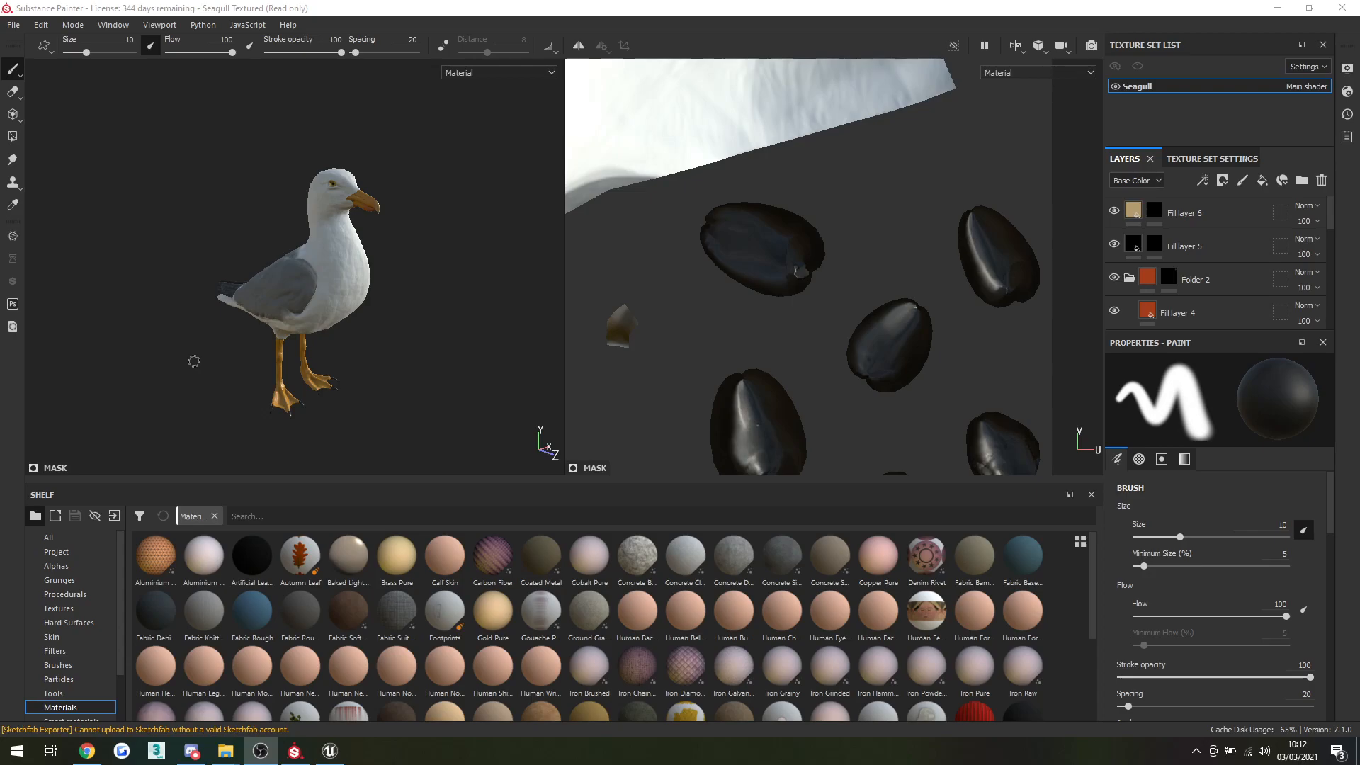
Open the texture export settings and set the output template to PBR Metallic Roughness.
{"action": "mouse_move", "coordinate": [352, 292]}
{"action": "left_mouse_down", "text": "alt"}
{"action": "mouse_move", "coordinate": [428, 286]}
{"action": "mouse_move", "coordinate": [330, 294]}
{"action": "left_mouse_up", "text": "alt"}
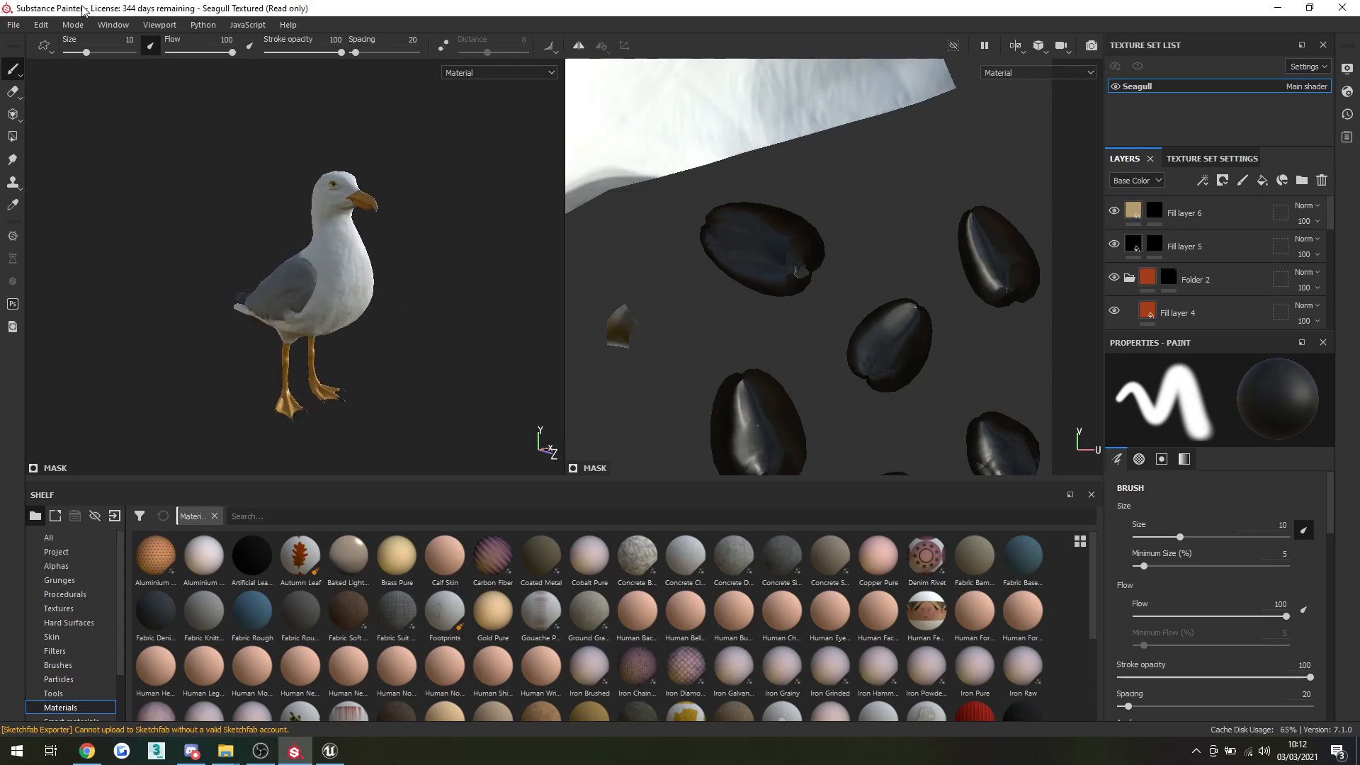
{"action": "left_click", "coordinate": [19, 26]}
{"action": "left_click", "coordinate": [59, 280]}
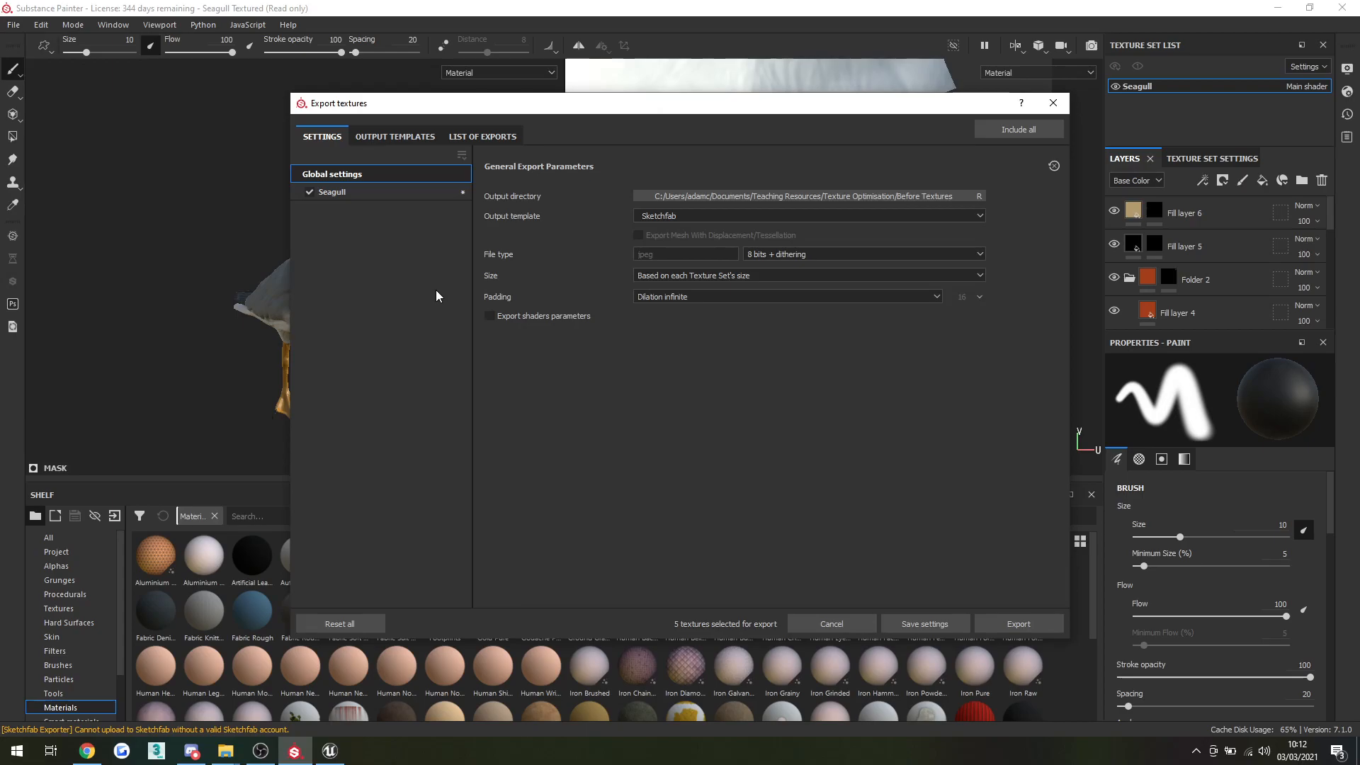
{"action": "left_click", "coordinate": [740, 217]}
{"action": "left_click", "coordinate": [734, 219]}
{"action": "left_click", "coordinate": [734, 219]}
{"action": "scroll", "coordinate": [737, 278], "scroll_direction": "down", "scroll_amount": 3}
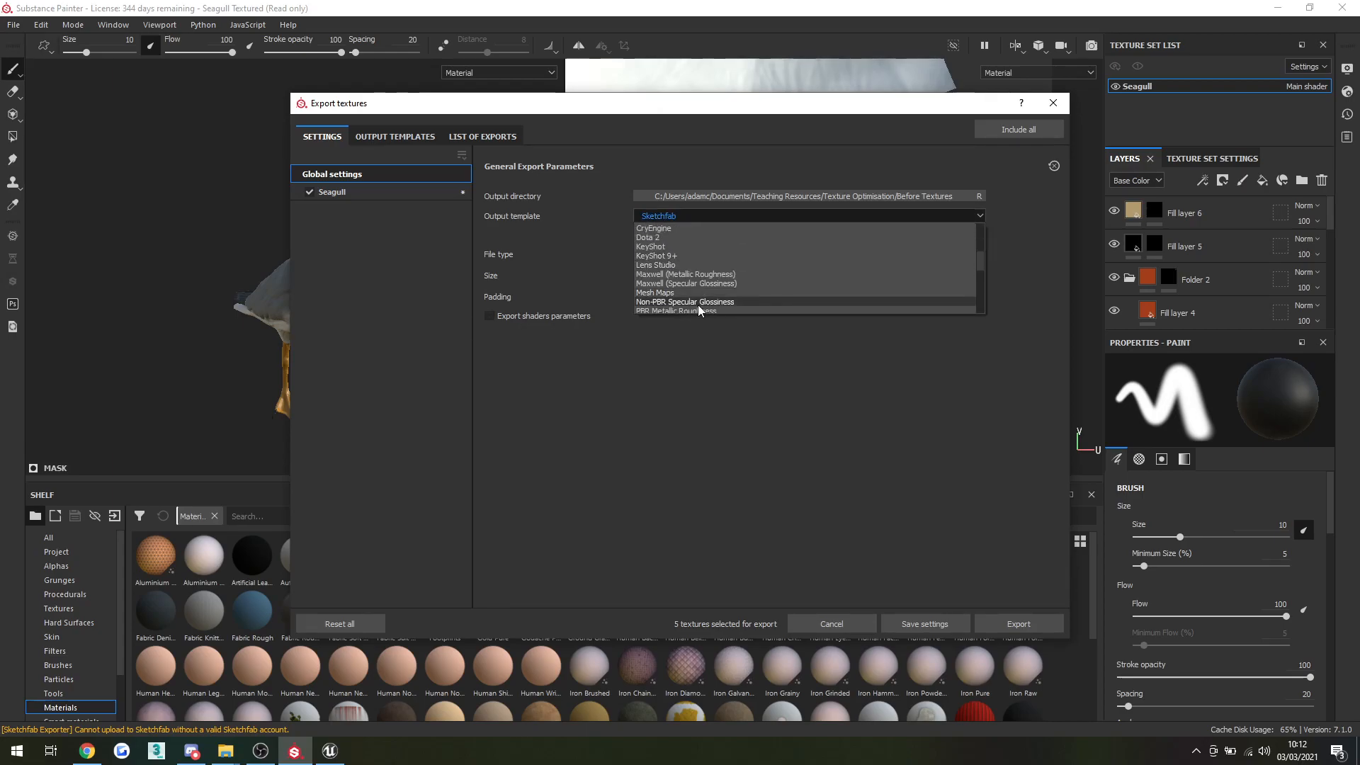
{"action": "scroll", "coordinate": [701, 303], "scroll_direction": "down", "scroll_amount": 5}
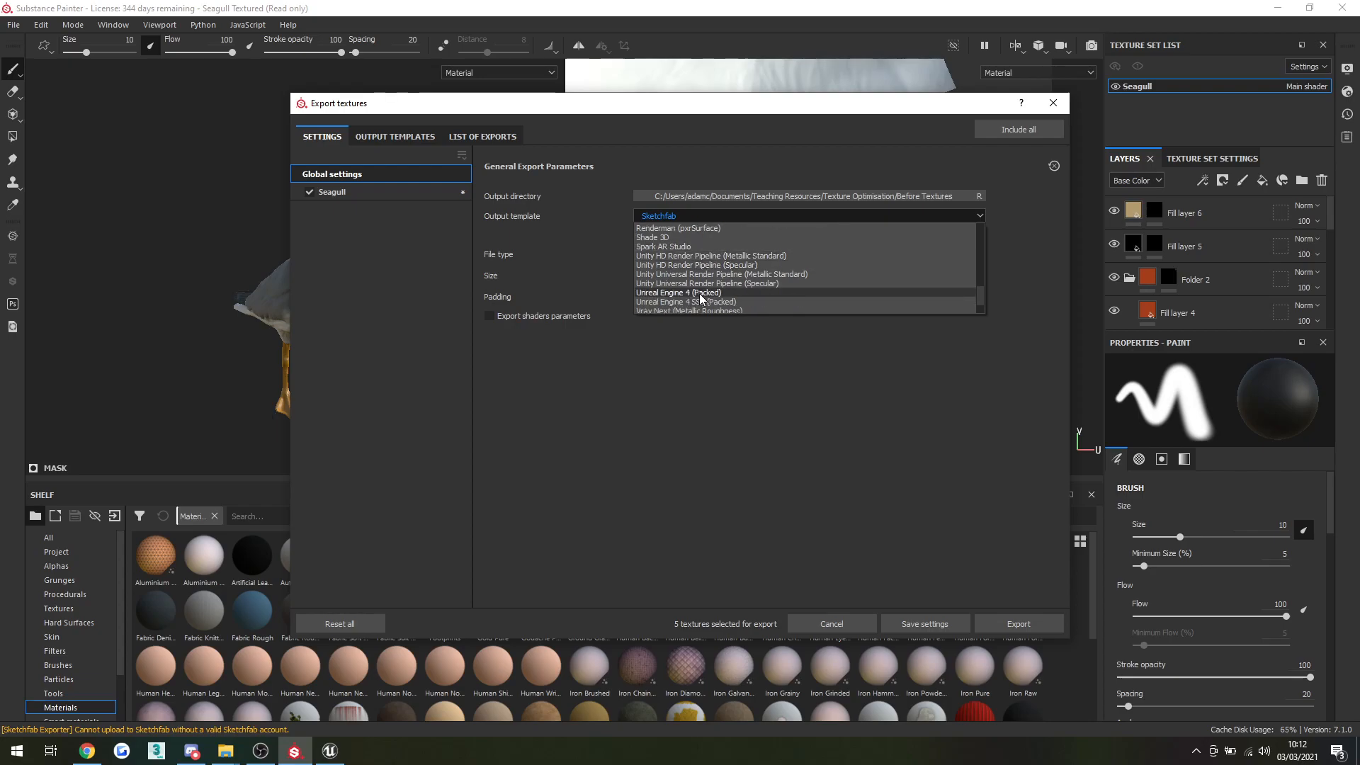
{"action": "scroll", "coordinate": [701, 297], "scroll_direction": "up", "scroll_amount": 2}
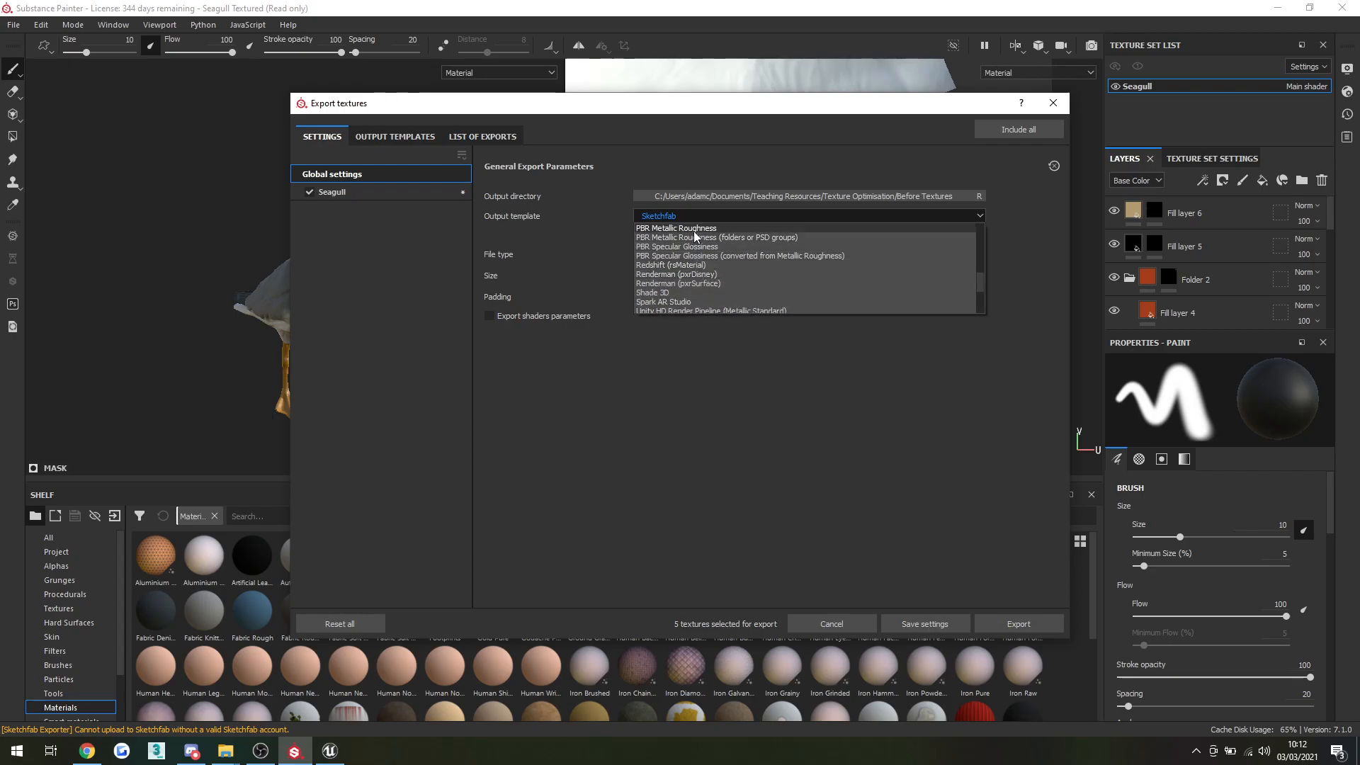
{"action": "left_click", "coordinate": [689, 230]}
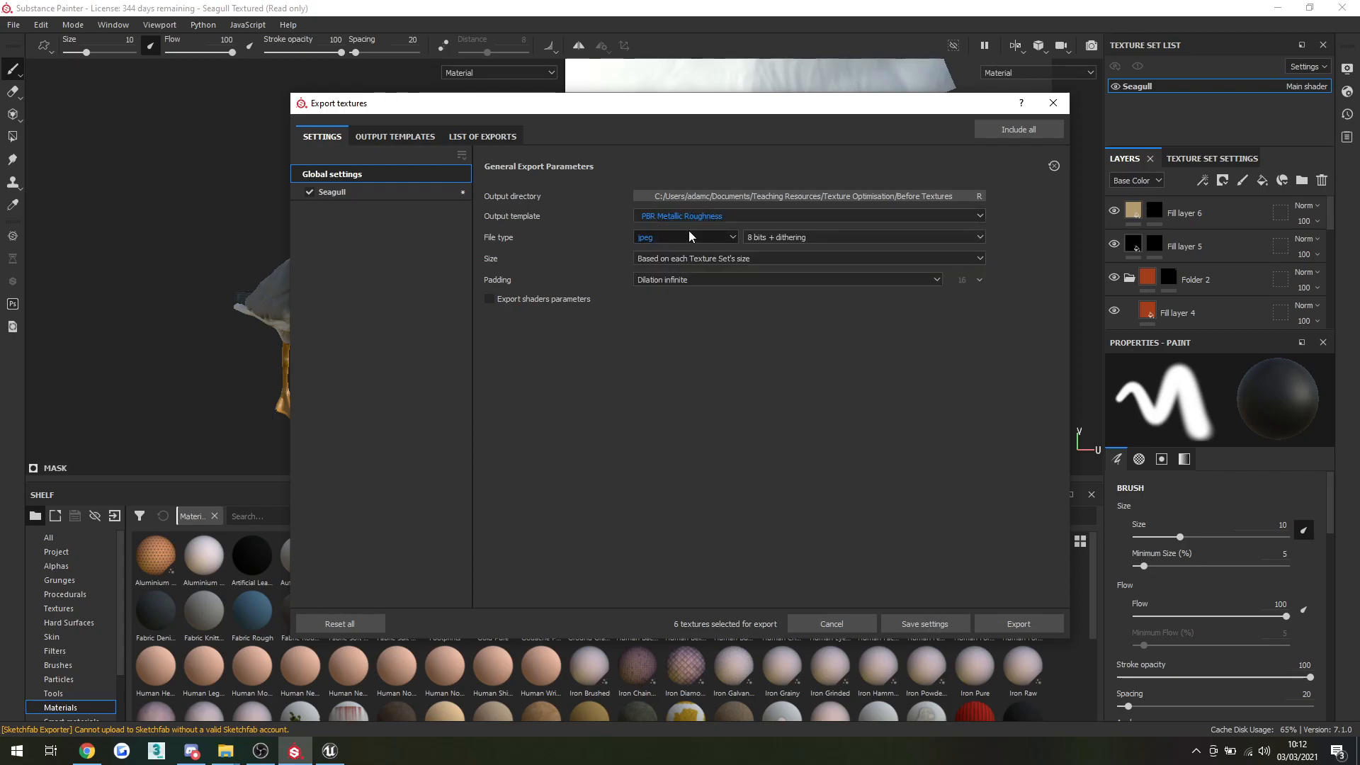
Try targa as the file type of the Seagull texture set's BaseColor map, then clear the BaseColor and Roughness file-type overrides.
{"action": "left_click", "coordinate": [332, 192]}
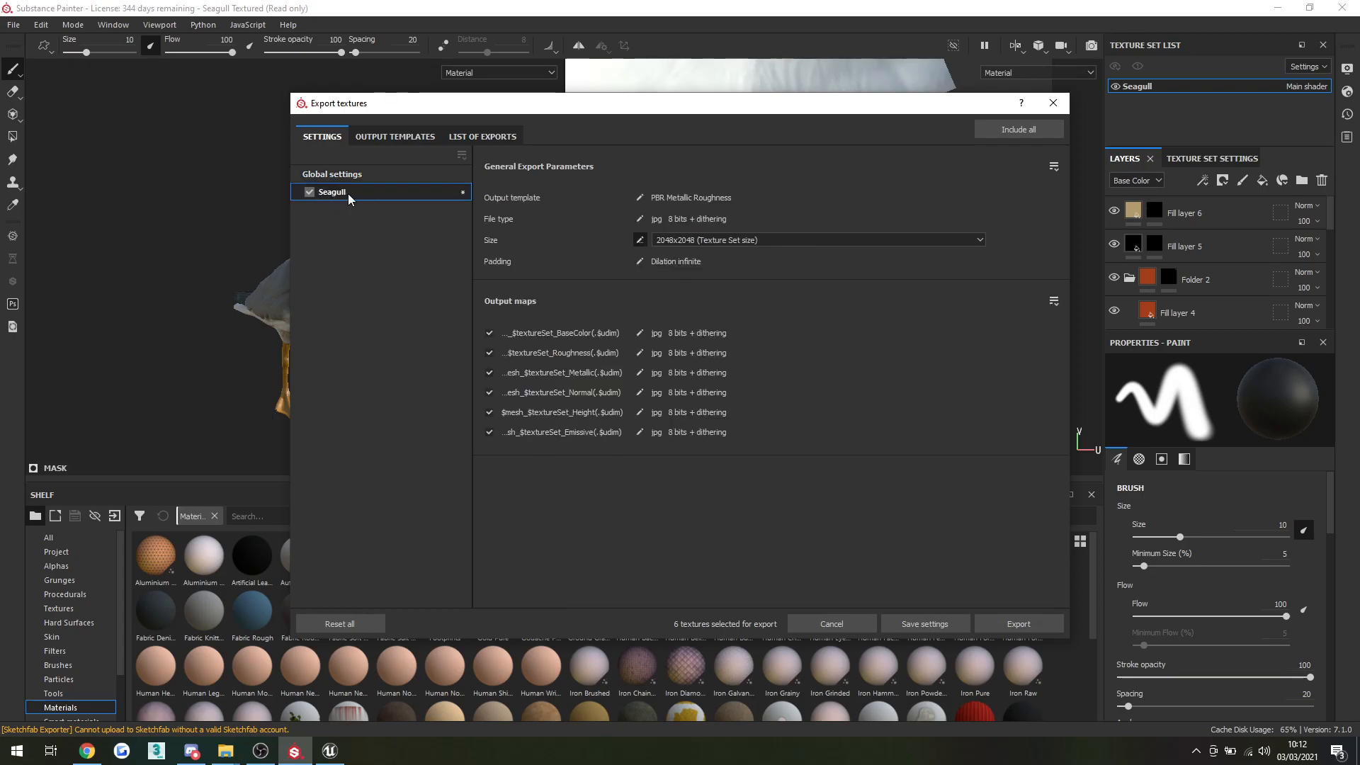
{"action": "left_click", "coordinate": [642, 336]}
{"action": "left_click", "coordinate": [662, 334]}
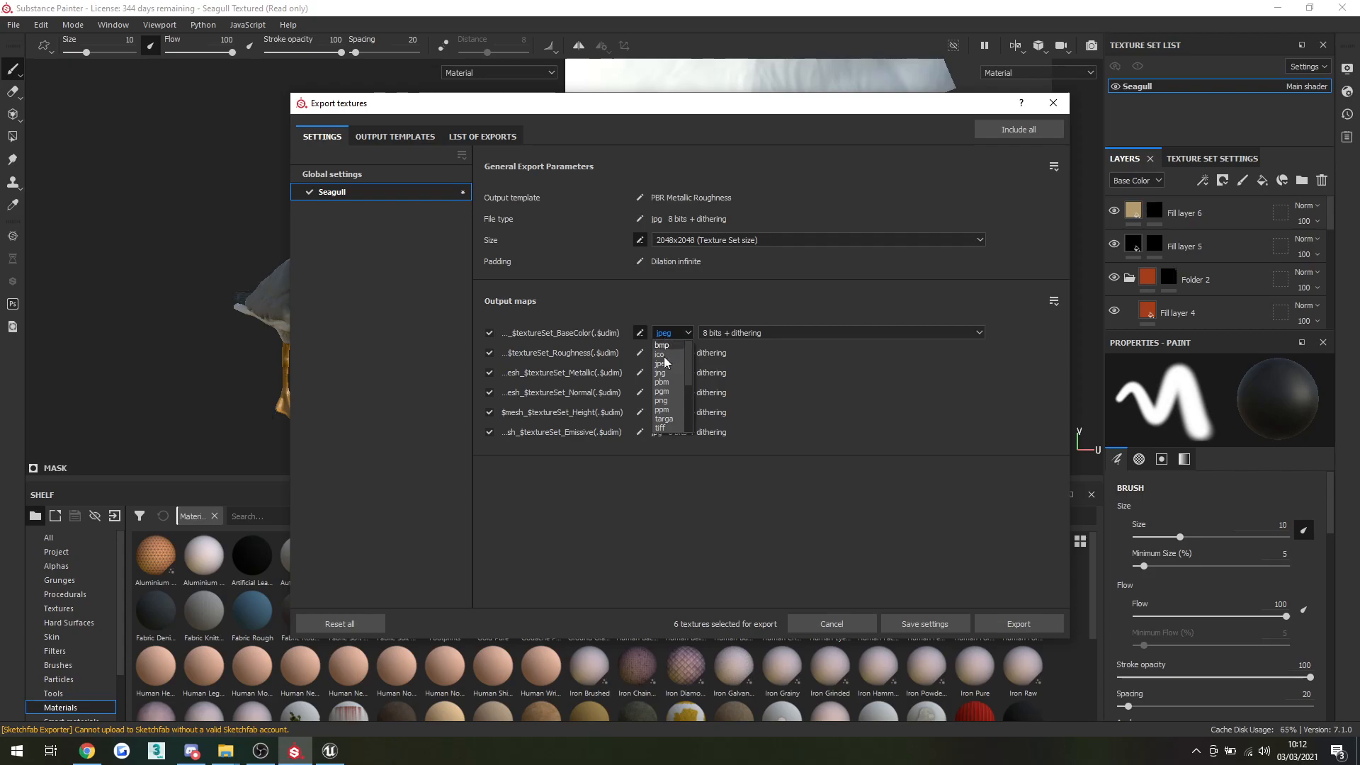
{"action": "left_click_drag", "start_coordinate": [690, 383], "coordinate": [692, 457]}
{"action": "left_click_drag", "start_coordinate": [687, 423], "coordinate": [688, 394]}
{"action": "left_click", "coordinate": [666, 391]}
{"action": "left_click", "coordinate": [640, 353]}
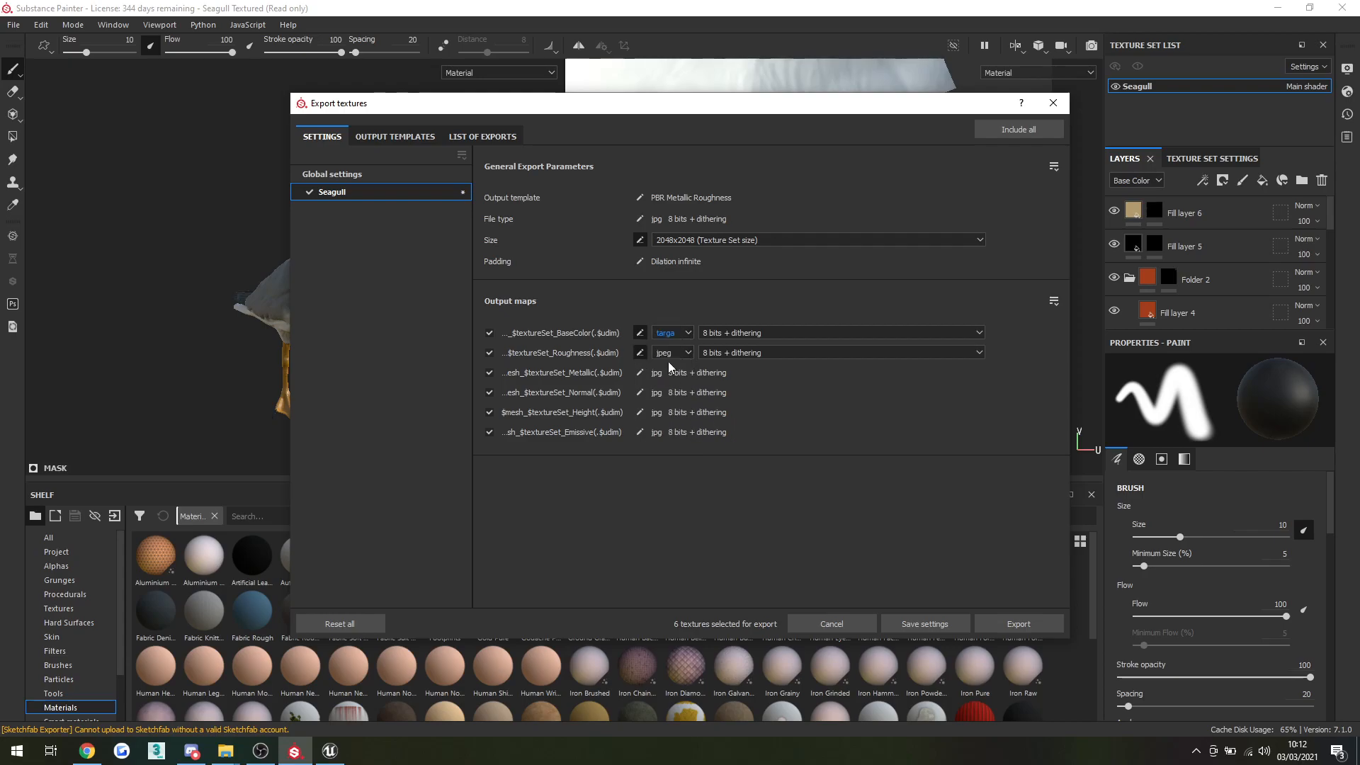
{"action": "left_click", "coordinate": [640, 333]}
{"action": "left_click", "coordinate": [639, 353]}
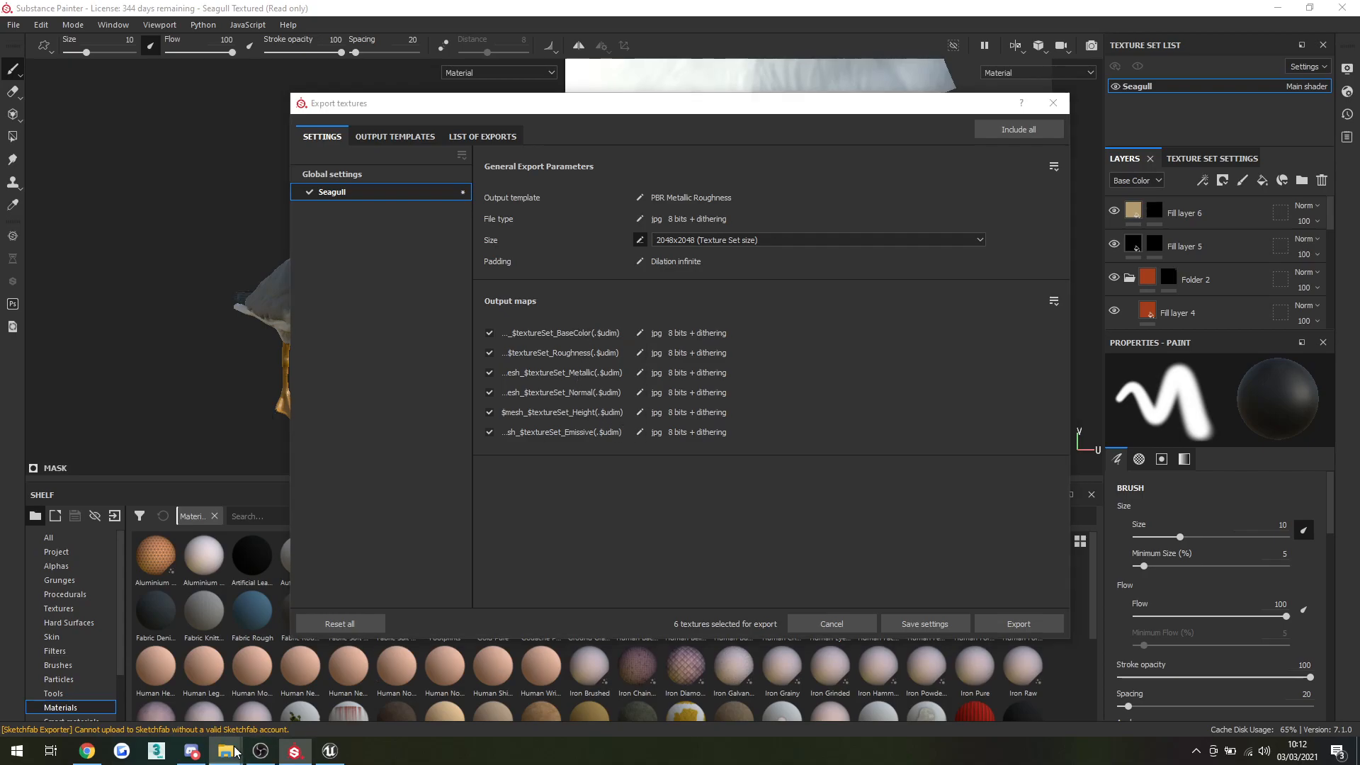
Switch to File Explorer and open the Before Textures folder inside Teaching Resources, Texture Optimisation.
{"action": "mouse_move", "coordinate": [225, 751]}
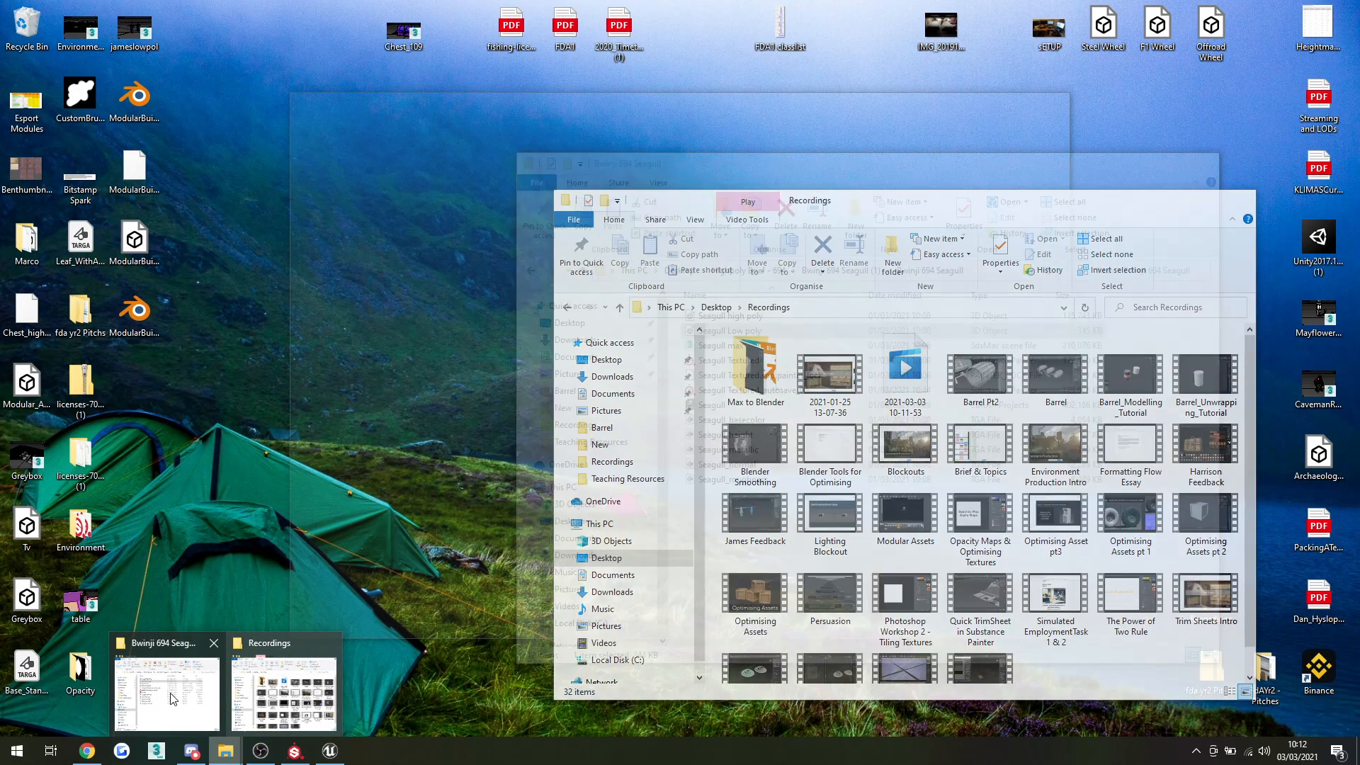
{"action": "left_click", "coordinate": [167, 694]}
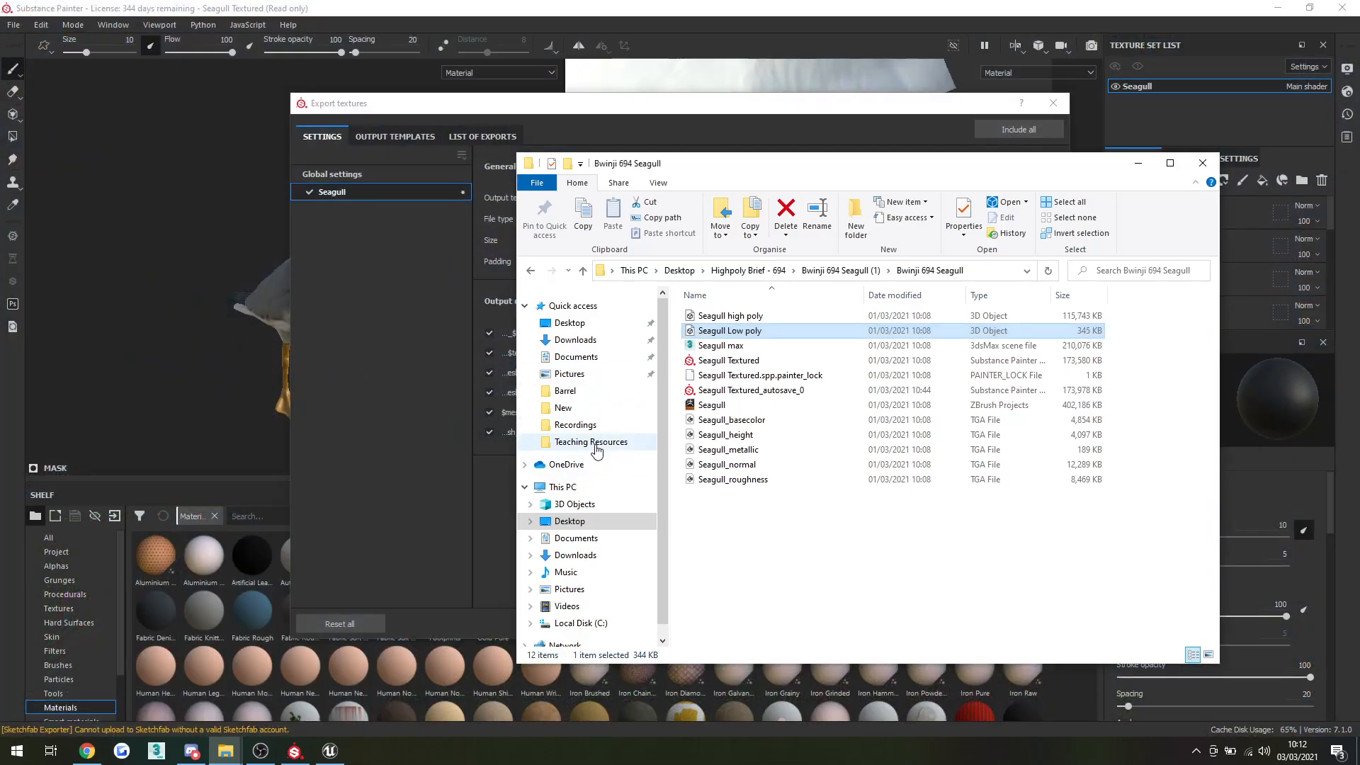
{"action": "left_click", "coordinate": [595, 444]}
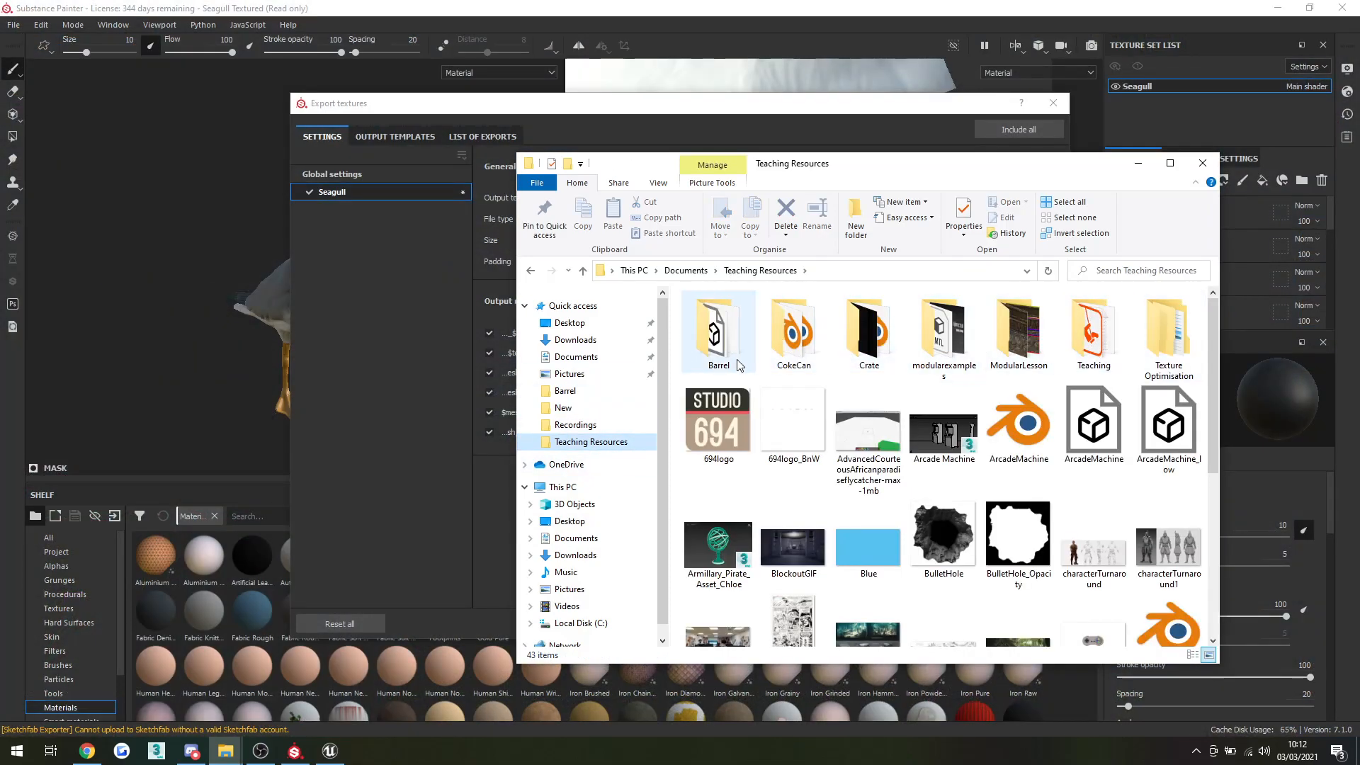
{"action": "double_click", "coordinate": [1180, 347]}
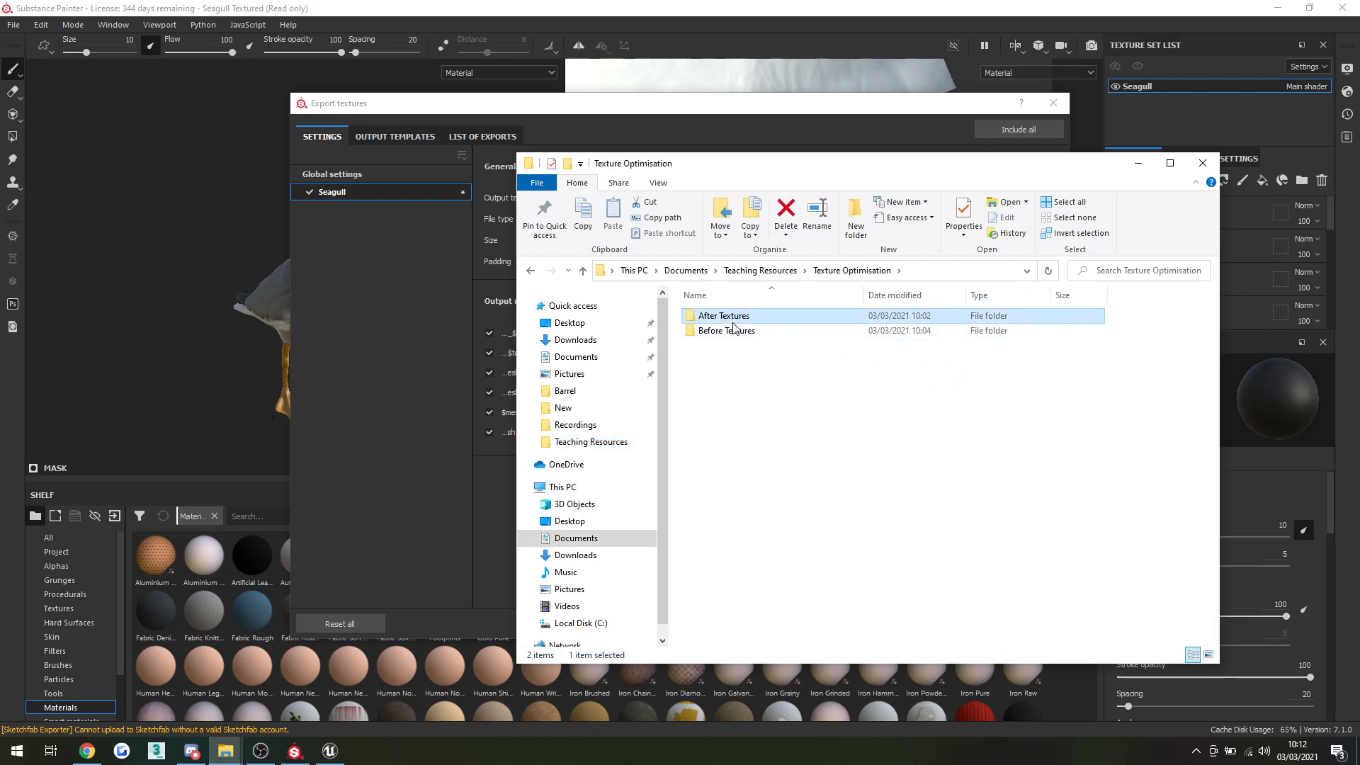
{"action": "left_click", "coordinate": [731, 335]}
{"action": "double_click", "coordinate": [732, 336]}
{"action": "left_click_drag", "start_coordinate": [729, 407], "coordinate": [1179, 298]}
{"action": "left_click_drag", "start_coordinate": [701, 439], "coordinate": [1083, 348]}
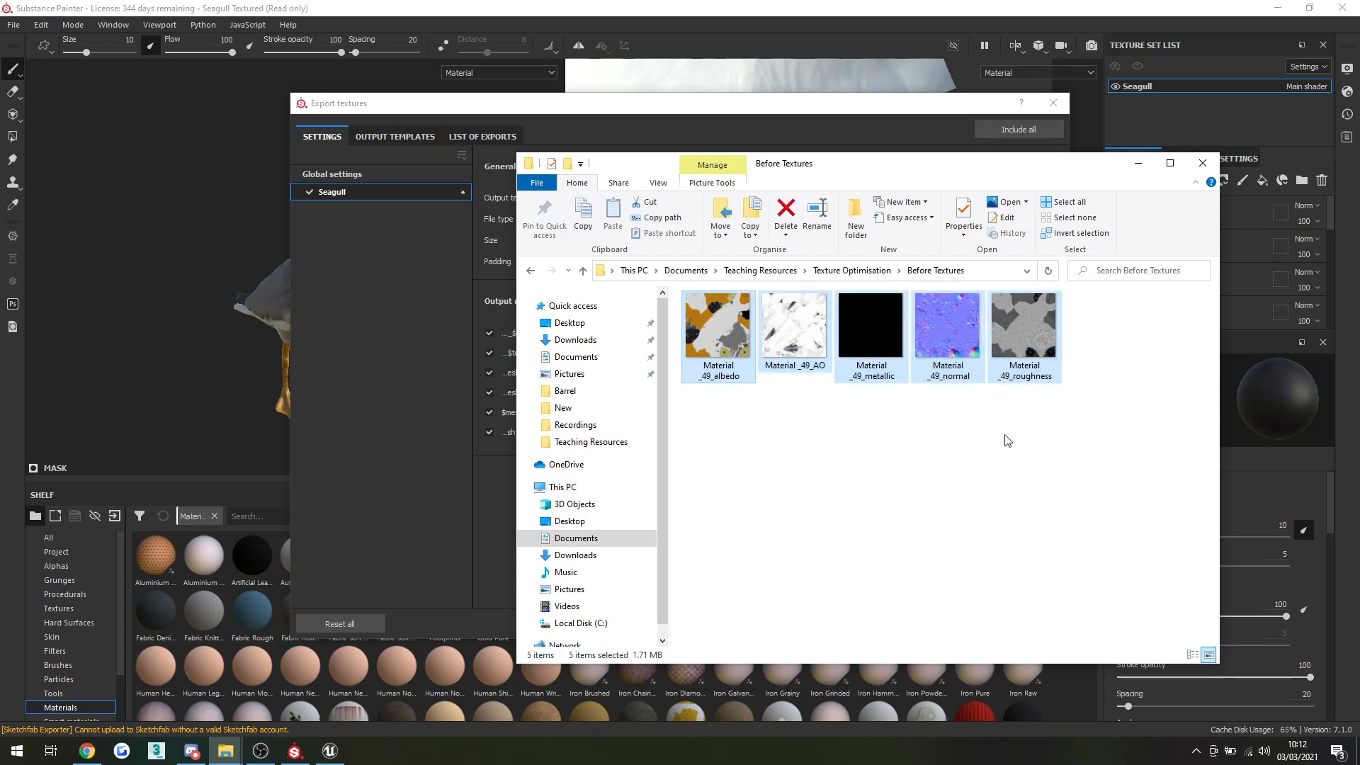
{"action": "left_click", "coordinate": [891, 436]}
{"action": "left_click", "coordinate": [728, 369]}
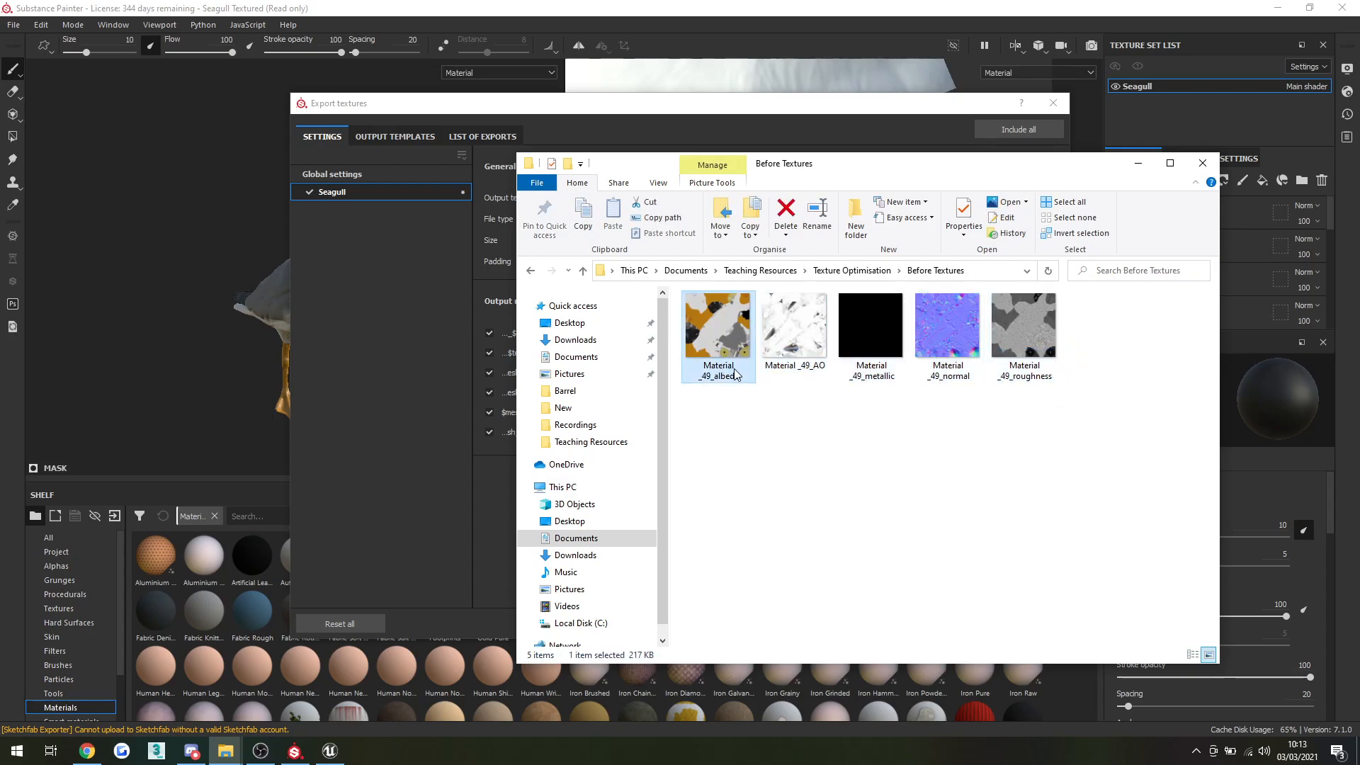
{"action": "left_click", "coordinate": [706, 414]}
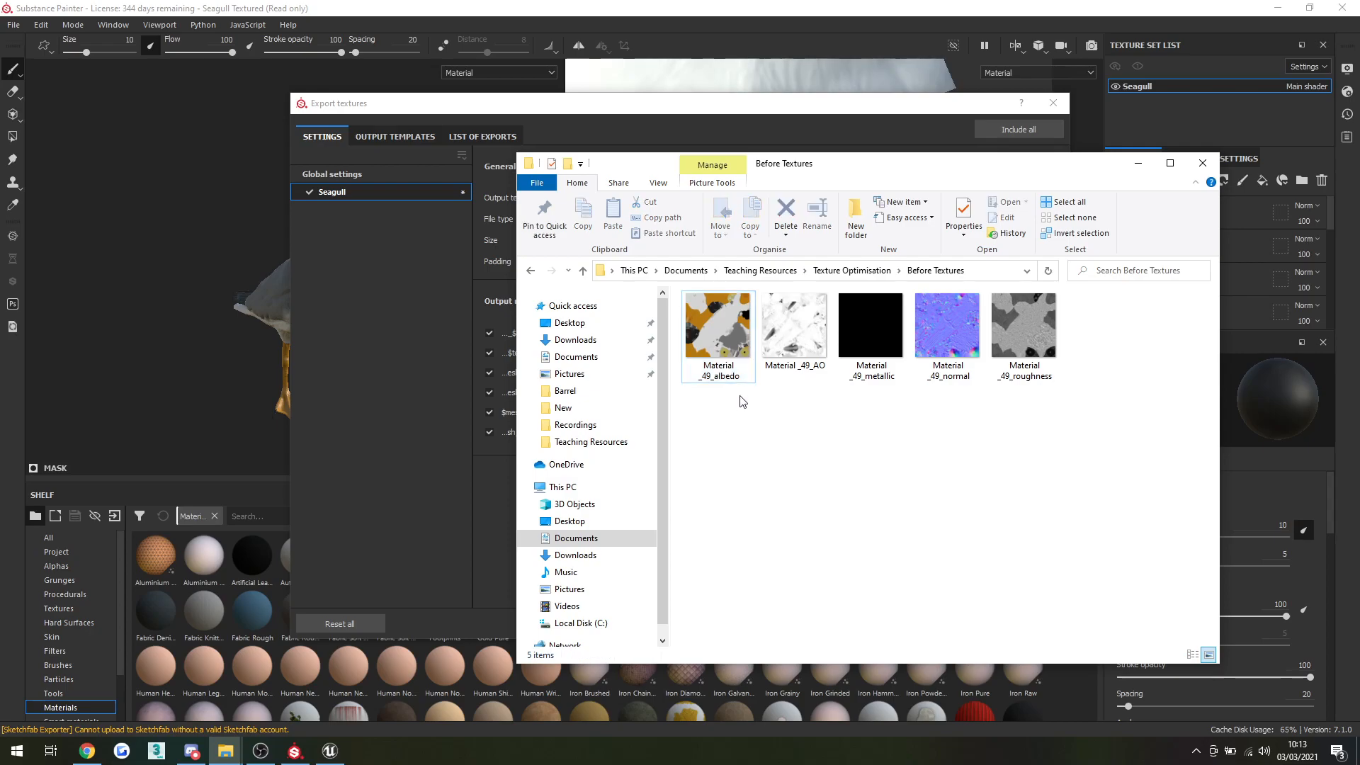
Rename the albedo texture file as Seagull_albedo, keeping its suffix.
{"action": "left_click", "coordinate": [723, 374]}
{"action": "key", "text": "Right"}
{"action": "key", "text": "Right"}
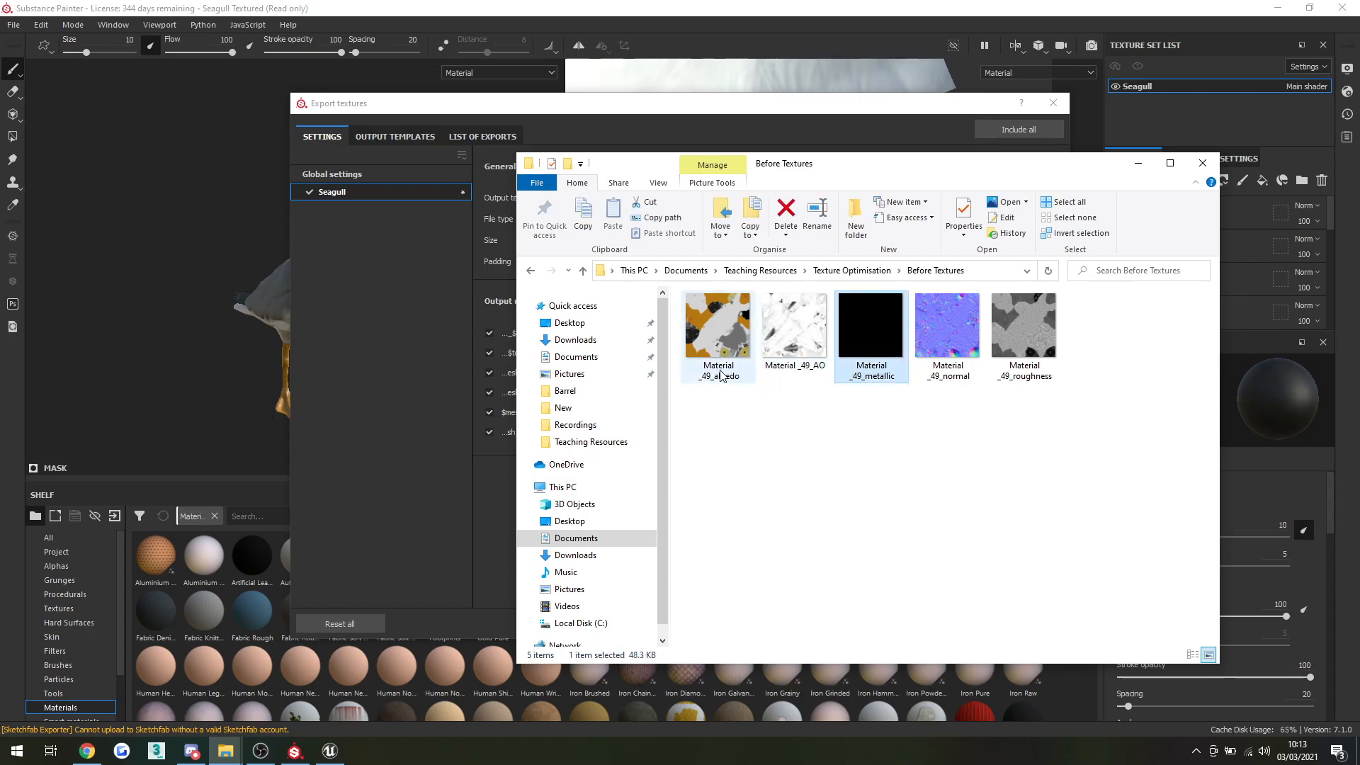
{"action": "left_click", "coordinate": [720, 375]}
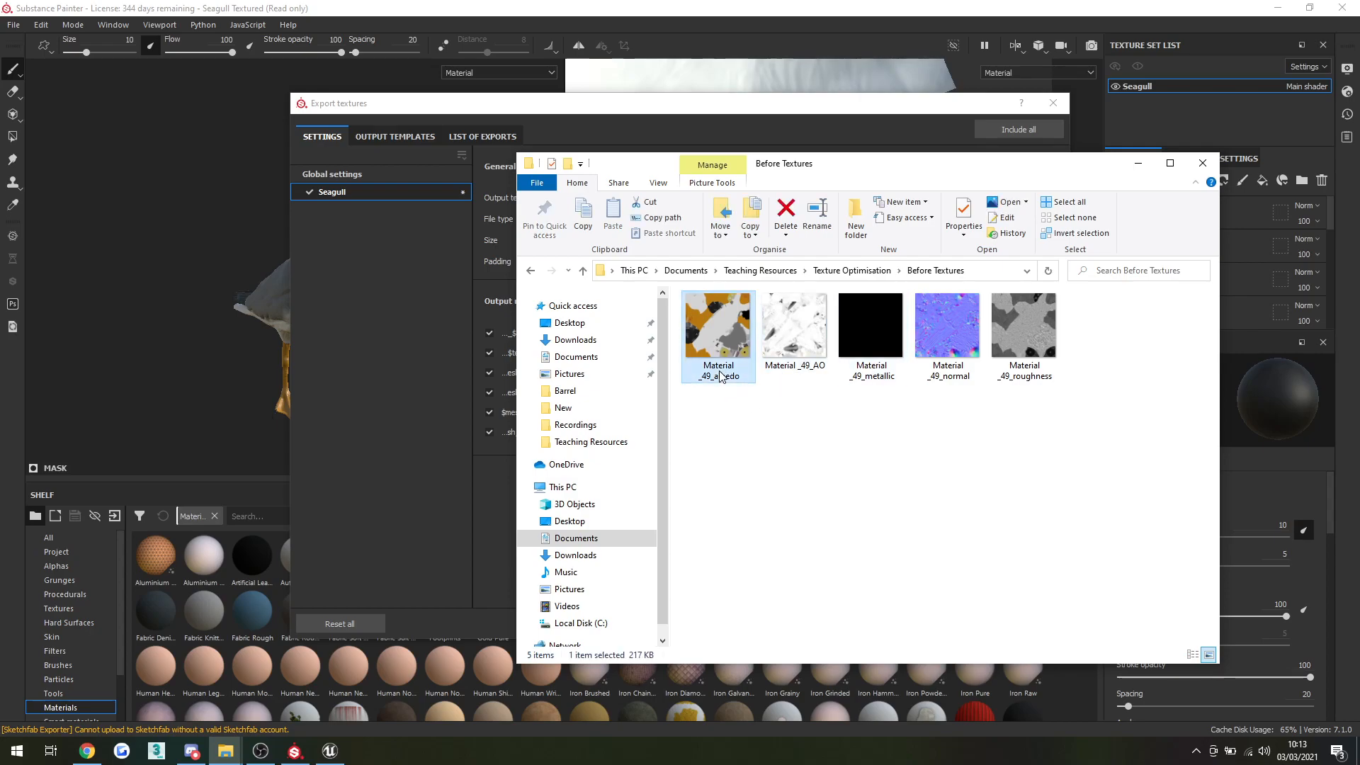
{"action": "right_click", "coordinate": [721, 375]}
{"action": "left_click", "coordinate": [751, 701]}
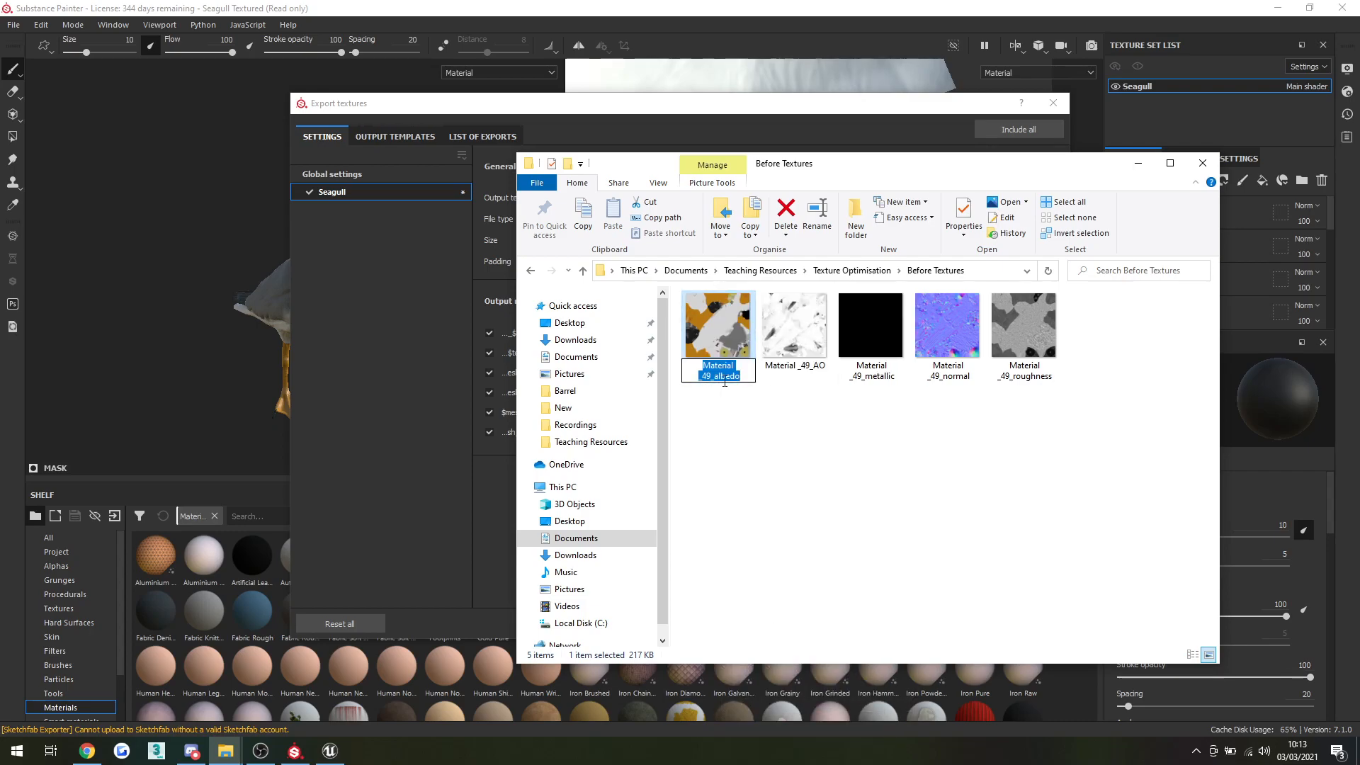
{"action": "left_click_drag", "start_coordinate": [712, 382], "coordinate": [707, 367]}
{"action": "type", "text": "Seagull"}
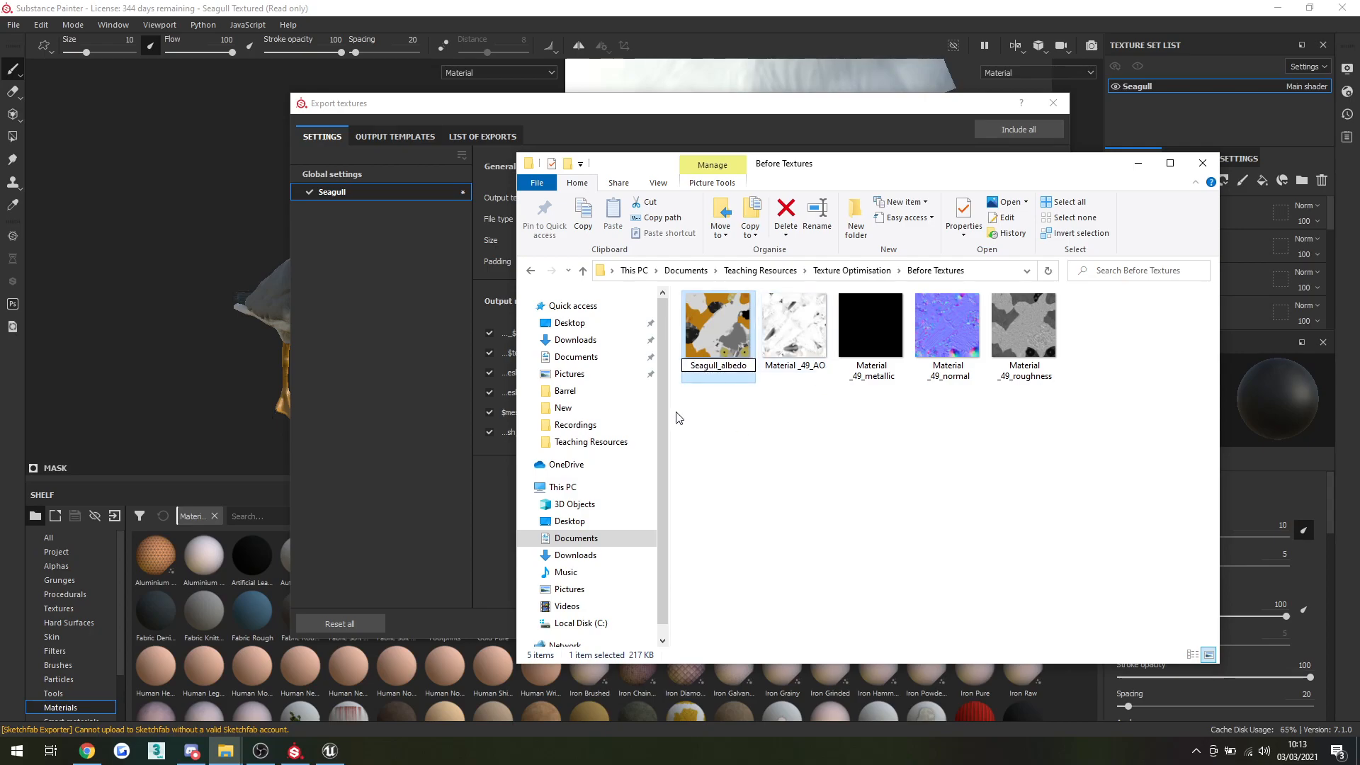
{"action": "left_click", "coordinate": [714, 429]}
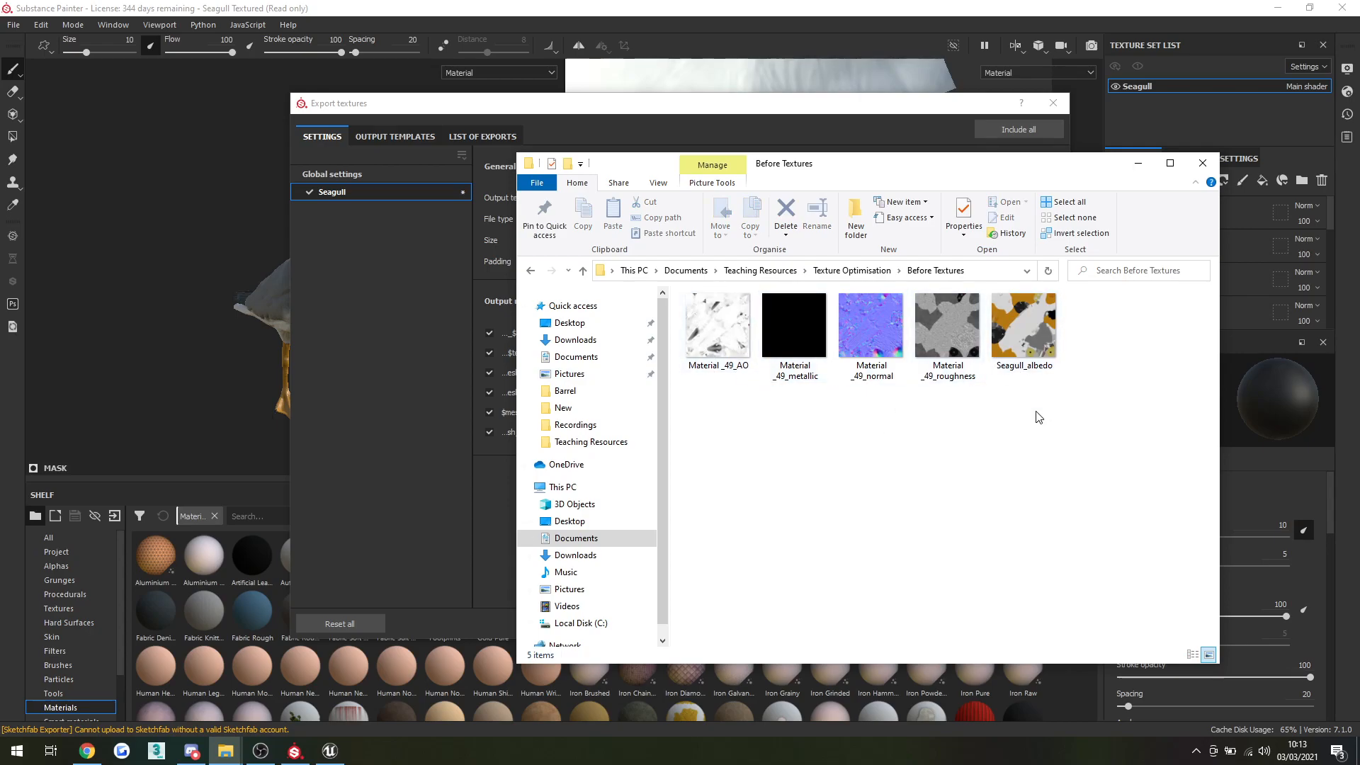
Switch to Unreal Engine and open the project's Before_Textures folder in the Seagull content.
{"action": "left_click_drag", "start_coordinate": [1094, 418], "coordinate": [729, 394]}
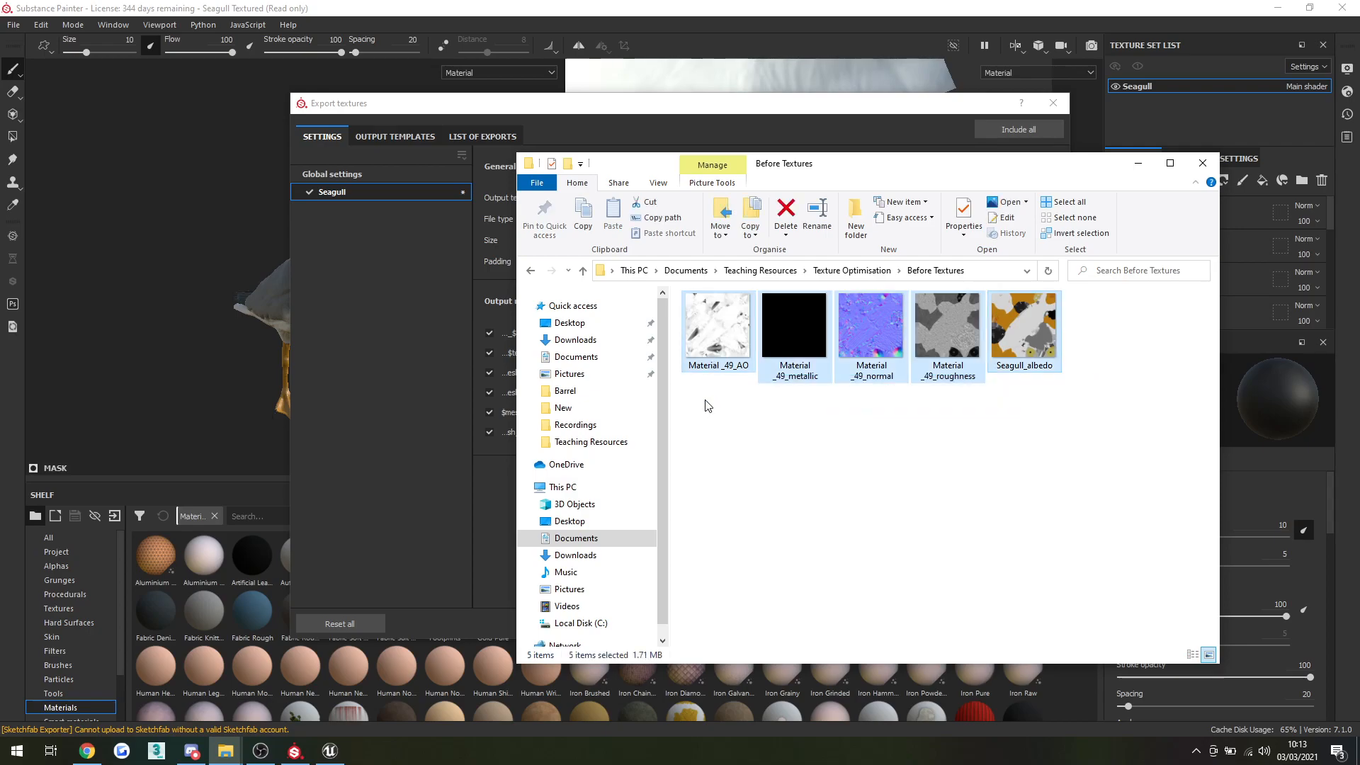
{"action": "left_click", "coordinate": [330, 751]}
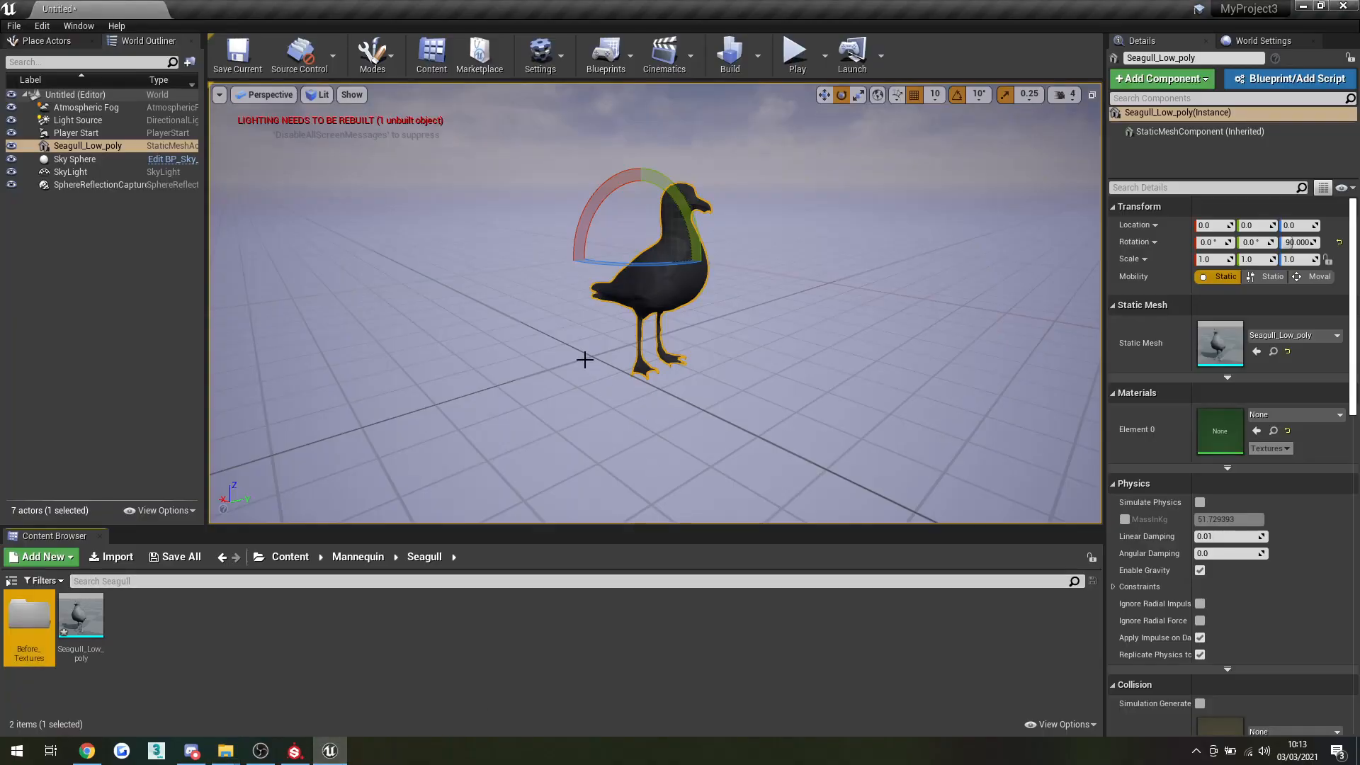
{"action": "scroll", "coordinate": [595, 336], "scroll_direction": "up", "scroll_amount": 5}
{"action": "scroll", "coordinate": [595, 336], "scroll_direction": "down", "scroll_amount": 5}
{"action": "mouse_move", "coordinate": [661, 344]}
{"action": "right_mouse_down"}
{"action": "mouse_move", "coordinate": [638, 311]}
{"action": "mouse_move", "coordinate": [681, 360]}
{"action": "mouse_move", "coordinate": [645, 352]}
{"action": "mouse_move", "coordinate": [658, 346]}
{"action": "mouse_move", "coordinate": [632, 362]}
{"action": "mouse_move", "coordinate": [657, 364]}
{"action": "right_mouse_up"}
{"action": "key", "text": "w"}
{"action": "key", "text": "s"}
{"action": "key", "text": "w"}
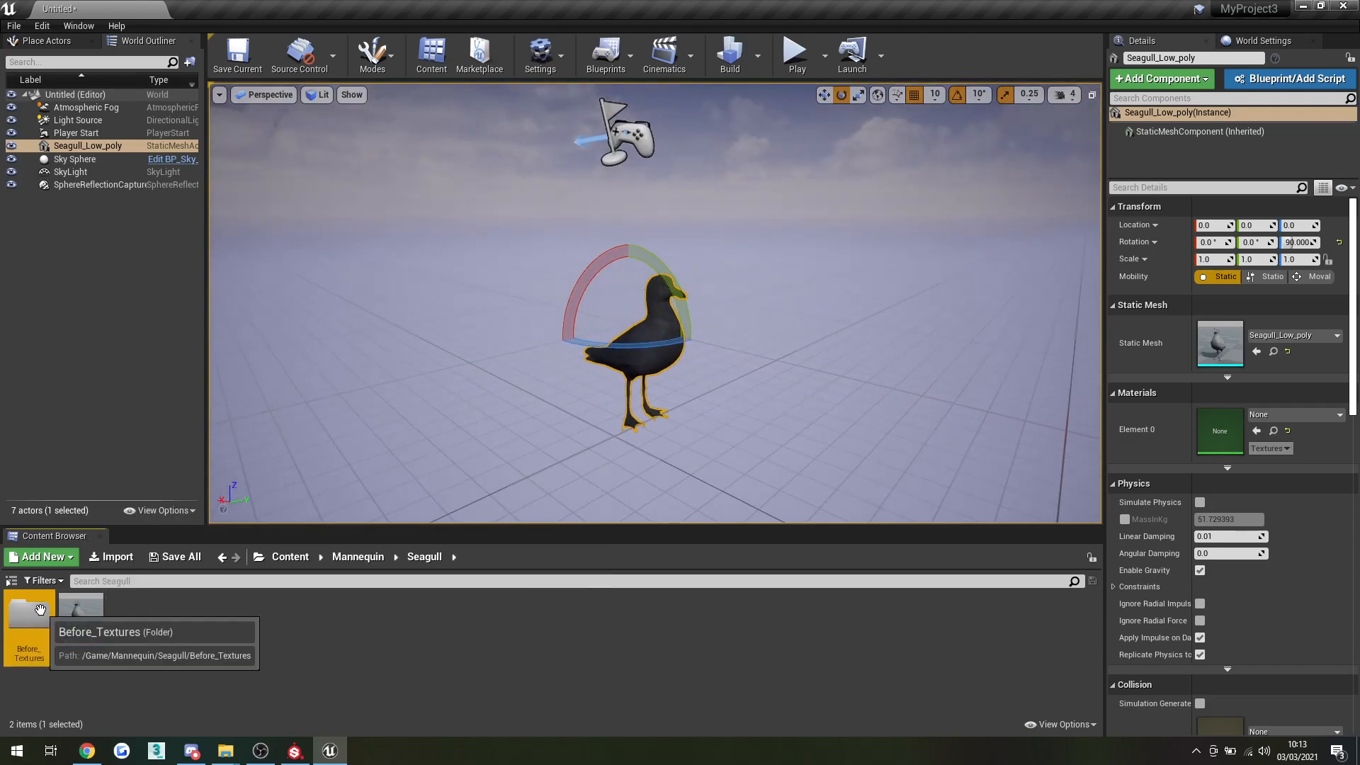
{"action": "double_click", "coordinate": [29, 615]}
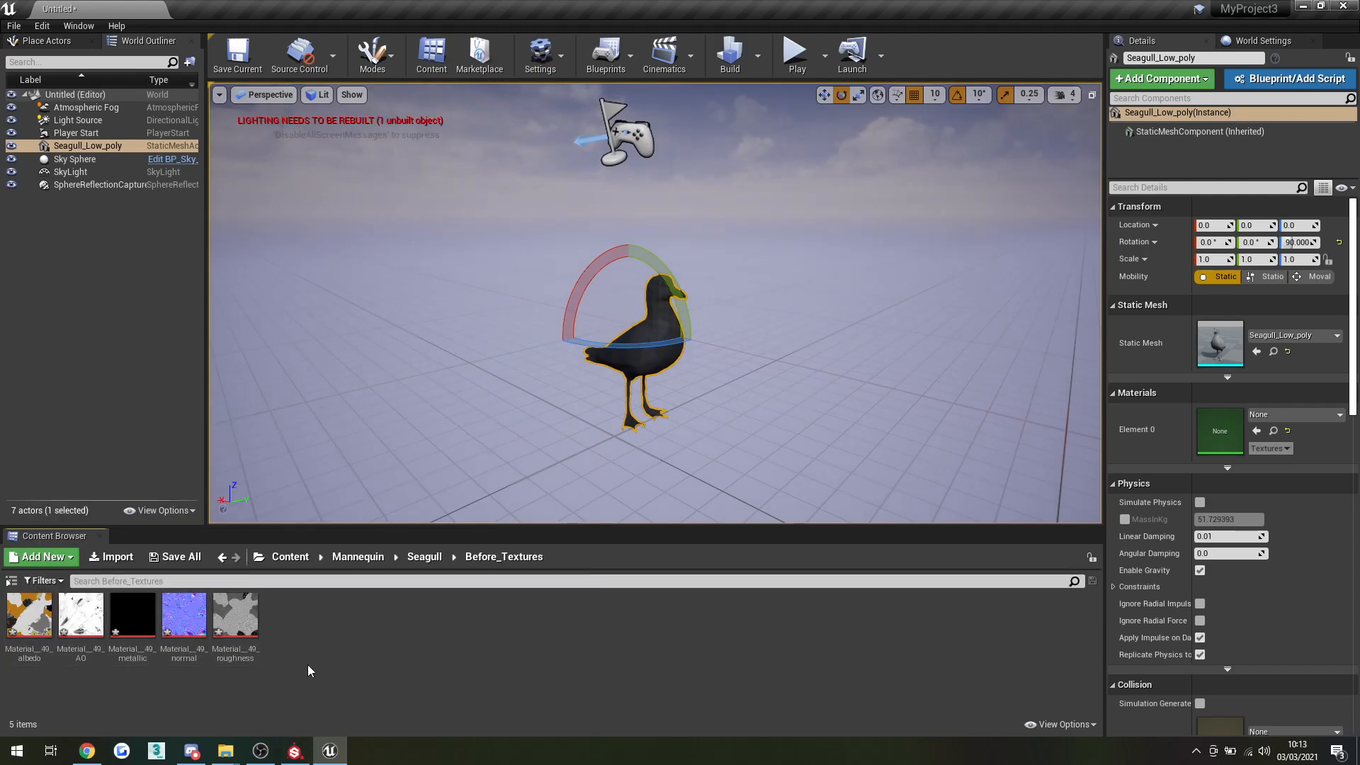
Create a material named Seagull in the Before_Textures folder and apply it to the seagull mesh in the level.
{"action": "right_click", "coordinate": [351, 635]}
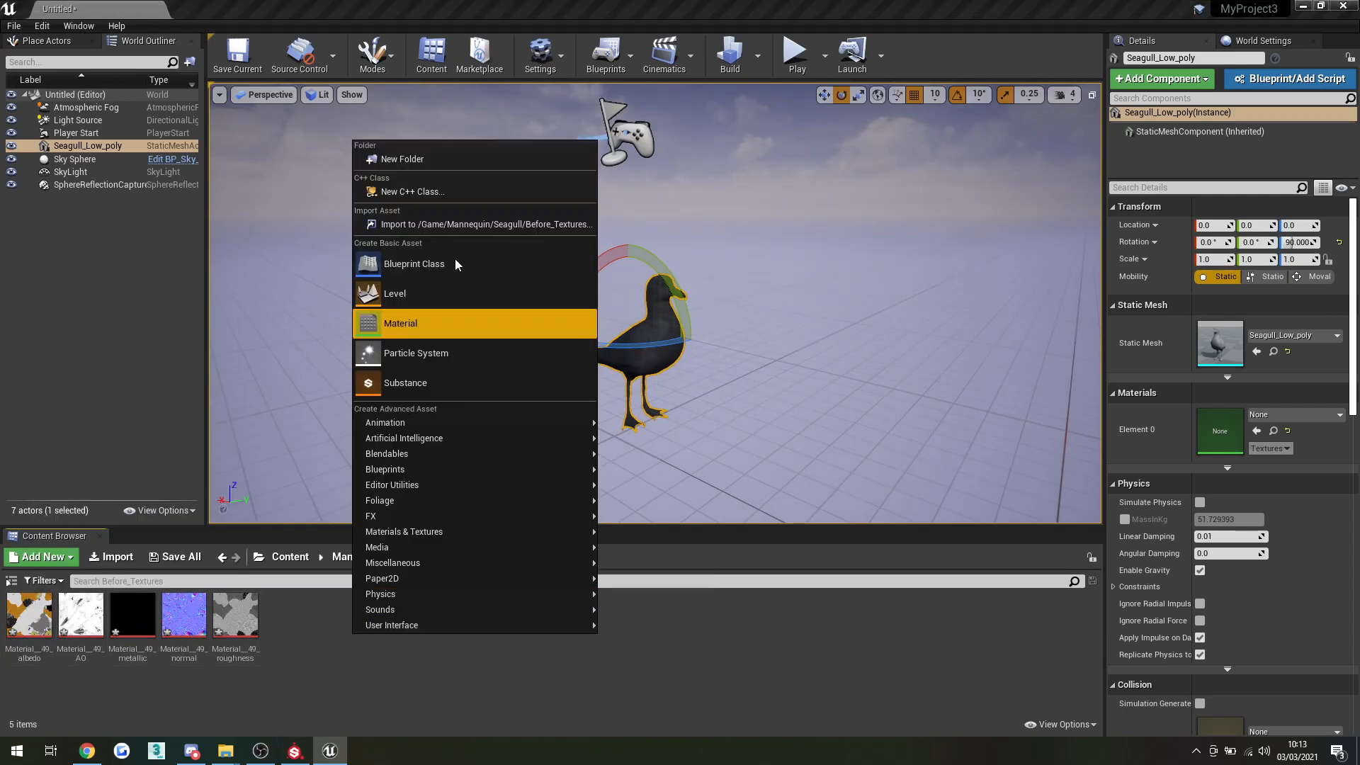
{"action": "left_click", "coordinate": [439, 320]}
{"action": "type", "text": "Seagull"}
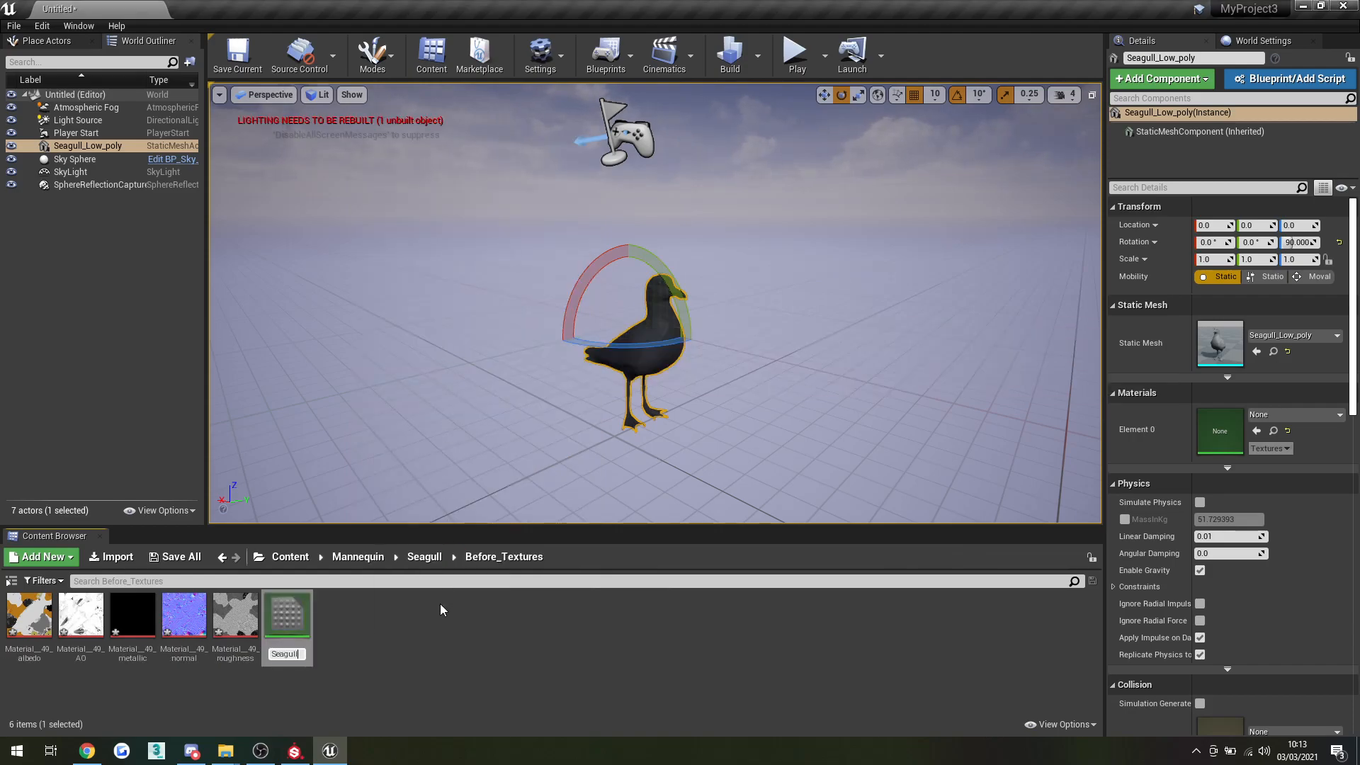
{"action": "key", "text": "Return"}
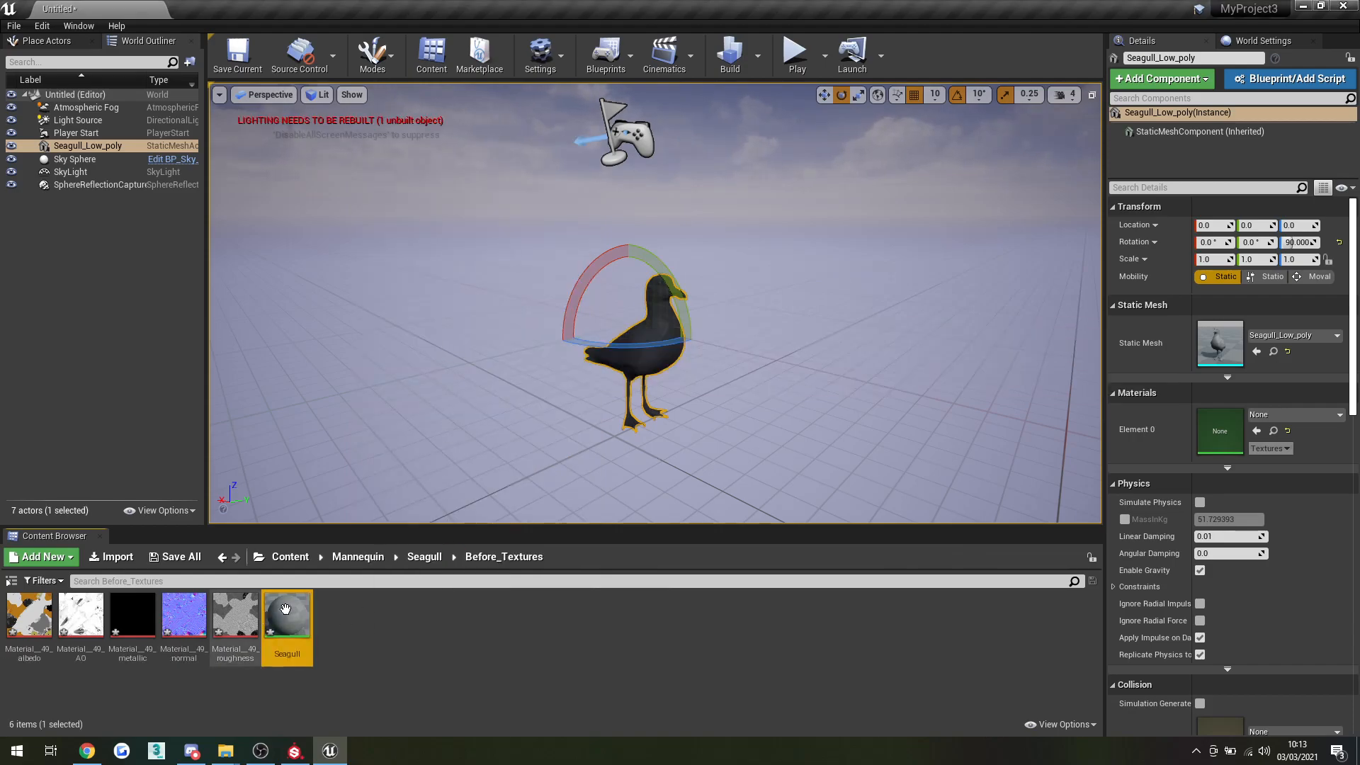
{"action": "left_click_drag", "start_coordinate": [287, 623], "coordinate": [621, 380]}
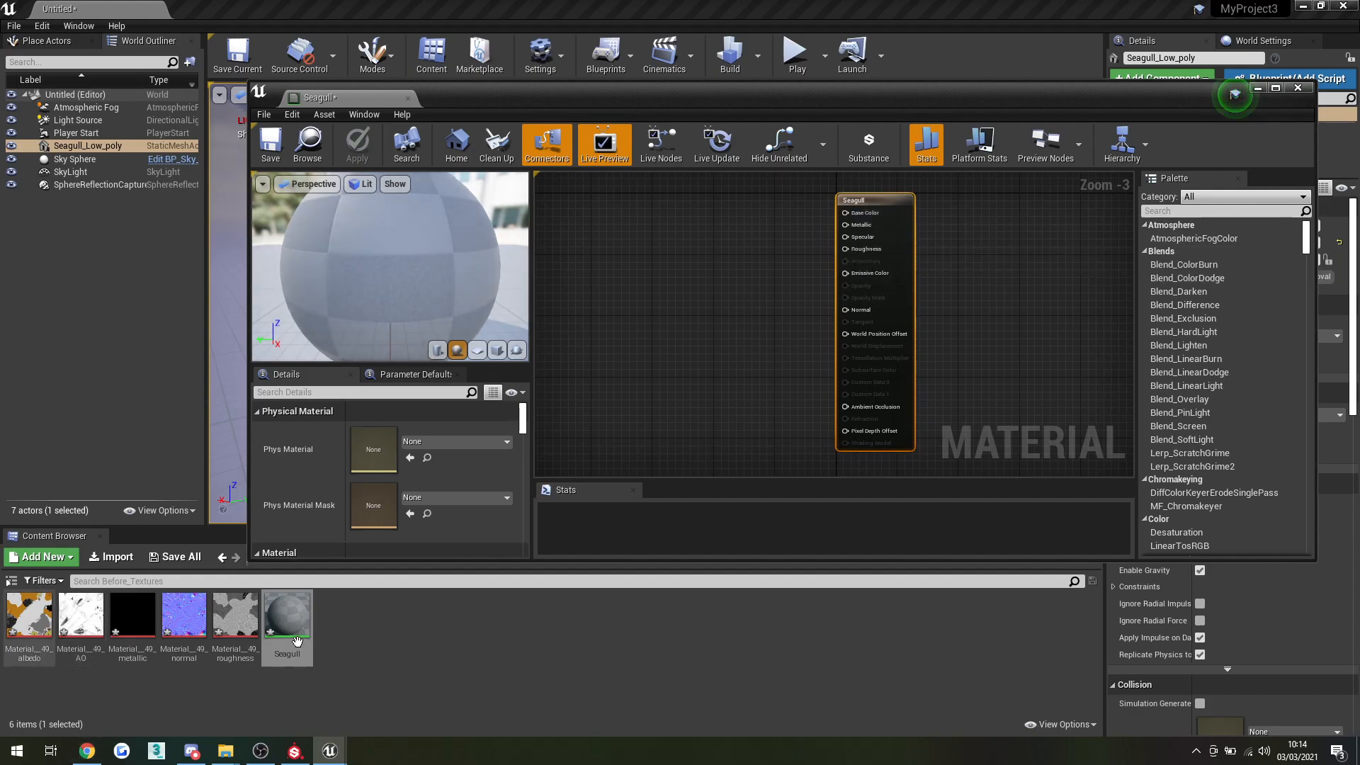
Add the albedo, normal and roughness textures as texture samples in the Seagull material's graph.
{"action": "left_click_drag", "start_coordinate": [25, 624], "coordinate": [622, 190]}
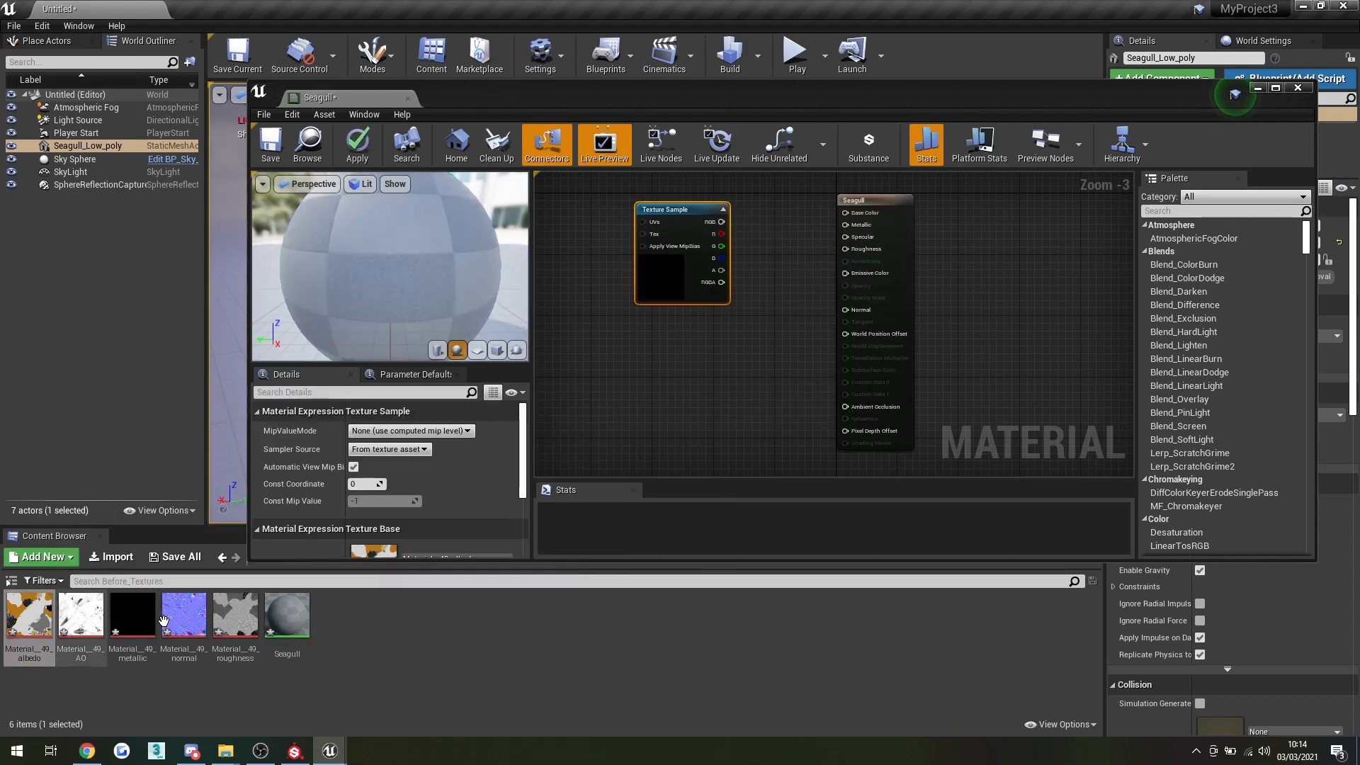
{"action": "left_click_drag", "start_coordinate": [187, 617], "coordinate": [639, 357]}
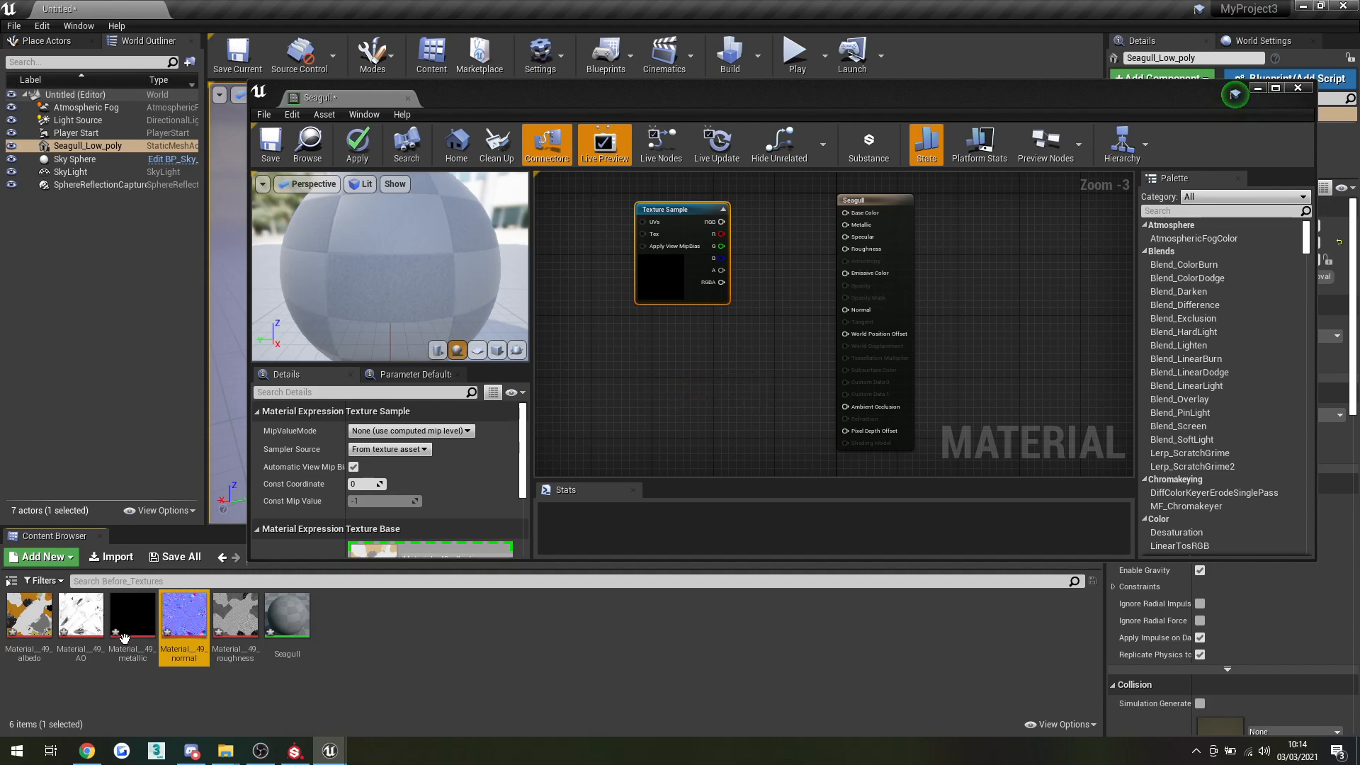
{"action": "left_click_drag", "start_coordinate": [243, 618], "coordinate": [604, 358]}
Connect the albedo sample to Base Color and the normal sample to Normal, spacing out the texture sample nodes.
{"action": "left_click_drag", "start_coordinate": [721, 222], "coordinate": [849, 215]}
{"action": "left_click_drag", "start_coordinate": [686, 210], "coordinate": [674, 279]}
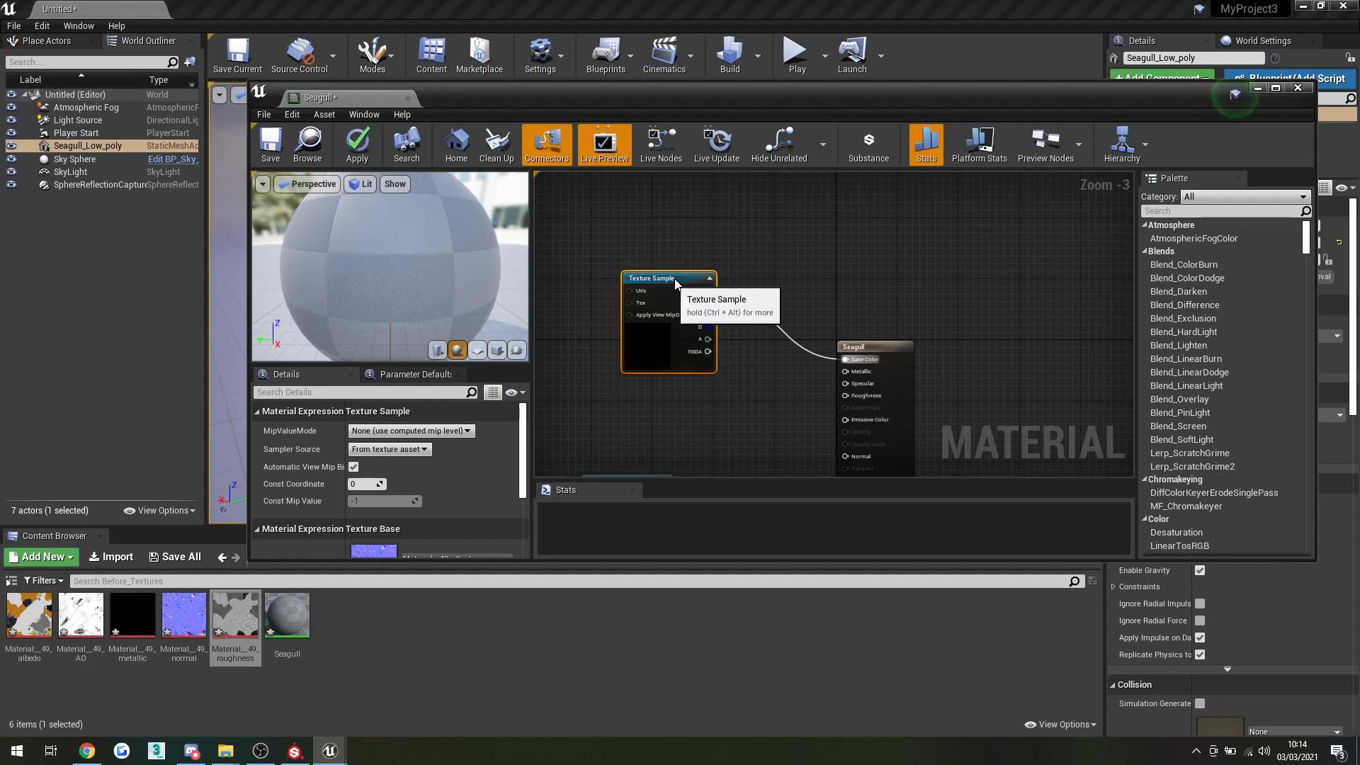
{"action": "right_click_drag", "start_coordinate": [774, 410], "coordinate": [755, 304]}
{"action": "left_click_drag", "start_coordinate": [674, 406], "coordinate": [678, 343]}
{"action": "left_click_drag", "start_coordinate": [595, 375], "coordinate": [567, 326]}
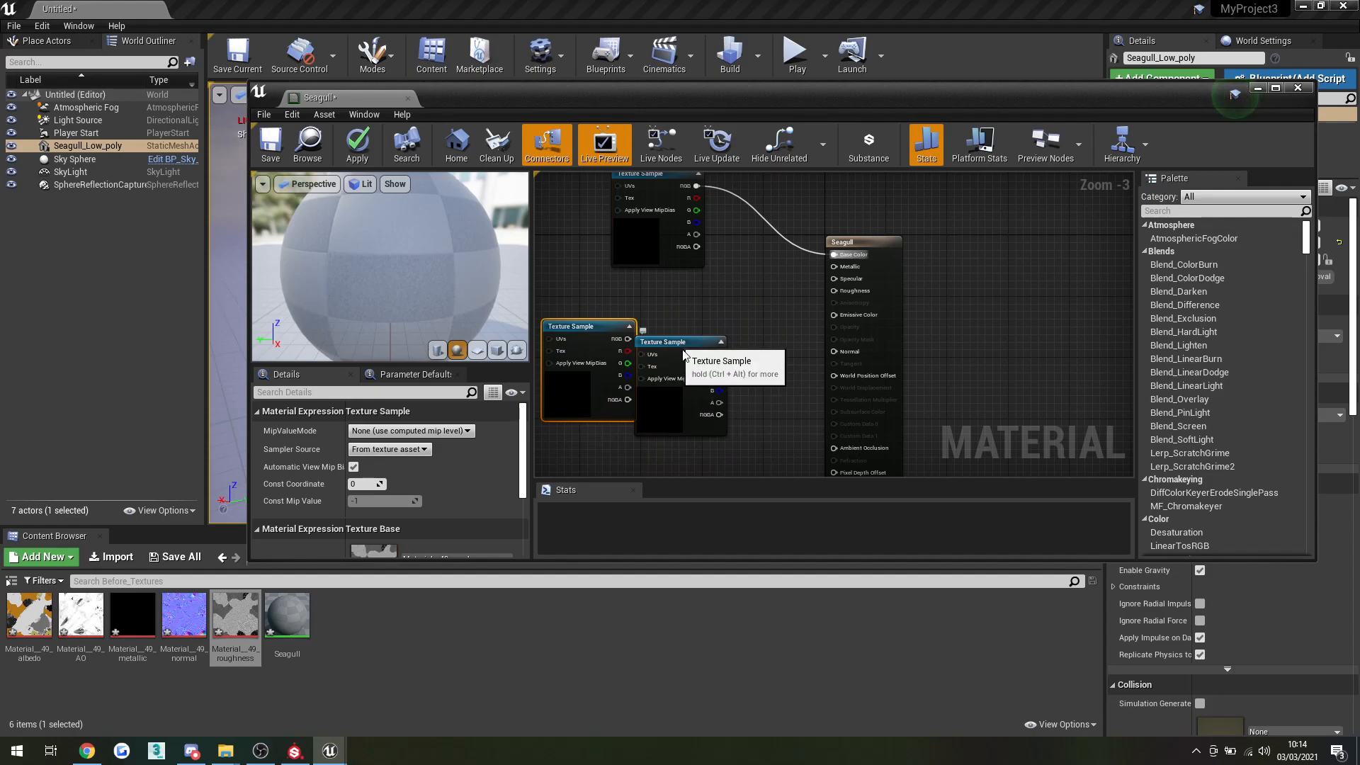
{"action": "left_click_drag", "start_coordinate": [682, 354], "coordinate": [831, 351]}
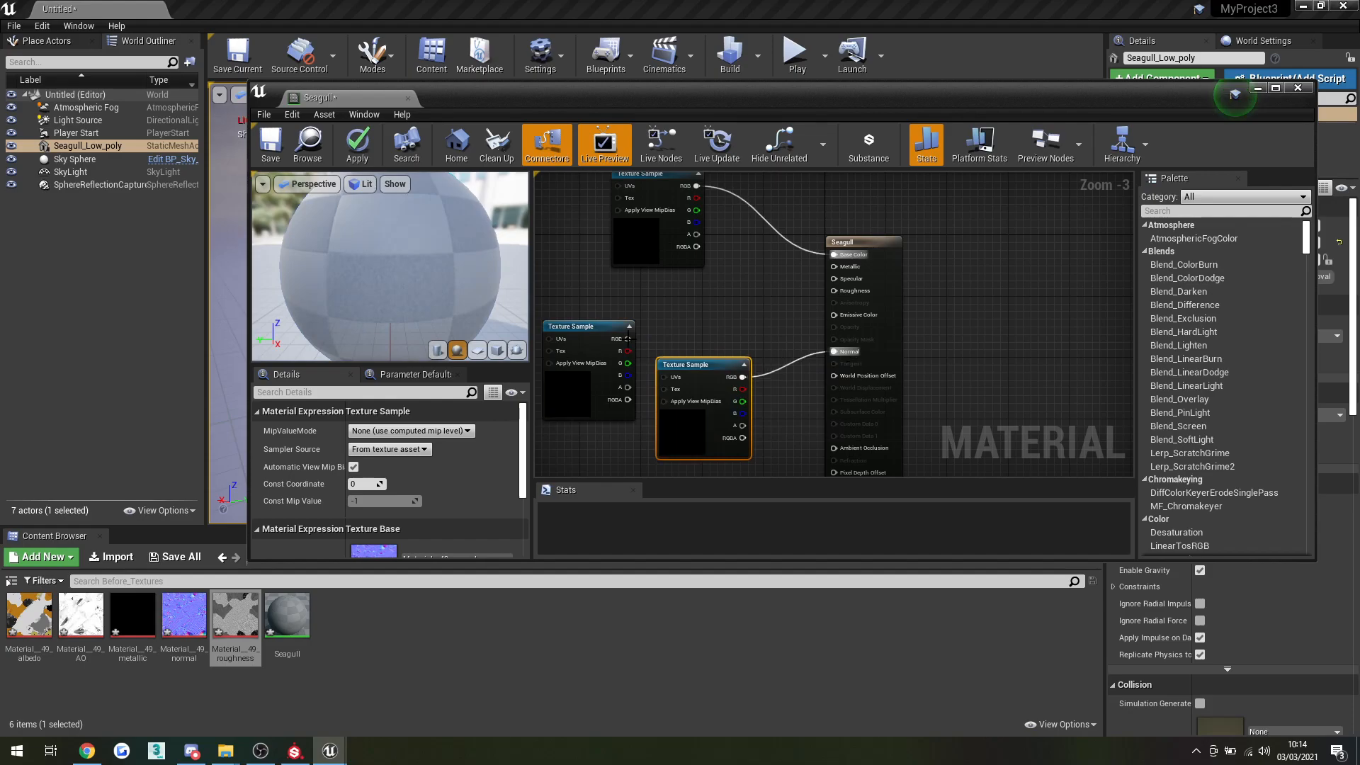
Connect the roughness sample to Roughness, add the metallic and AO textures to Metallic and Ambient Occlusion, and save the Seagull material.
{"action": "left_click_drag", "start_coordinate": [628, 338], "coordinate": [833, 291]}
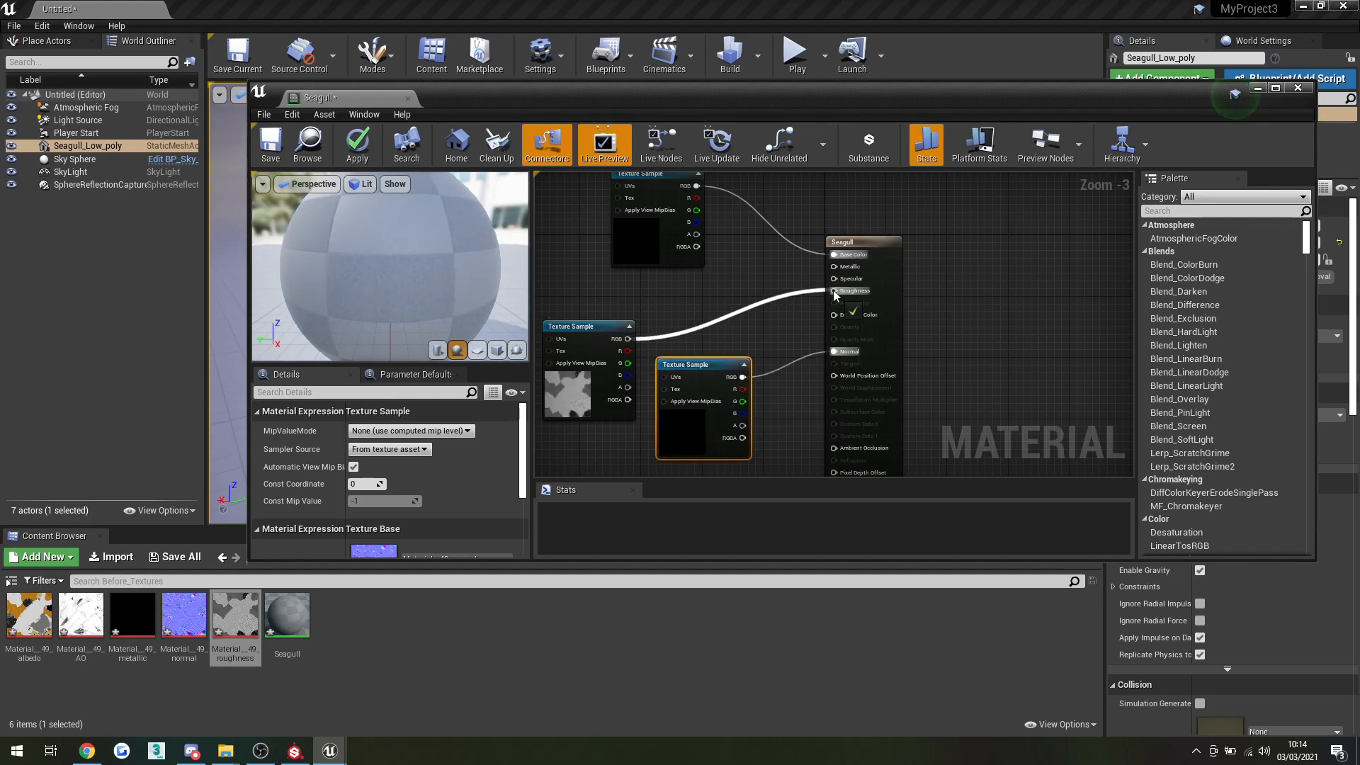
{"action": "left_click_drag", "start_coordinate": [133, 614], "coordinate": [834, 267]}
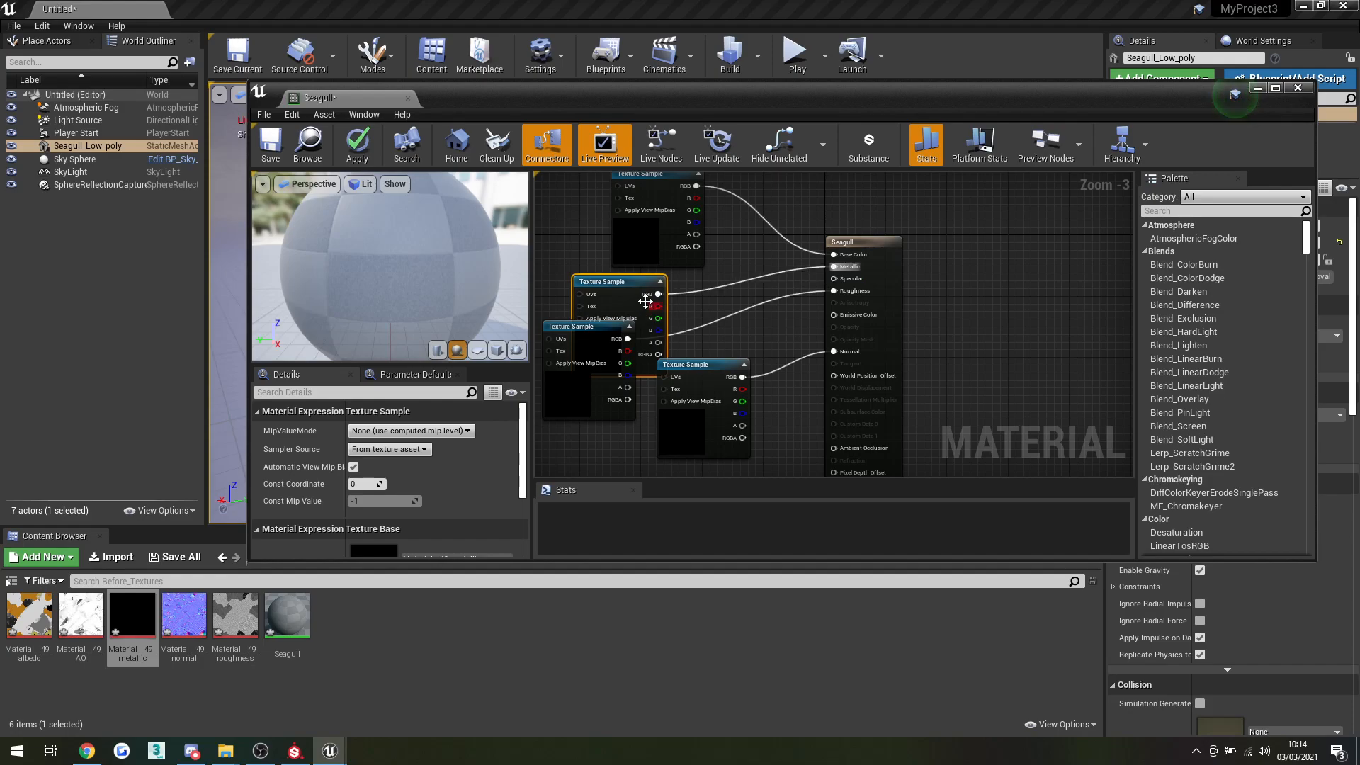
{"action": "scroll", "coordinate": [771, 334], "scroll_direction": "down", "scroll_amount": 1}
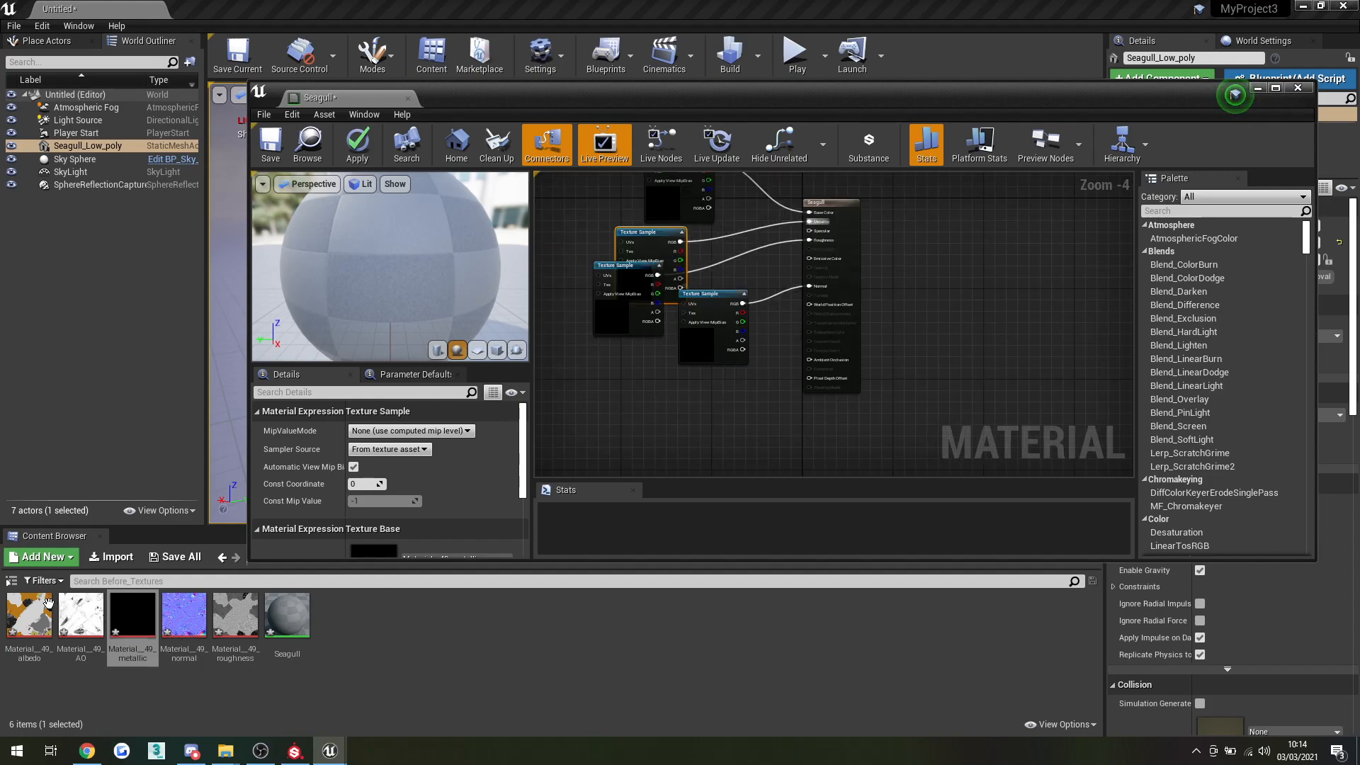
{"action": "left_click_drag", "start_coordinate": [81, 613], "coordinate": [809, 359]}
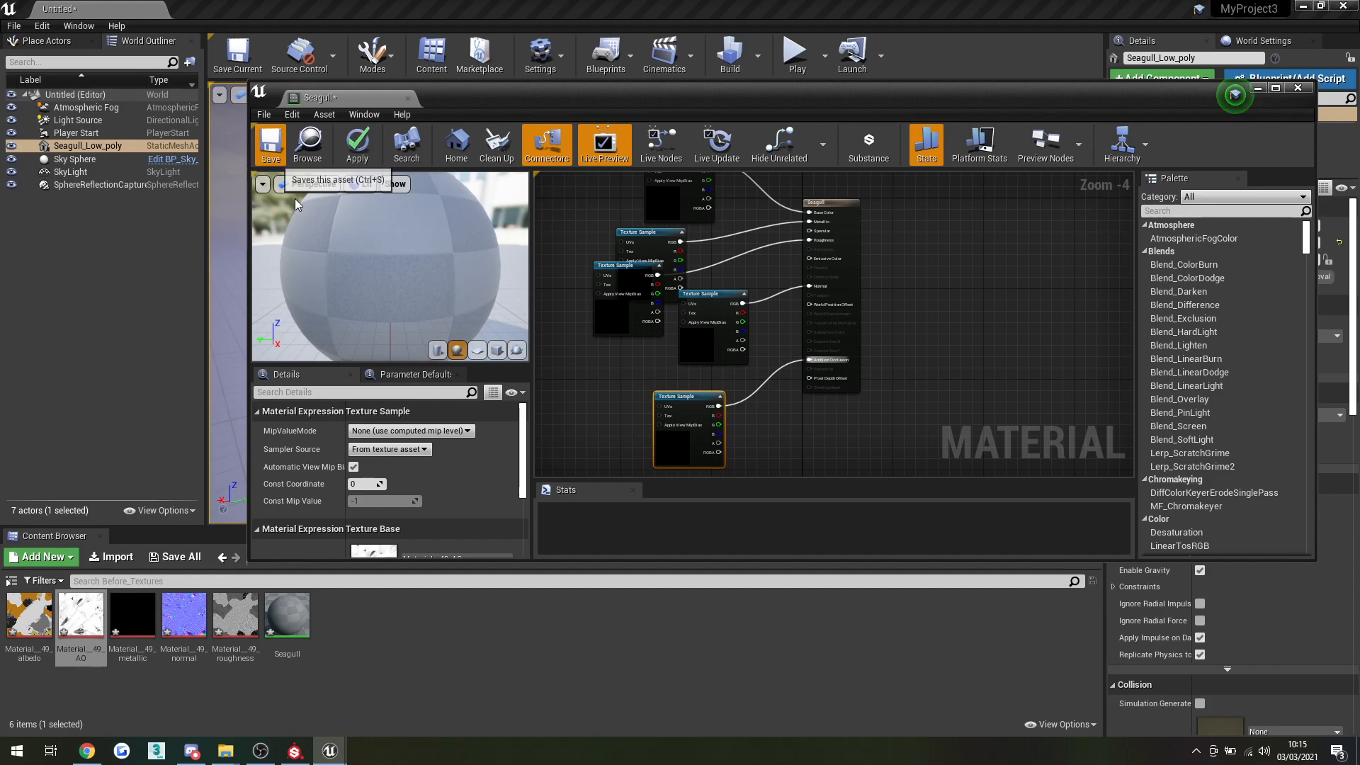
{"action": "key", "text": "ctrl+s"}
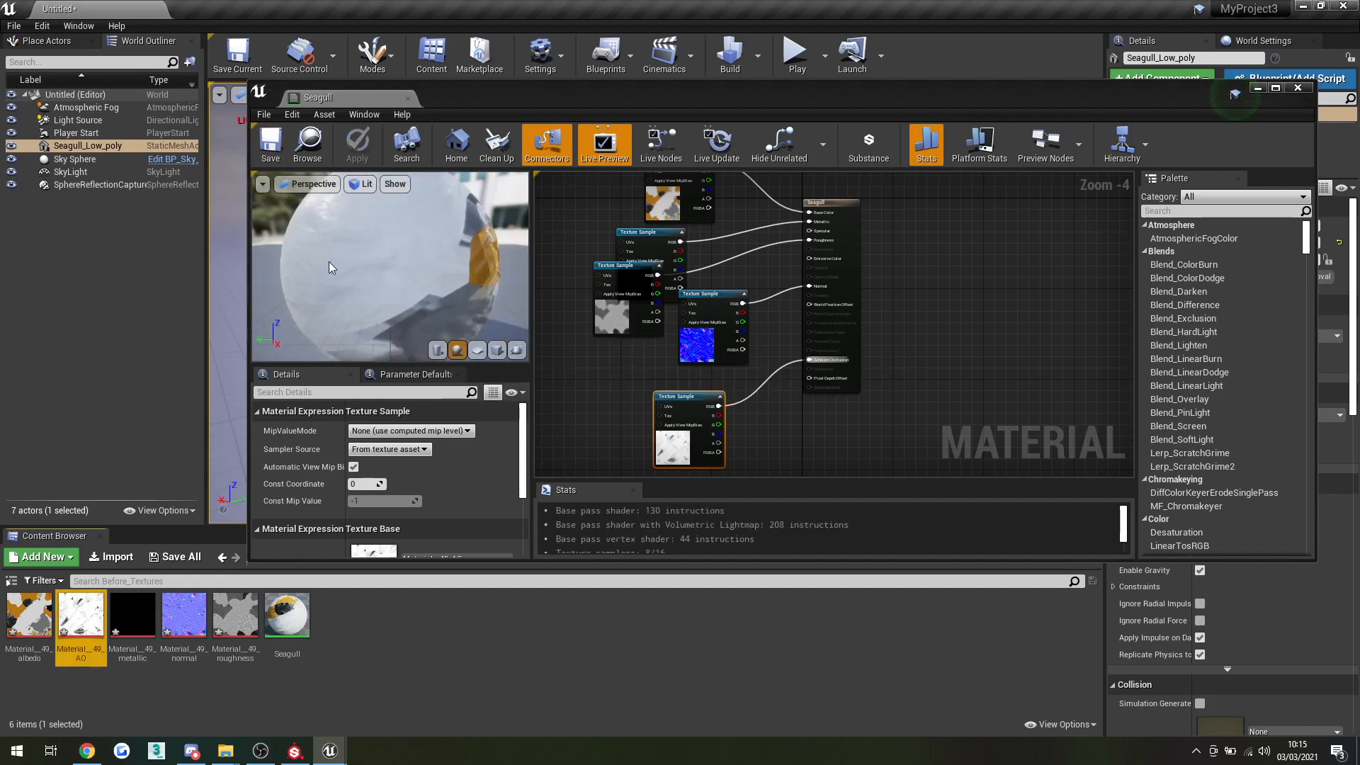
Return to the level and examine the seagull with its applied material up close.
{"action": "left_click", "coordinate": [1259, 89]}
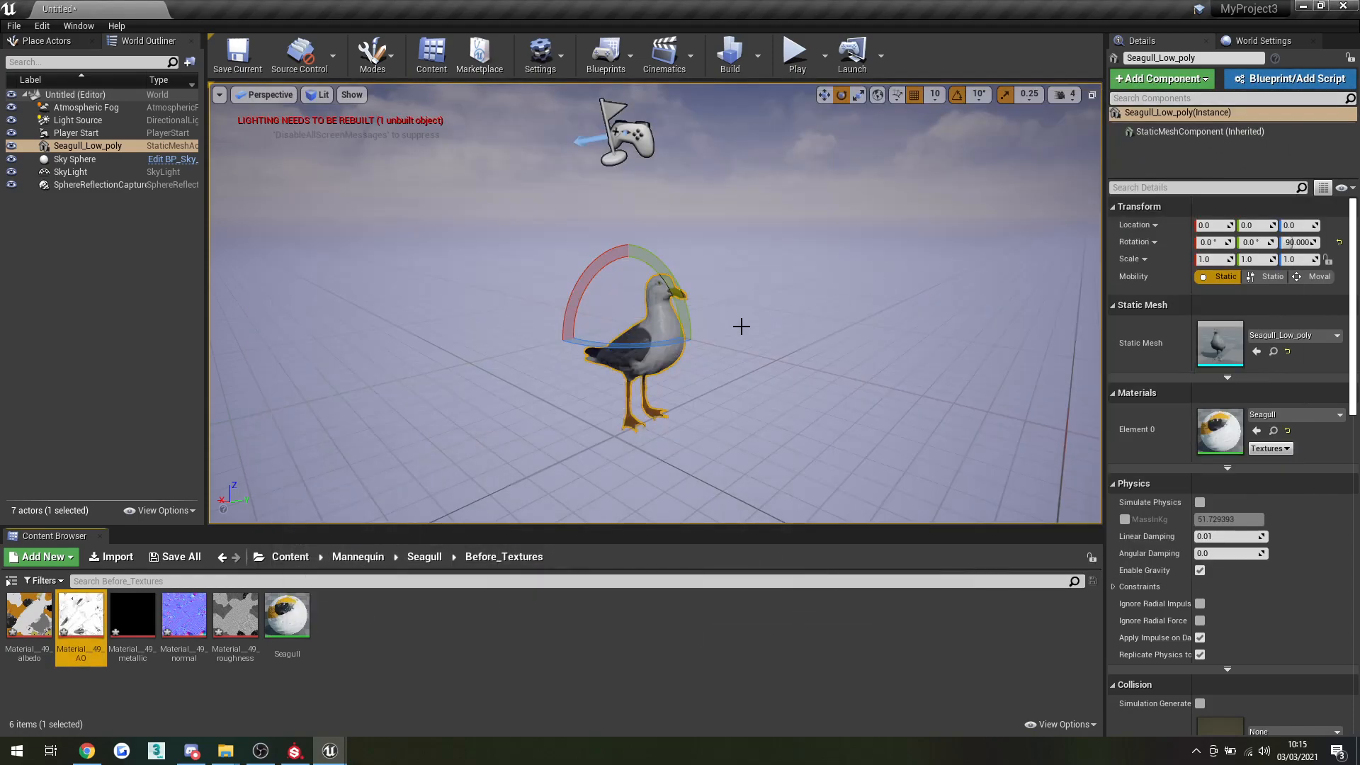
{"action": "right_click_drag", "start_coordinate": [716, 468], "coordinate": [524, 453]}
{"action": "scroll", "coordinate": [617, 386], "scroll_direction": "down", "scroll_amount": 4}
{"action": "right_click_drag", "start_coordinate": [617, 386], "coordinate": [648, 415]}
{"action": "key", "text": "w"}
{"action": "key", "text": "w"}
{"action": "left_click", "coordinate": [789, 328]}
{"action": "right_click_drag", "start_coordinate": [789, 328], "coordinate": [765, 353]}
{"action": "key", "text": "s"}
{"action": "key", "text": "d"}
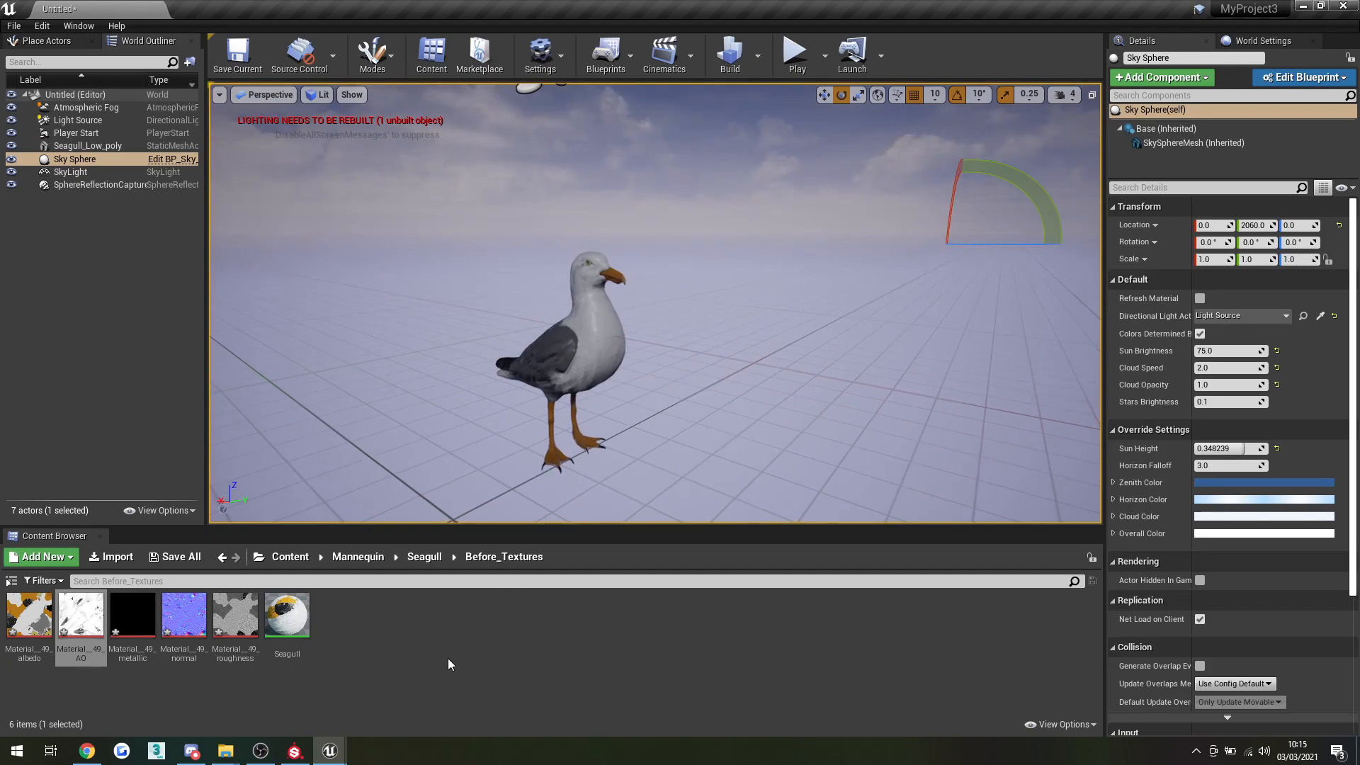
Switch to Substance Painter, dismiss the texture export dialog, and compare its seagull with the one in Unreal Engine.
{"action": "left_click", "coordinate": [295, 751]}
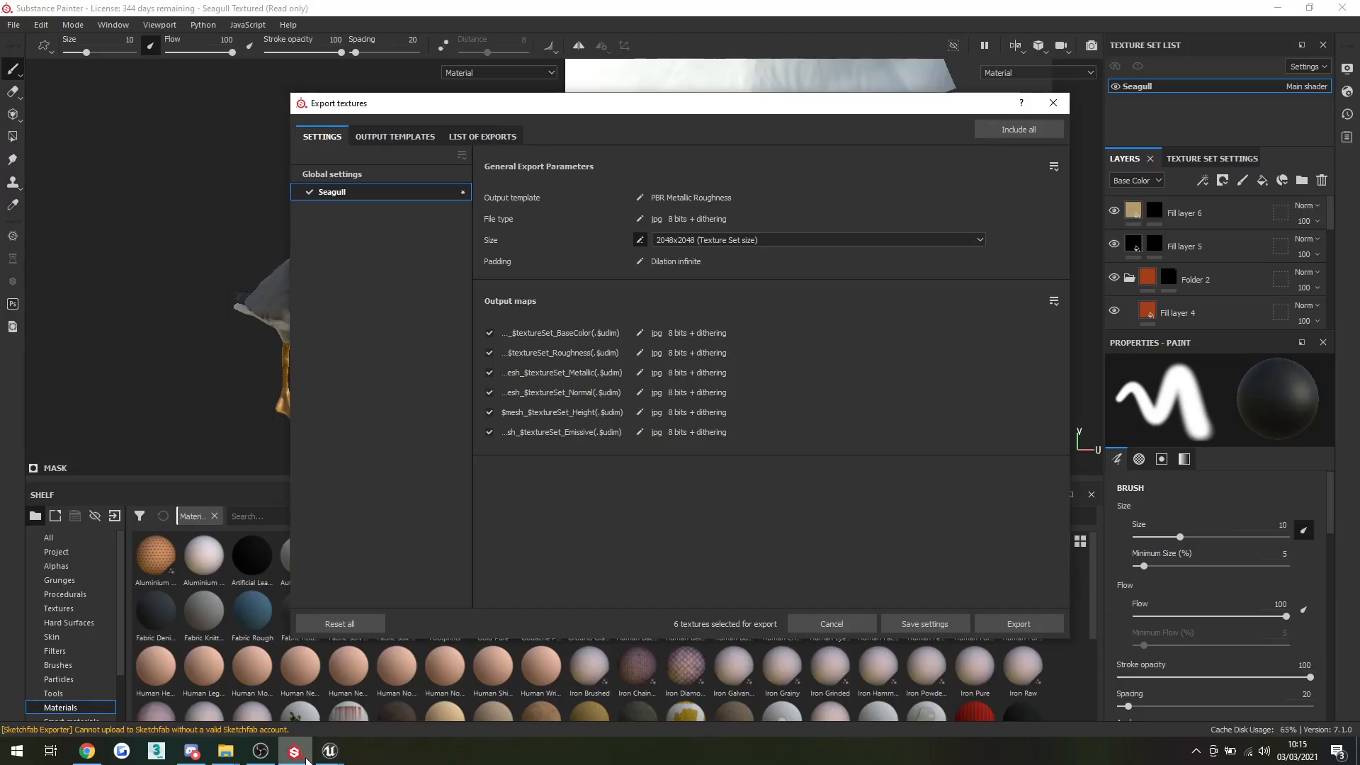
{"action": "left_click", "coordinate": [1057, 106]}
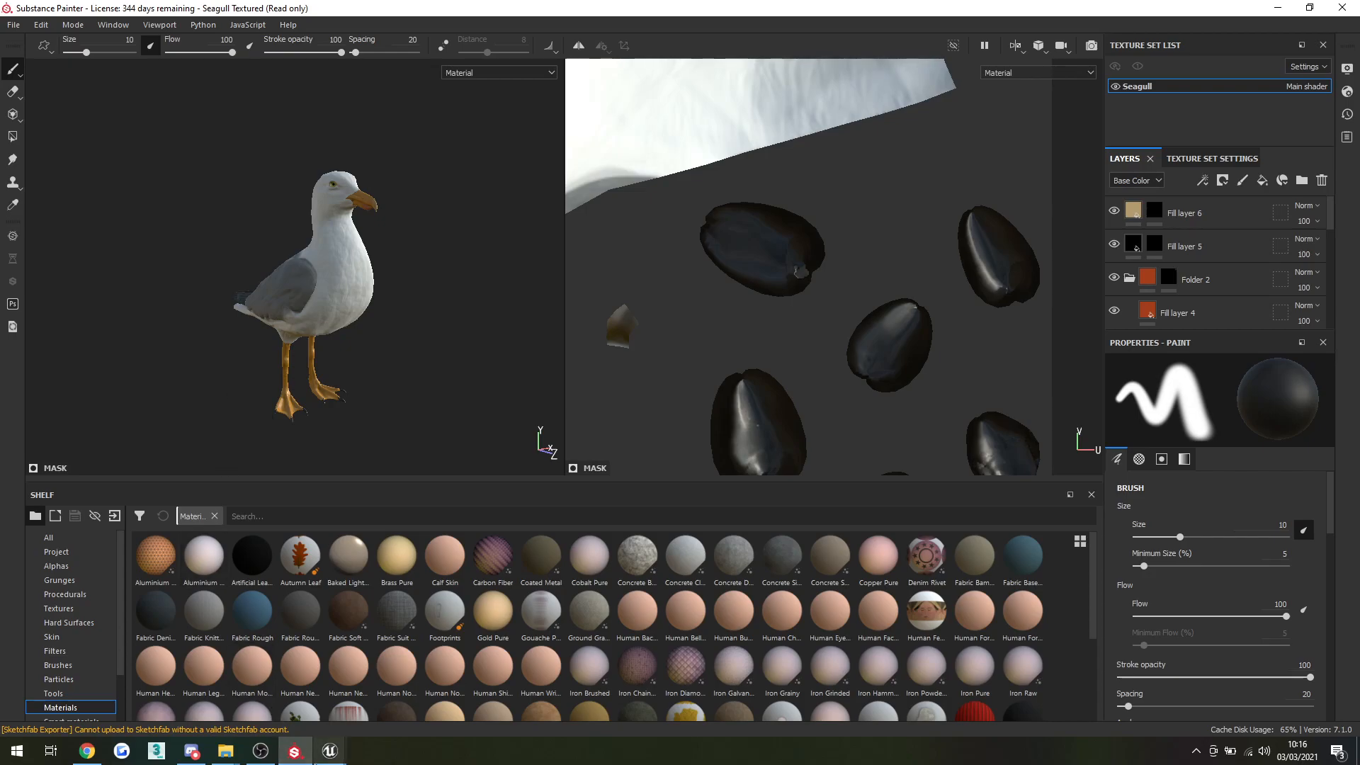
{"action": "mouse_move", "coordinate": [329, 751]}
{"action": "left_click", "coordinate": [283, 708]}
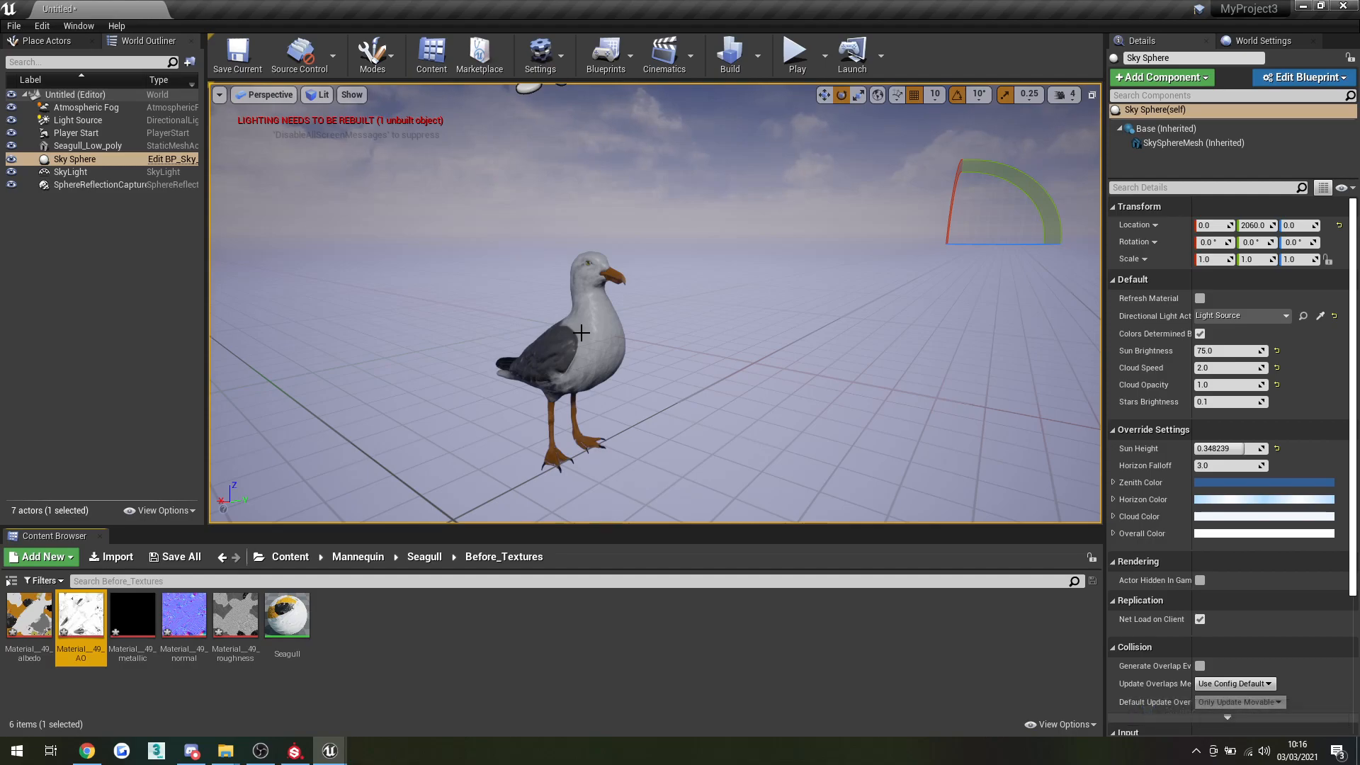
{"action": "scroll", "coordinate": [514, 345], "scroll_direction": "down", "scroll_amount": 2}
{"action": "scroll", "coordinate": [598, 349], "scroll_direction": "up", "scroll_amount": 2}
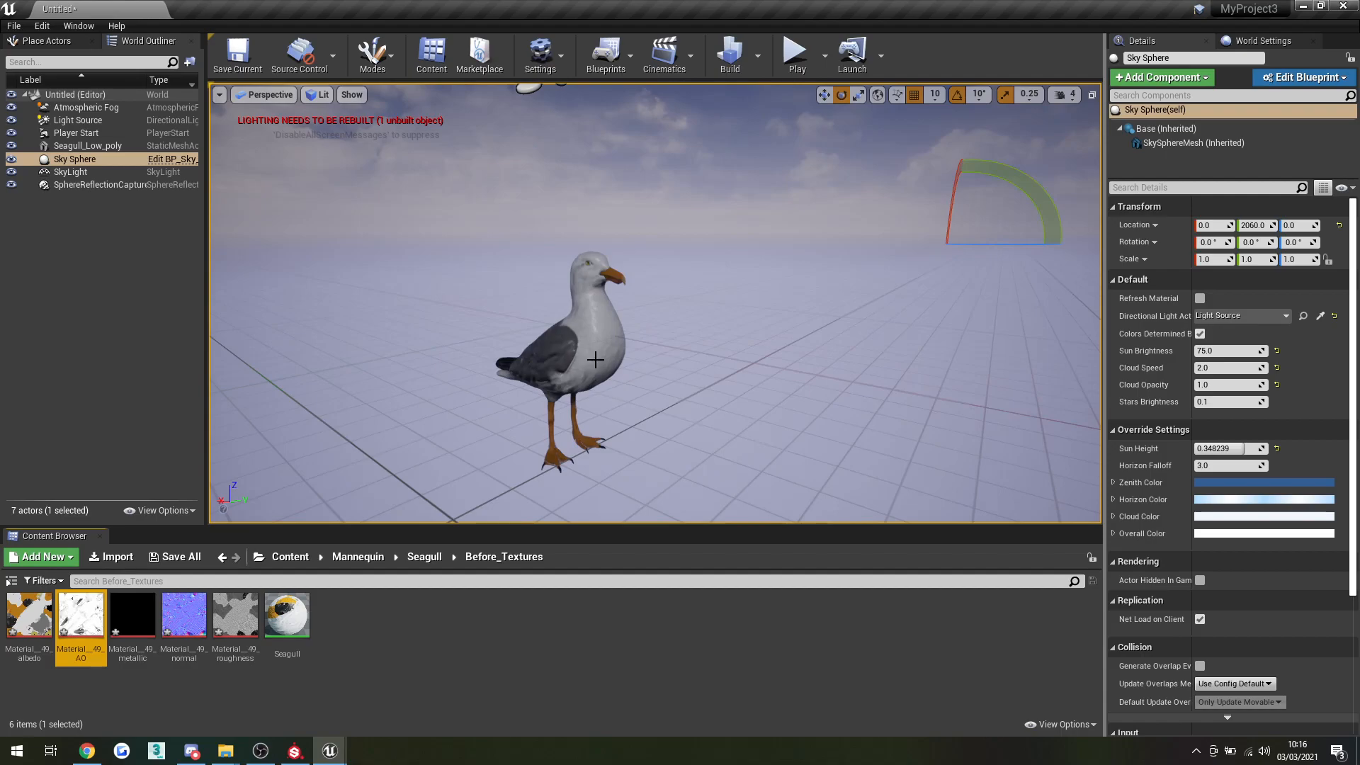
Disable sRGB on the Material__49_roughness texture and save the texture.
{"action": "left_click", "coordinate": [425, 653]}
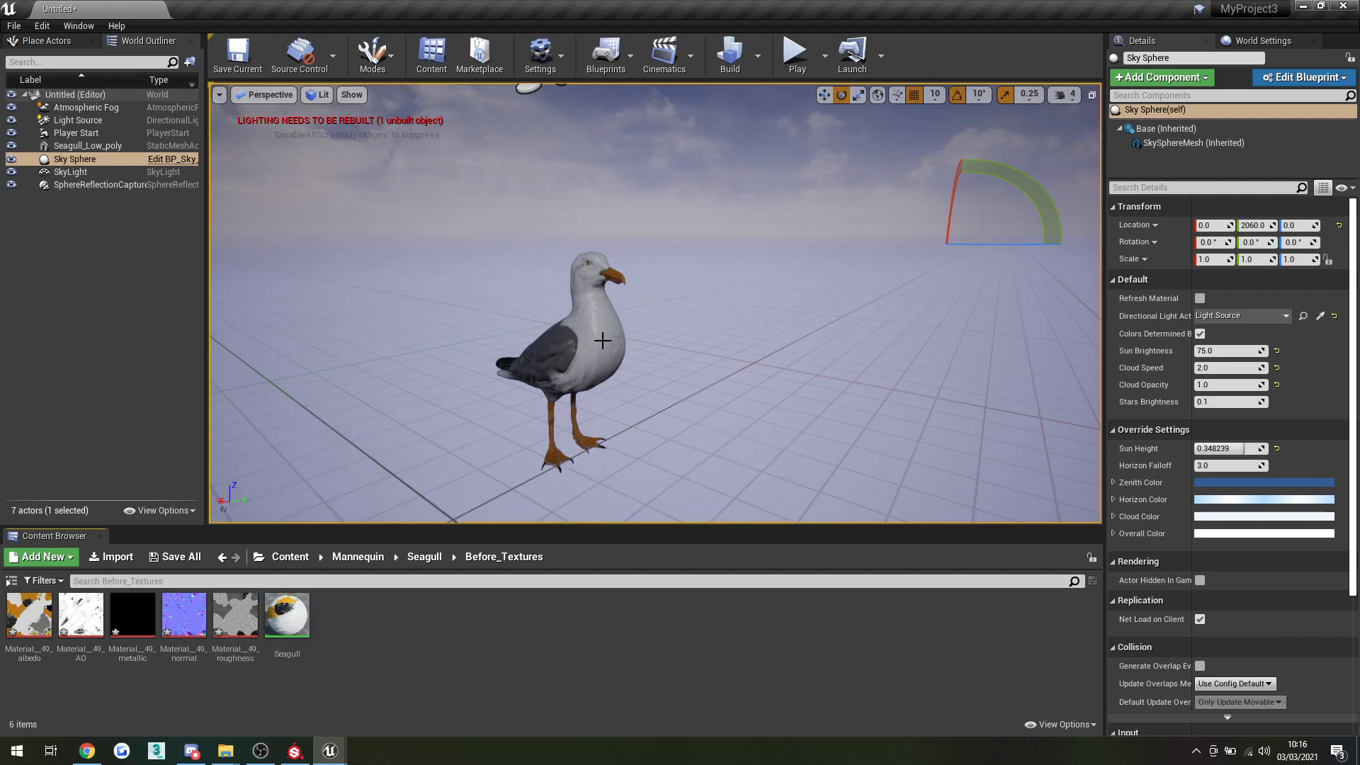
{"action": "left_click", "coordinate": [235, 615]}
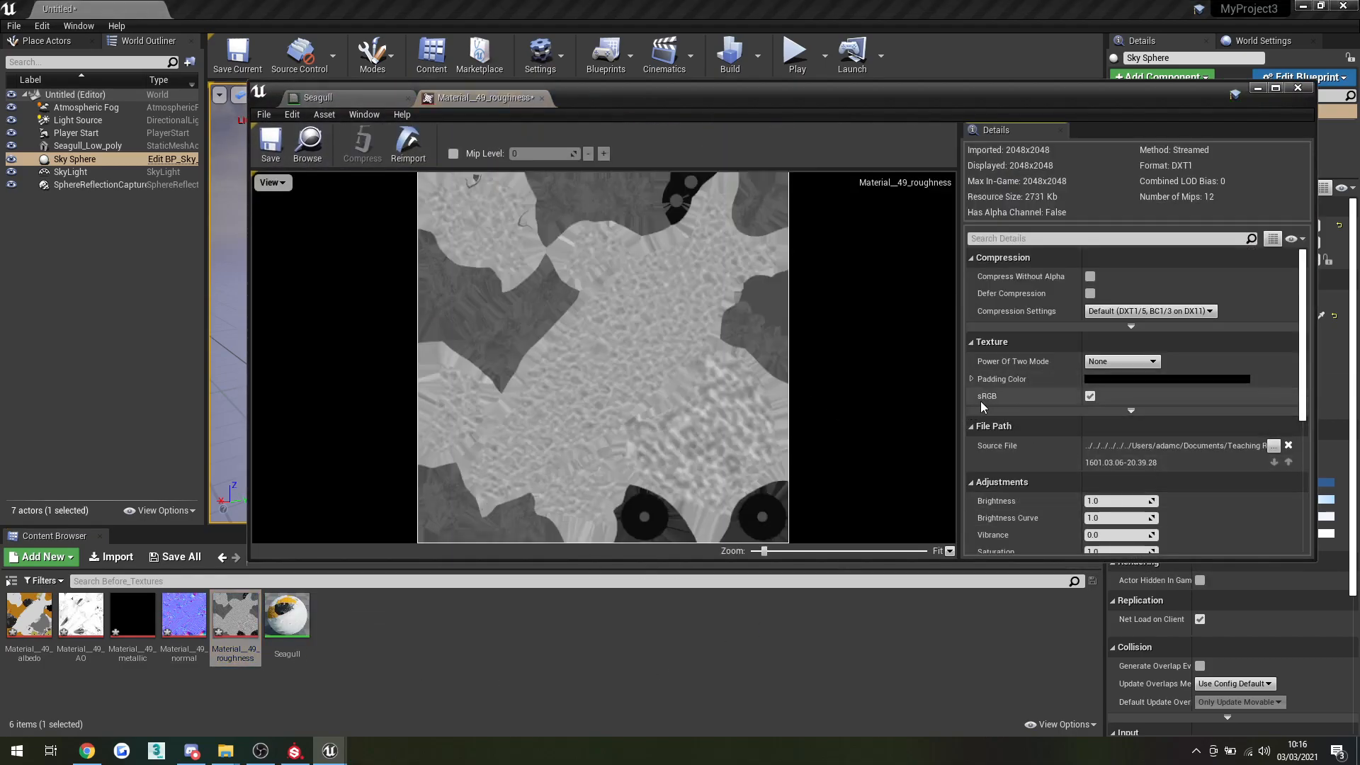
{"action": "left_click", "coordinate": [1094, 397]}
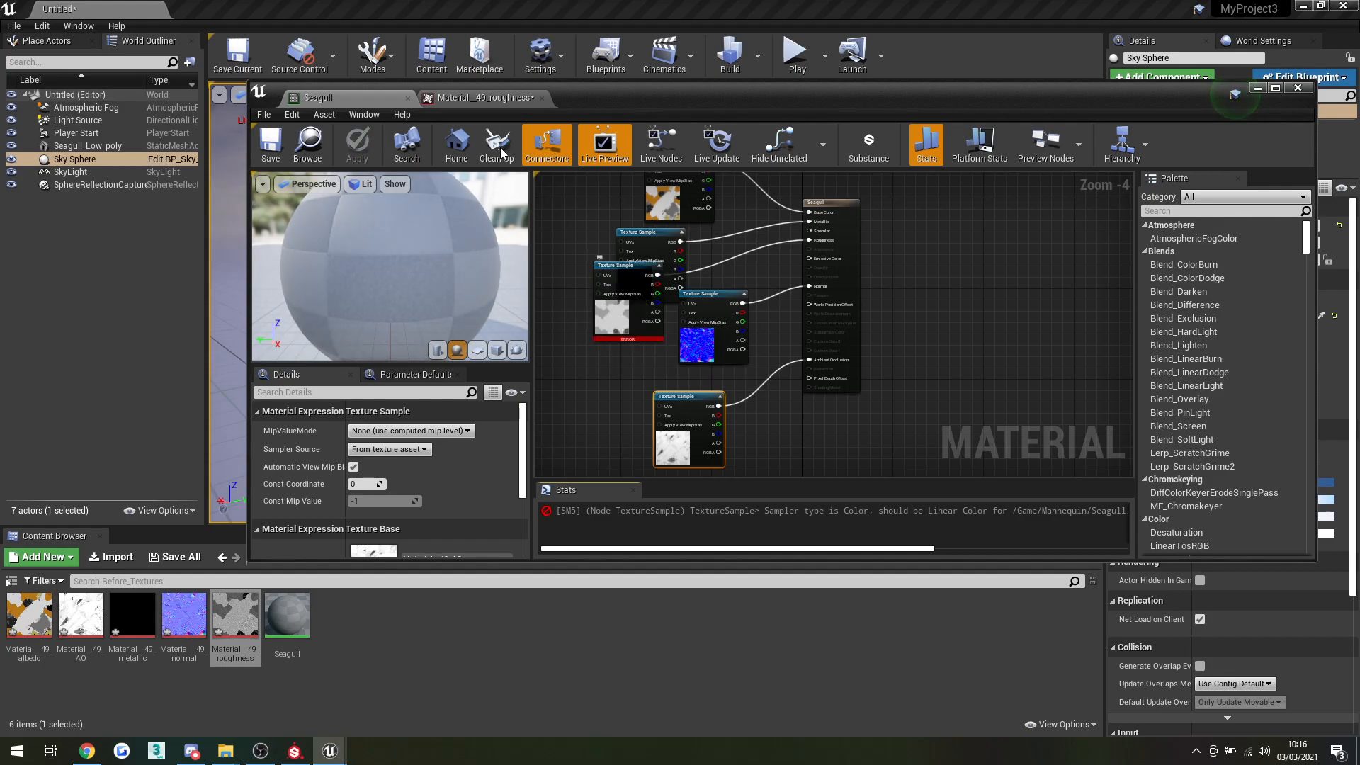
{"action": "left_click", "coordinate": [481, 99]}
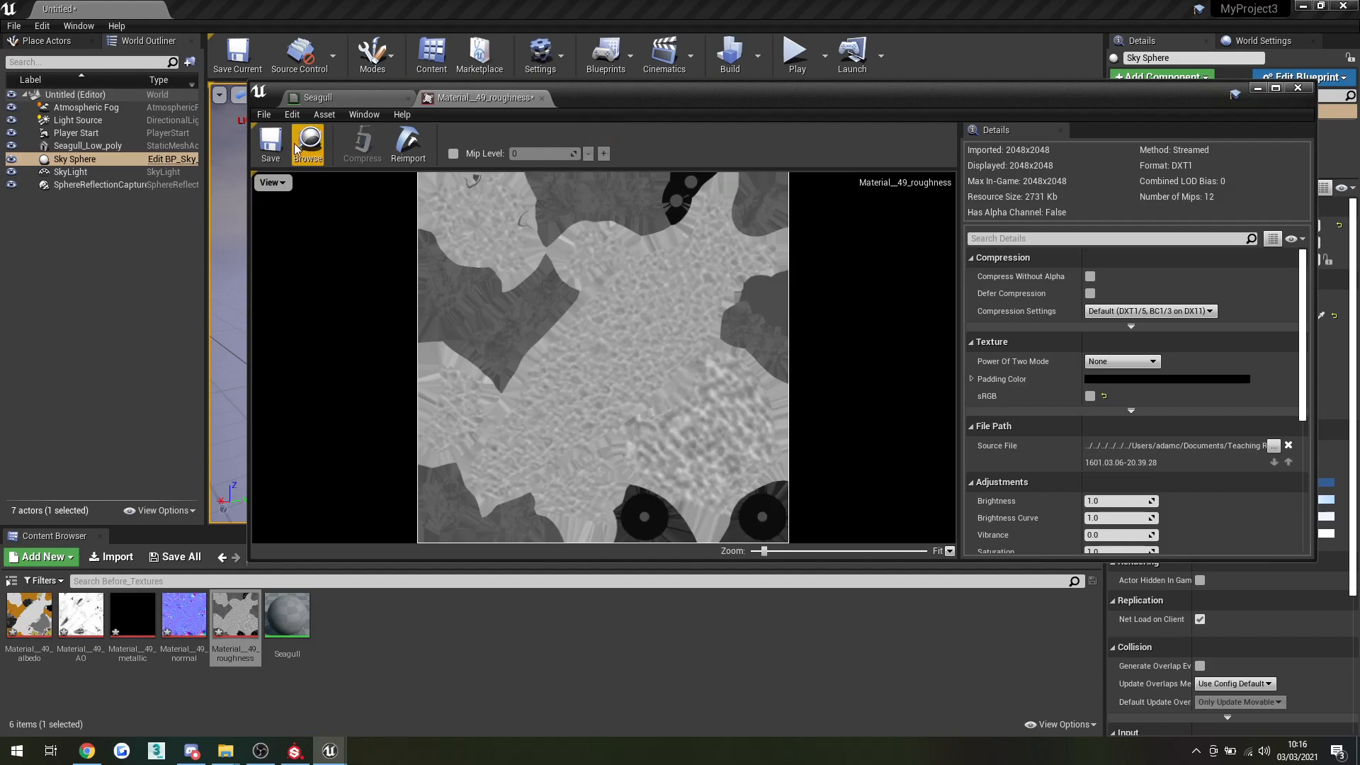
{"action": "left_click", "coordinate": [271, 145]}
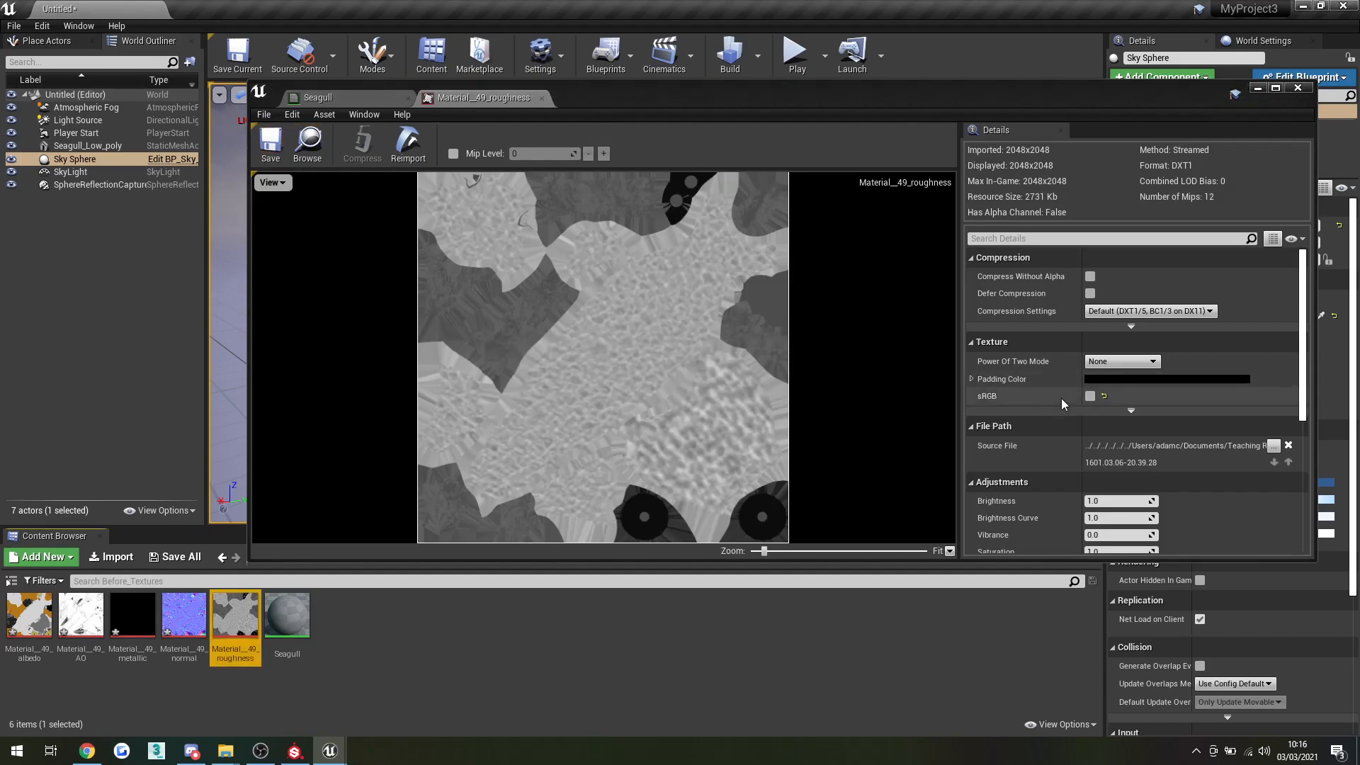
Move the roughness sample clear of its neighbours in the Seagull material, set its Sampler Type to Linear Color, and save.
{"action": "left_click", "coordinate": [333, 97]}
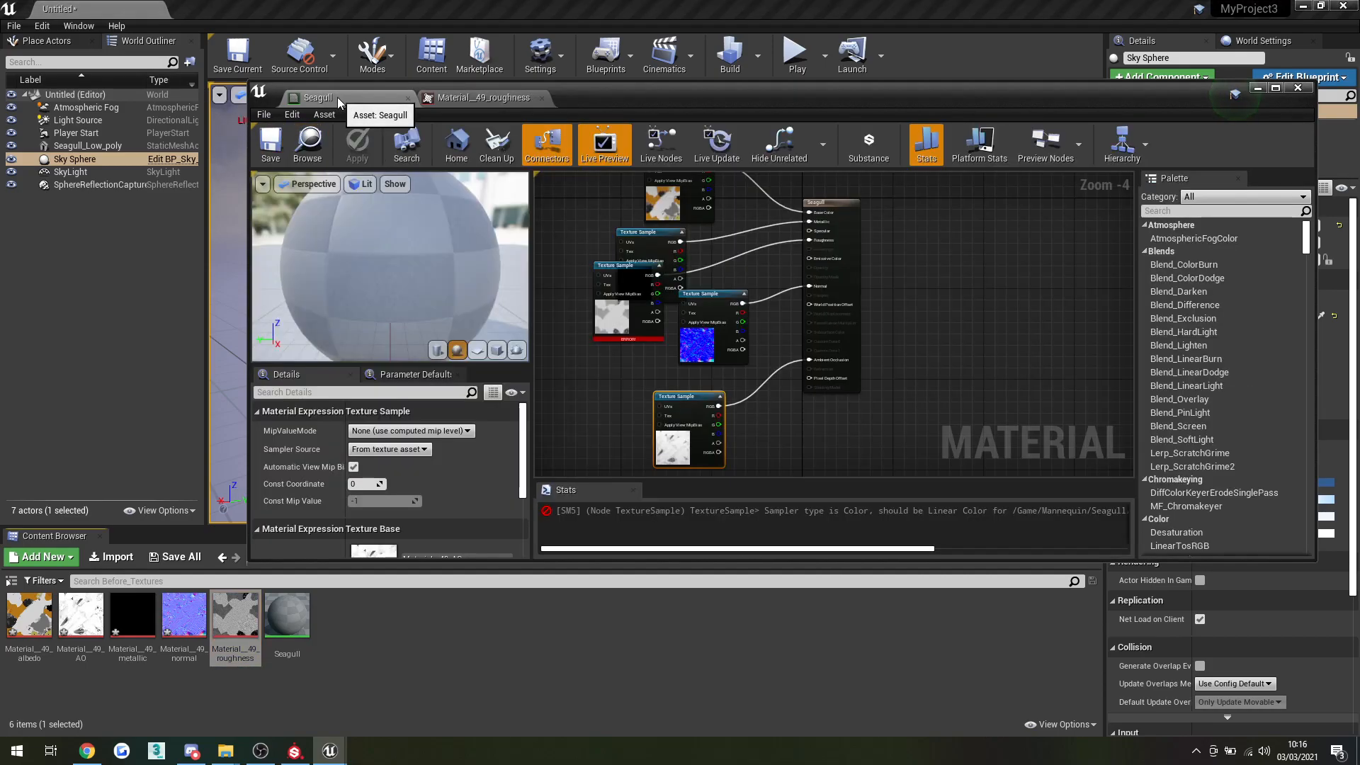
{"action": "left_click_drag", "start_coordinate": [627, 289], "coordinate": [598, 323]}
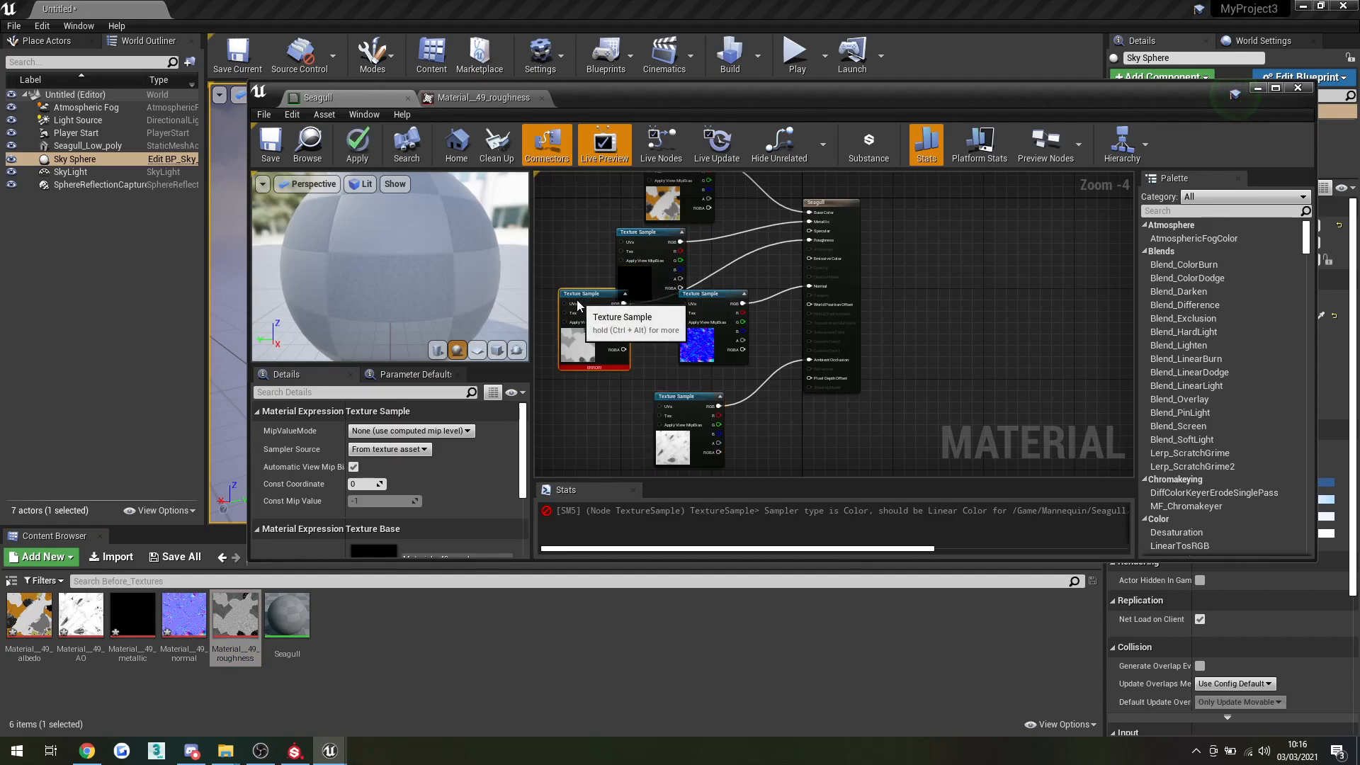
{"action": "scroll", "coordinate": [522, 485], "scroll_direction": "down", "scroll_amount": 3}
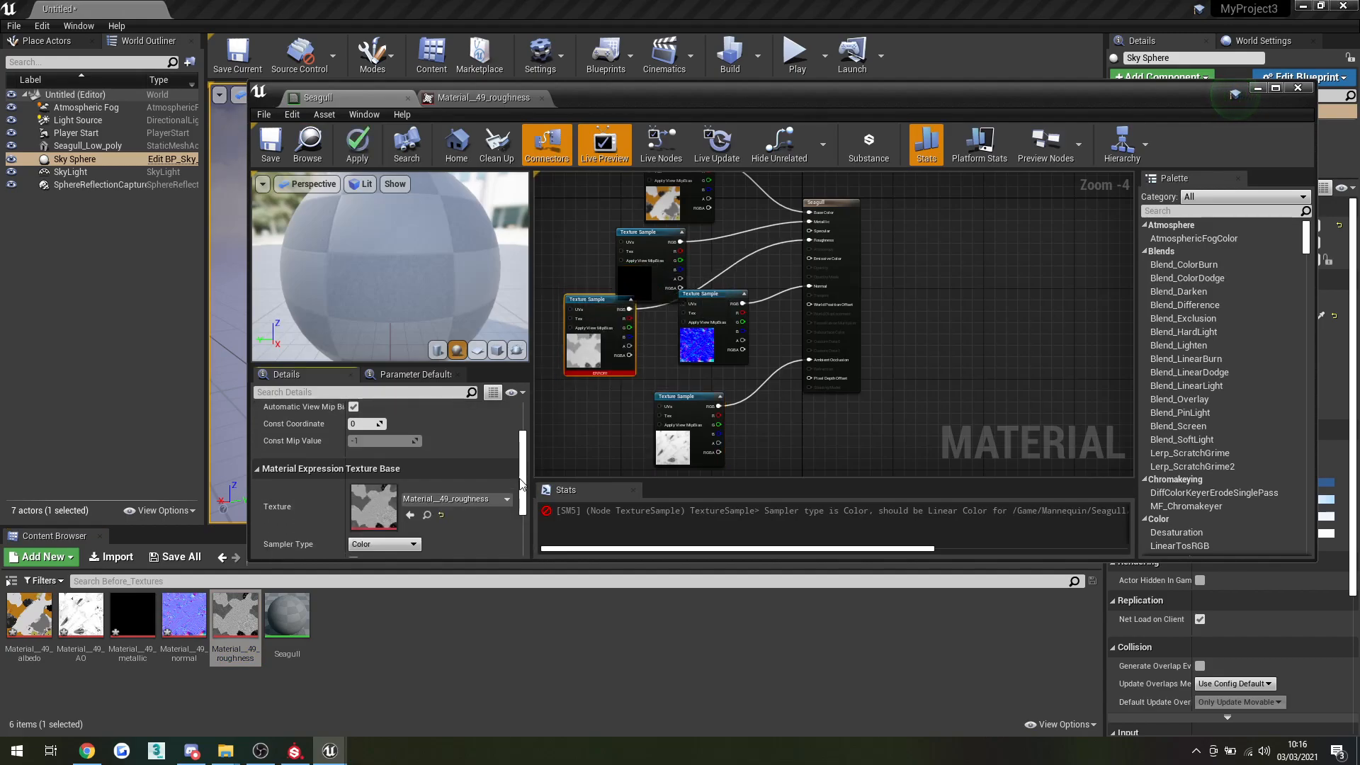
{"action": "scroll", "coordinate": [522, 500], "scroll_direction": "down", "scroll_amount": 2}
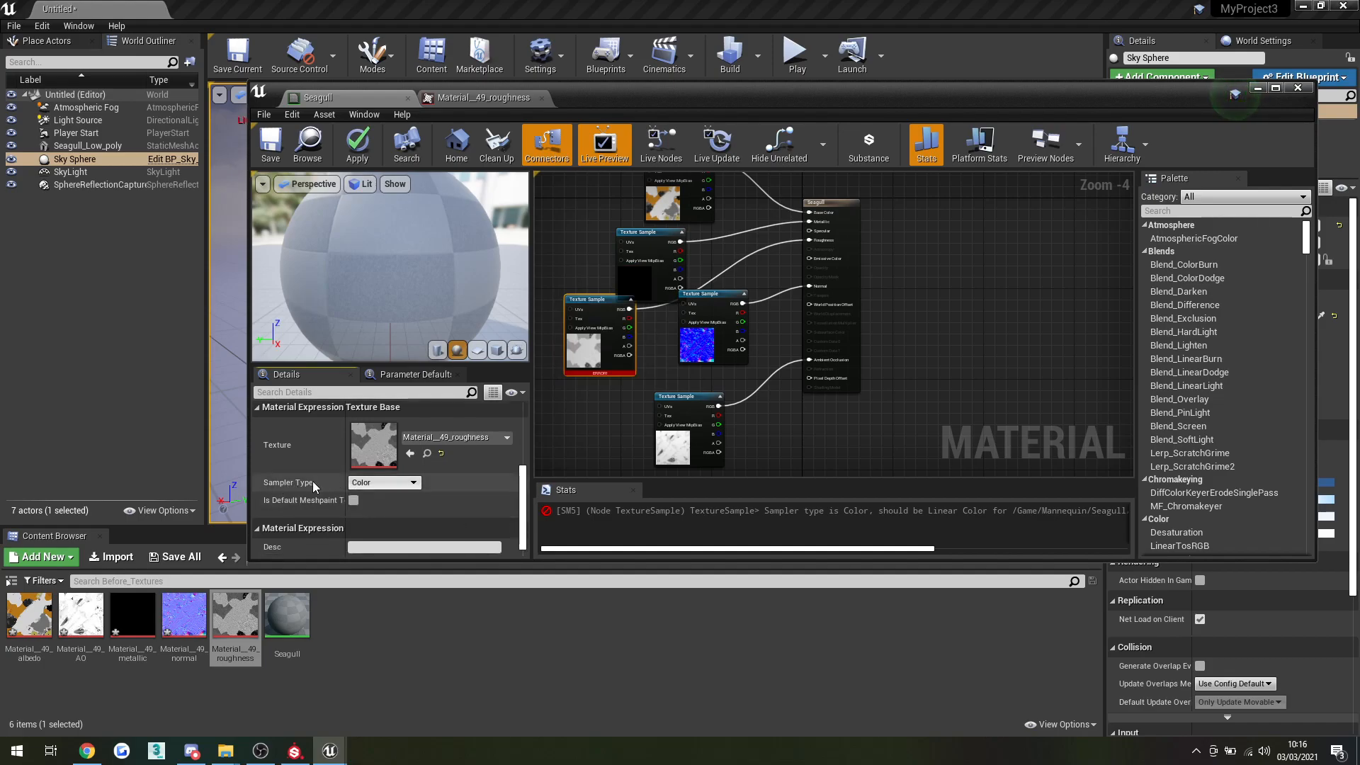
{"action": "left_click", "coordinate": [386, 483]}
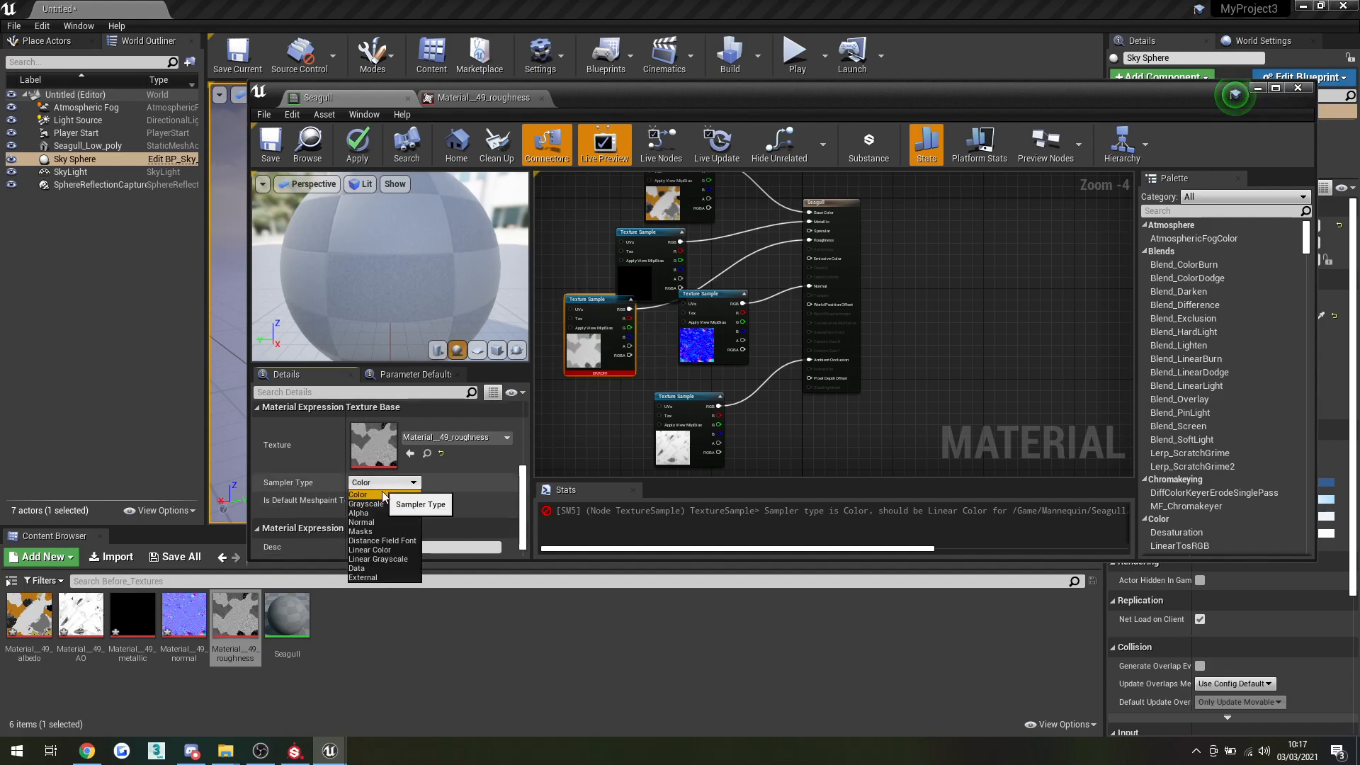
{"action": "left_click", "coordinate": [387, 551]}
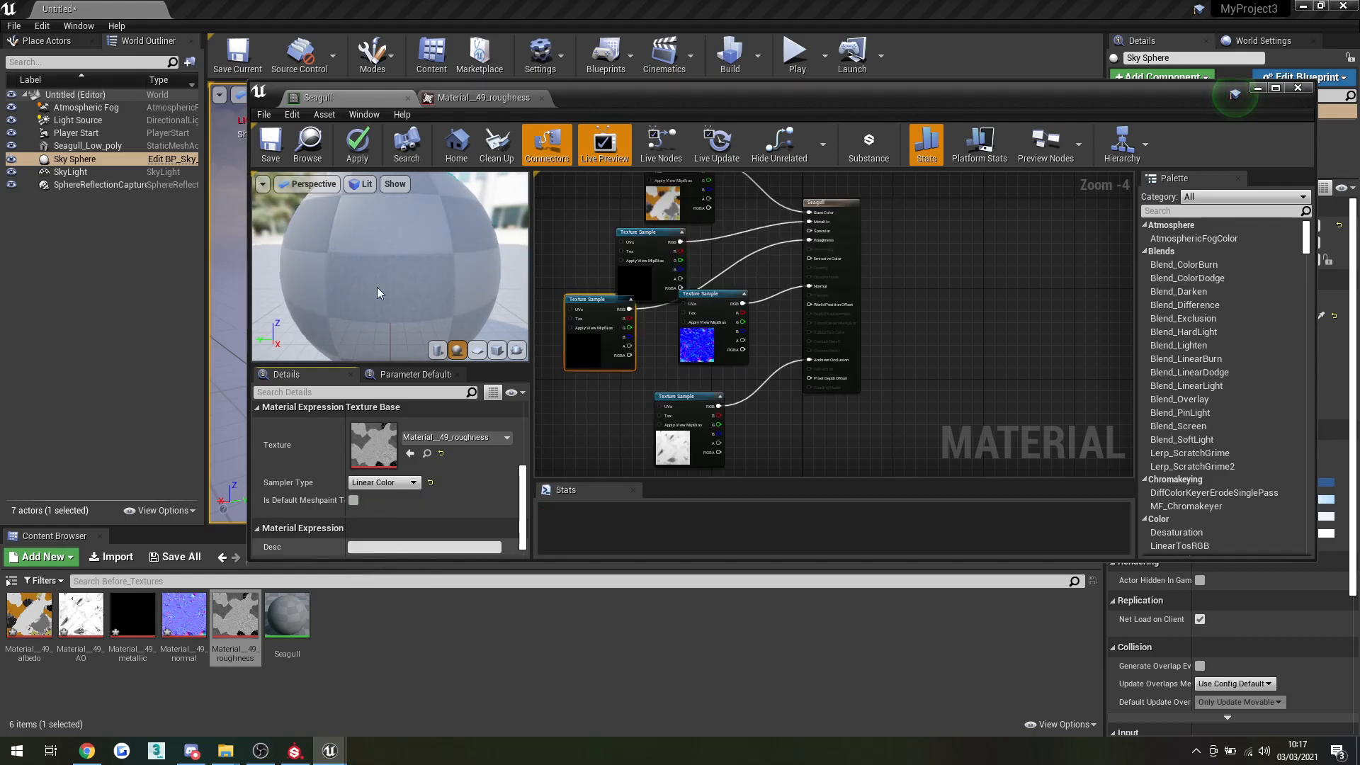
{"action": "left_click", "coordinate": [271, 136]}
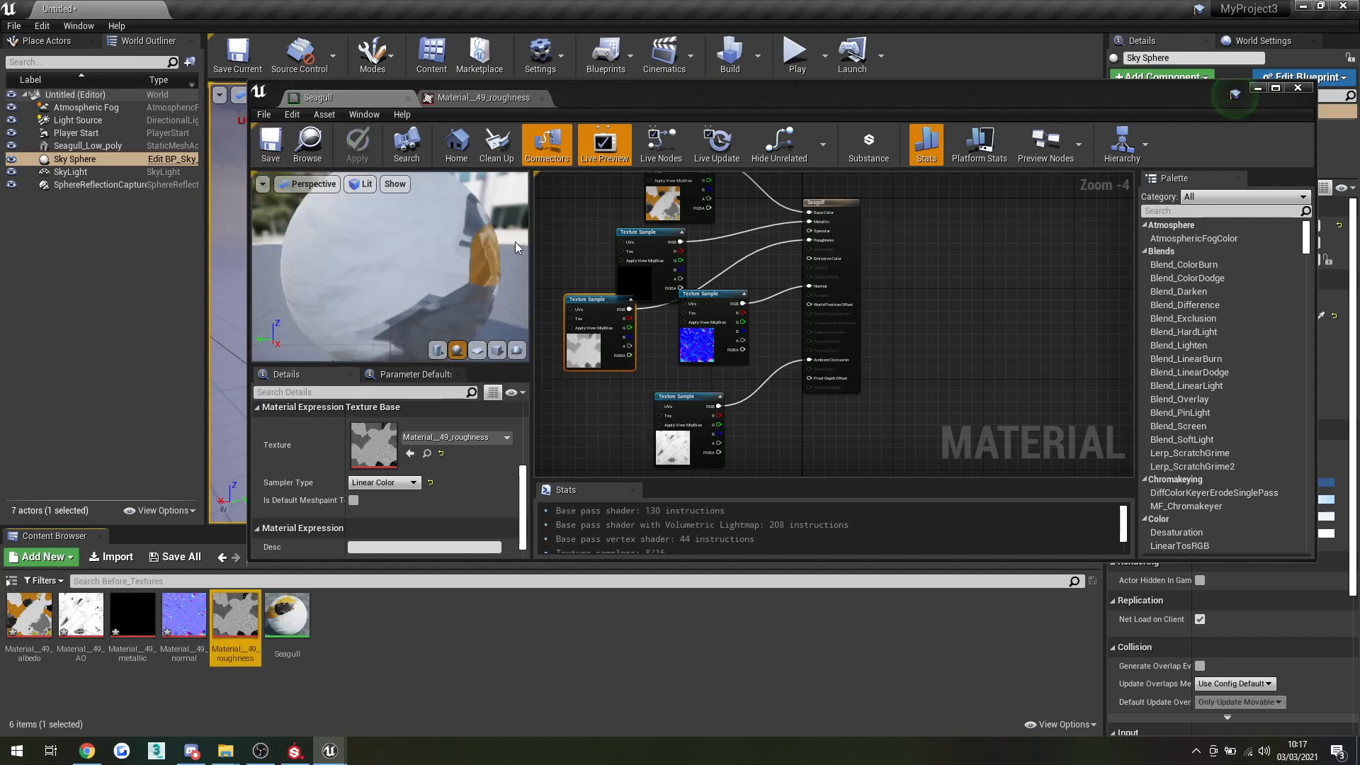
Return to the level and inspect the seagull's surface shading from several angles and distances.
{"action": "left_click", "coordinate": [1259, 89]}
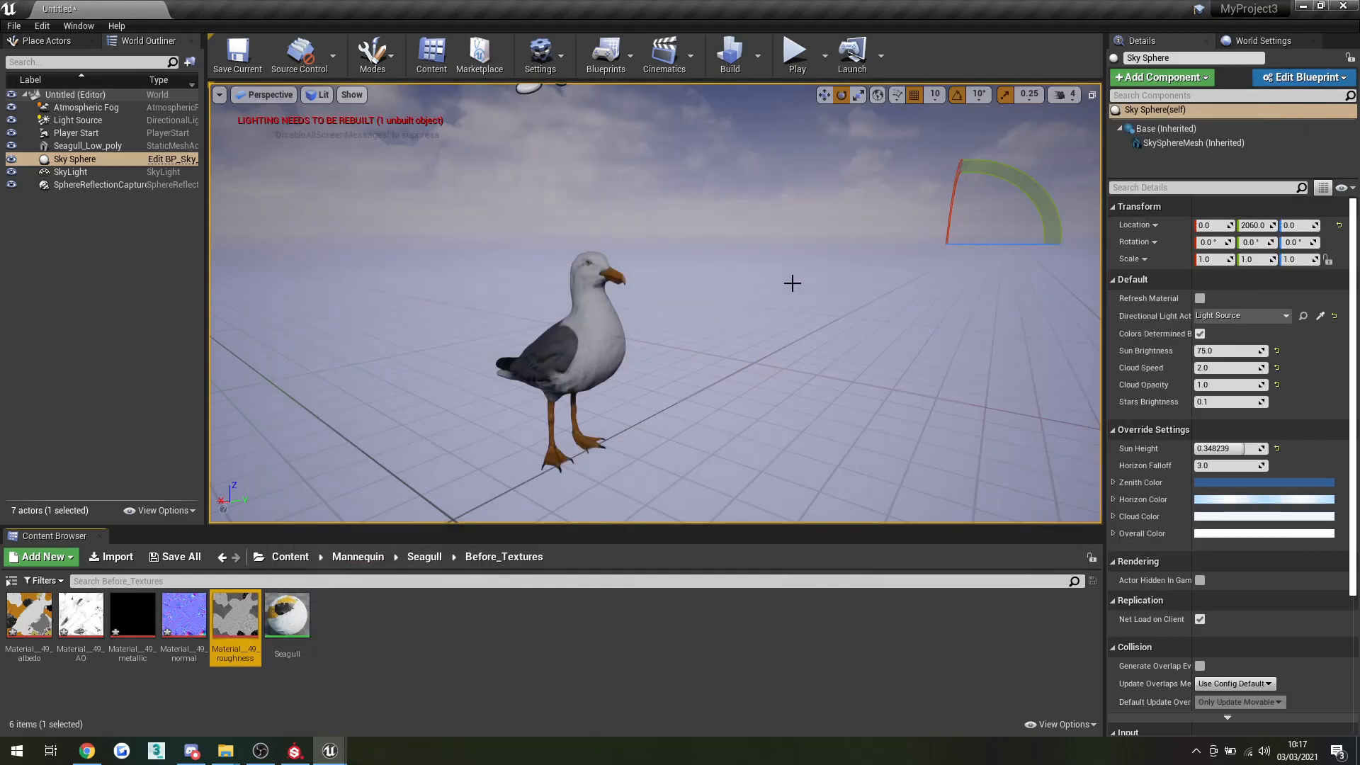
{"action": "left_click_drag", "start_coordinate": [593, 412], "coordinate": [665, 370], "text": "alt"}
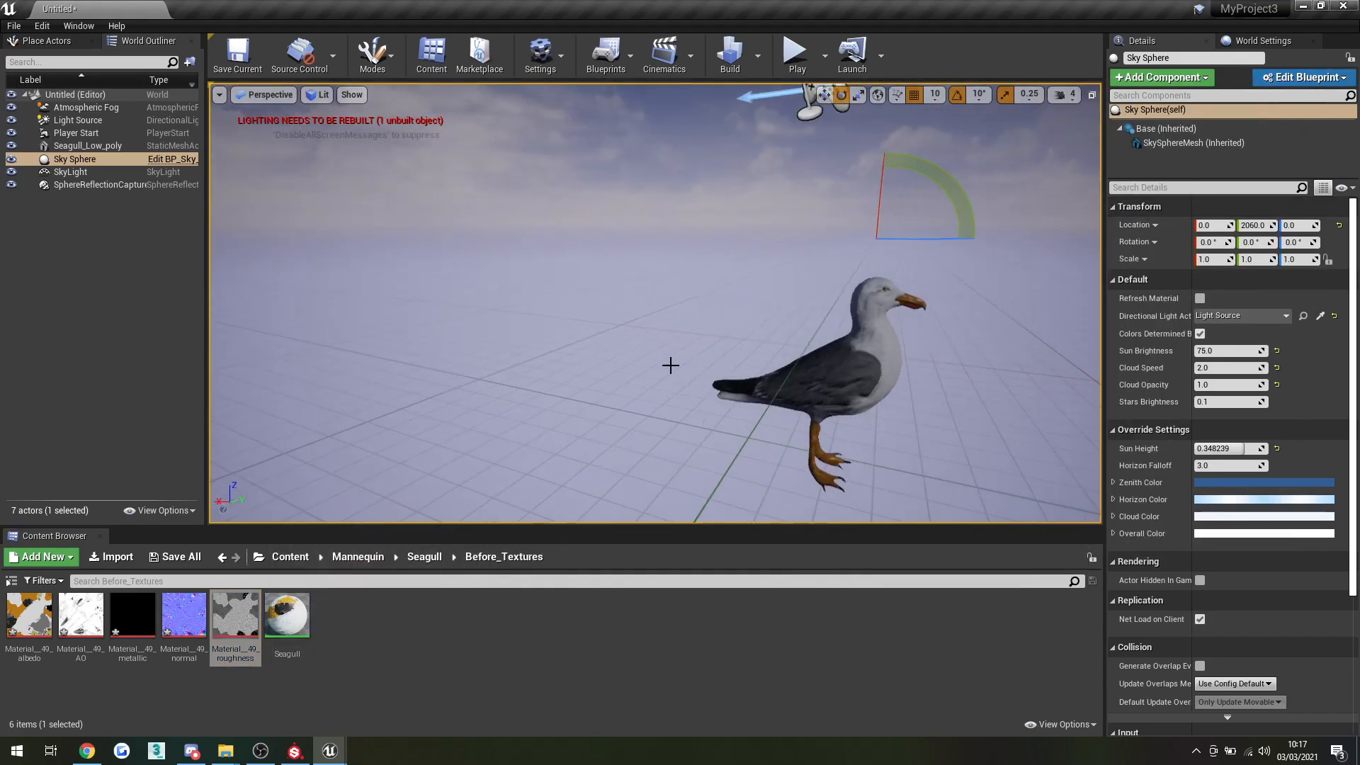
{"action": "left_click_drag", "start_coordinate": [808, 397], "coordinate": [743, 373], "text": "alt"}
{"action": "scroll", "coordinate": [805, 425], "scroll_direction": "up", "scroll_amount": 5}
{"action": "scroll", "coordinate": [785, 422], "scroll_direction": "down", "scroll_amount": 3}
{"action": "right_click_drag", "start_coordinate": [785, 422], "coordinate": [802, 460]}
{"action": "key", "text": "s"}
{"action": "key", "text": "w"}
{"action": "key", "text": "s"}
{"action": "key", "text": "s"}
{"action": "key", "text": "w"}
{"action": "key", "text": "w"}
{"action": "key", "text": "w"}
{"action": "right_click_drag", "start_coordinate": [738, 391], "coordinate": [701, 381]}
{"action": "key", "text": "s"}
{"action": "key", "text": "w"}
{"action": "key", "text": "d"}
{"action": "key", "text": "a"}
{"action": "key", "text": "d"}
{"action": "right_click_drag", "start_coordinate": [883, 314], "coordinate": [903, 322]}
{"action": "key", "text": "a"}
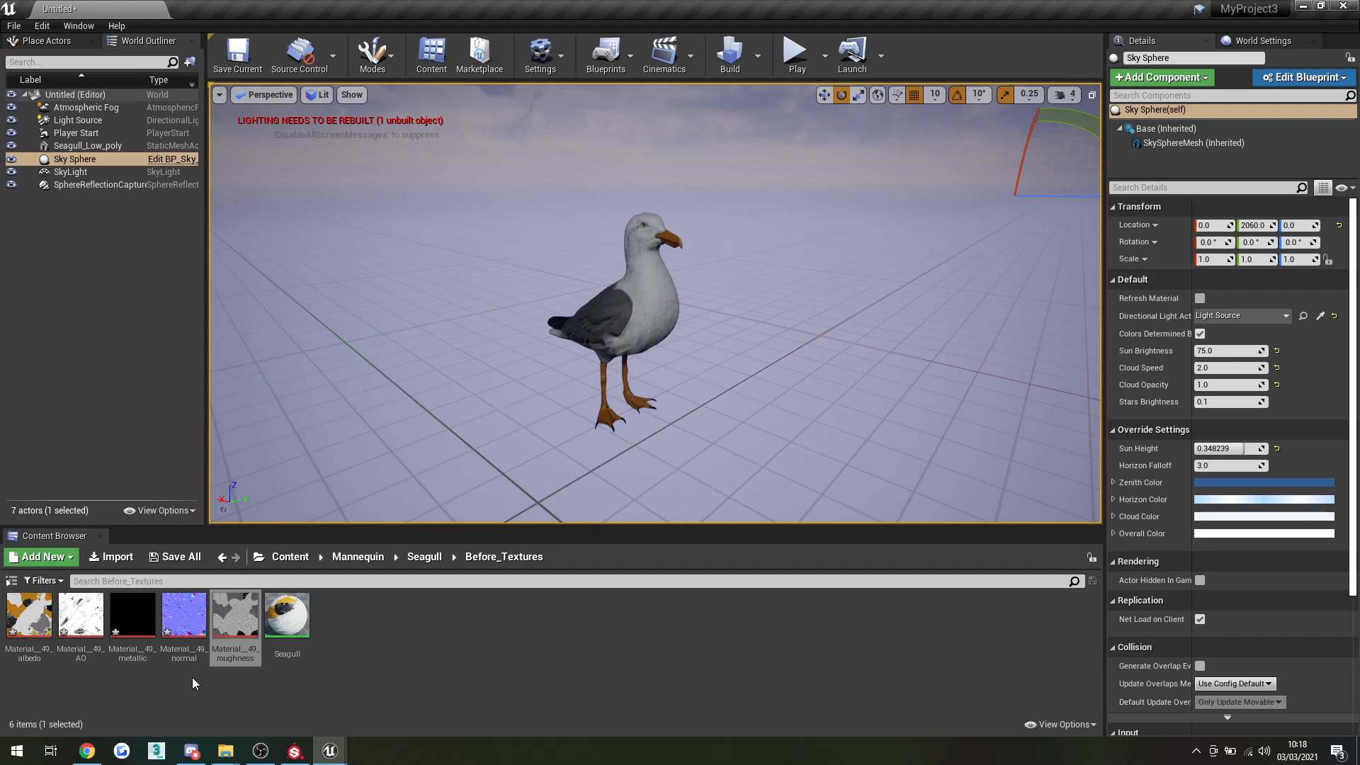
Review the albedo, AO, metallic, normal and roughness textures in the Before_Textures folder, checking their asset details.
{"action": "mouse_move", "coordinate": [132, 660]}
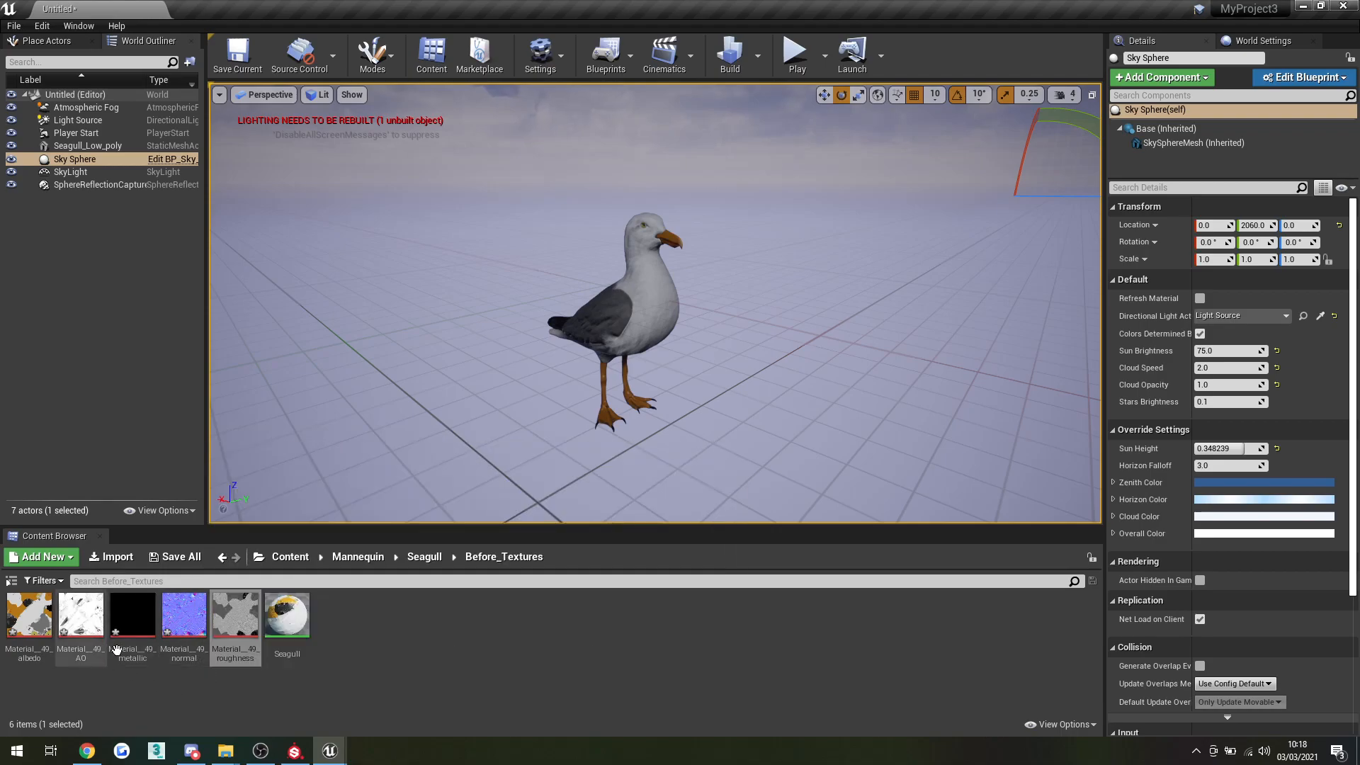
{"action": "mouse_move", "coordinate": [249, 655]}
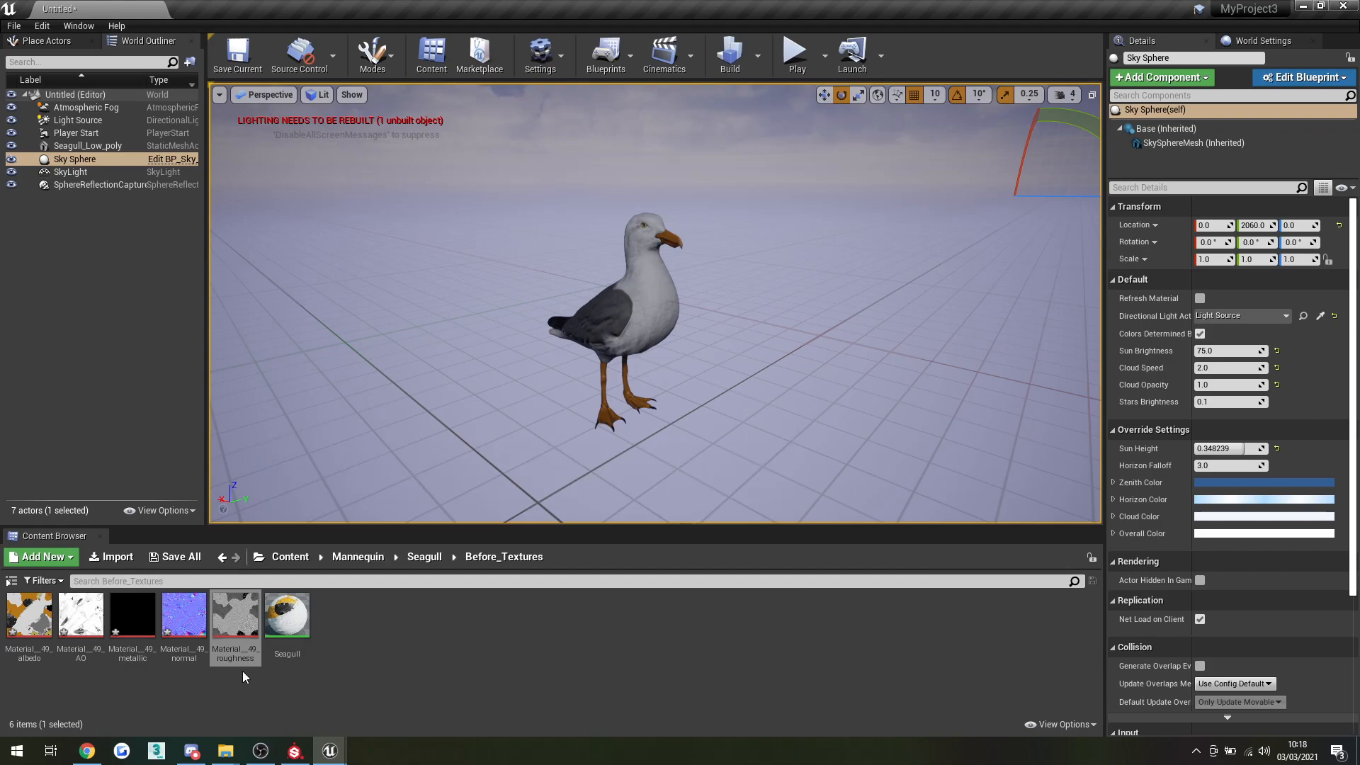
{"action": "left_click", "coordinate": [219, 687]}
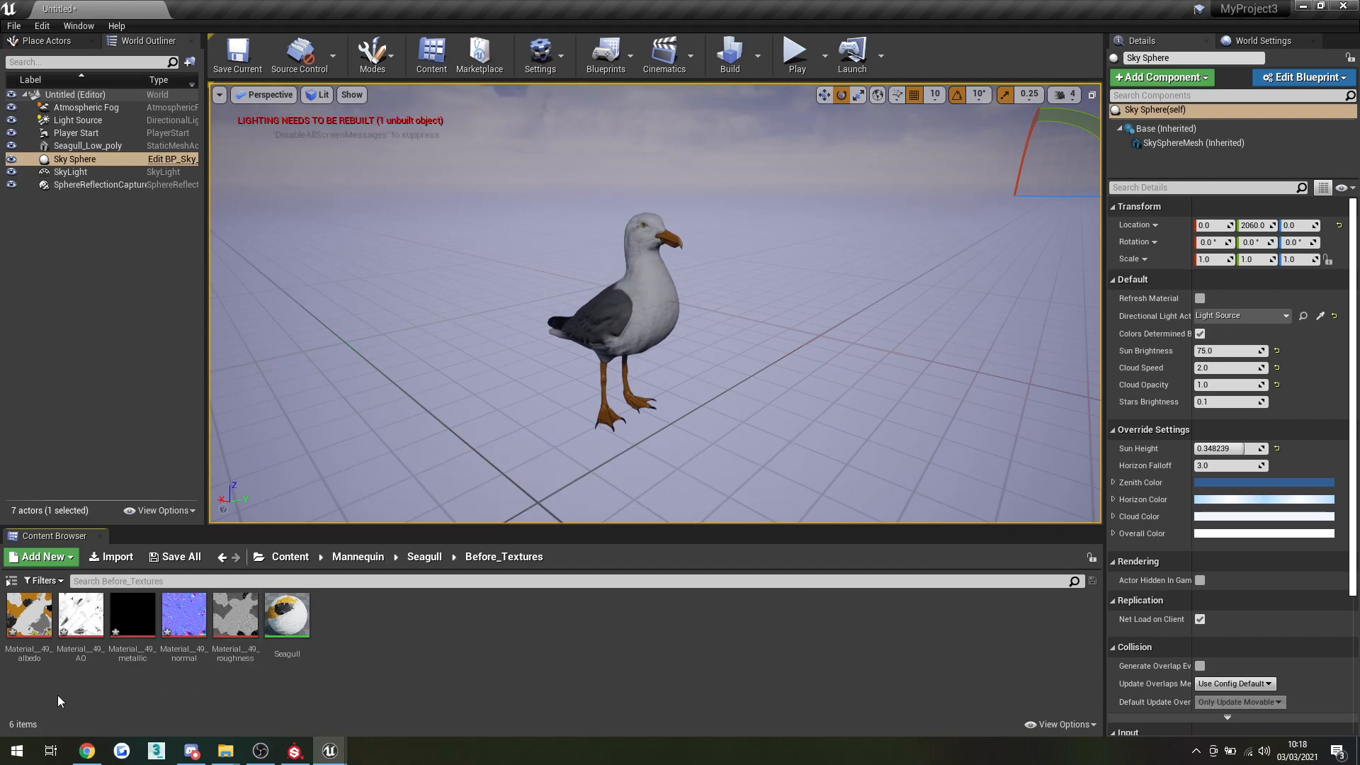
{"action": "mouse_move", "coordinate": [84, 649]}
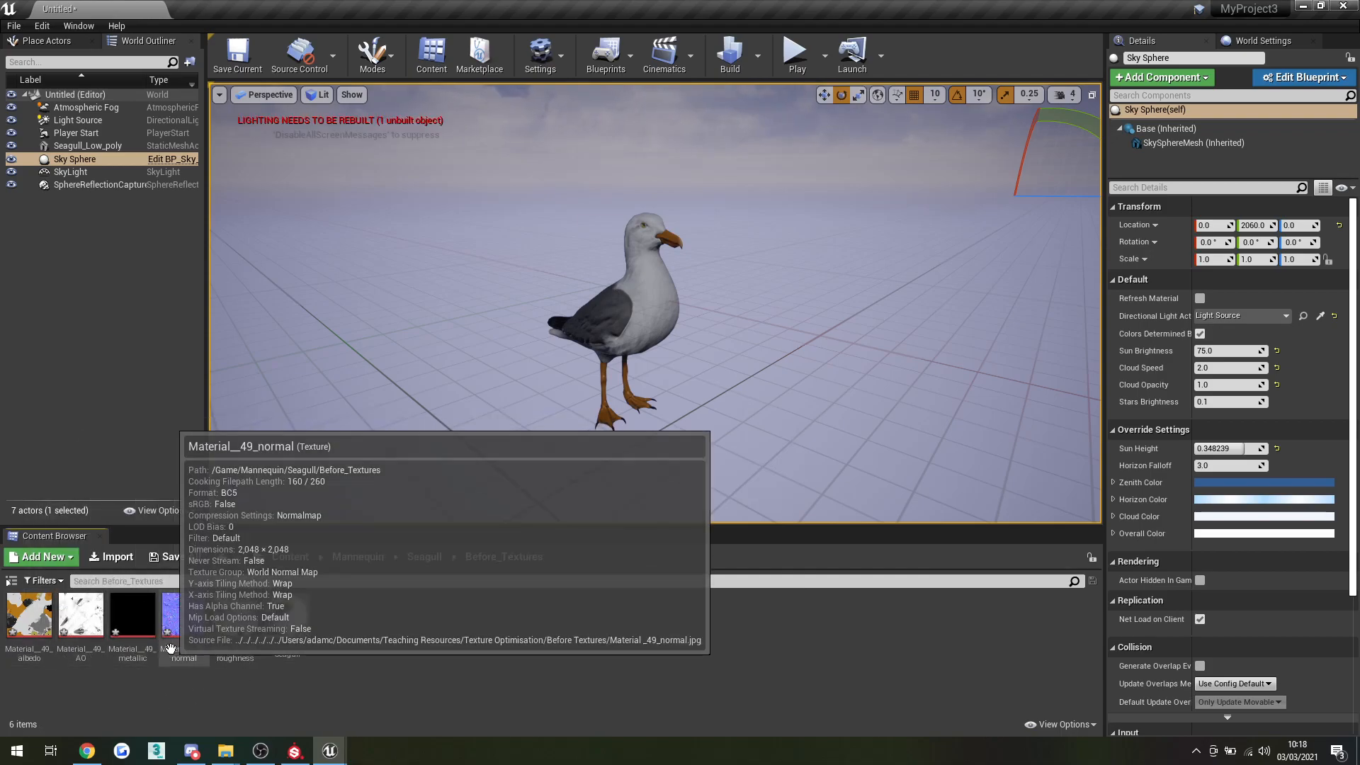
{"action": "mouse_move", "coordinate": [222, 663]}
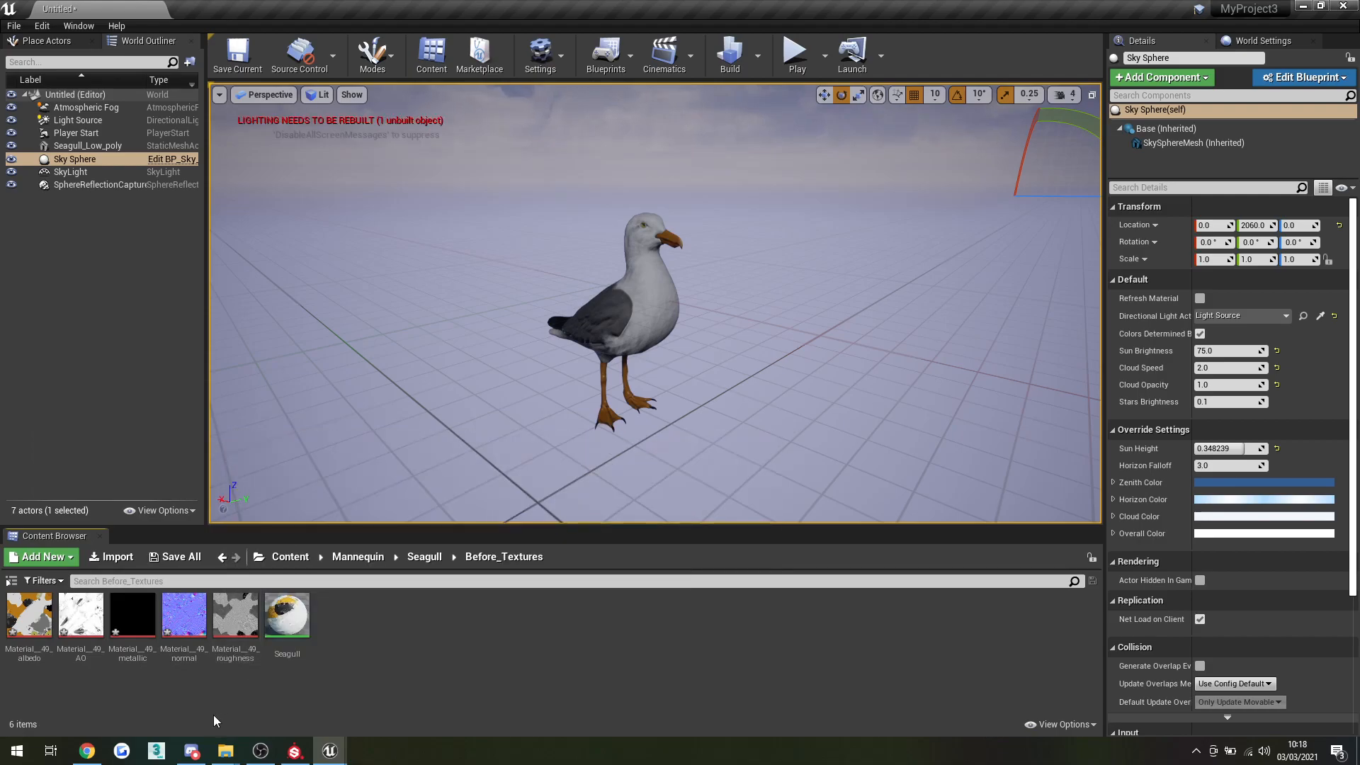
{"action": "mouse_move", "coordinate": [40, 649]}
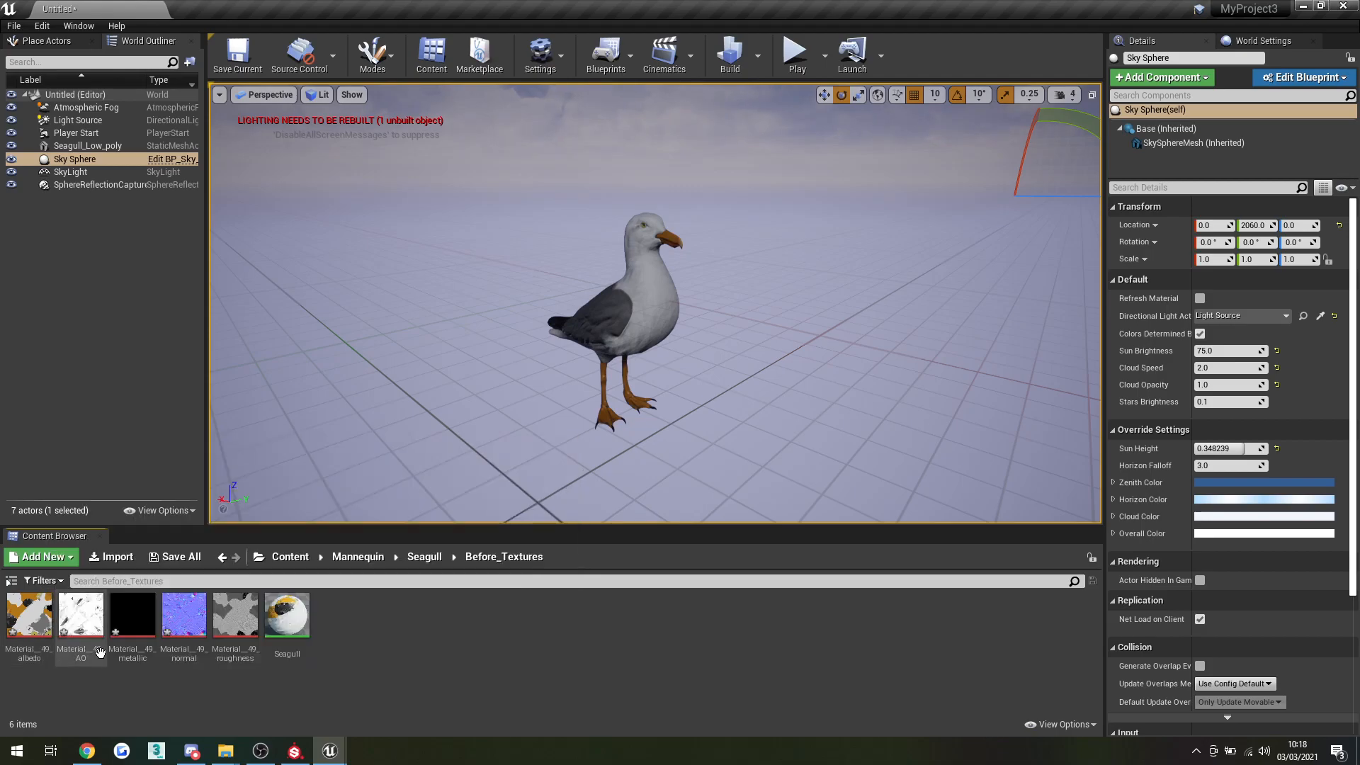
{"action": "mouse_move", "coordinate": [178, 640]}
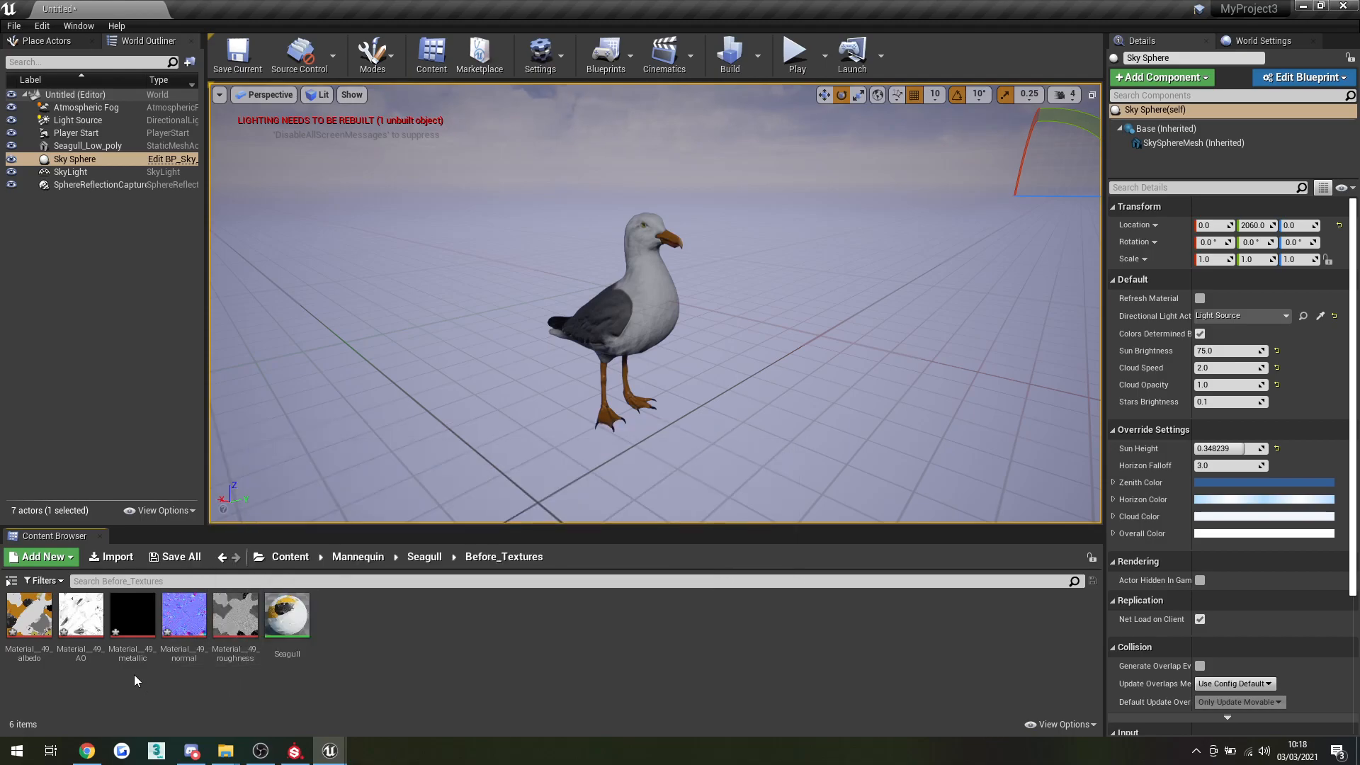
{"action": "mouse_move", "coordinate": [119, 661]}
{"action": "mouse_move", "coordinate": [231, 663]}
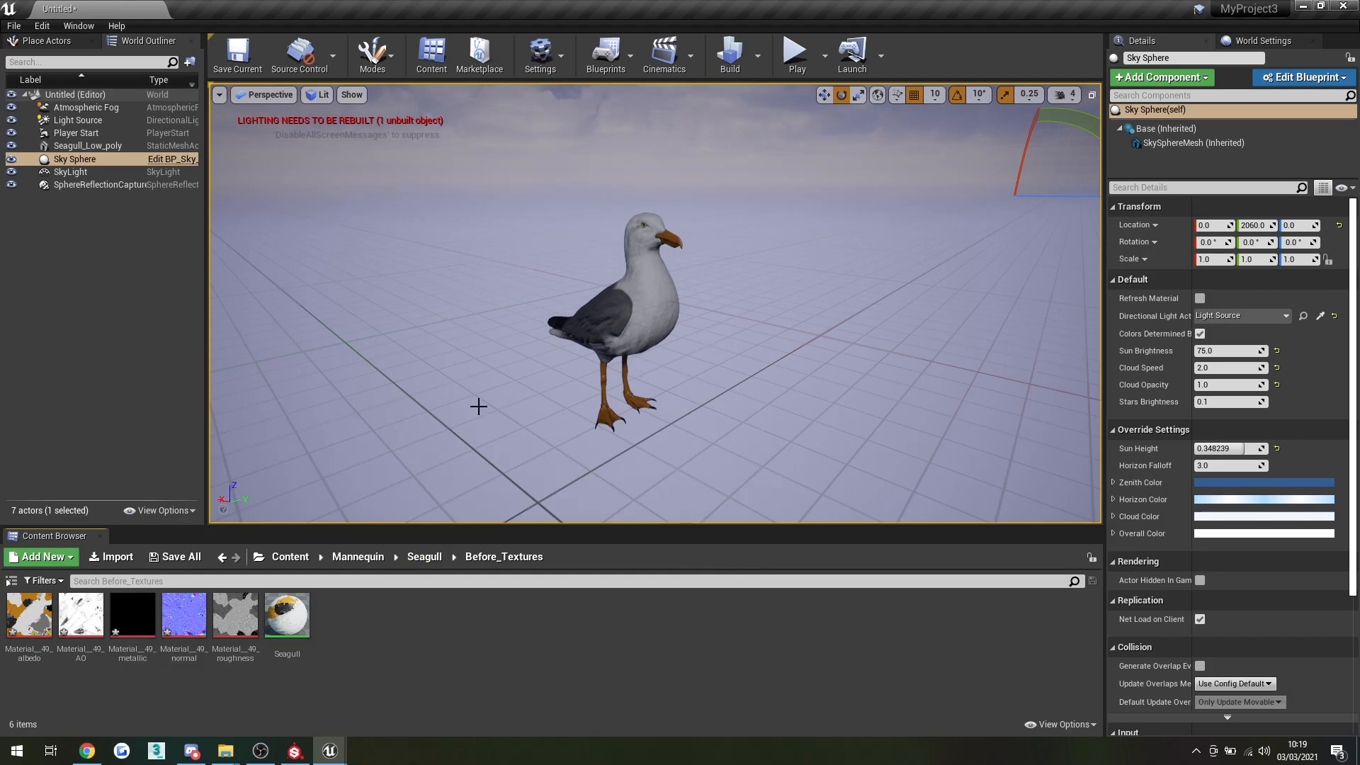
{"action": "mouse_move", "coordinate": [135, 631]}
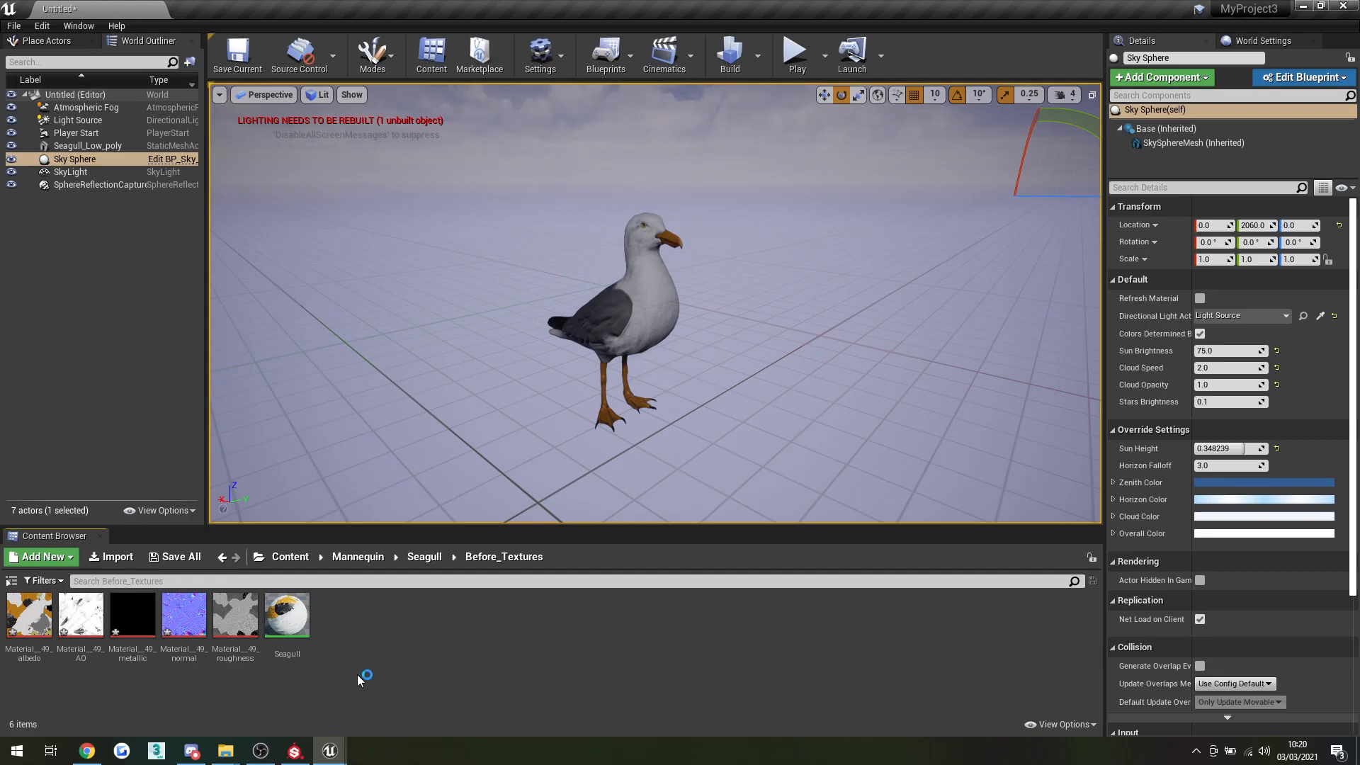
Switch to Substance Painter with the textured seagull project and open the texture export settings.
{"action": "mouse_move", "coordinate": [161, 636]}
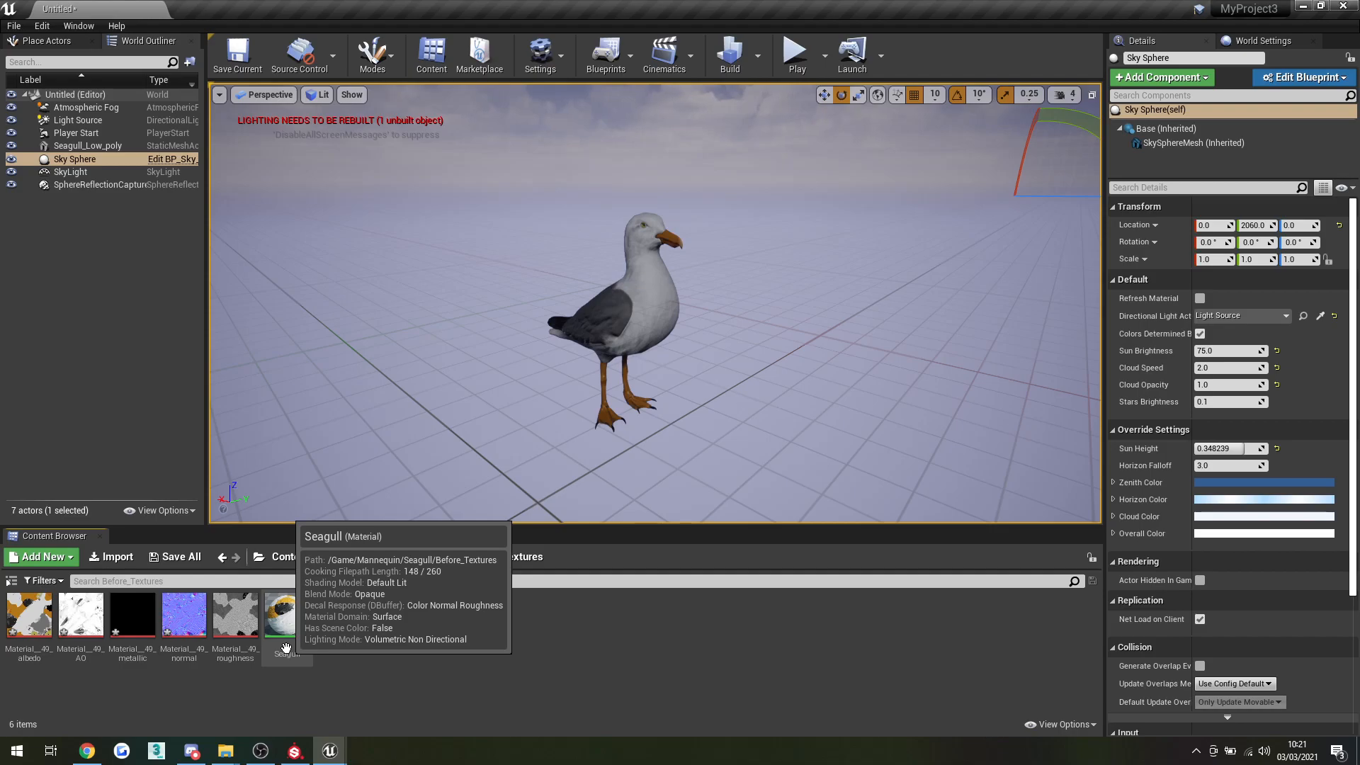
{"action": "left_click", "coordinate": [295, 750]}
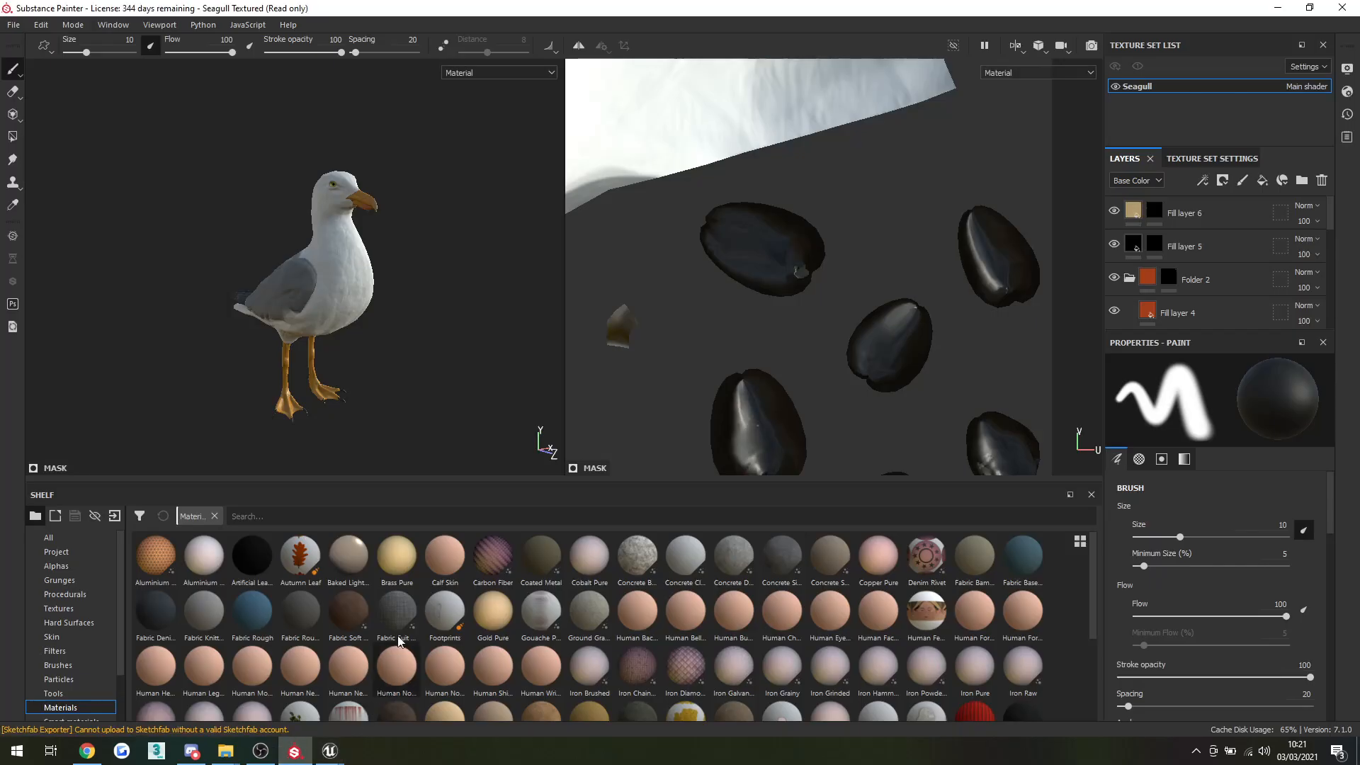
{"action": "scroll", "coordinate": [379, 333], "scroll_direction": "down", "scroll_amount": 2}
{"action": "scroll", "coordinate": [377, 330], "scroll_direction": "up", "scroll_amount": 2}
{"action": "scroll", "coordinate": [376, 328], "scroll_direction": "down", "scroll_amount": 2}
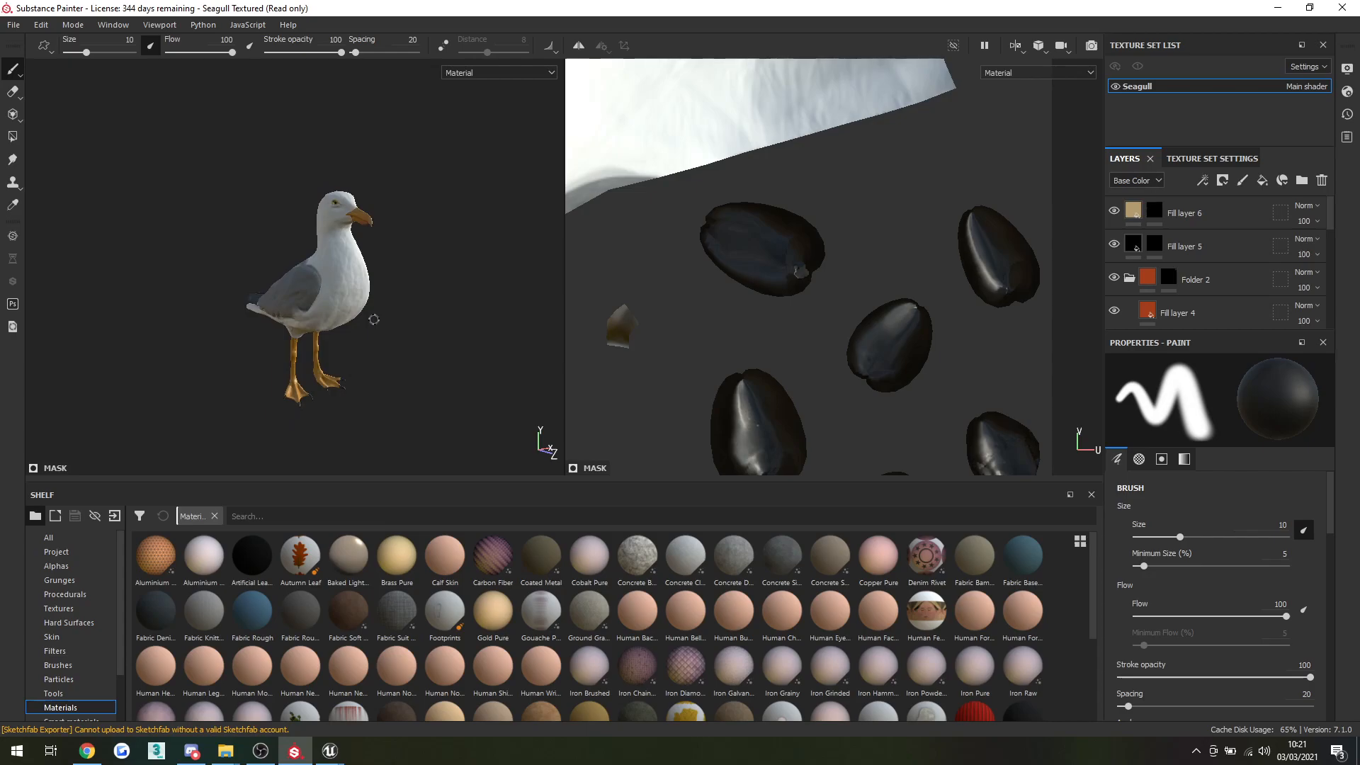
{"action": "left_click", "coordinate": [13, 24]}
{"action": "left_click", "coordinate": [63, 276]}
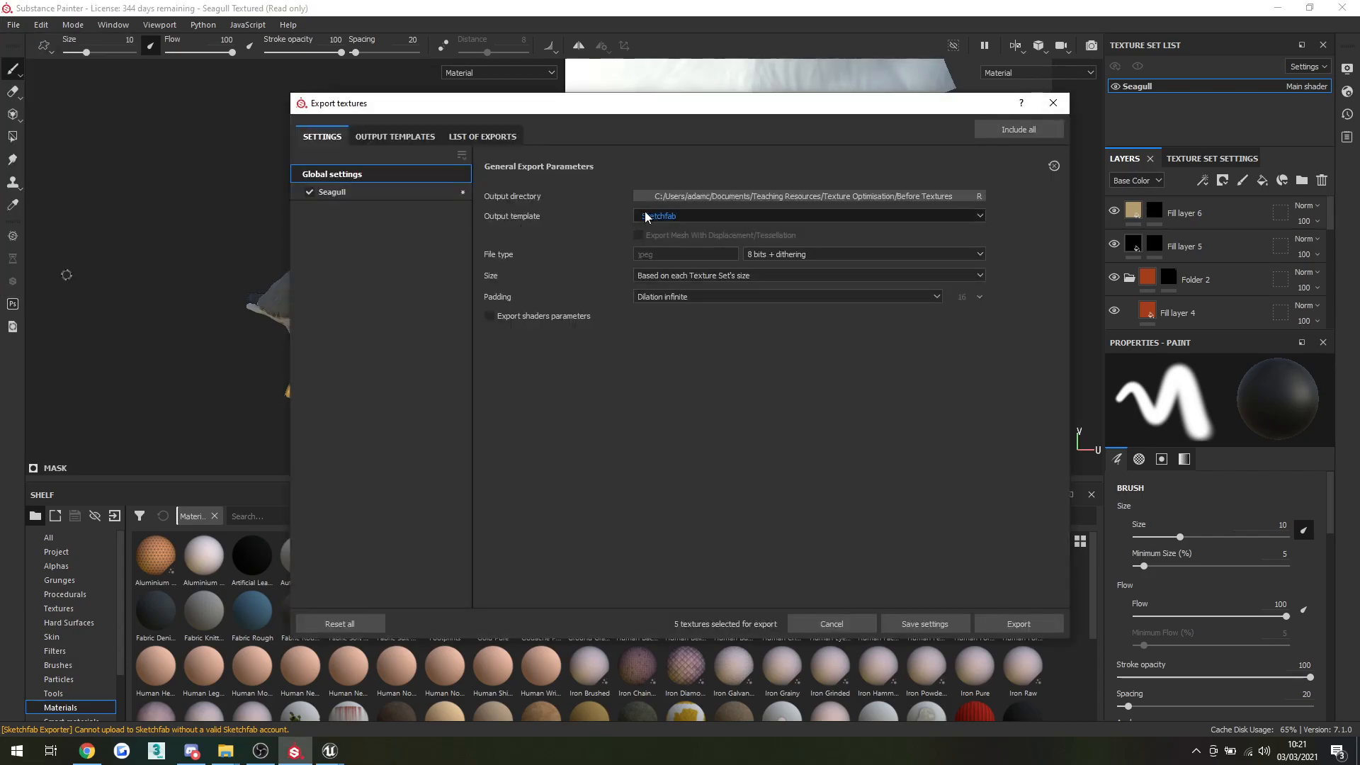
Set the export's output template to Unreal Engine 4 (Packed).
{"action": "left_click", "coordinate": [672, 216]}
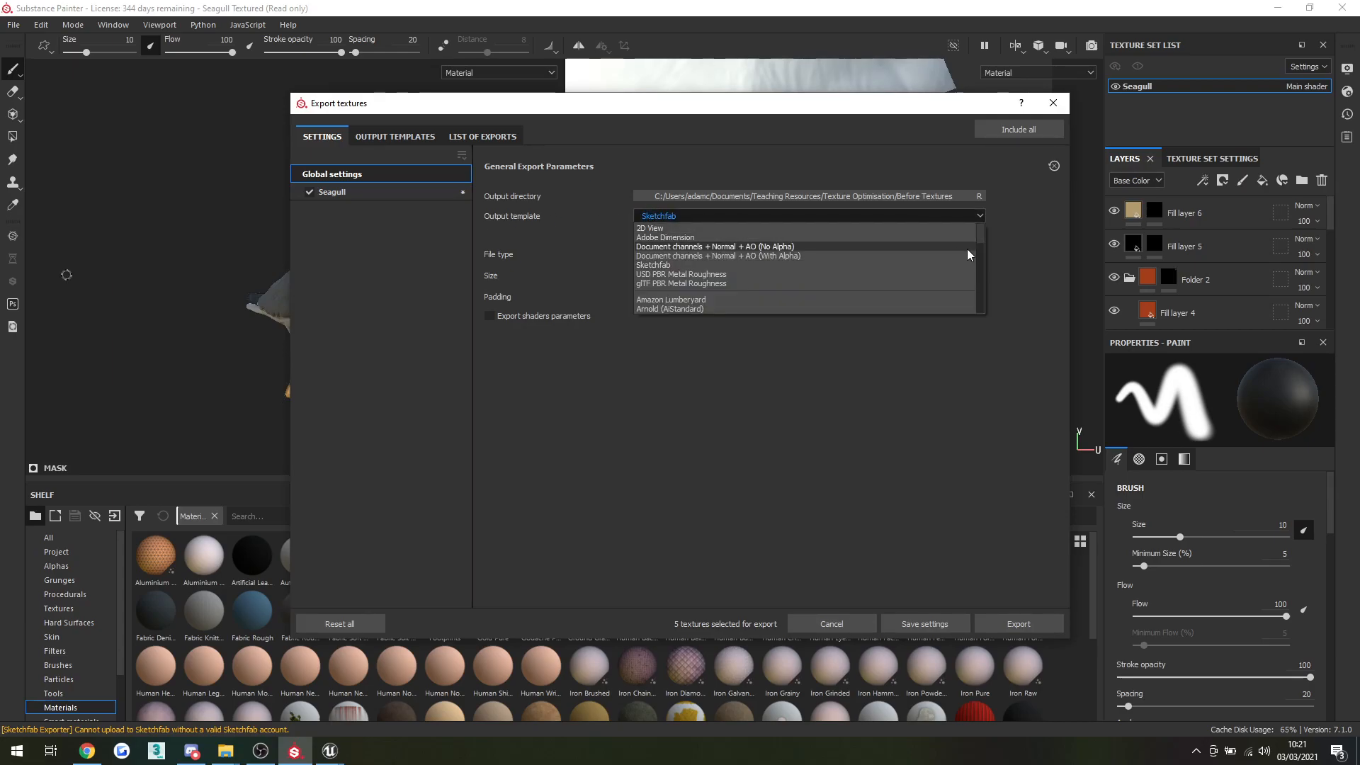
{"action": "left_click_drag", "start_coordinate": [980, 234], "coordinate": [969, 306]}
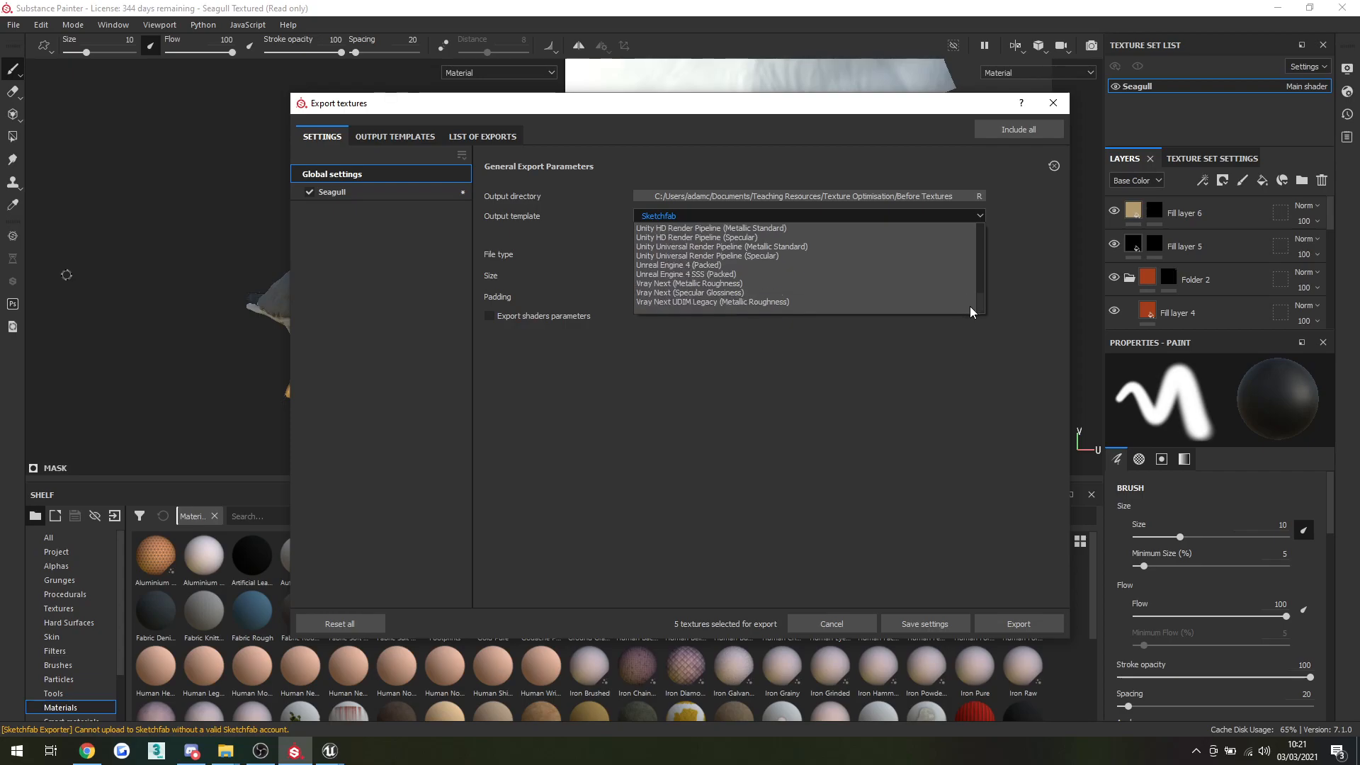
{"action": "scroll", "coordinate": [923, 286], "scroll_direction": "up", "scroll_amount": 5}
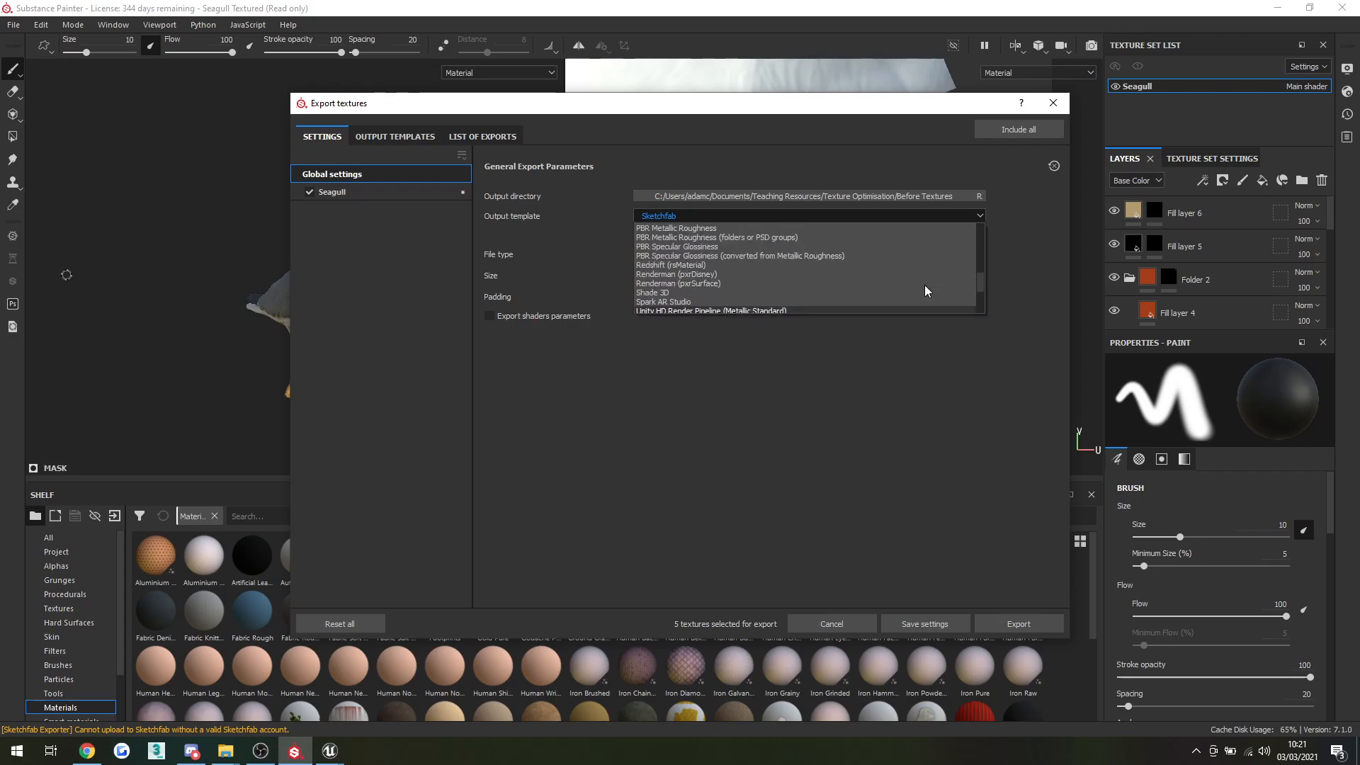
{"action": "scroll", "coordinate": [924, 286], "scroll_direction": "down", "scroll_amount": 6}
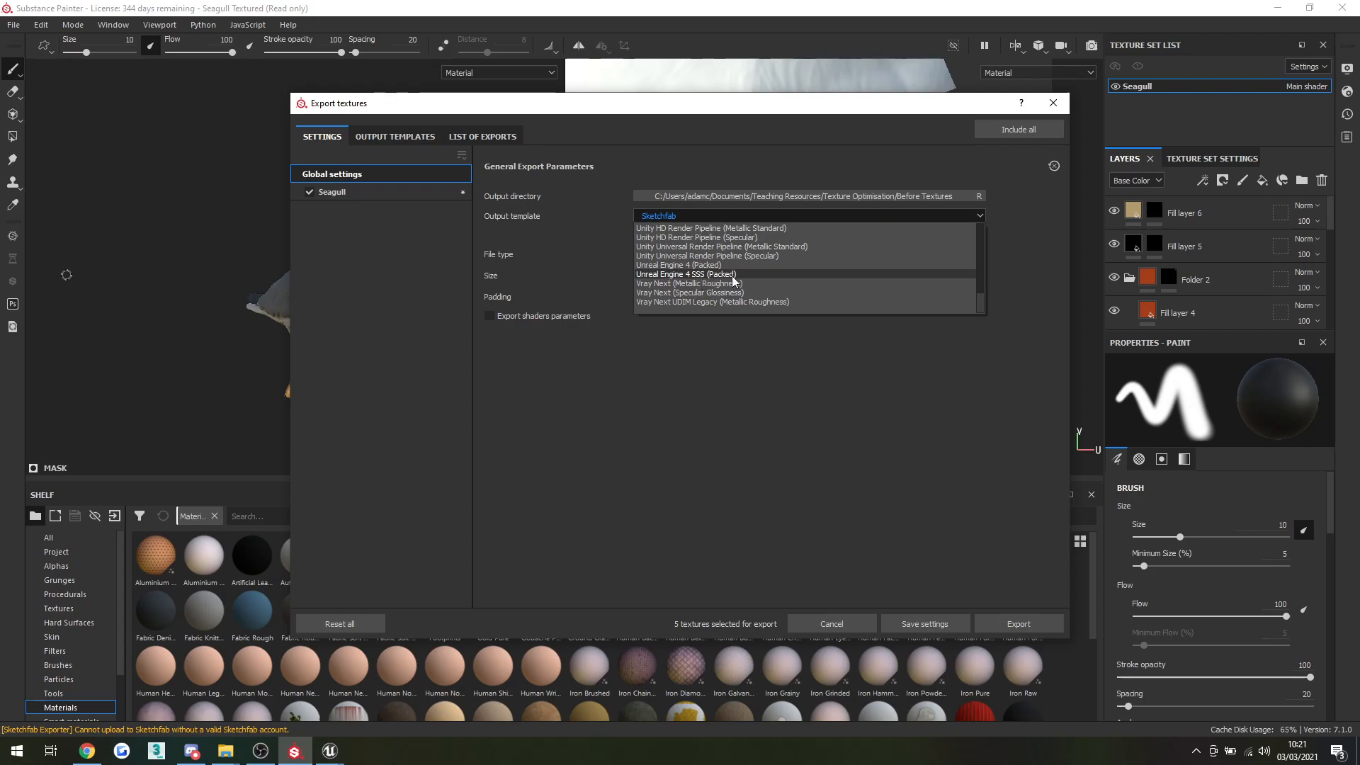
{"action": "left_click", "coordinate": [687, 265]}
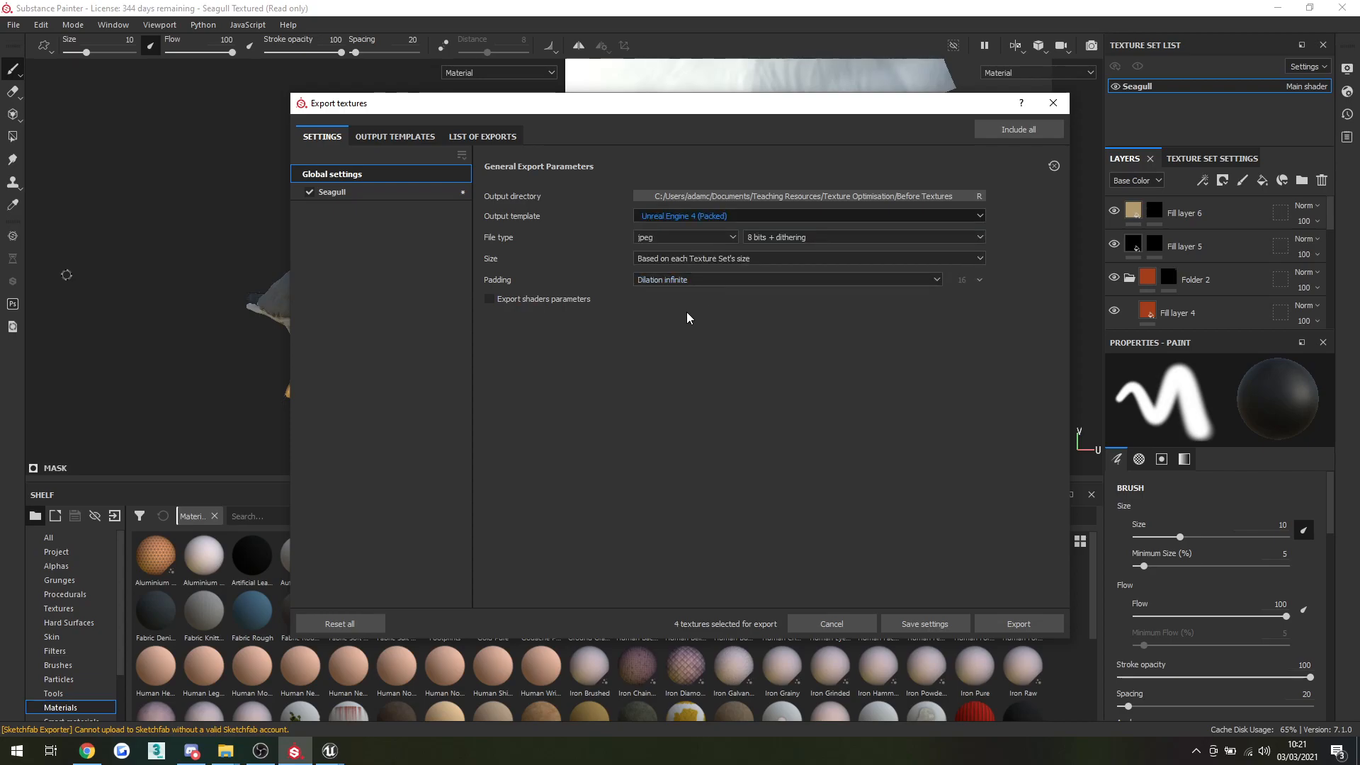
Check the available export file types, keep jpeg, and display the Seagull texture set's own export settings.
{"action": "left_click", "coordinate": [674, 242]}
{"action": "scroll", "coordinate": [677, 311], "scroll_direction": "down", "scroll_amount": 5}
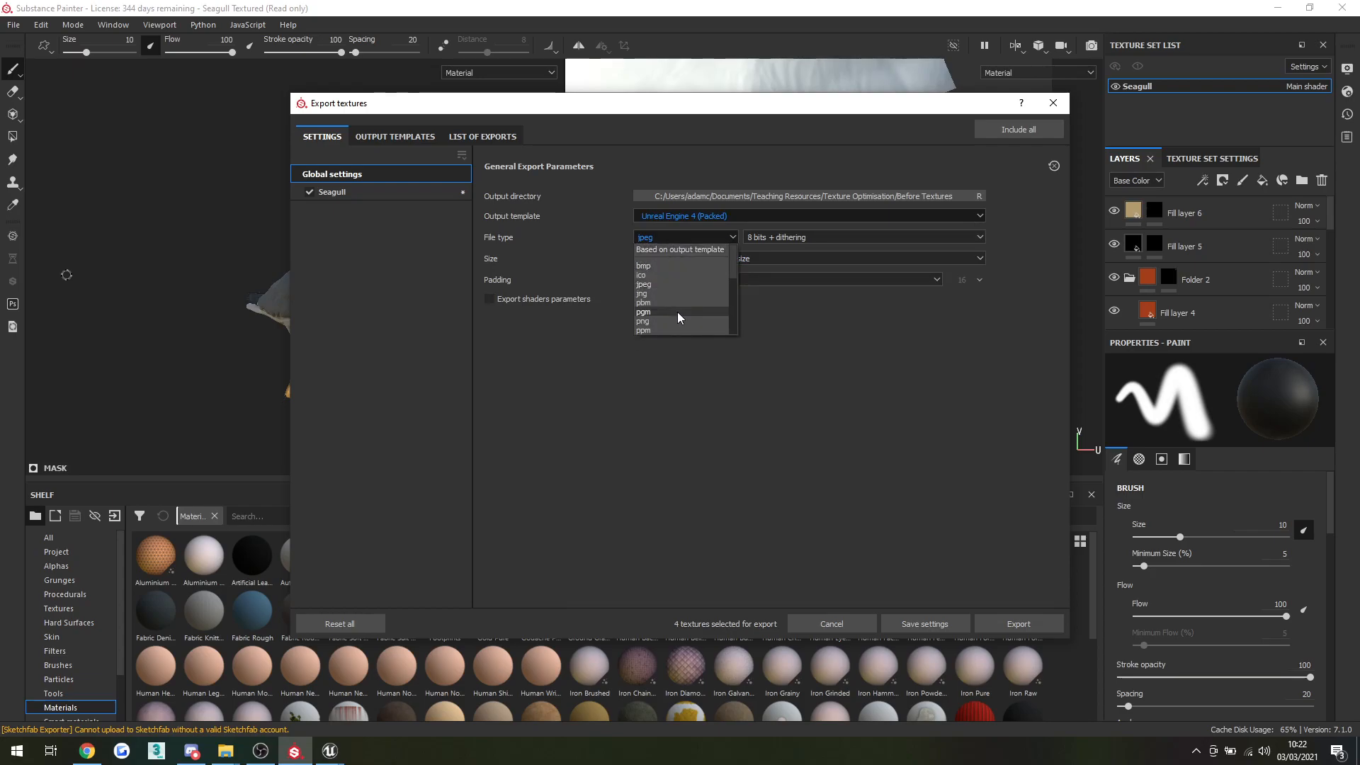
{"action": "scroll", "coordinate": [676, 313], "scroll_direction": "up", "scroll_amount": 3}
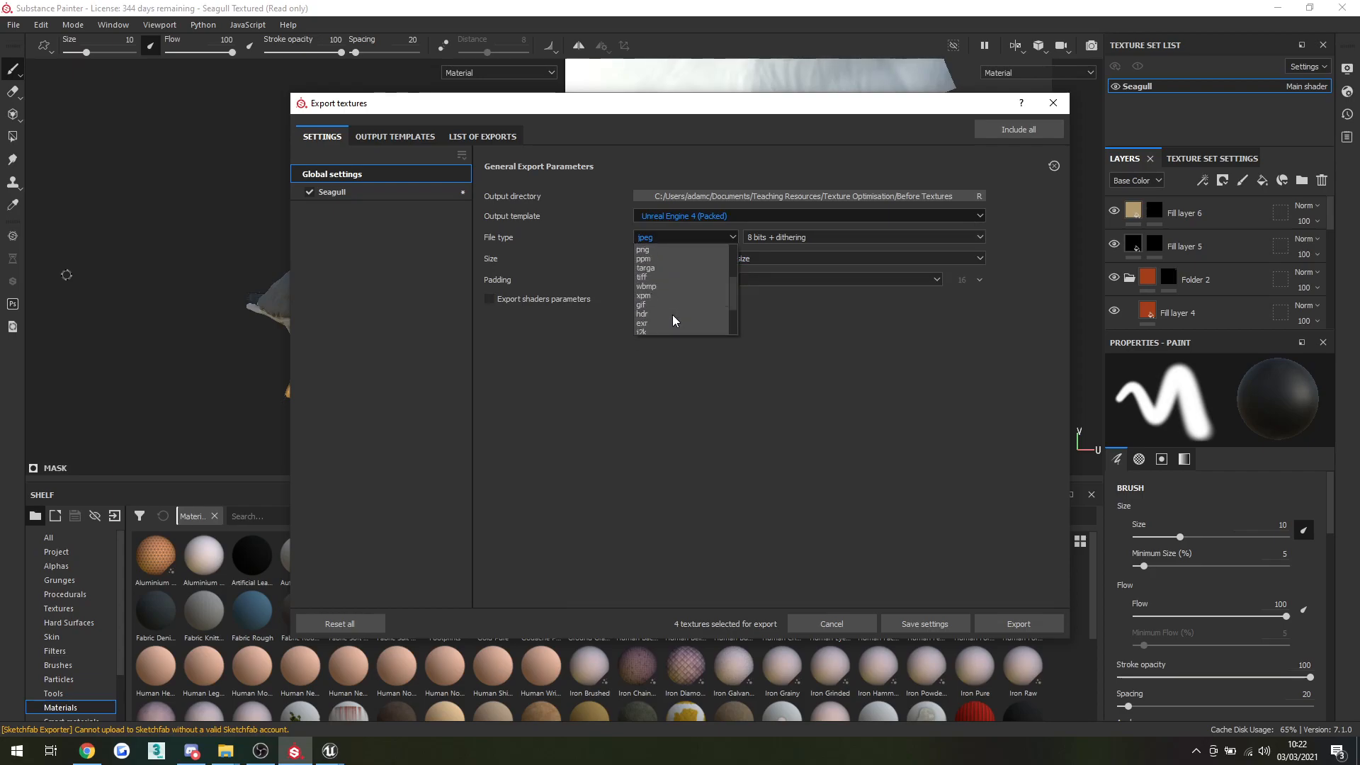
{"action": "left_click", "coordinate": [809, 359]}
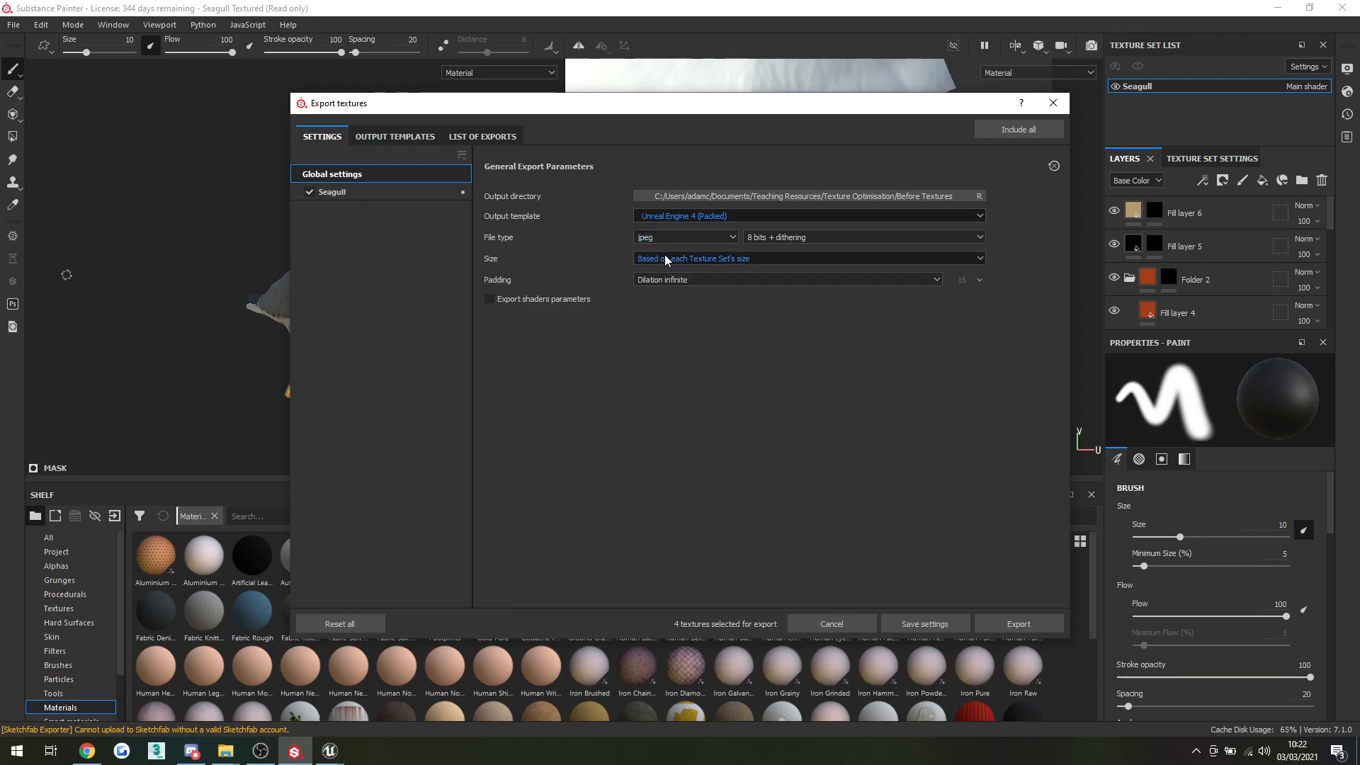
{"action": "left_click", "coordinate": [329, 751]}
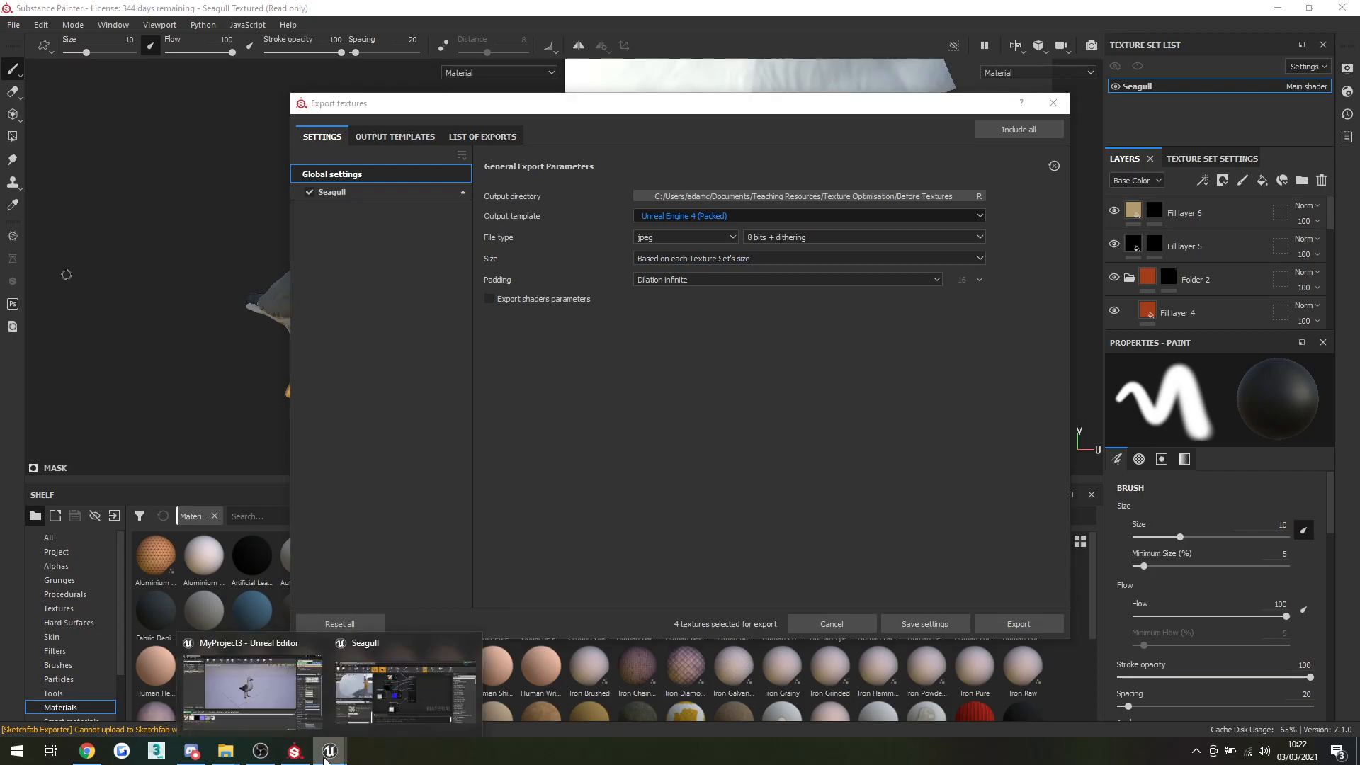
{"action": "left_click", "coordinate": [225, 750]}
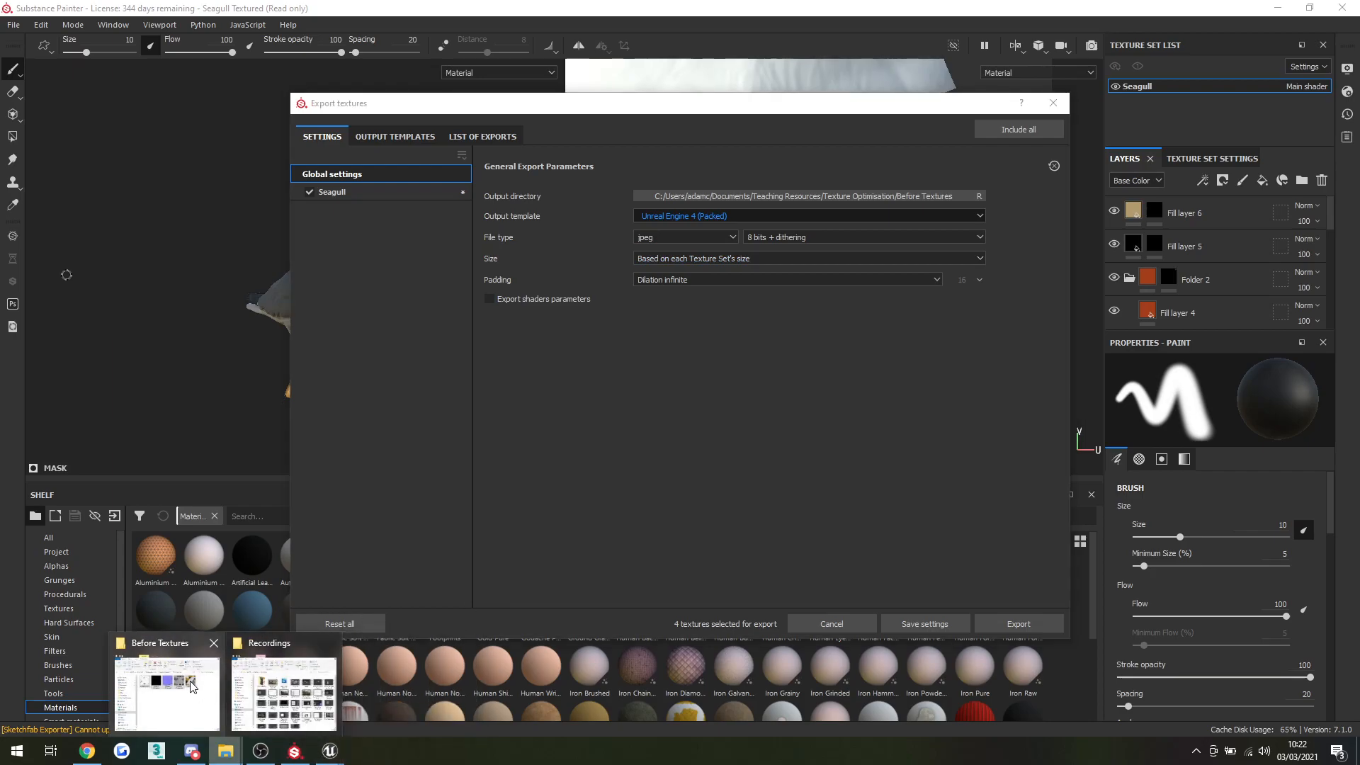
{"action": "left_click", "coordinate": [663, 493]}
{"action": "left_click", "coordinate": [711, 238]}
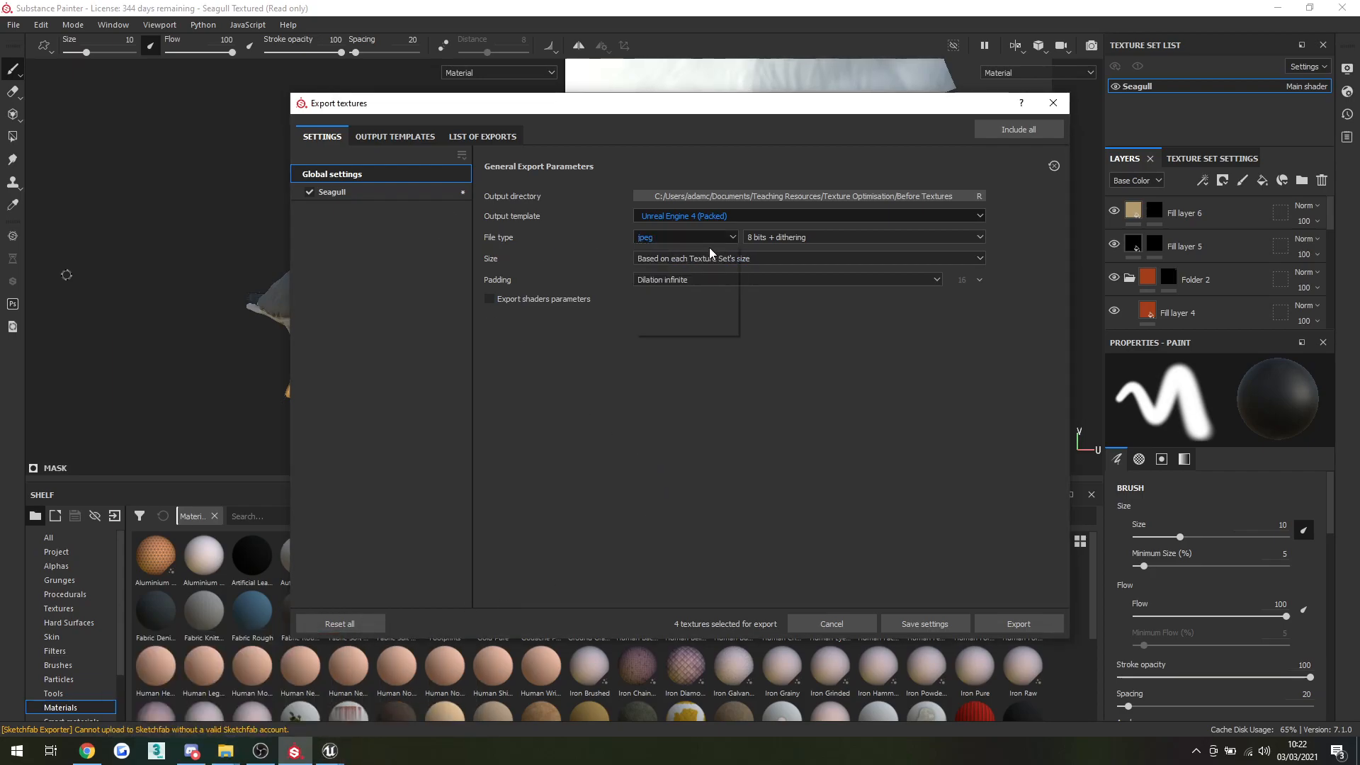
{"action": "left_click", "coordinate": [795, 393]}
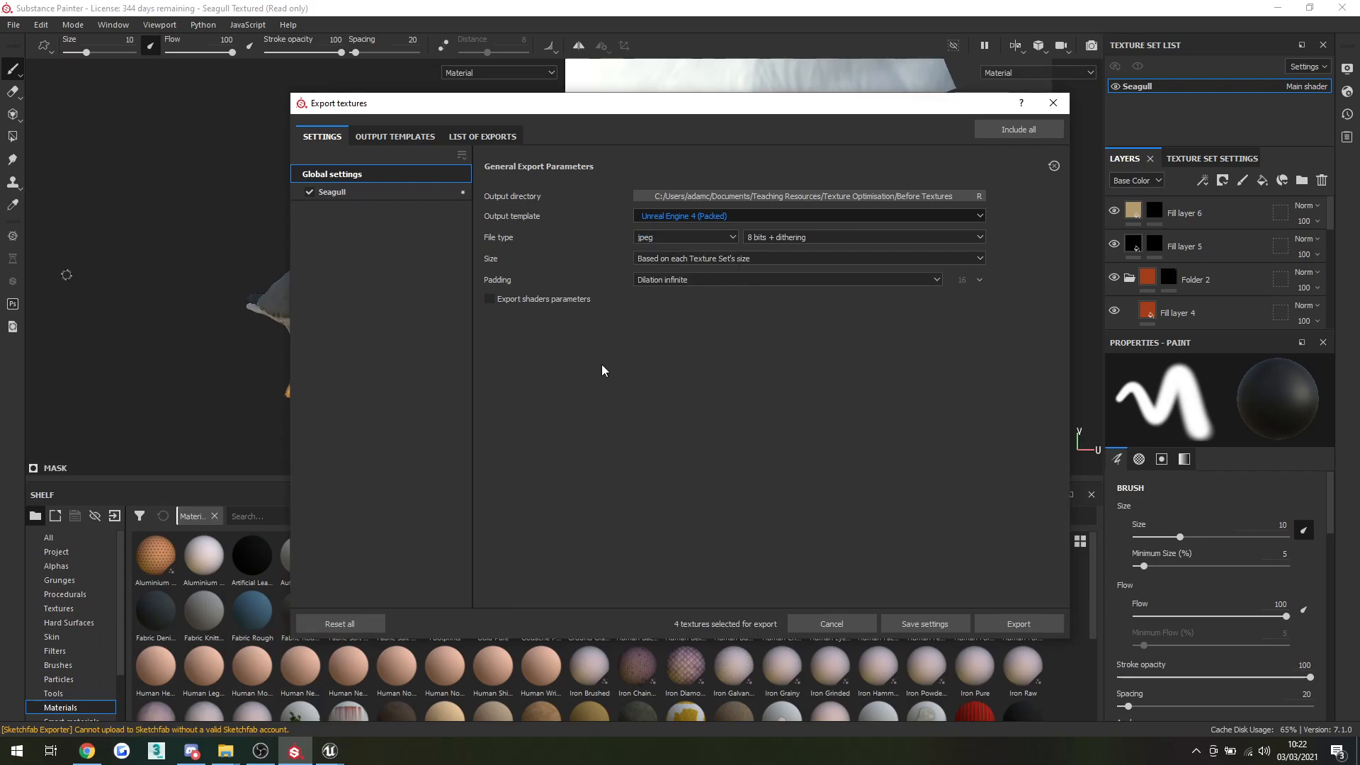
{"action": "left_click", "coordinate": [363, 199]}
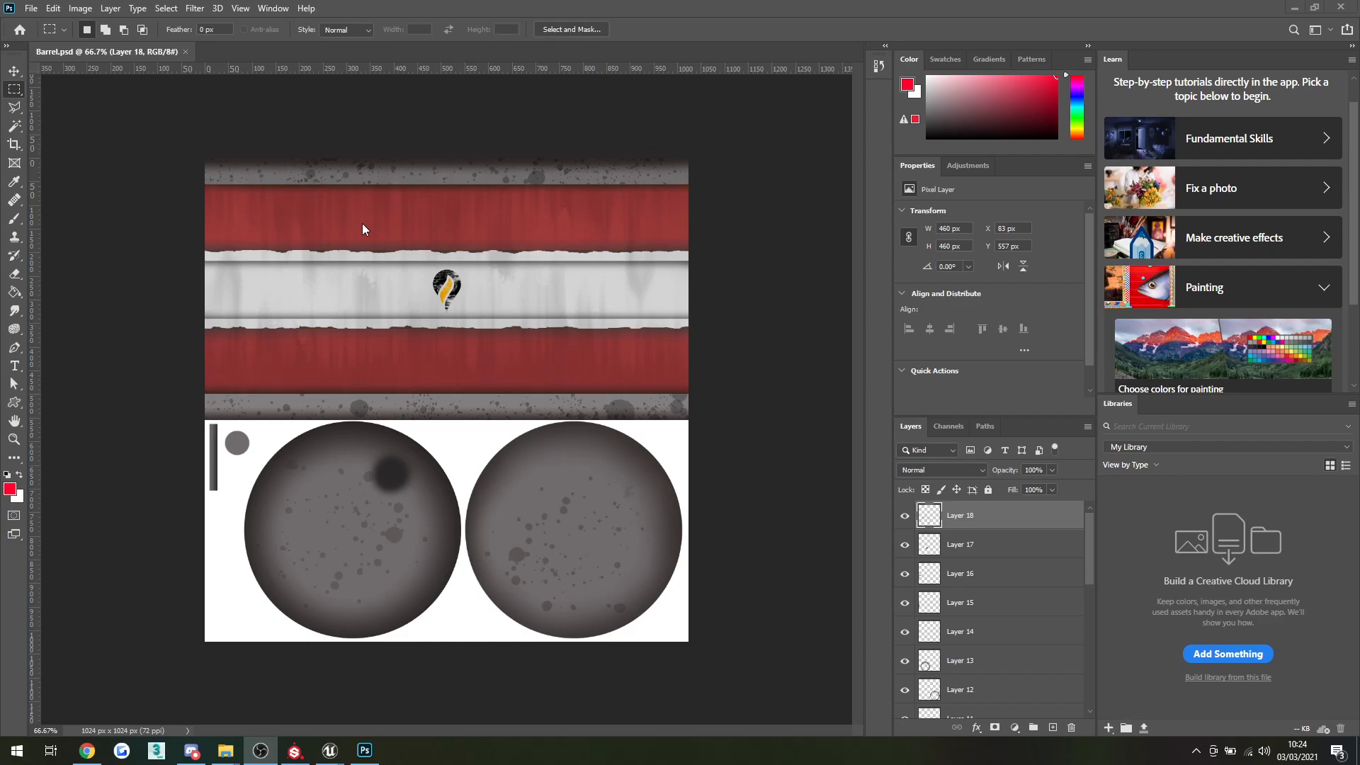
In Photoshop, view the Red, Green and Blue channels of Barrel.psd one at a time.
{"action": "left_click", "coordinate": [947, 428]}
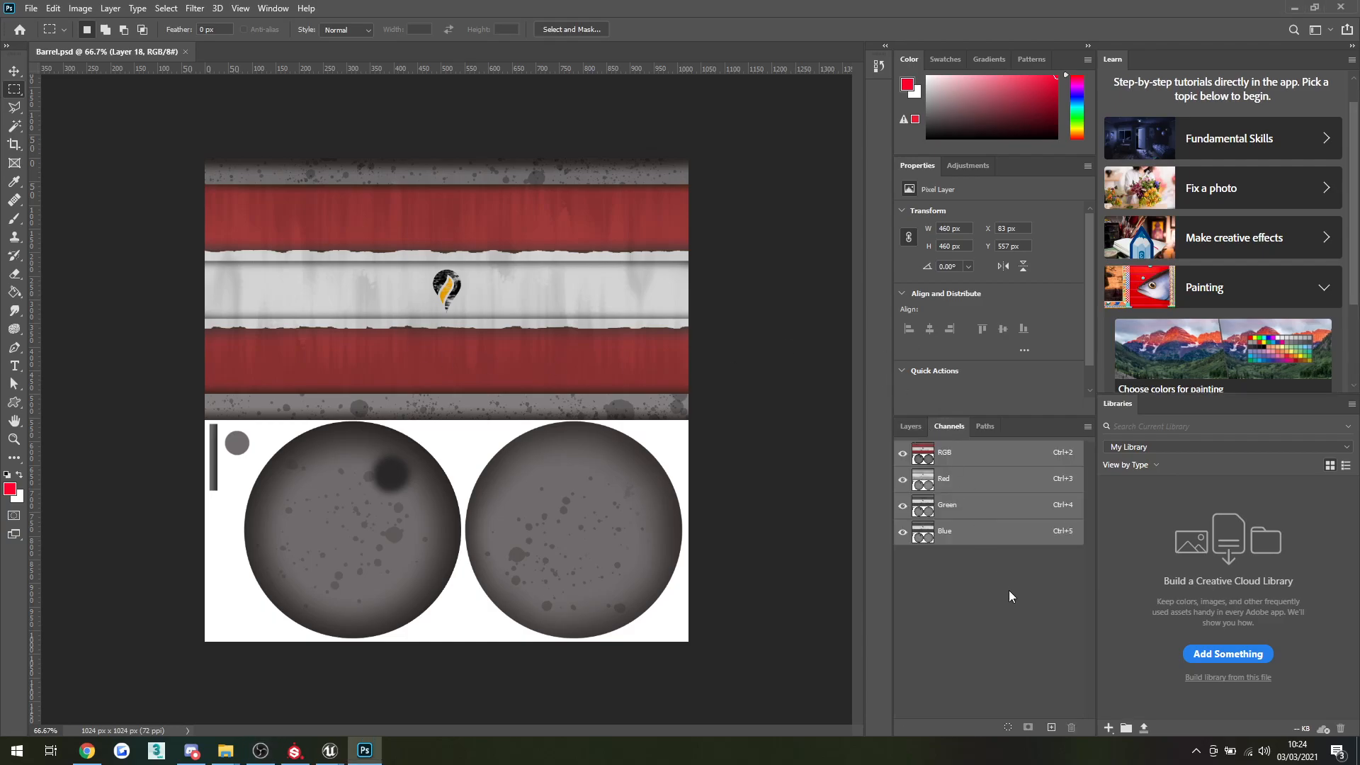
{"action": "left_click", "coordinate": [959, 479]}
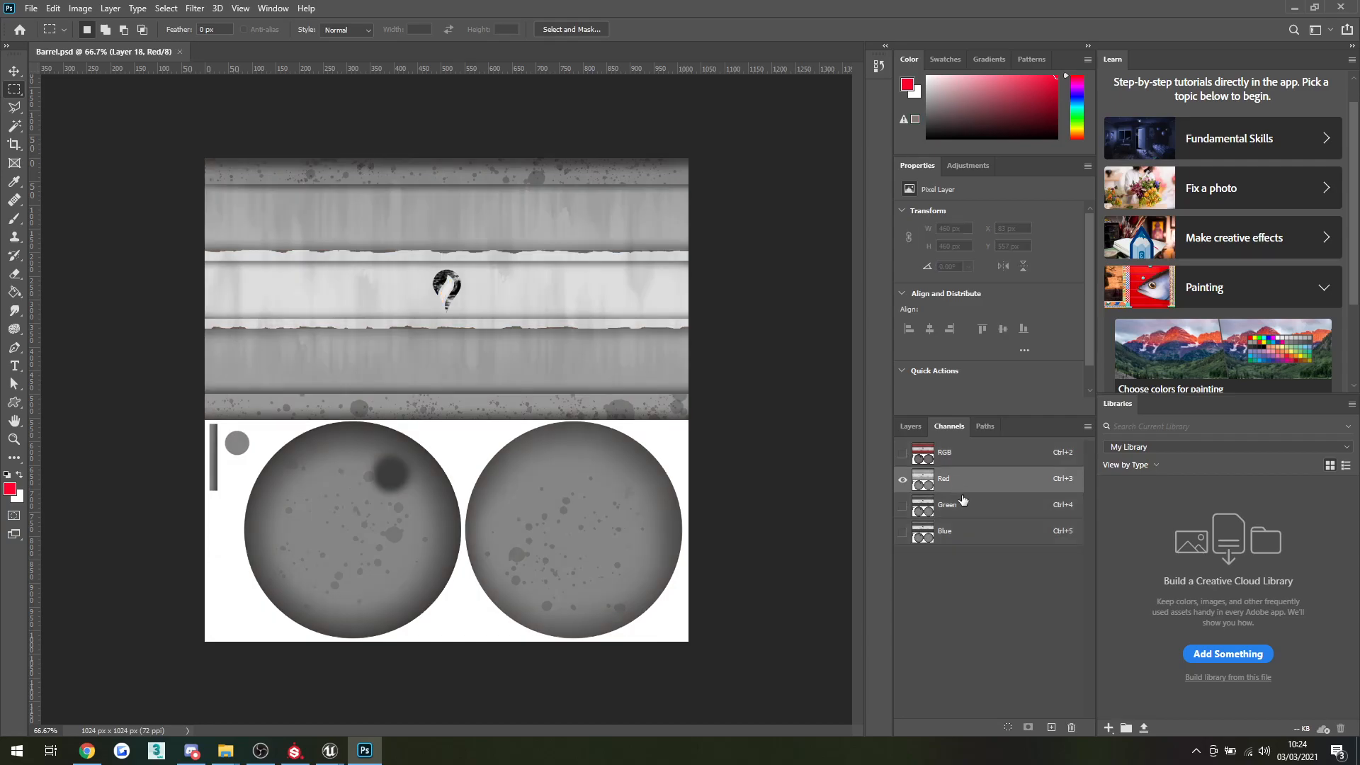
{"action": "key", "text": "ctrl+4"}
{"action": "key", "text": "ctrl+5"}
{"action": "left_click", "coordinate": [965, 481]}
{"action": "left_click", "coordinate": [969, 507]}
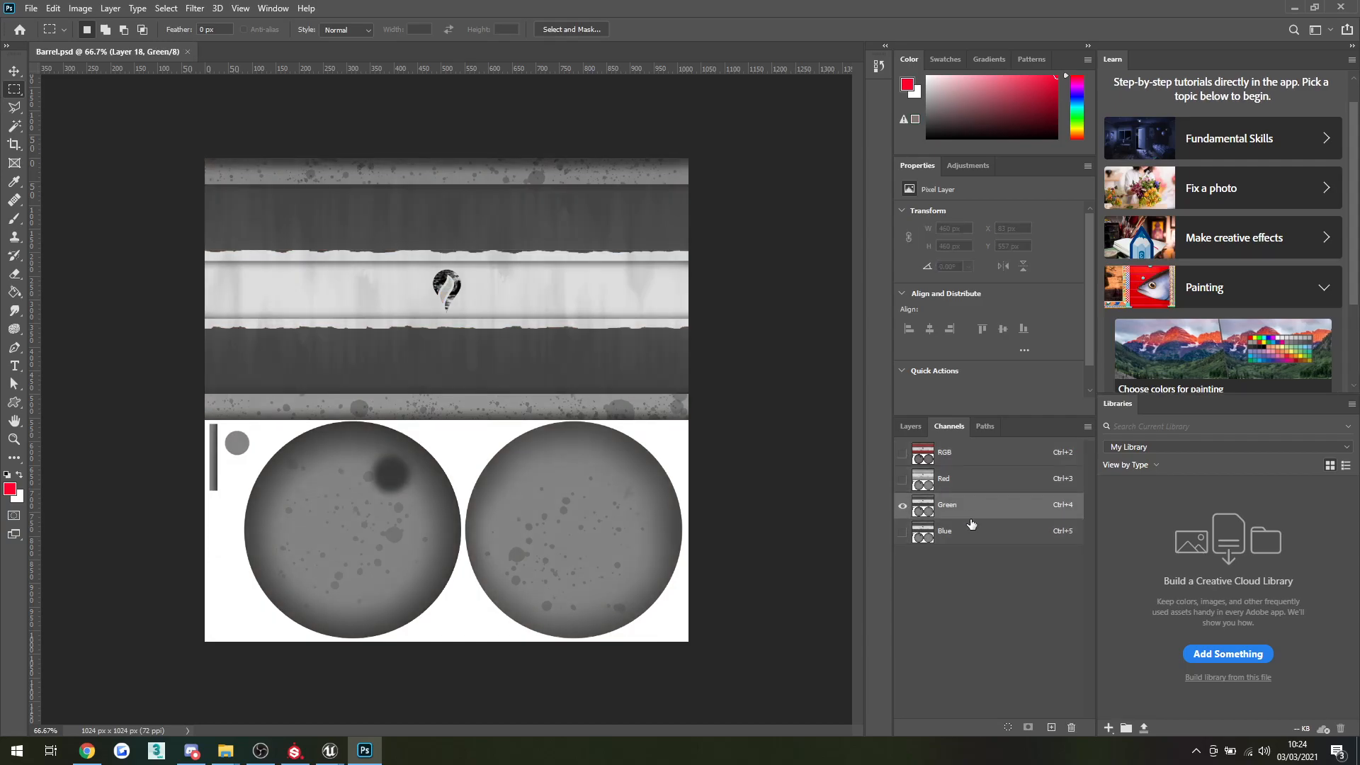
{"action": "left_click", "coordinate": [973, 538]}
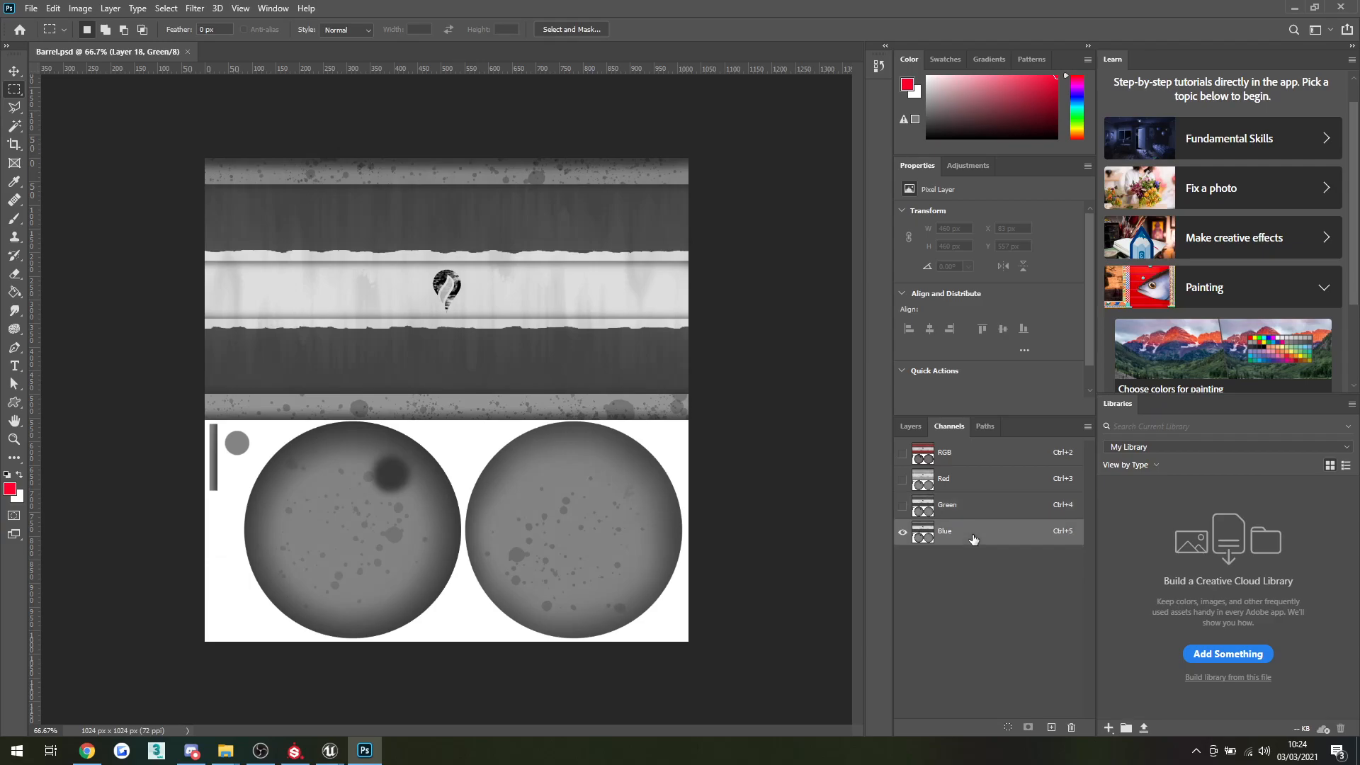
Combine the Red channel with Green and Blue to compare the colour mix, ending on the full RGB composite.
{"action": "left_click", "coordinate": [961, 488]}
{"action": "left_click", "coordinate": [903, 506]}
{"action": "left_click", "coordinate": [903, 532]}
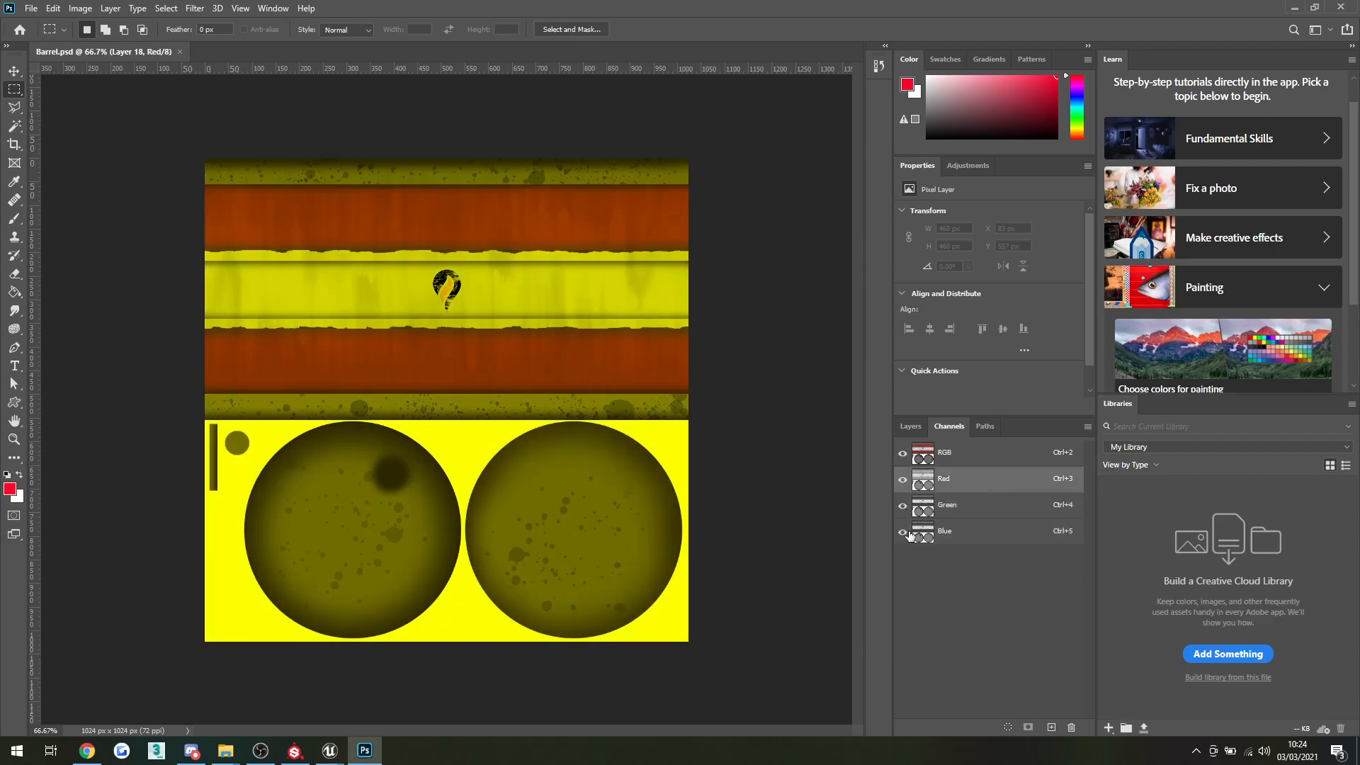
{"action": "left_click", "coordinate": [967, 457]}
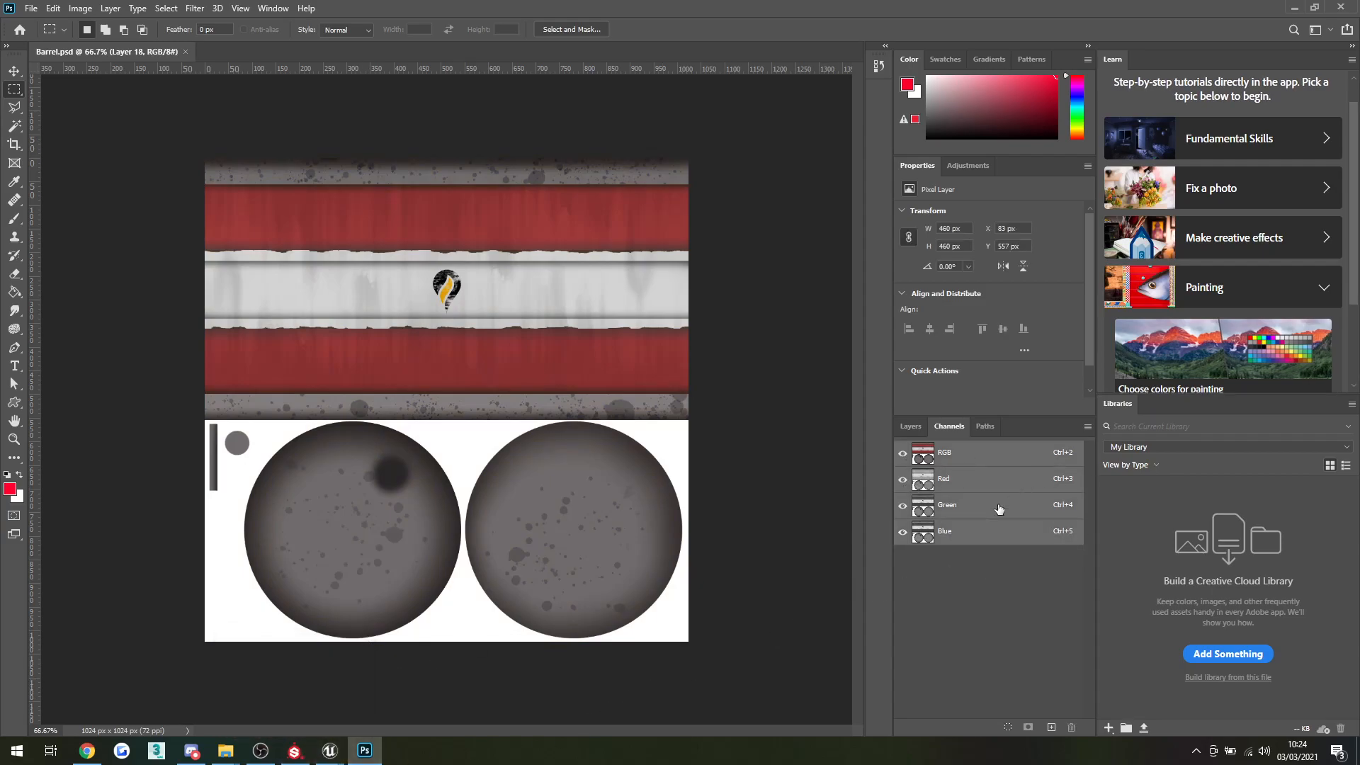
Isolate the Blue channel, make all channels visible again, and select the Red and Green channels in turn.
{"action": "left_click", "coordinate": [960, 539]}
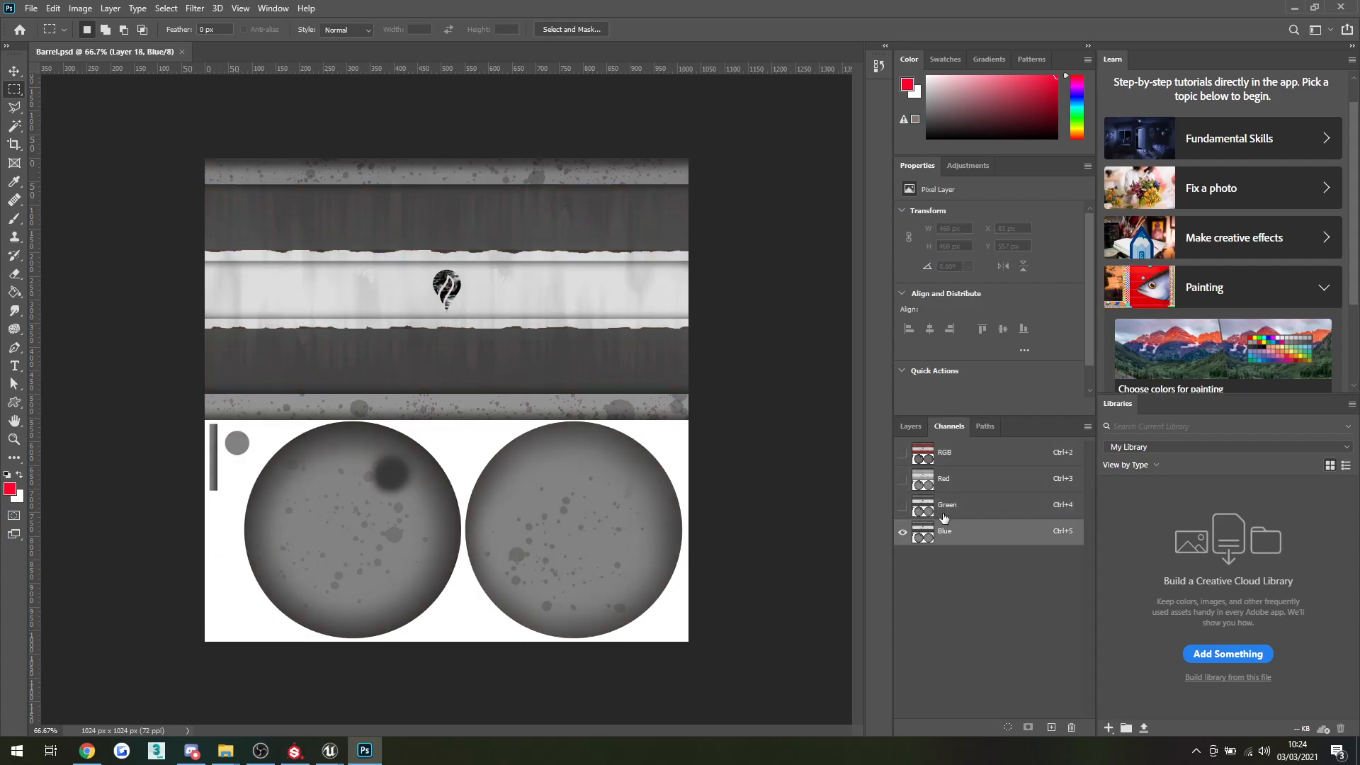
{"action": "left_click", "coordinate": [903, 505]}
{"action": "left_click", "coordinate": [902, 454]}
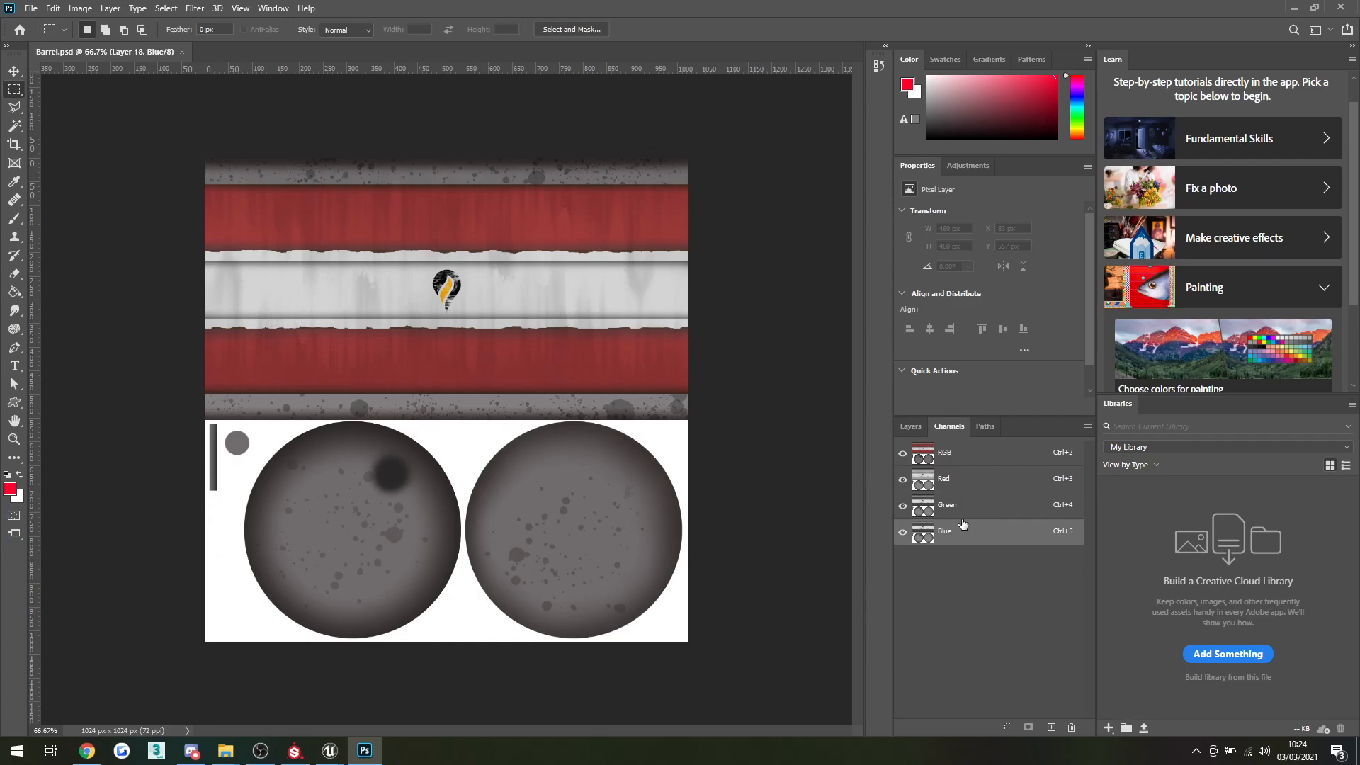
{"action": "left_click", "coordinate": [942, 482]}
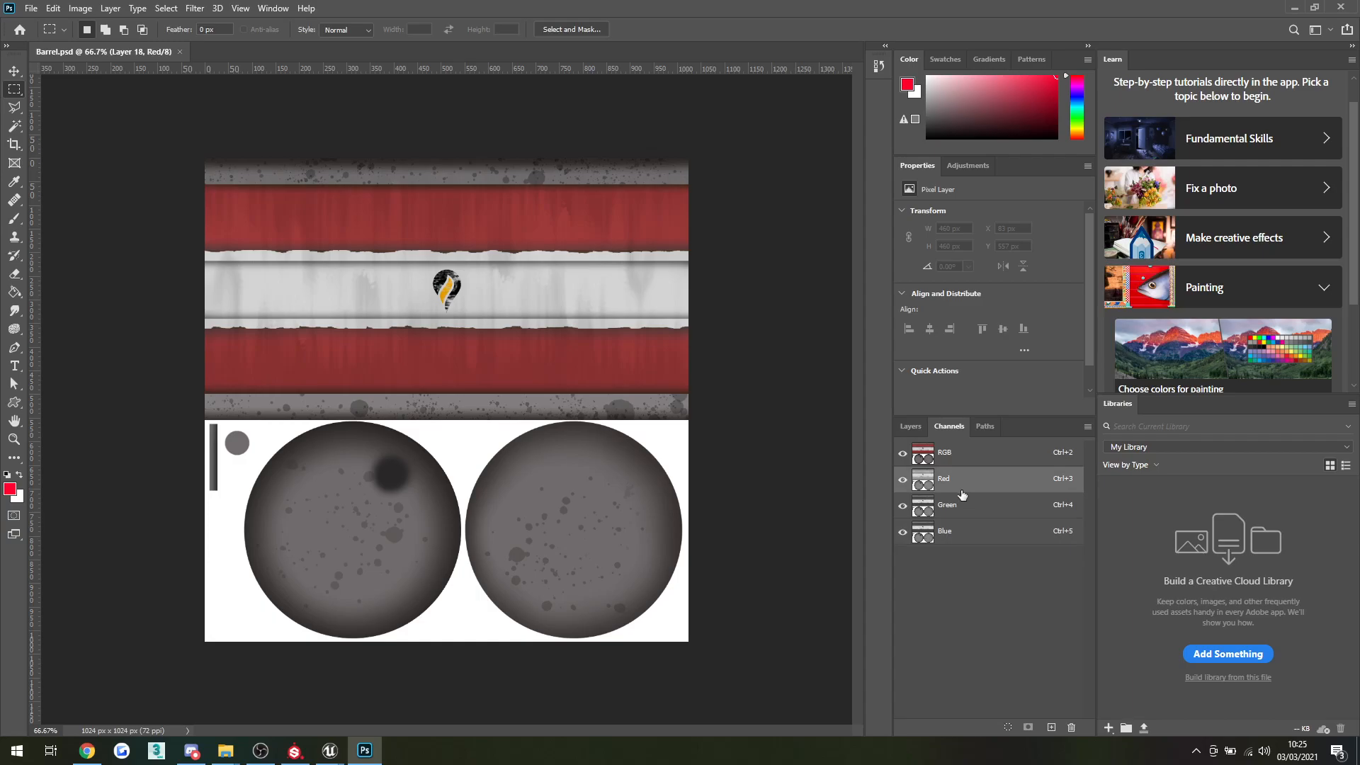
{"action": "left_click", "coordinate": [954, 514]}
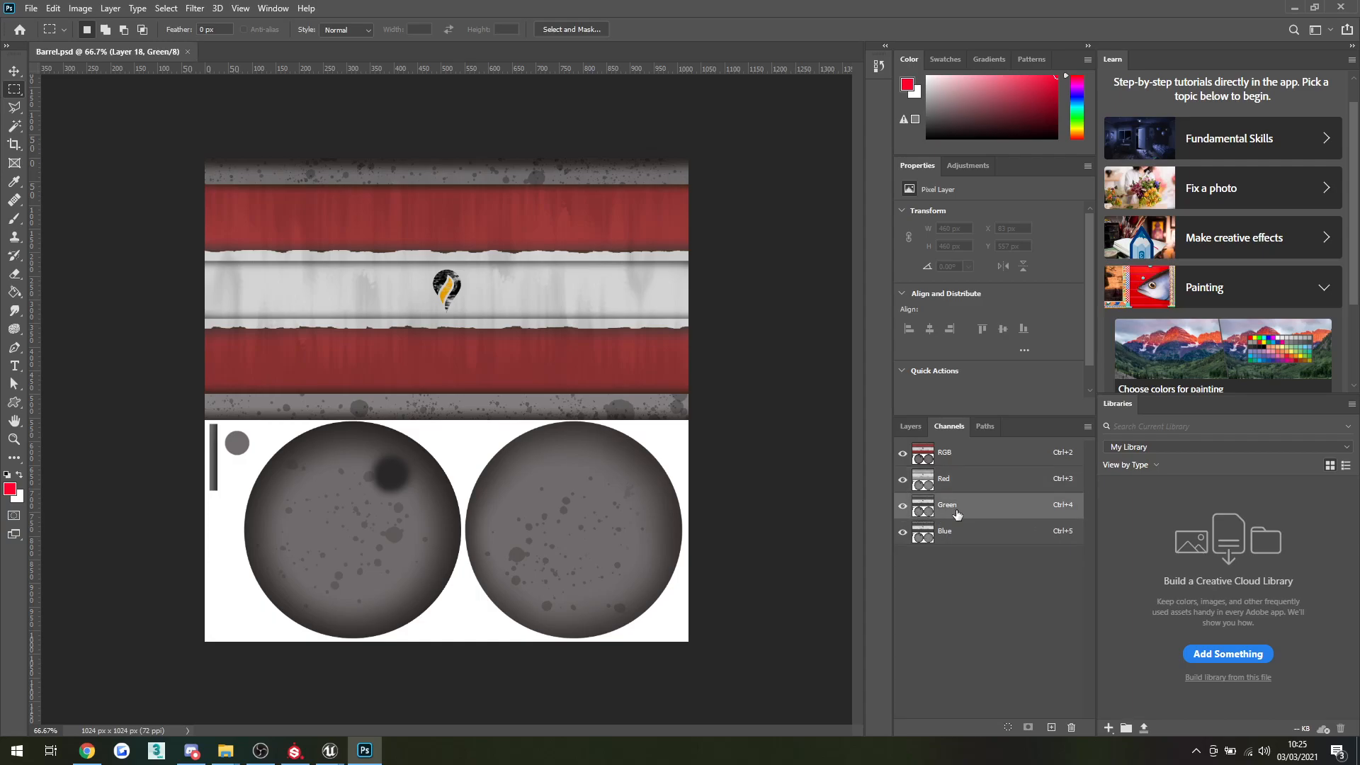
{"action": "left_click", "coordinate": [960, 481]}
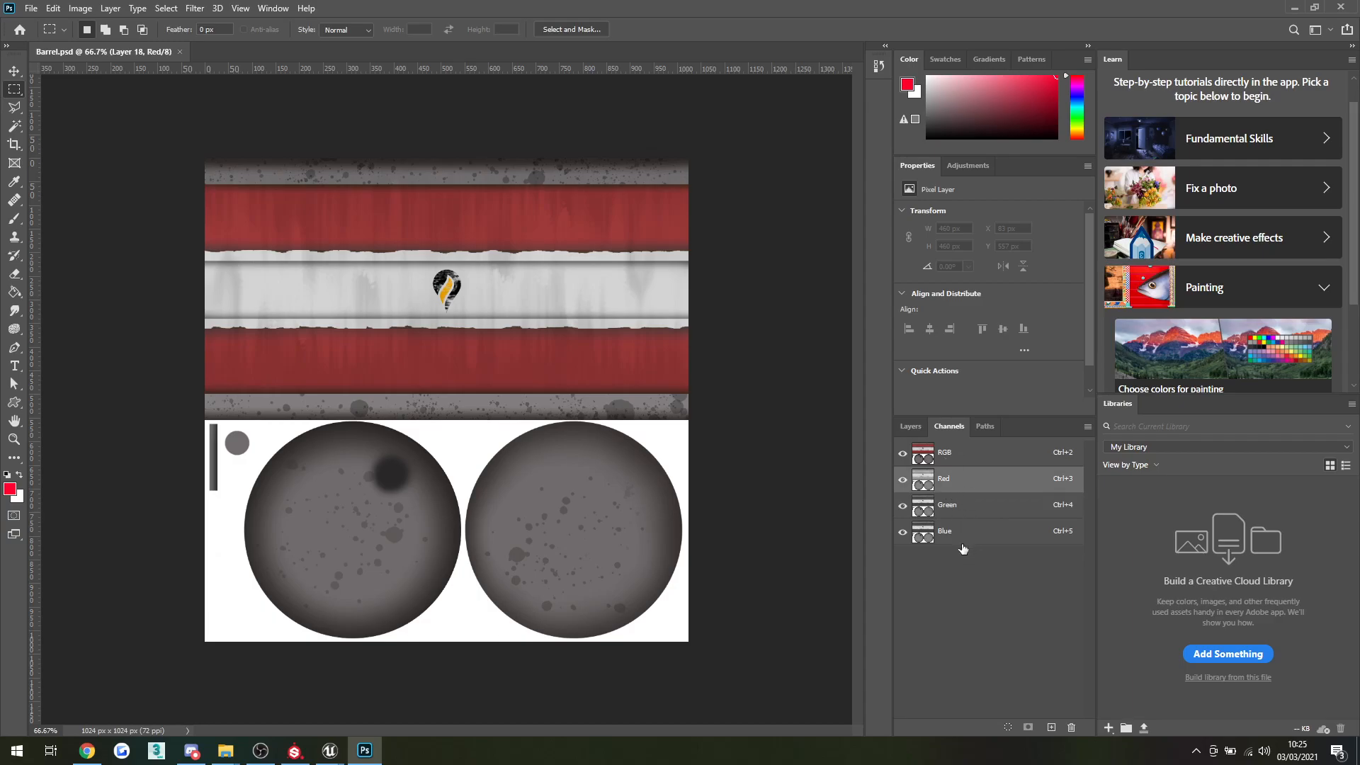
Return to Substance Painter and examine how the Unreal Engine 4 (Packed) template assigns maps to the OcclusionRoughnessMetallic channels.
{"action": "left_click", "coordinate": [298, 754]}
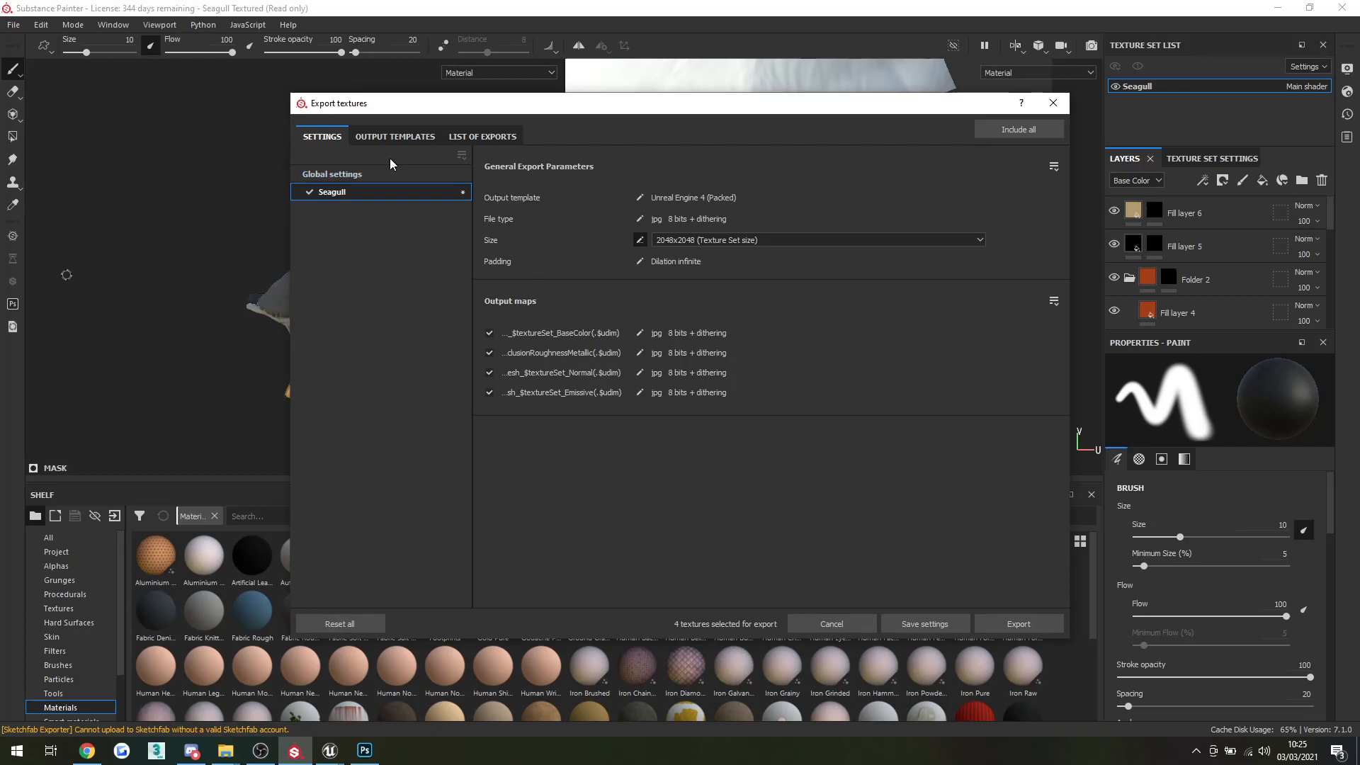
{"action": "left_click", "coordinate": [376, 139]}
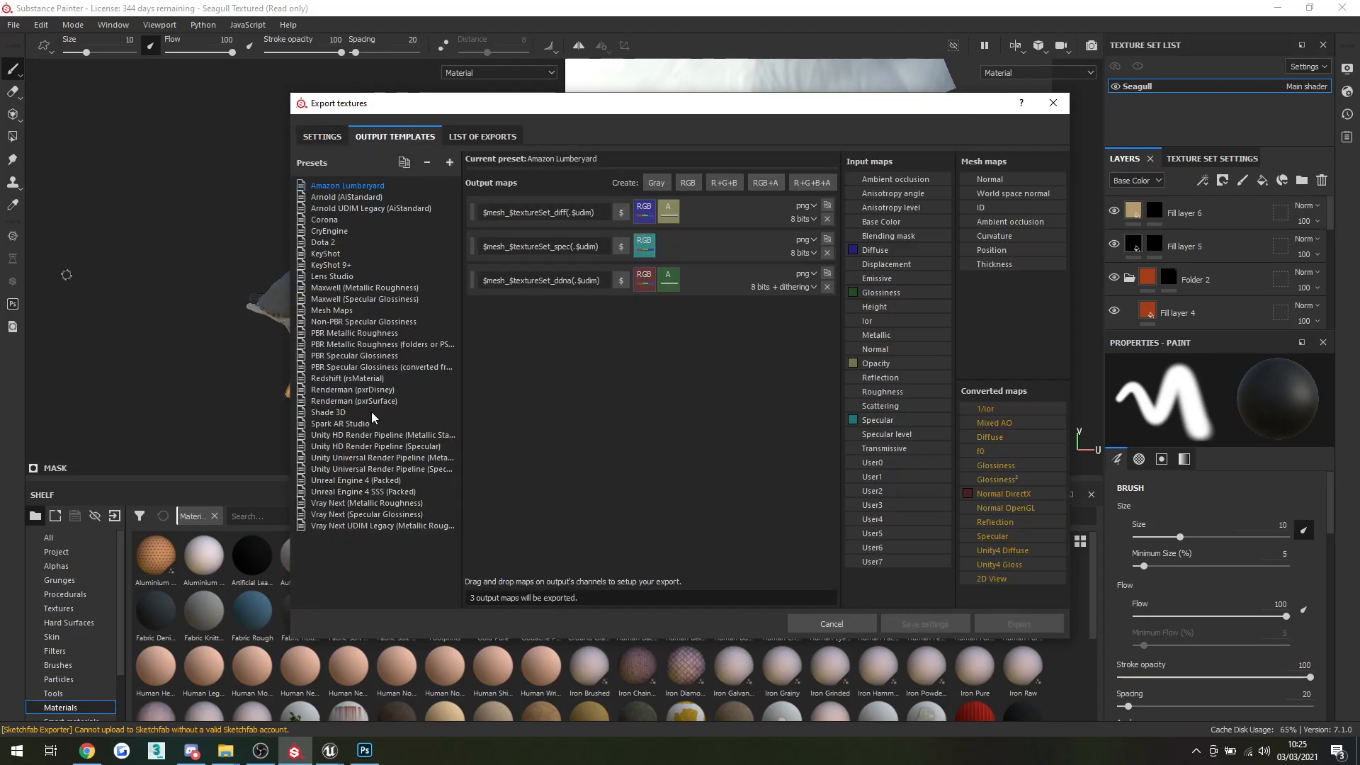
{"action": "left_click", "coordinate": [358, 481]}
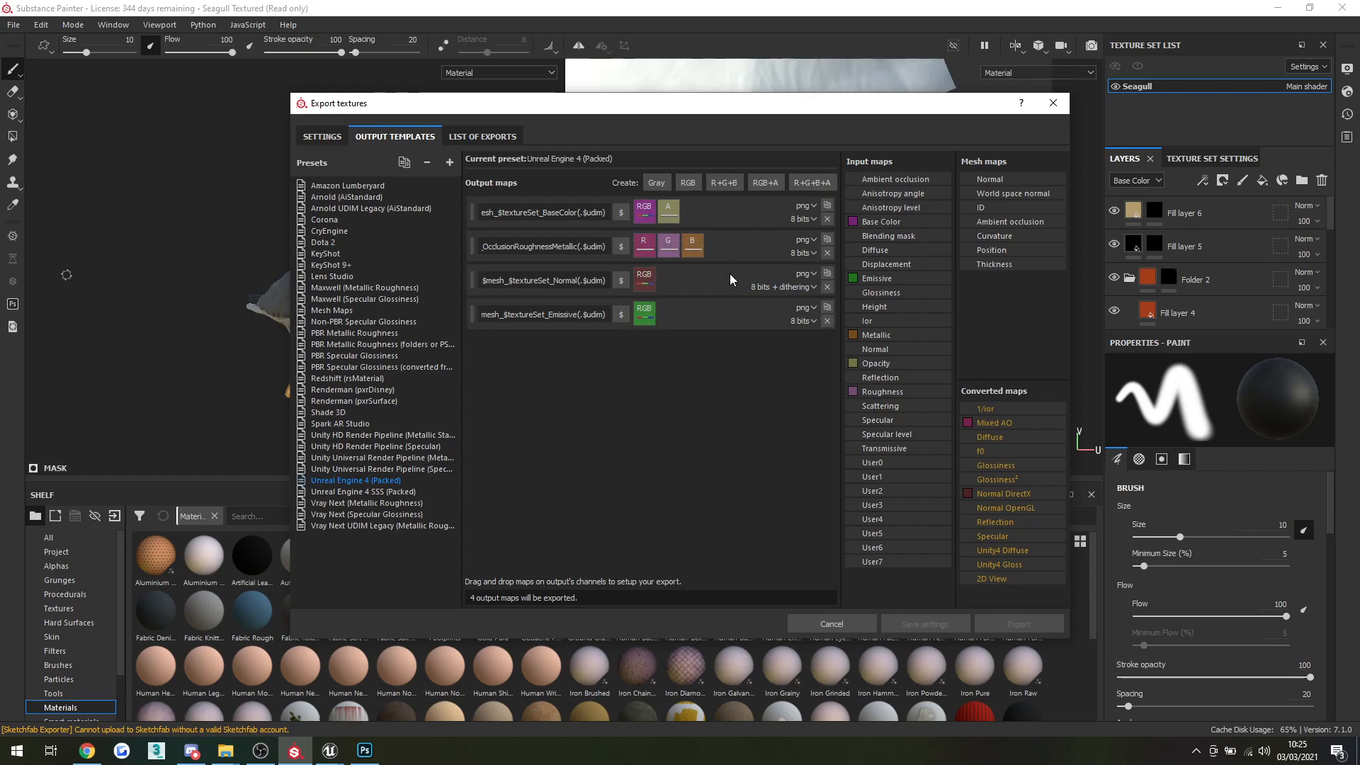
{"action": "left_click_drag", "start_coordinate": [502, 249], "coordinate": [587, 255]}
{"action": "left_click", "coordinate": [515, 248]}
{"action": "left_click", "coordinate": [550, 249]}
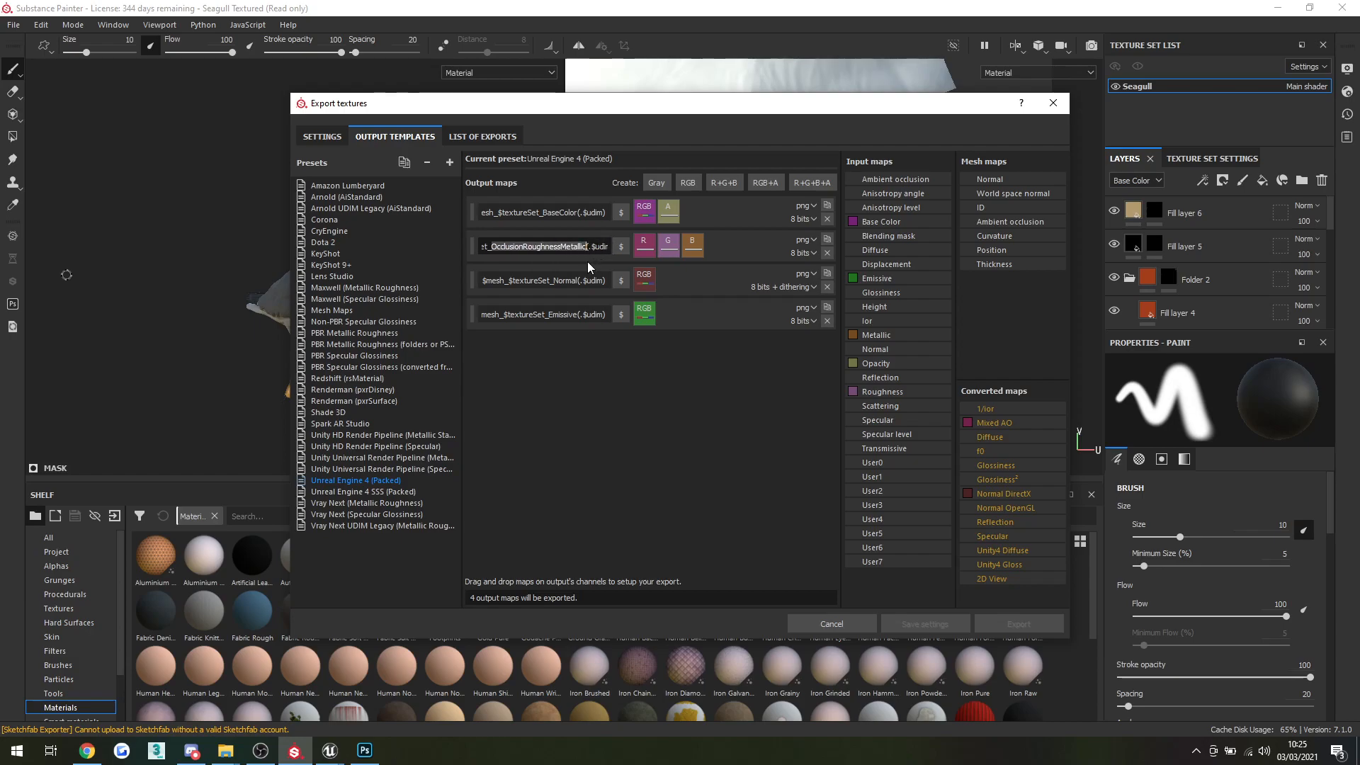
{"action": "left_click", "coordinate": [324, 138]}
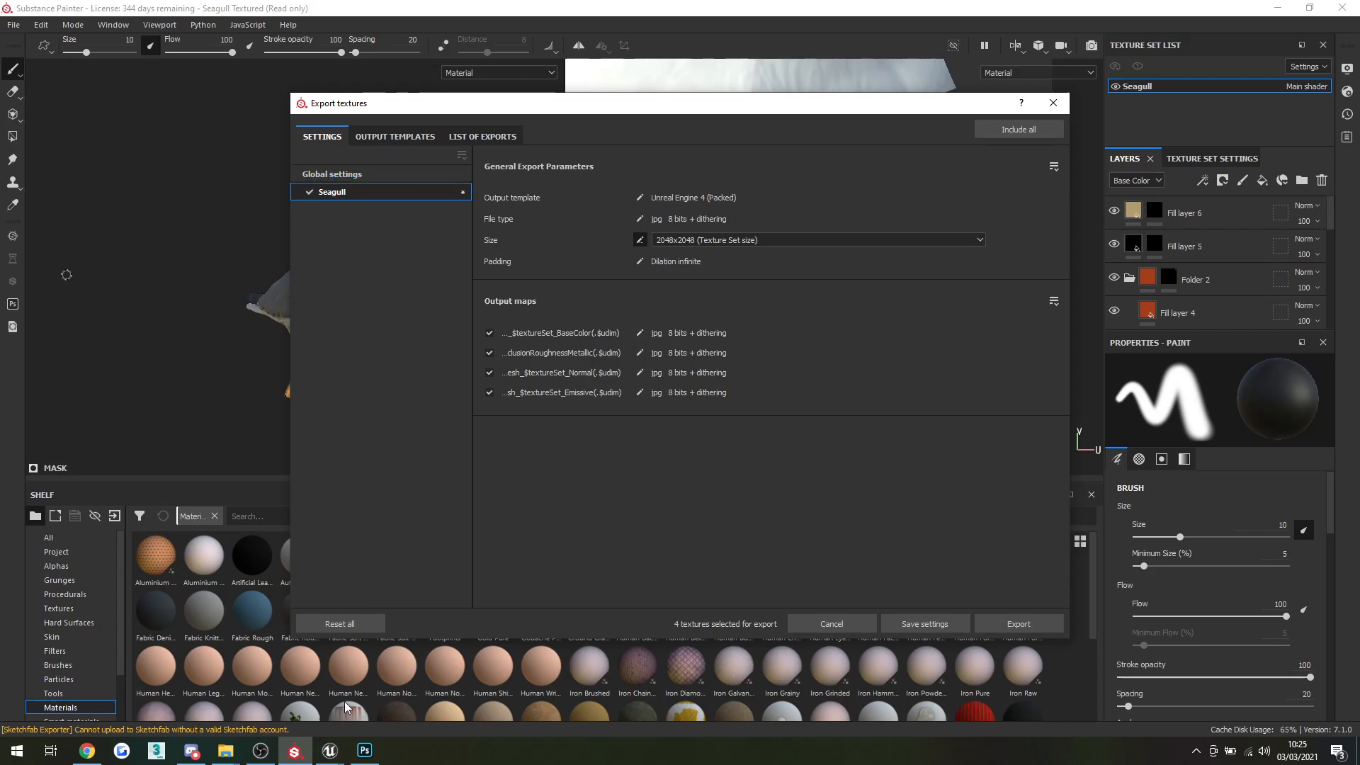
{"action": "left_click", "coordinate": [365, 750]}
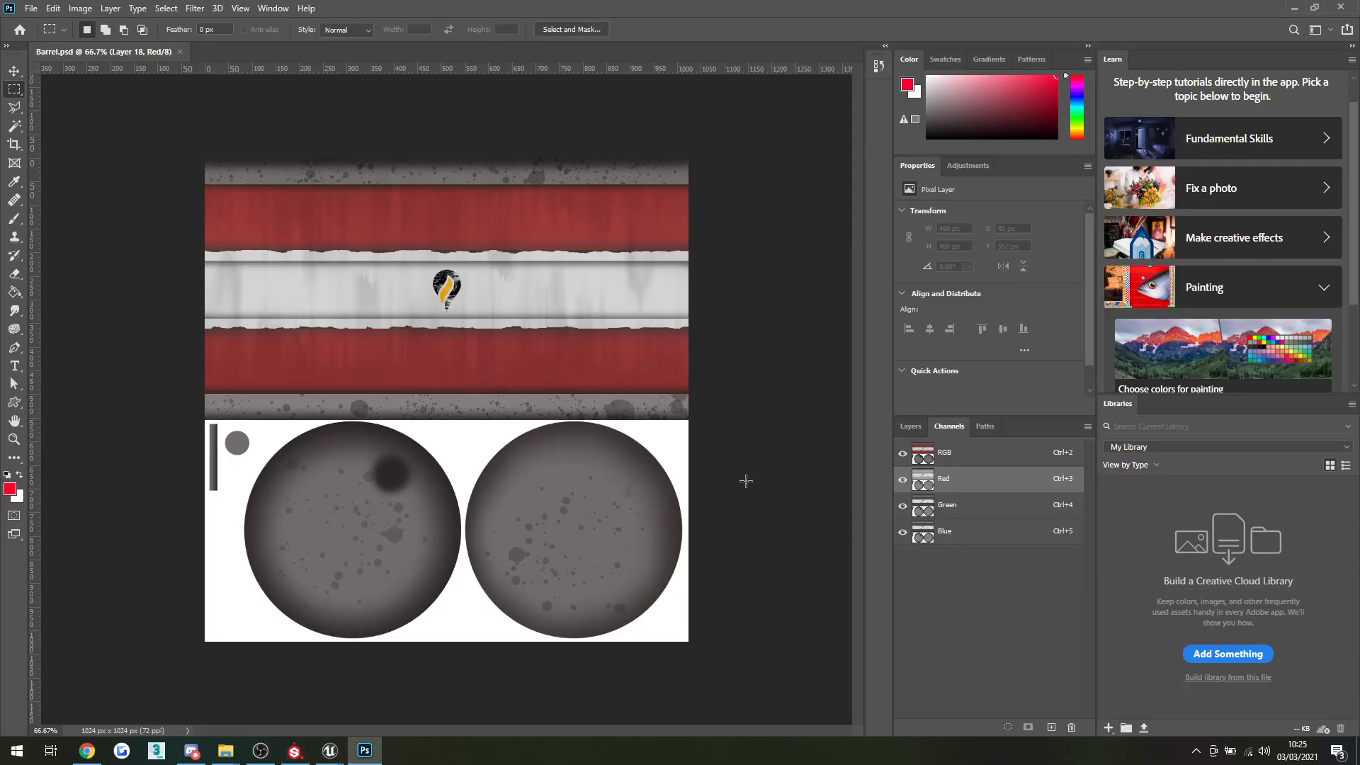
{"action": "left_click", "coordinate": [295, 750]}
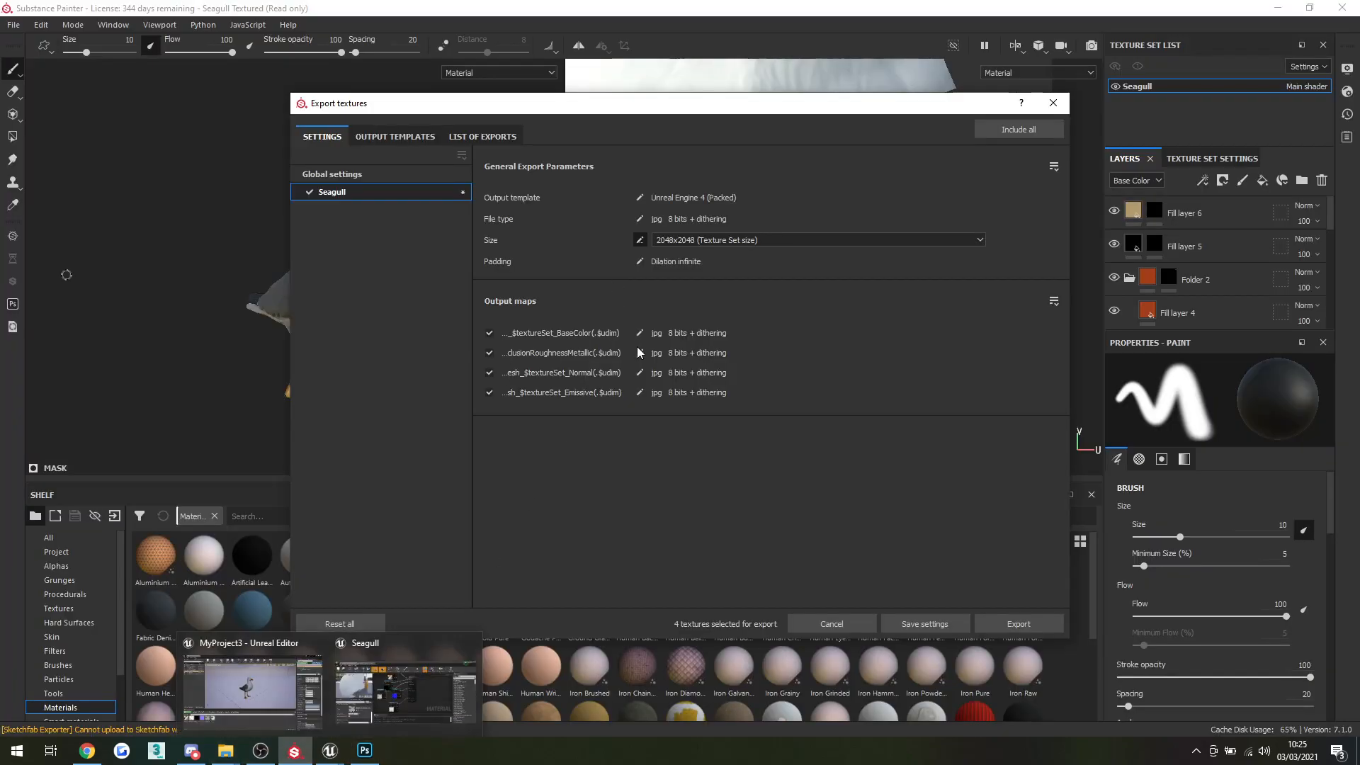
Open the Unreal Engine 4 (Packed) output template and compare the occlusion part of its OcclusionRoughnessMetallic map with Photoshop's Red channel.
{"action": "left_click", "coordinate": [400, 139]}
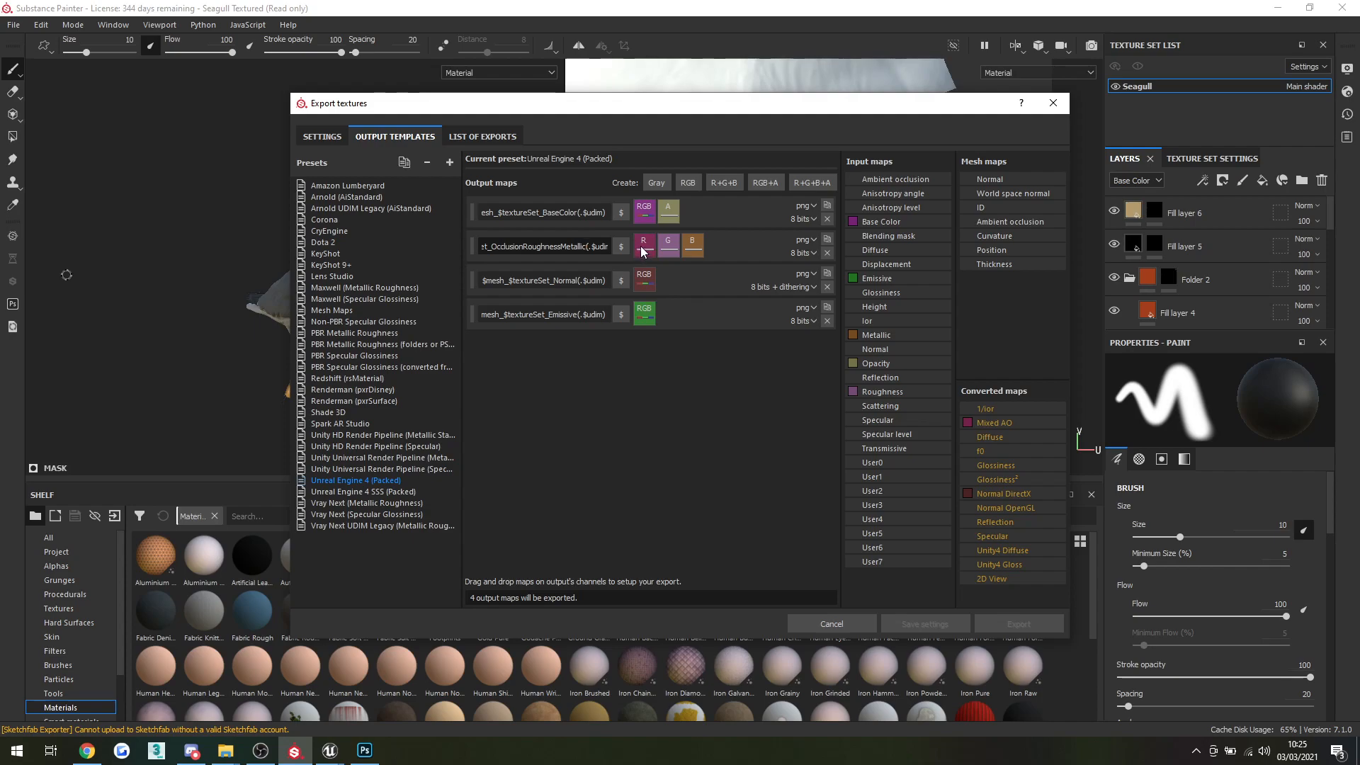
{"action": "left_click_drag", "start_coordinate": [491, 246], "coordinate": [522, 247]}
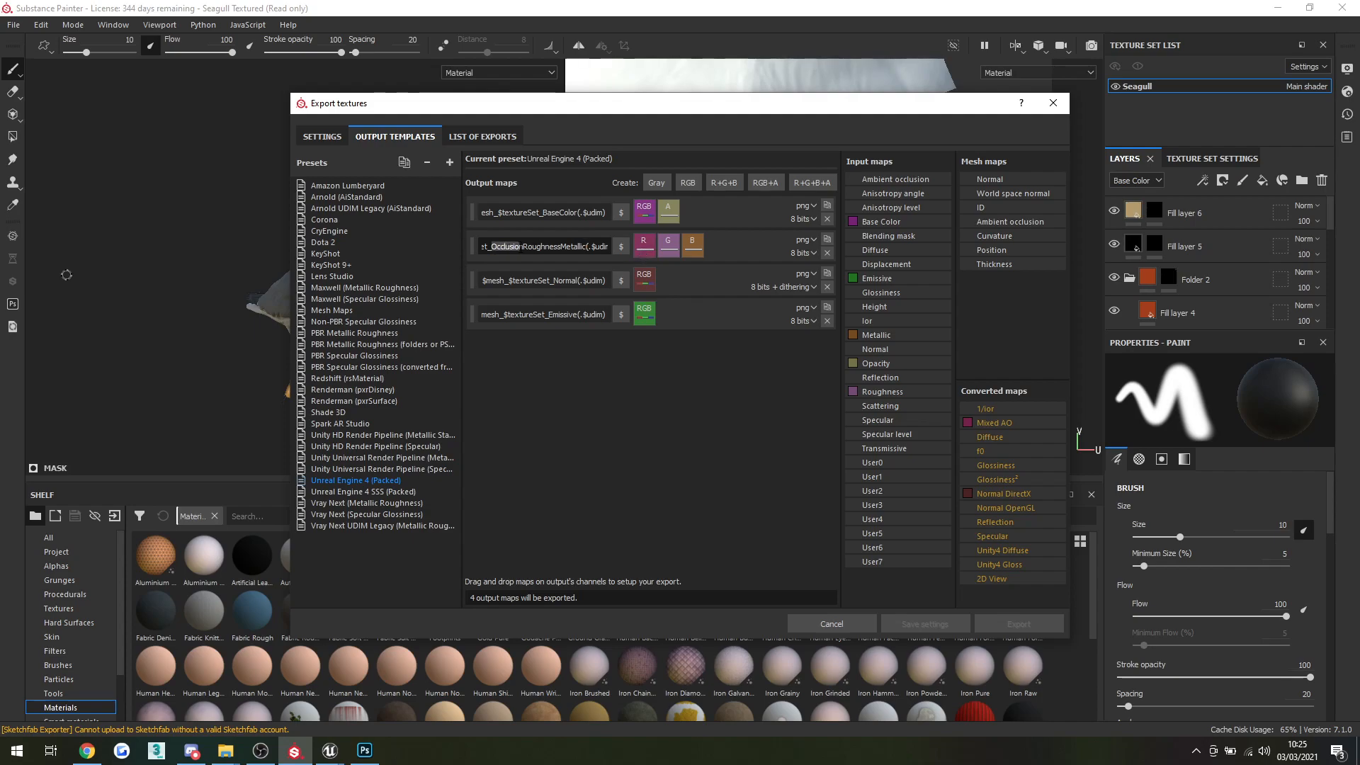
{"action": "left_click", "coordinate": [364, 750]}
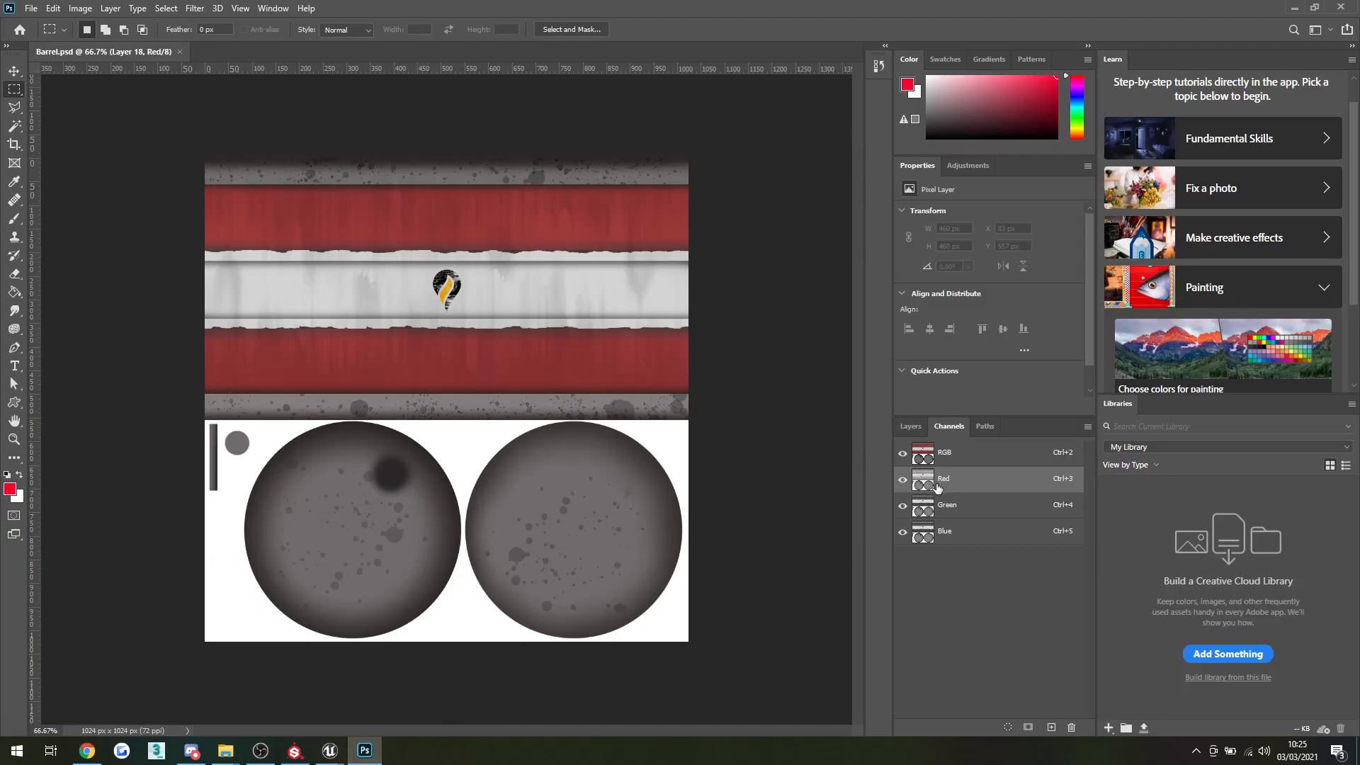
{"action": "left_click", "coordinate": [301, 756]}
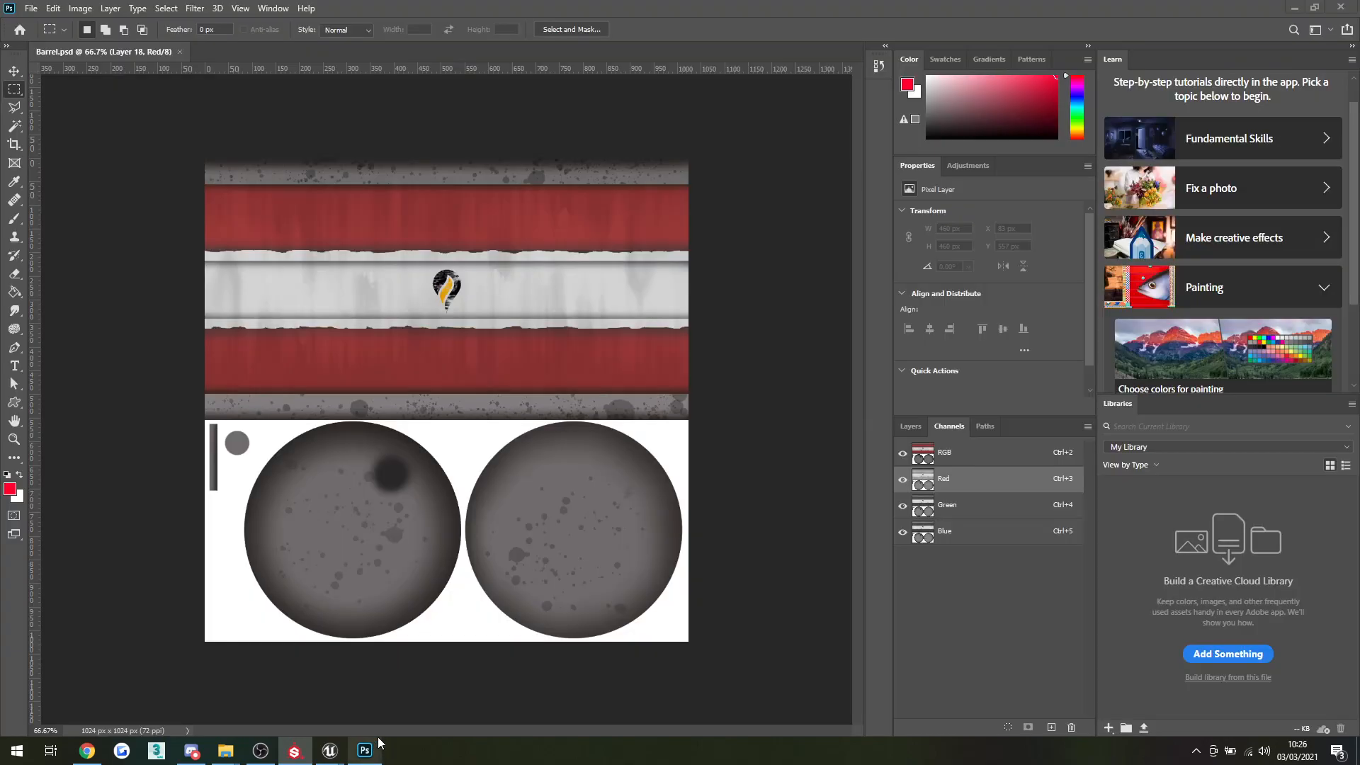
Select the Green and Blue channels of Barrel.psd in Photoshop and compare them with the template's roughness and metallic channels in Substance Painter.
{"action": "left_click", "coordinate": [364, 751]}
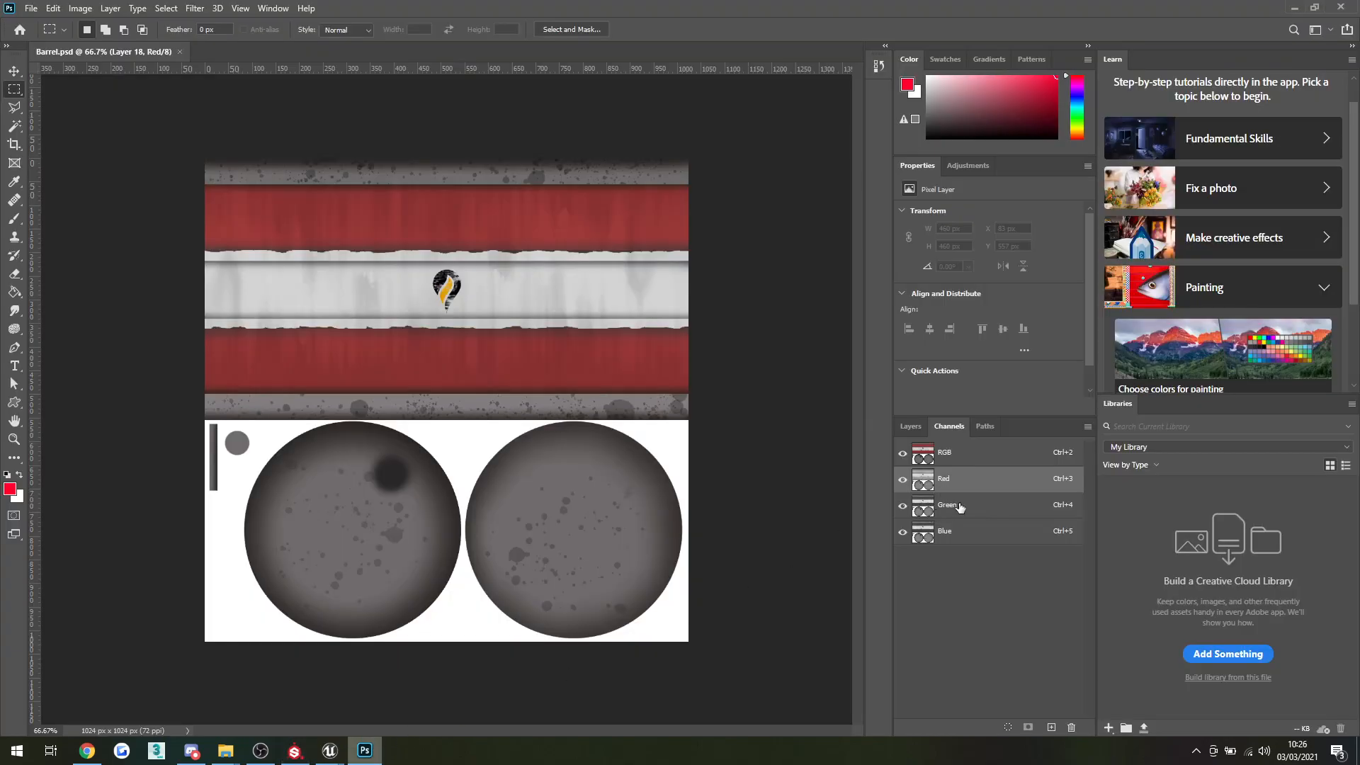
{"action": "left_click", "coordinate": [960, 507]}
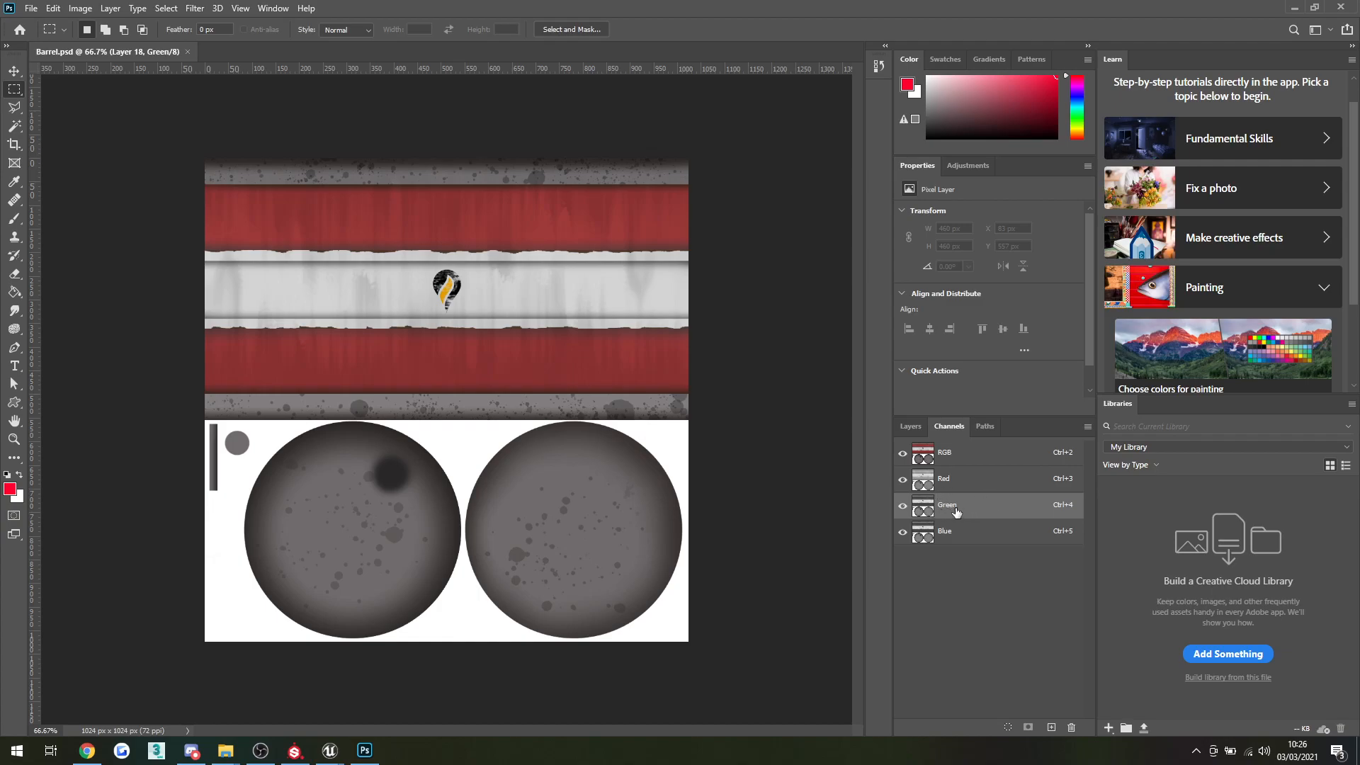
{"action": "left_click", "coordinate": [958, 543]}
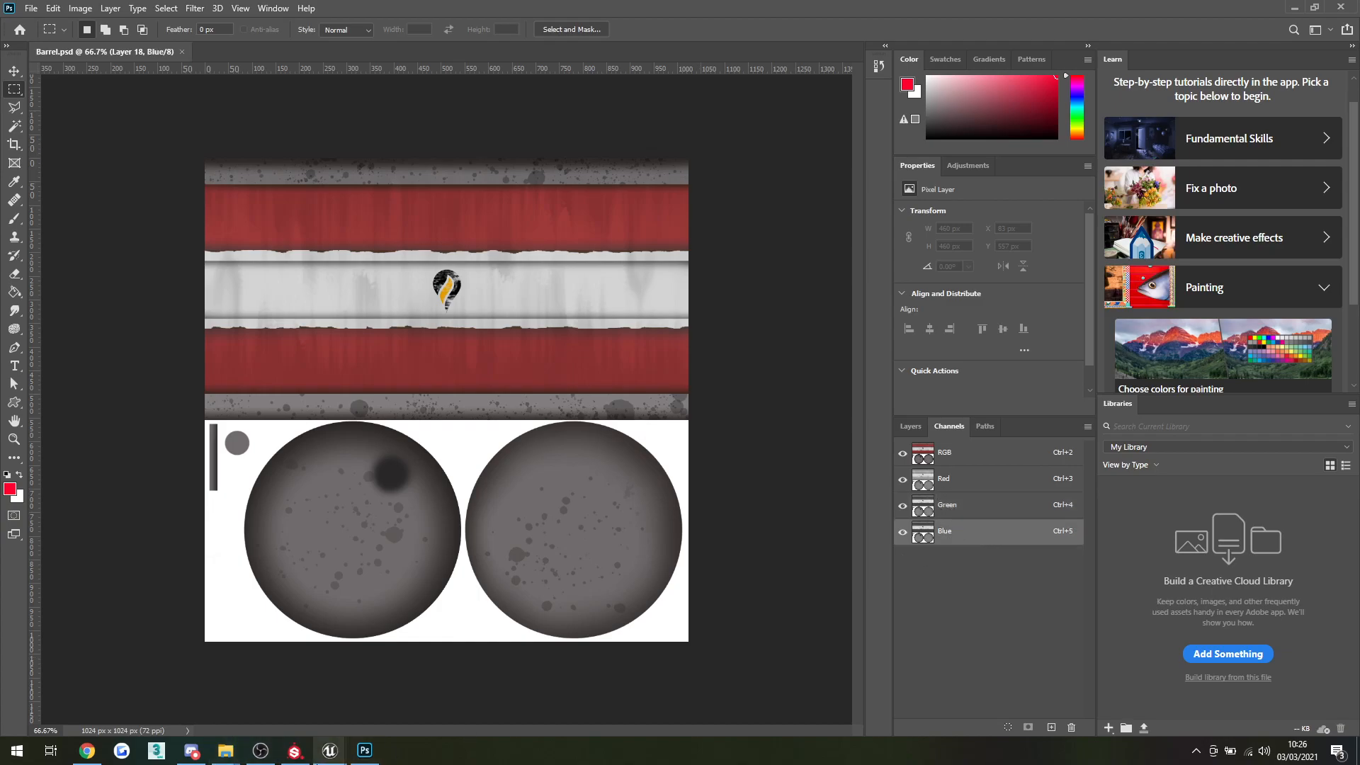
{"action": "left_click", "coordinate": [294, 751]}
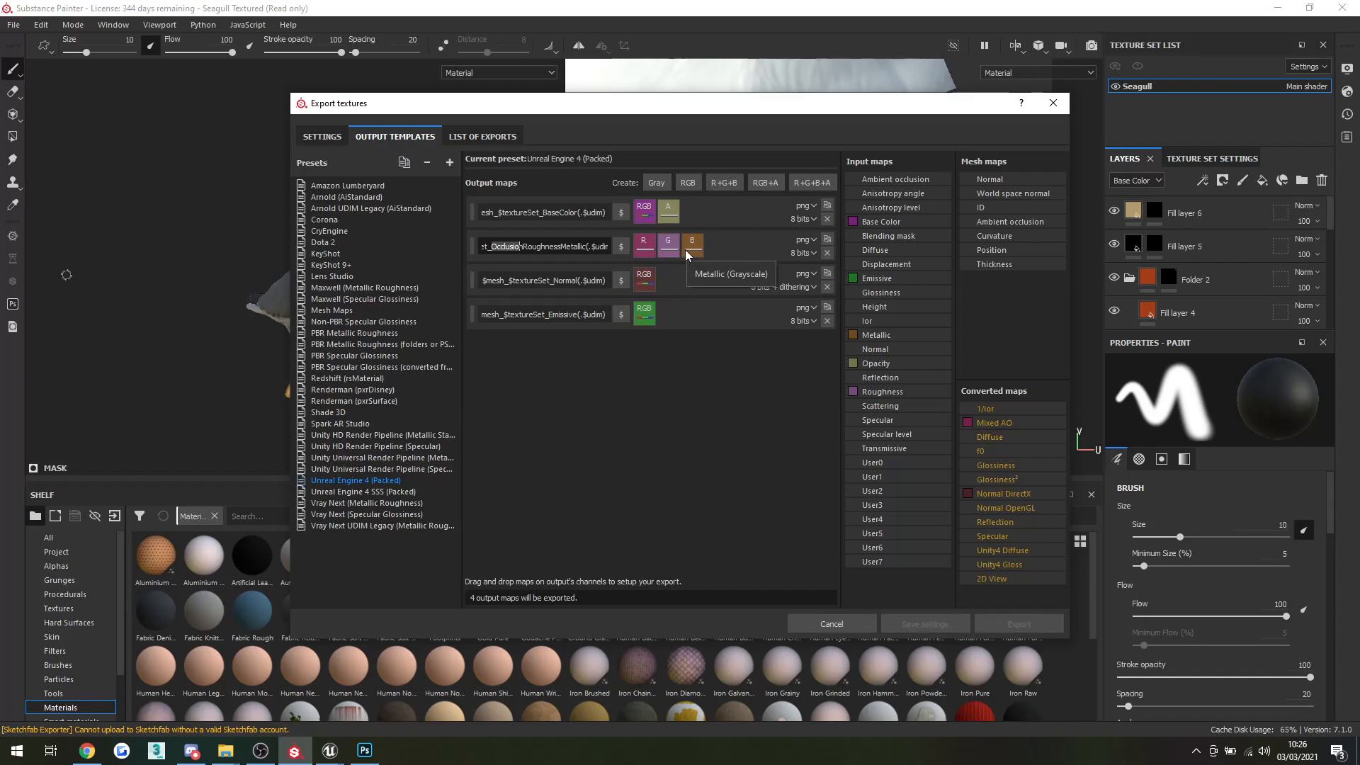
{"action": "left_click", "coordinate": [365, 751]}
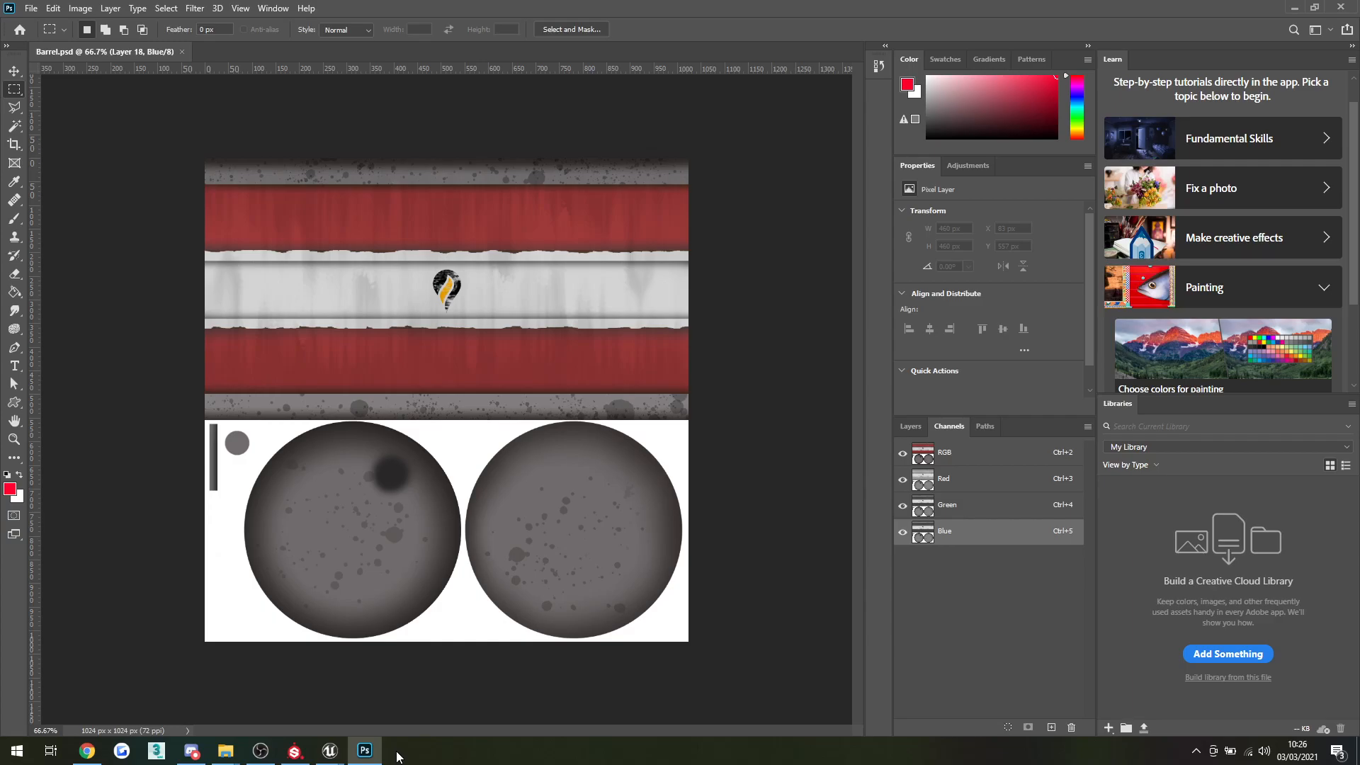
{"action": "left_click", "coordinate": [295, 750]}
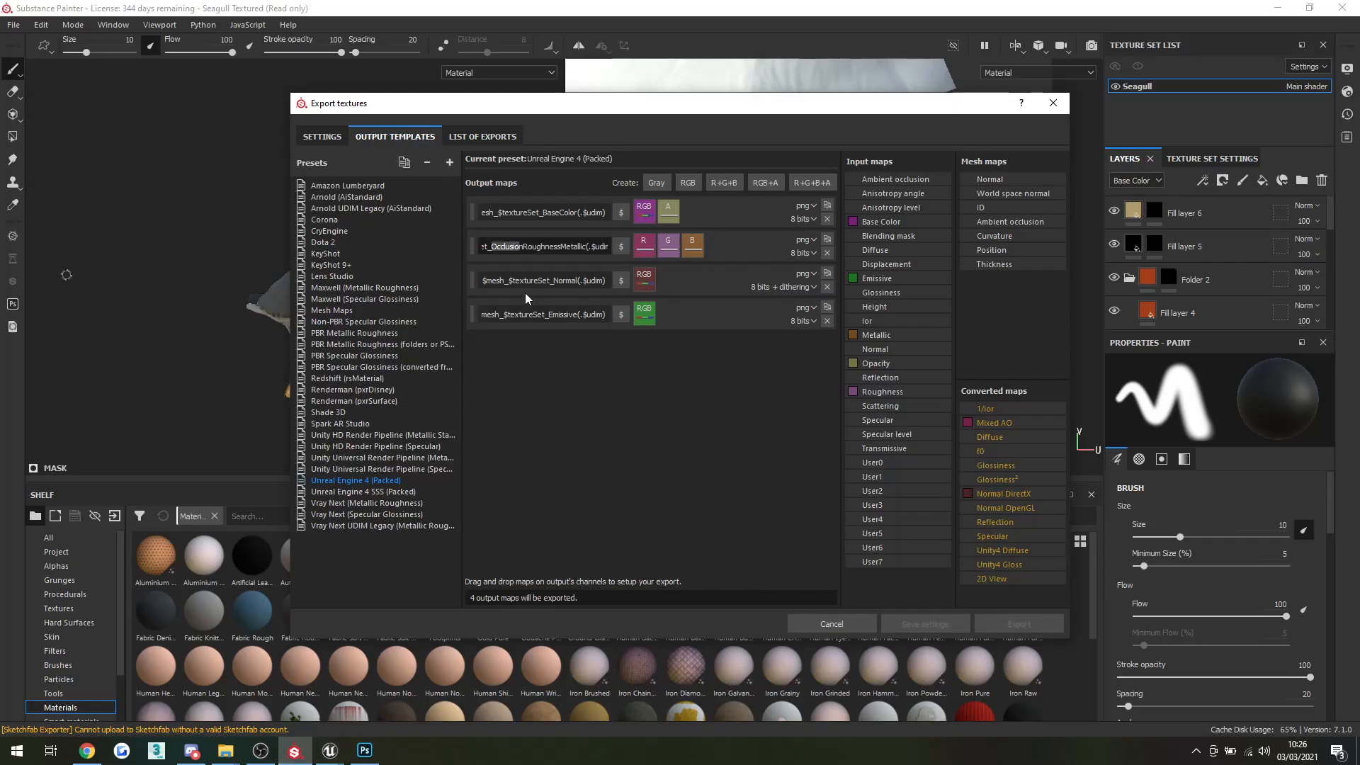
Examine the BaseColor output map, select Barrel.psd's Red, Green and Blue channels in turn in Photoshop, and return to Substance Painter.
{"action": "left_click", "coordinate": [528, 213]}
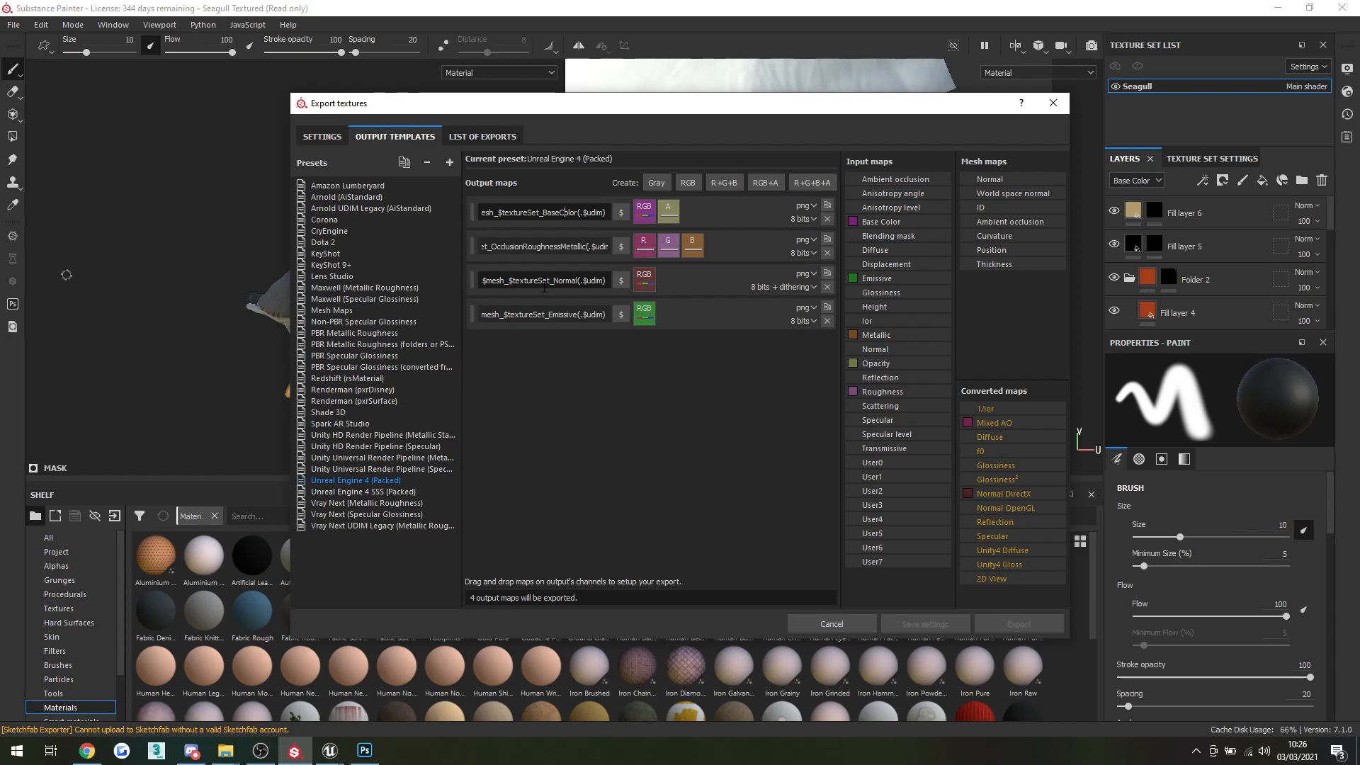
{"action": "left_click", "coordinate": [365, 750]}
{"action": "left_click", "coordinate": [962, 487]}
{"action": "left_click", "coordinate": [962, 513]}
{"action": "left_click", "coordinate": [962, 533]}
{"action": "left_click", "coordinate": [963, 510]}
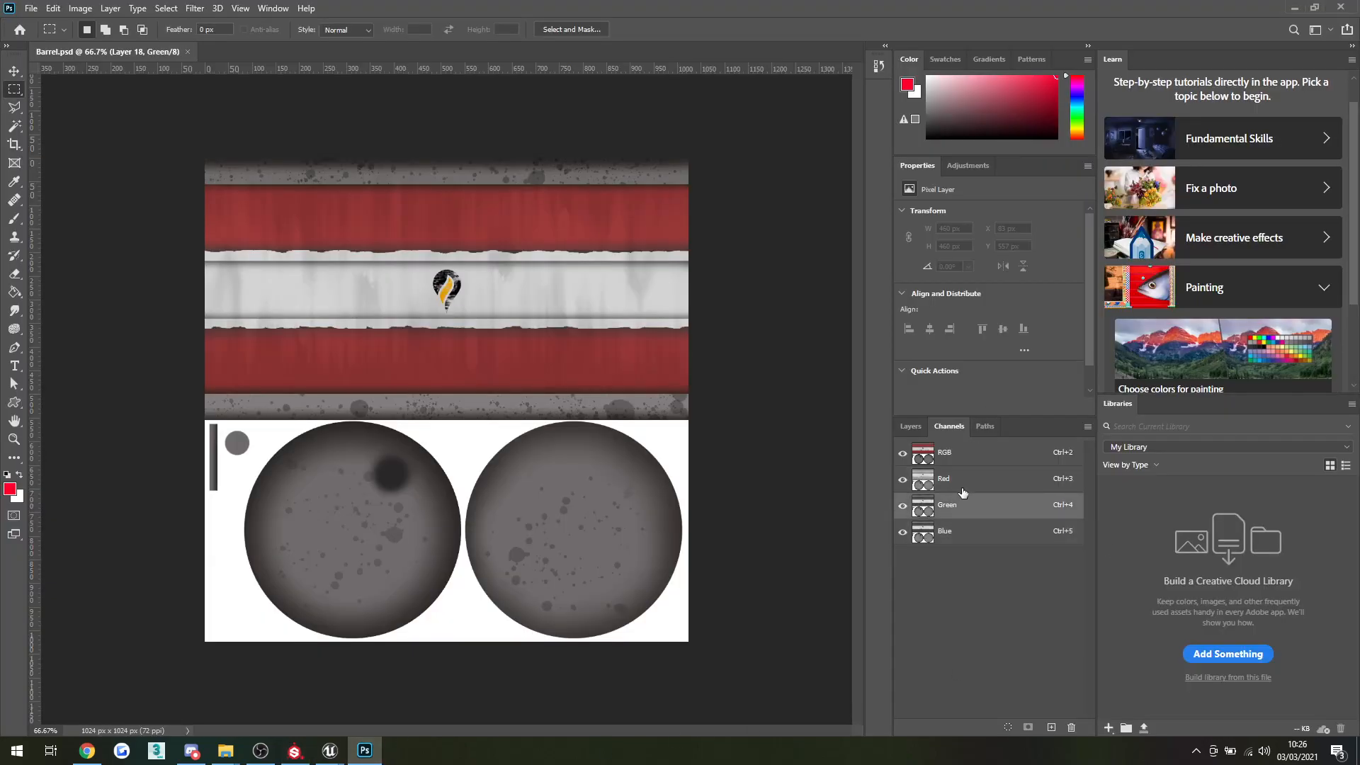
{"action": "left_click", "coordinate": [963, 490]}
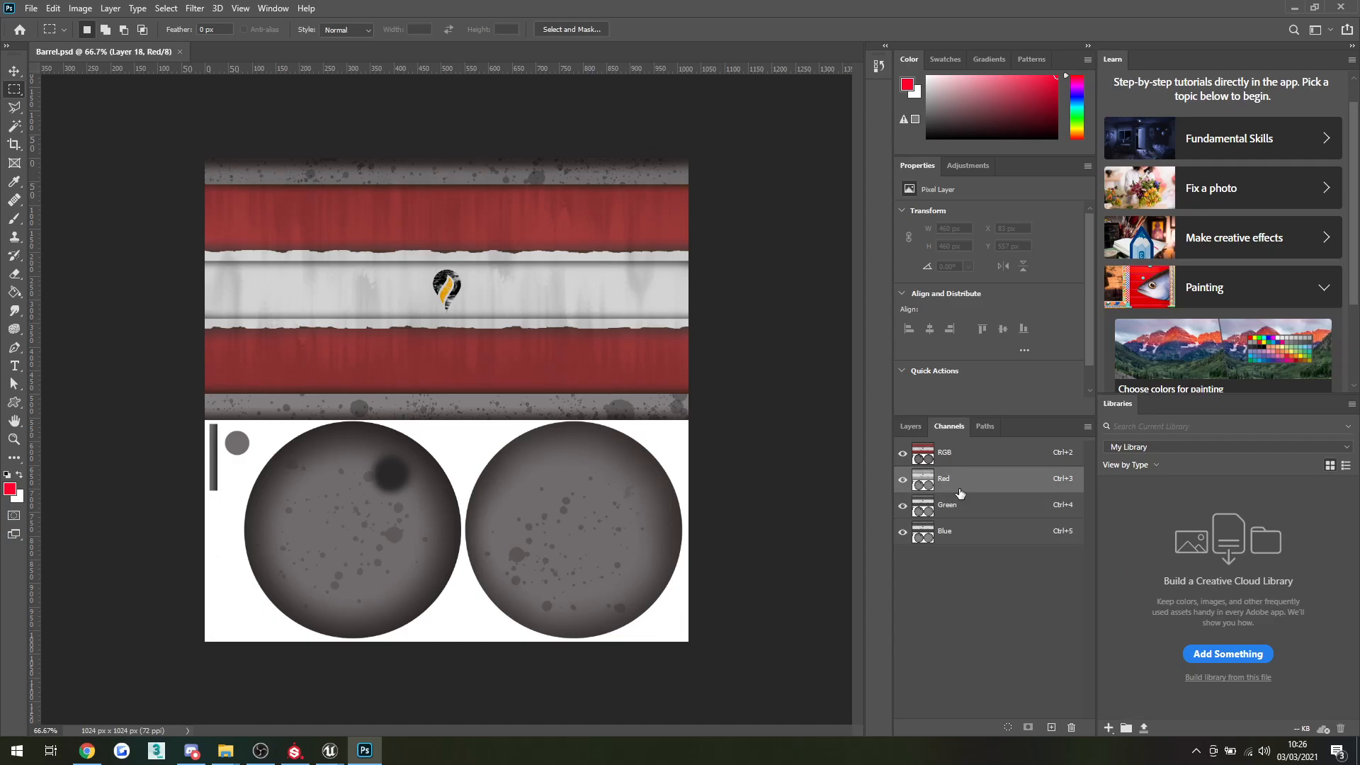
{"action": "left_click", "coordinate": [963, 510]}
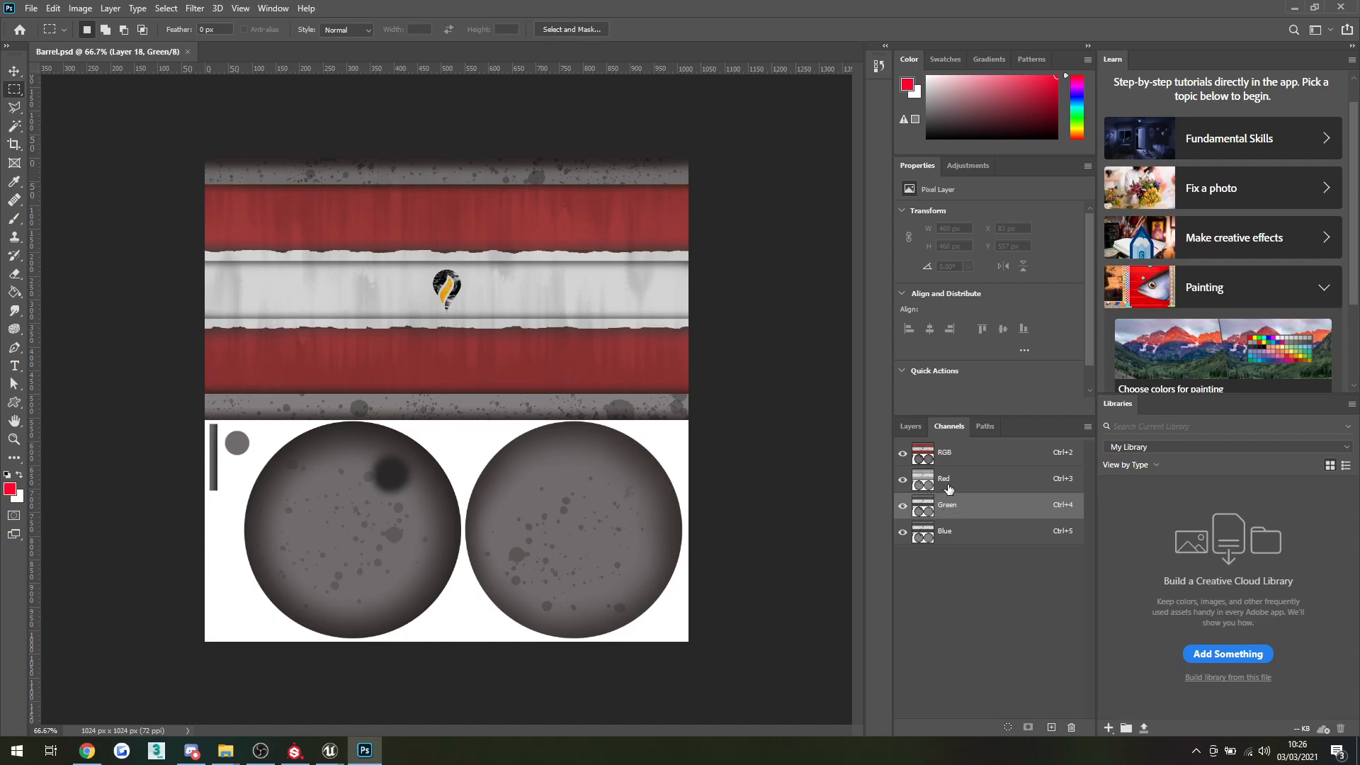
{"action": "left_click", "coordinate": [956, 487]}
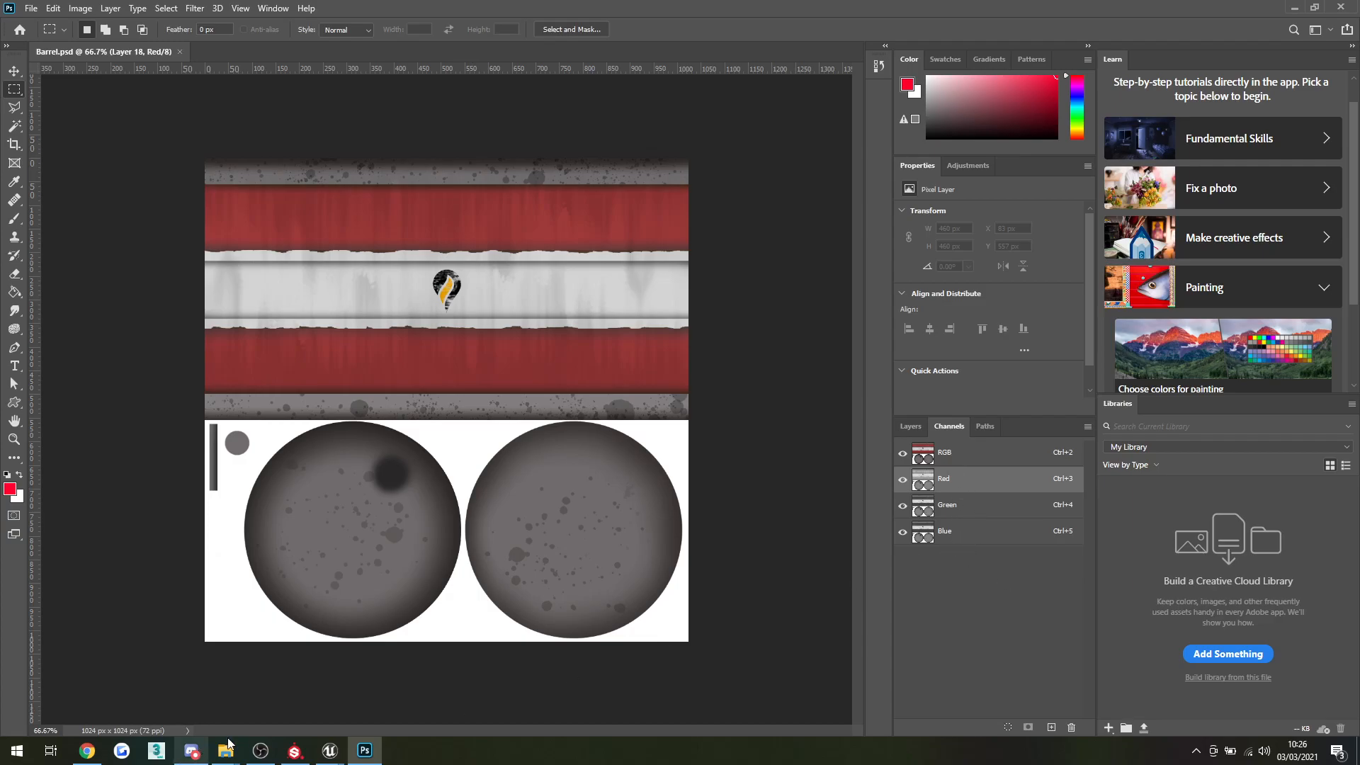
{"action": "left_click", "coordinate": [295, 751]}
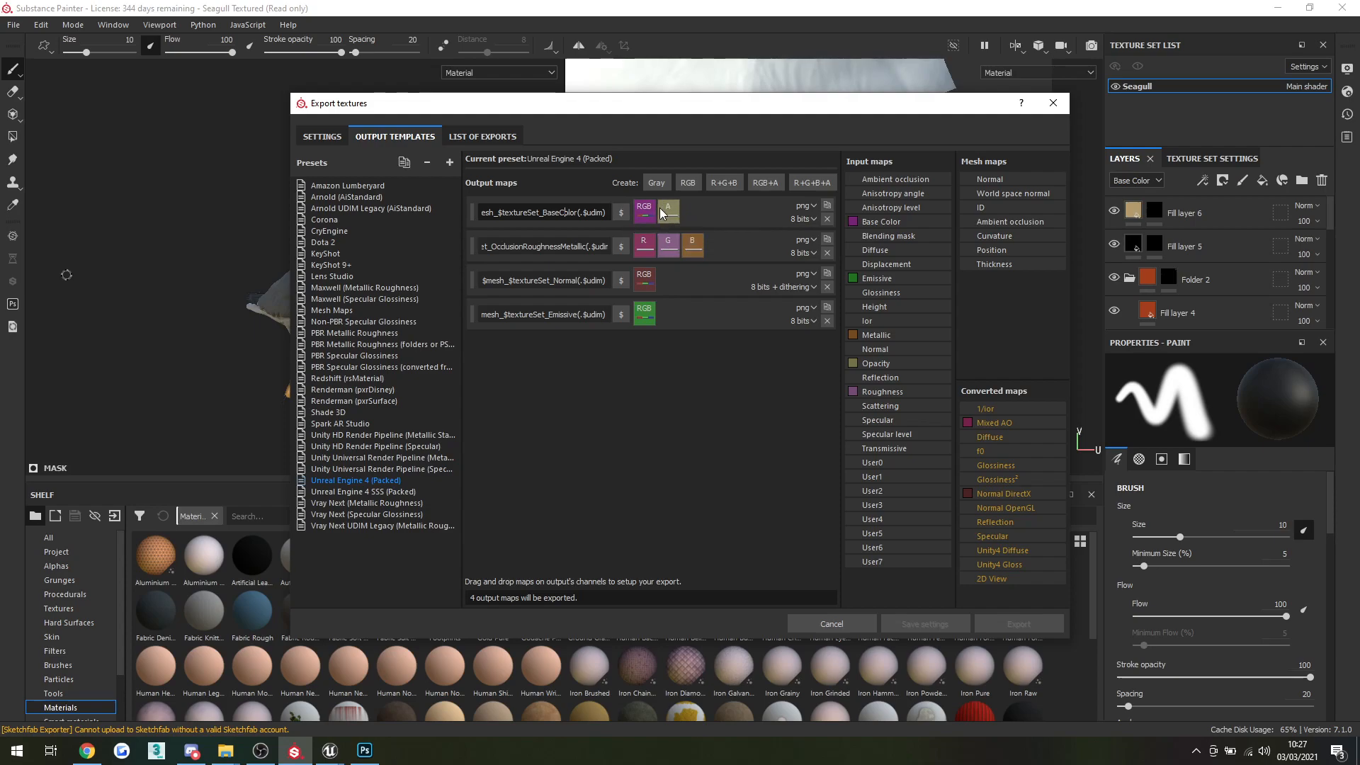
Switch to Photoshop and add a new alpha channel below the Blue channel of Barrel.psd.
{"action": "left_click", "coordinate": [365, 750]}
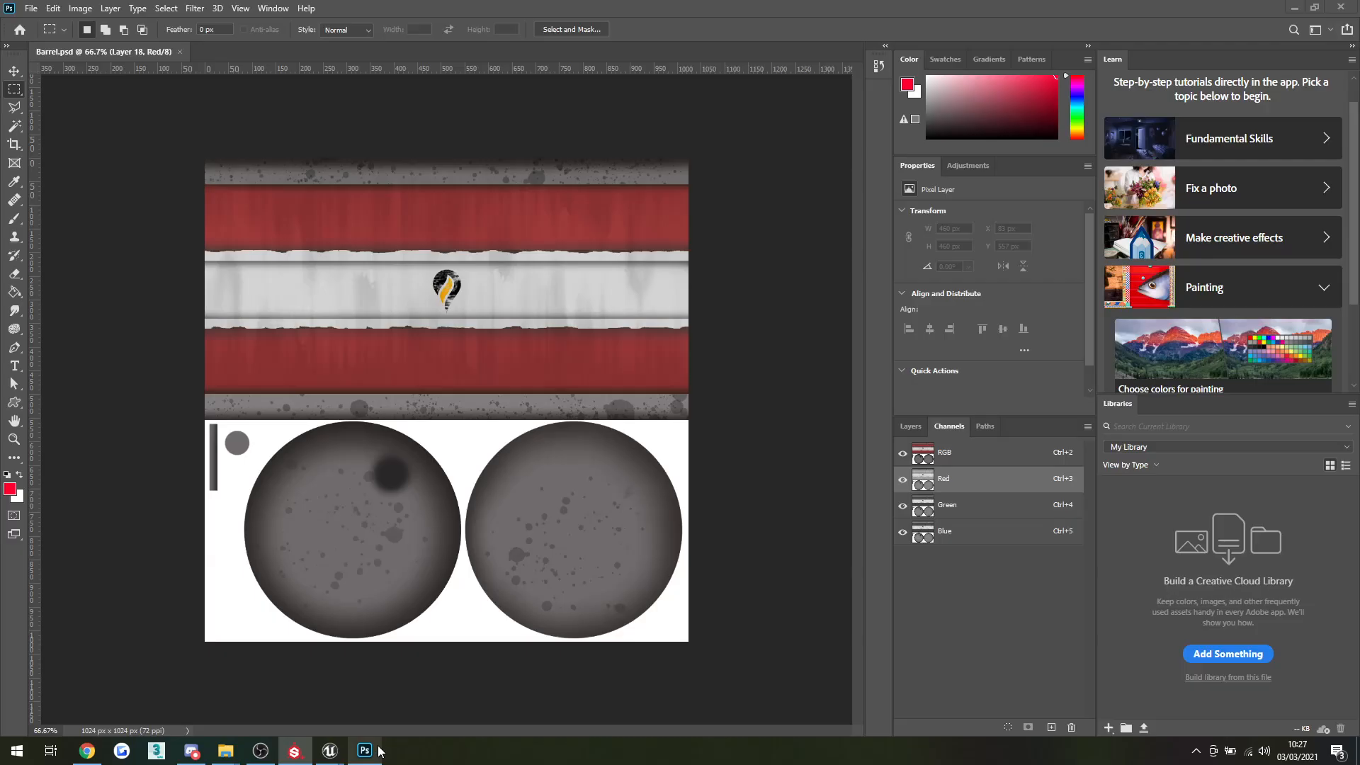
{"action": "left_click", "coordinate": [995, 539]}
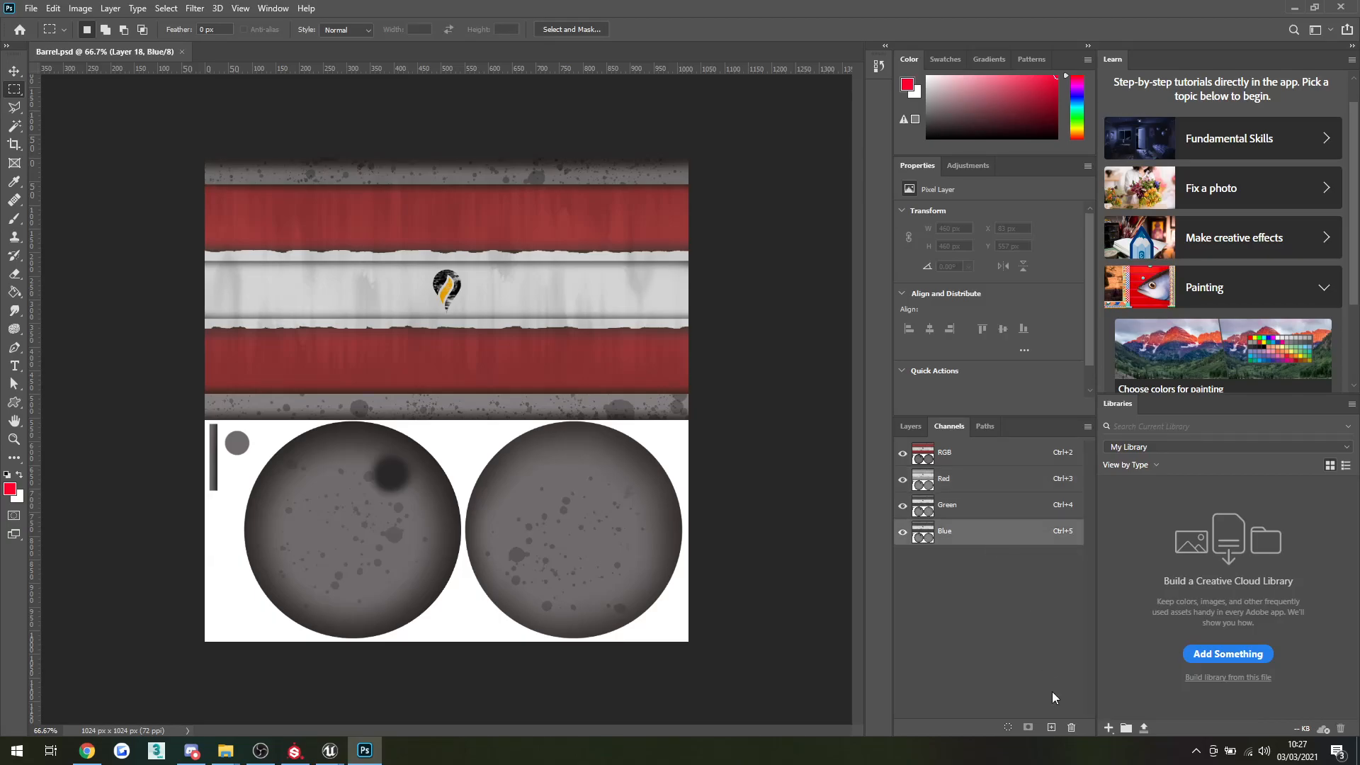
{"action": "left_click", "coordinate": [1052, 730]}
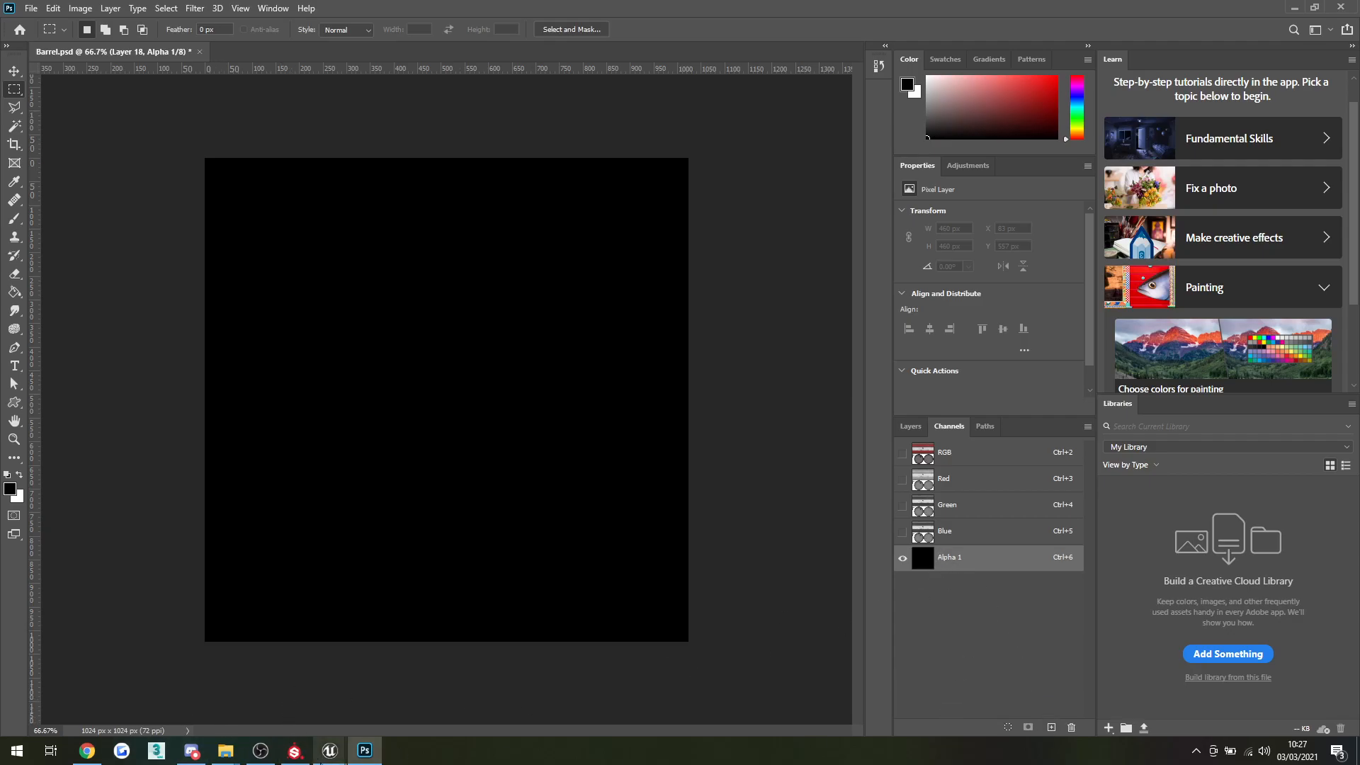
Compare the BaseColor map's RGB and alpha packing in Substance Painter with the alpha channel in Photoshop, ending in Substance Painter.
{"action": "left_click", "coordinate": [295, 751]}
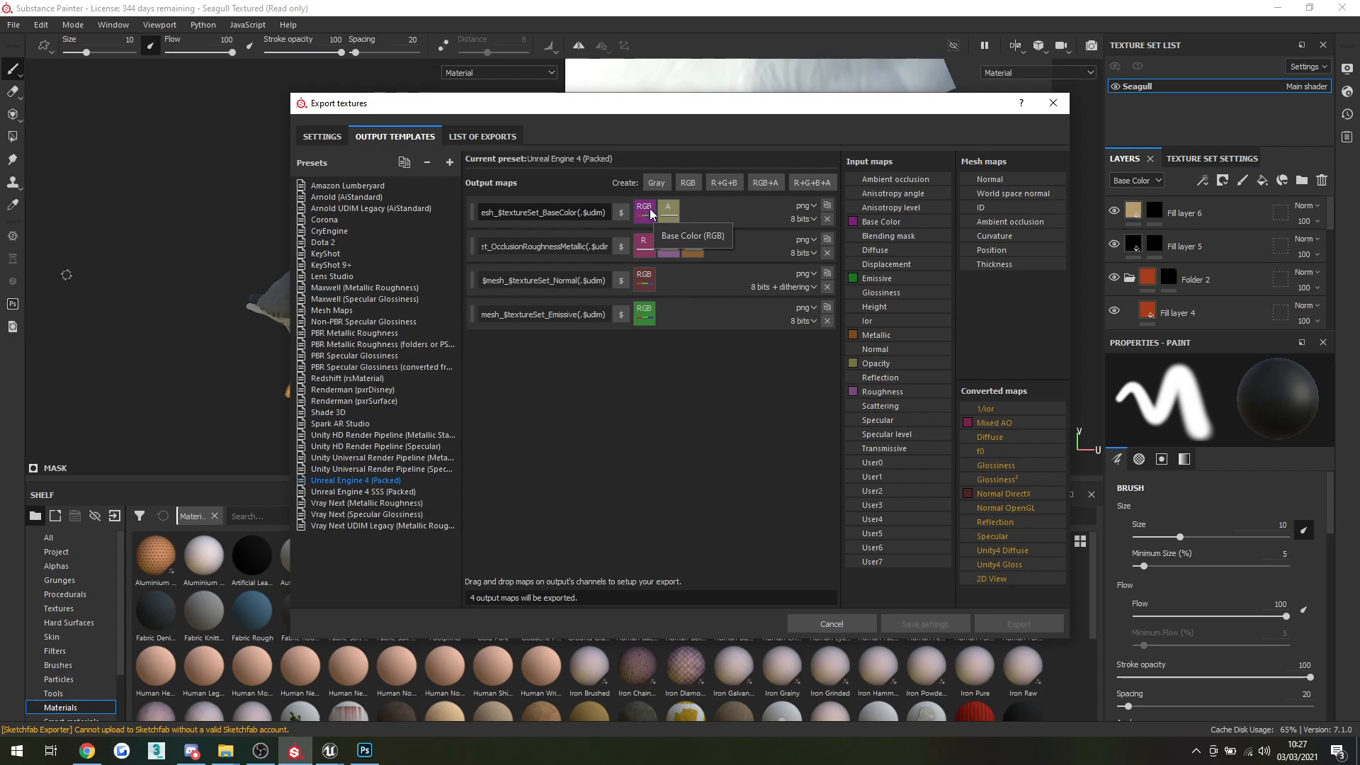
{"action": "left_click", "coordinate": [364, 750]}
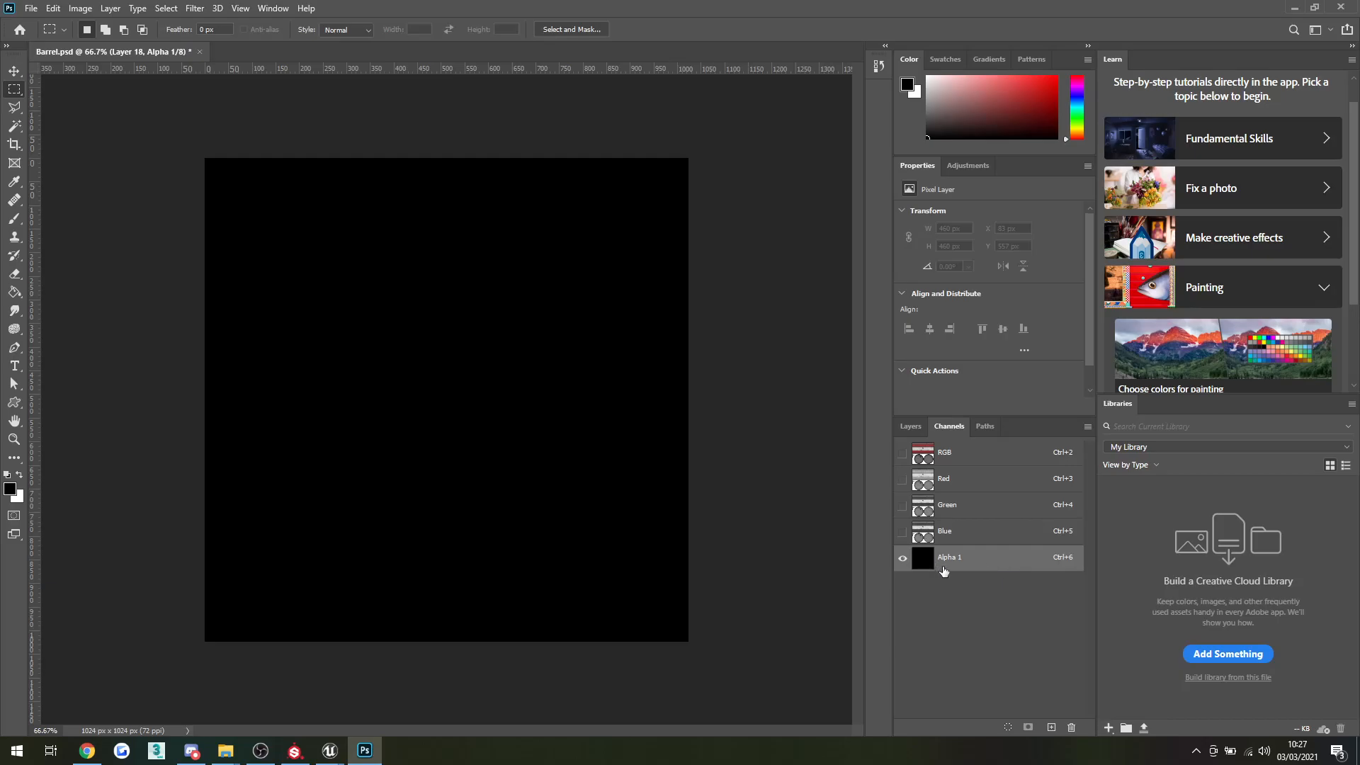
{"action": "left_click", "coordinate": [307, 755]}
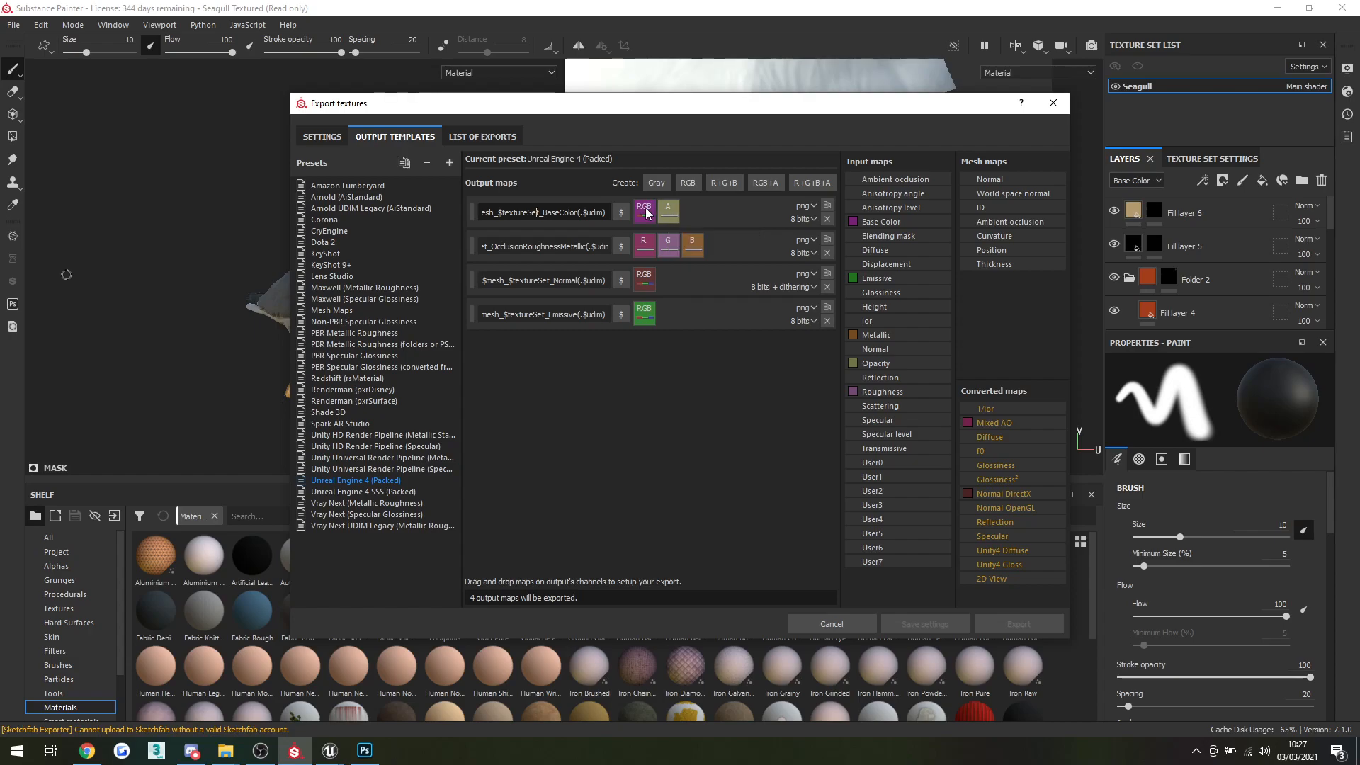
Review the channel setup of the BaseColor, Normal, Emissive and OcclusionRoughnessMetallic output maps in the template.
{"action": "left_click_drag", "start_coordinate": [552, 212], "coordinate": [575, 212]}
{"action": "left_click", "coordinate": [557, 281]}
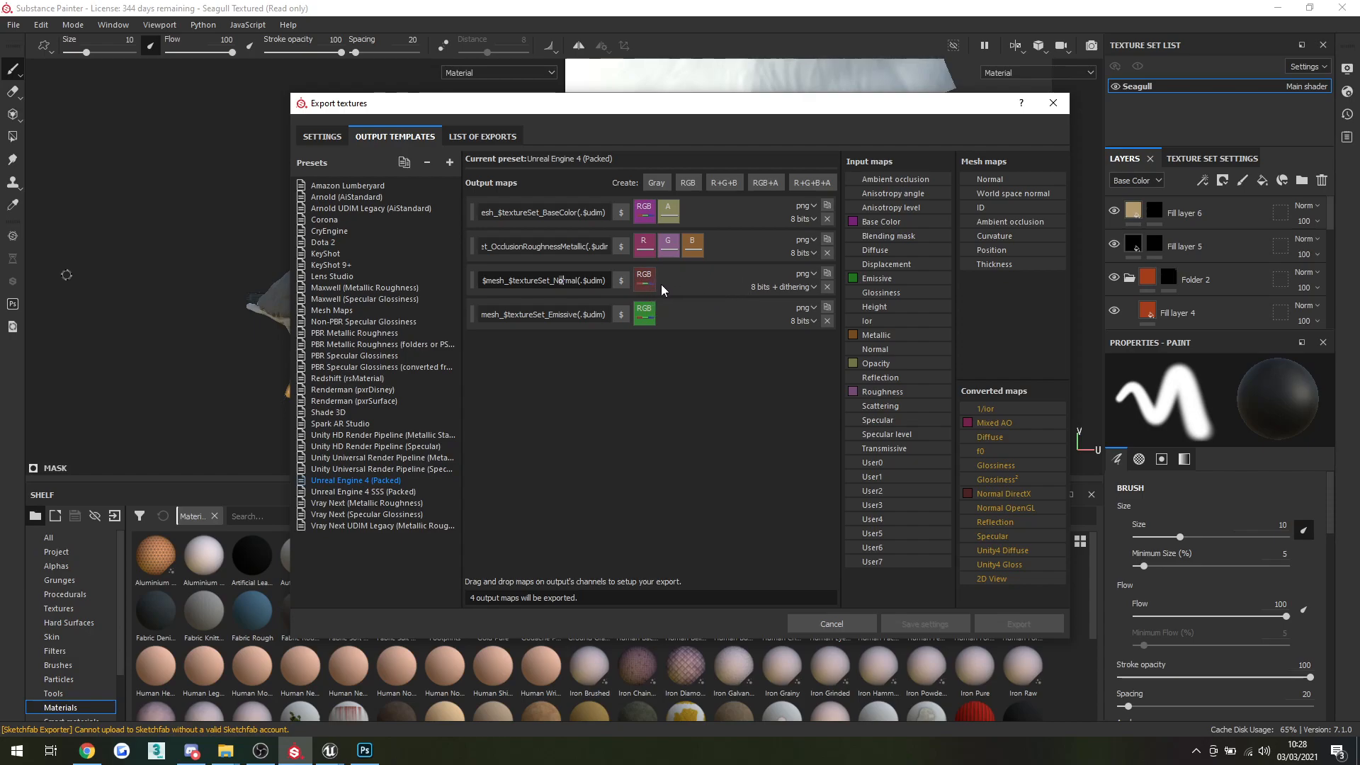
{"action": "left_click", "coordinate": [595, 314]}
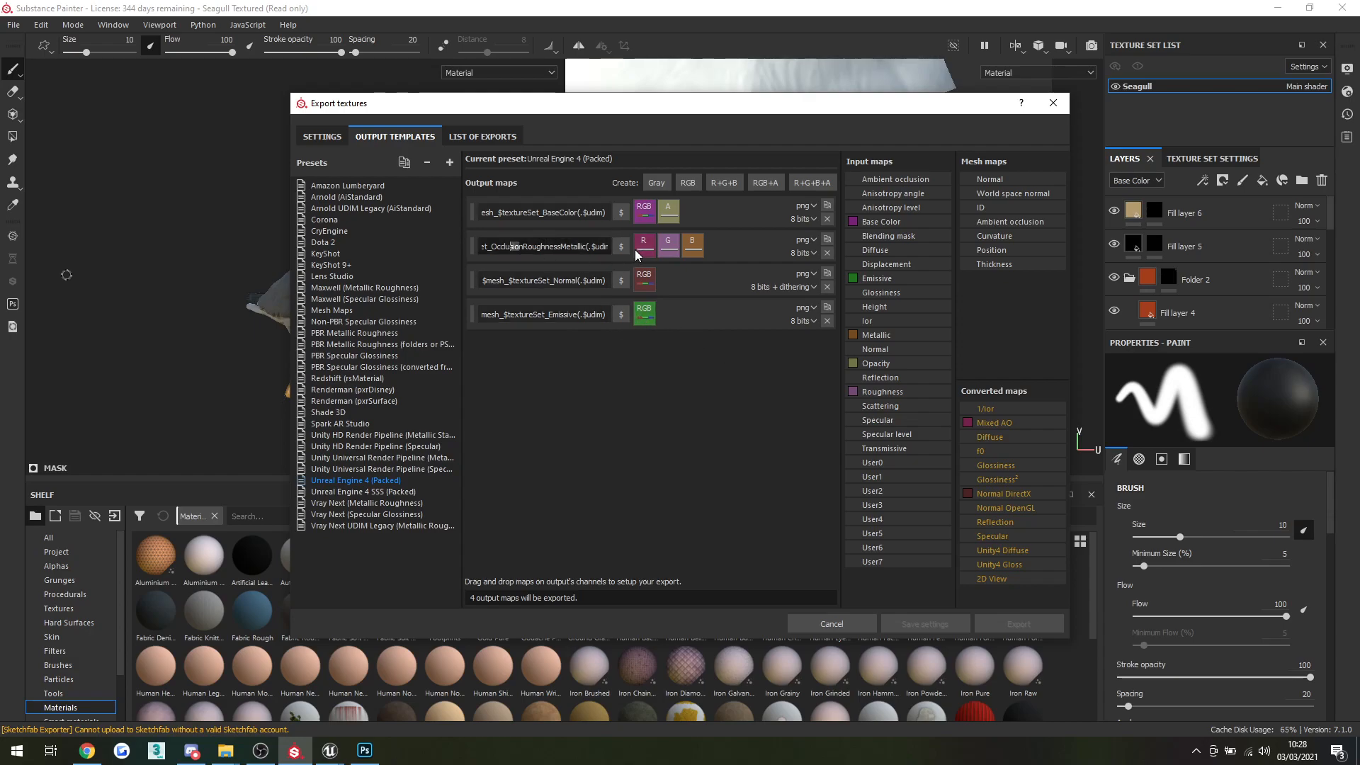
{"action": "left_click", "coordinate": [537, 250]}
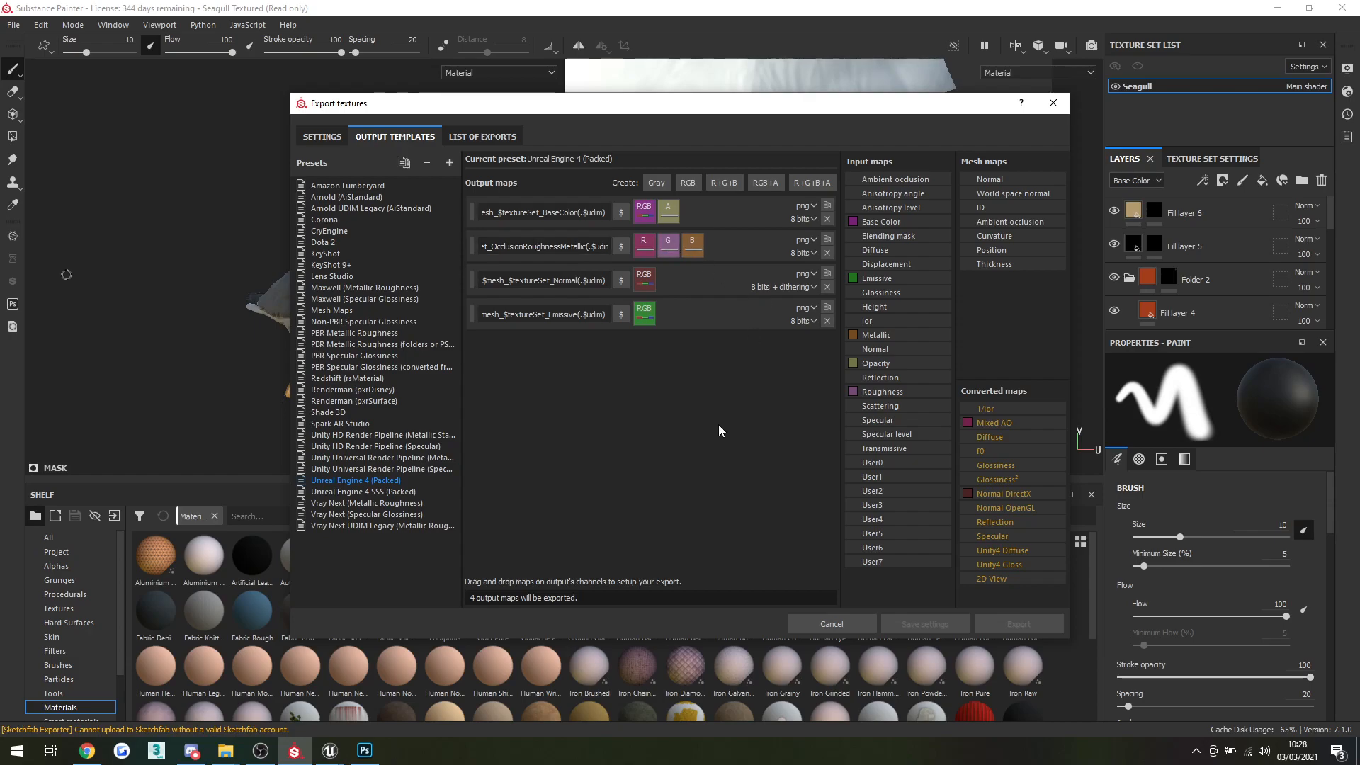
In the global export settings, set the output directory to the After Textures folder inside Texture Optimisation.
{"action": "left_click", "coordinate": [322, 137]}
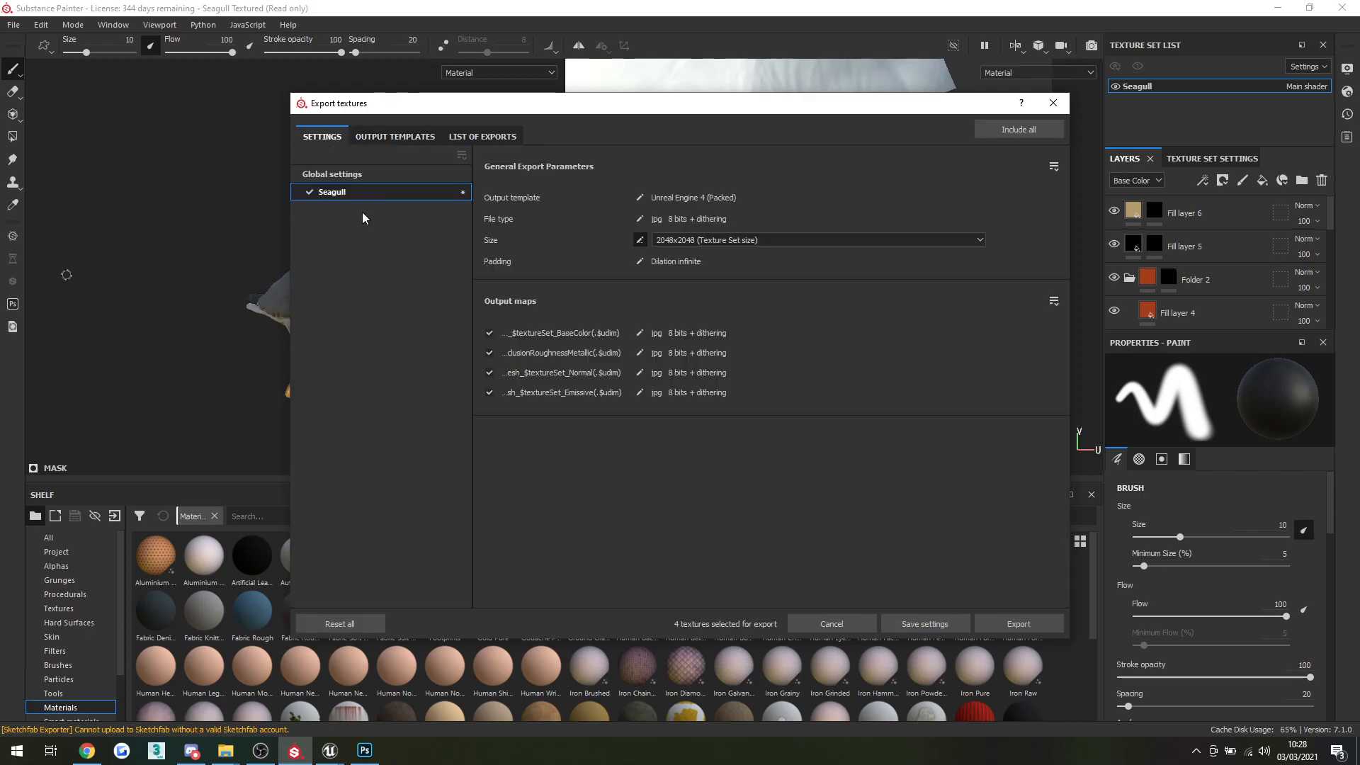
{"action": "left_click", "coordinate": [357, 179]}
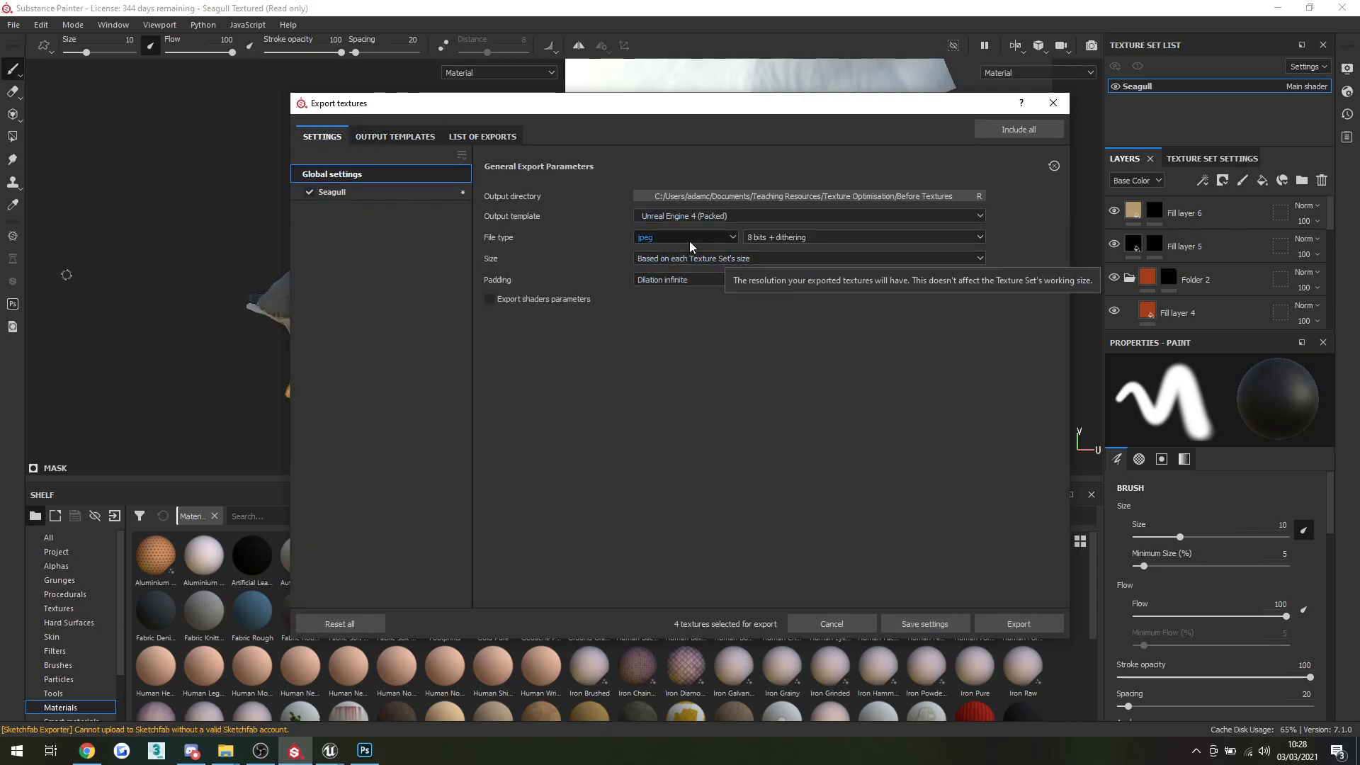
{"action": "left_click", "coordinate": [752, 204]}
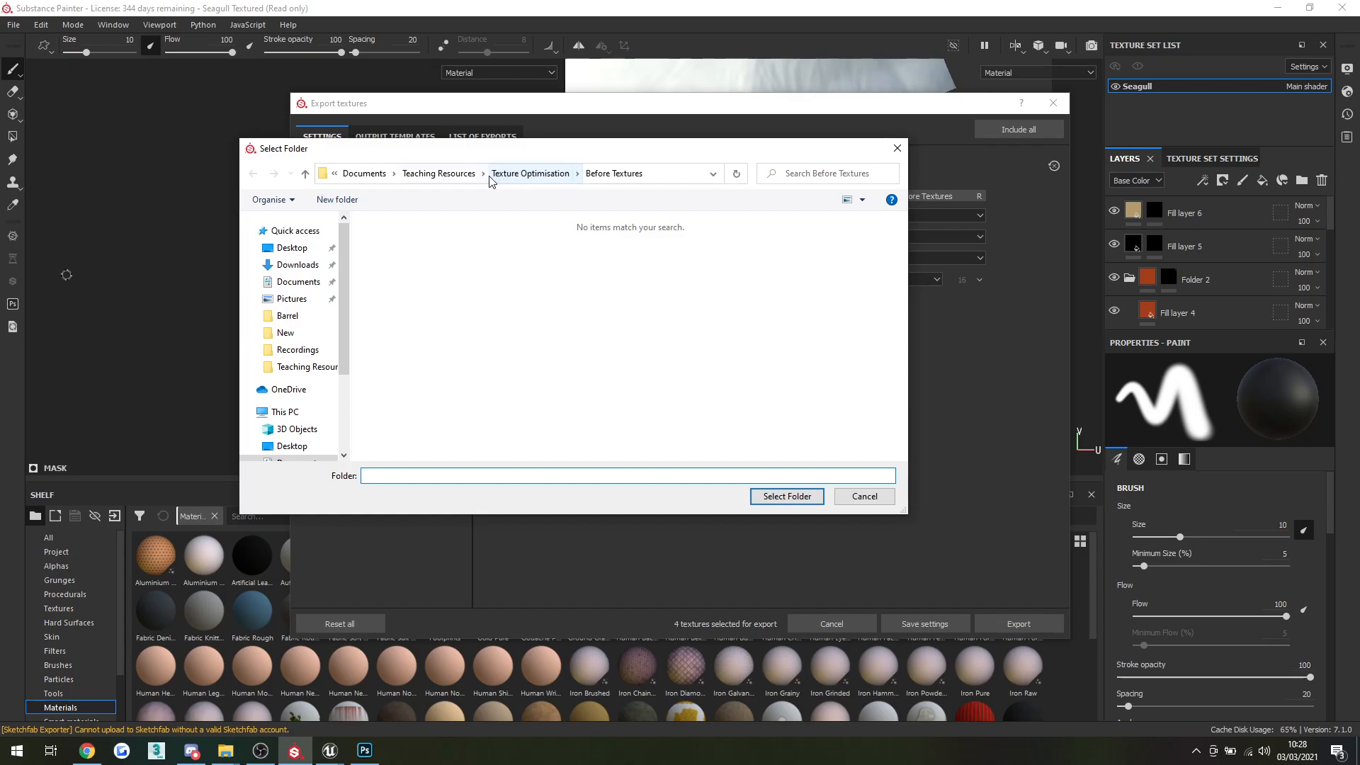
{"action": "left_click", "coordinate": [493, 176]}
{"action": "double_click", "coordinate": [425, 234]}
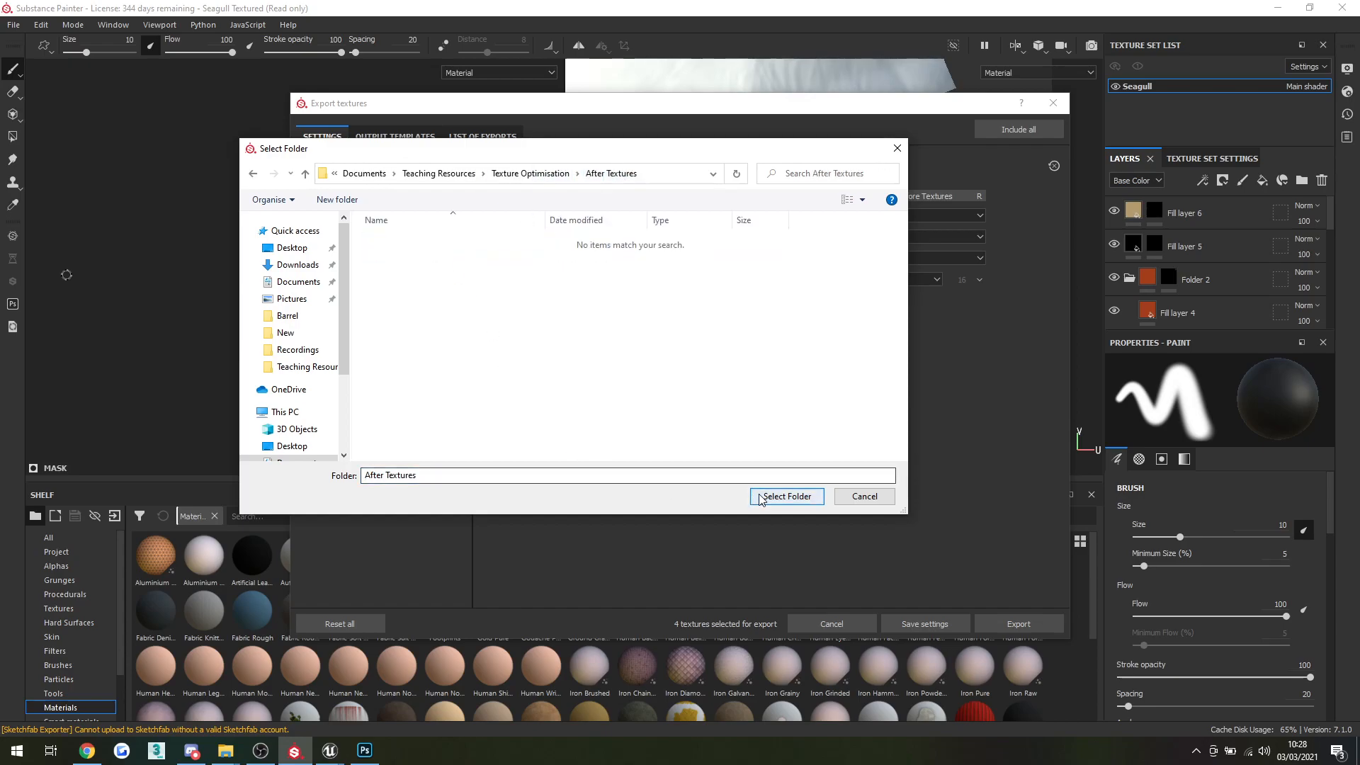
{"action": "left_click", "coordinate": [786, 497]}
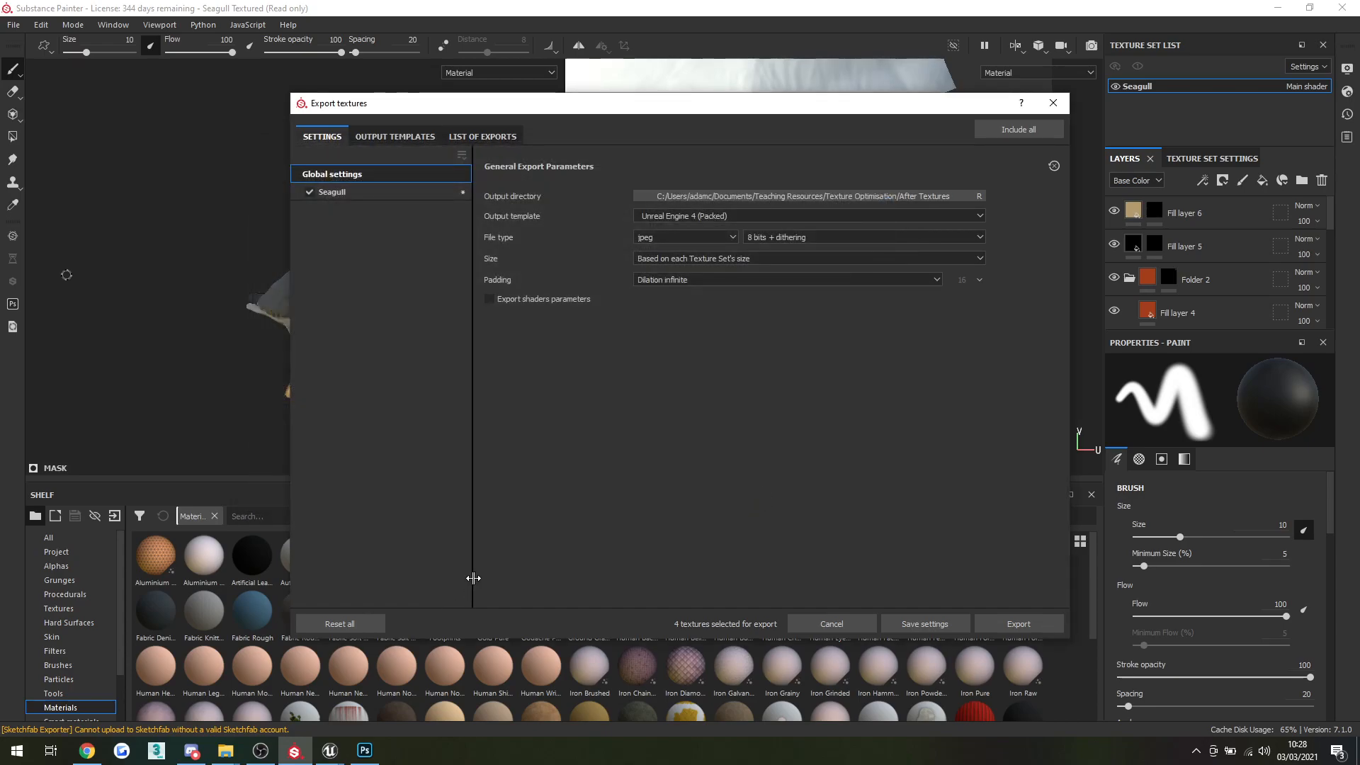
Browse File Explorer from Before Textures to the After Textures folder inside Texture Optimisation, and minimise the window.
{"action": "left_click", "coordinate": [225, 751]}
{"action": "left_click", "coordinate": [186, 688]}
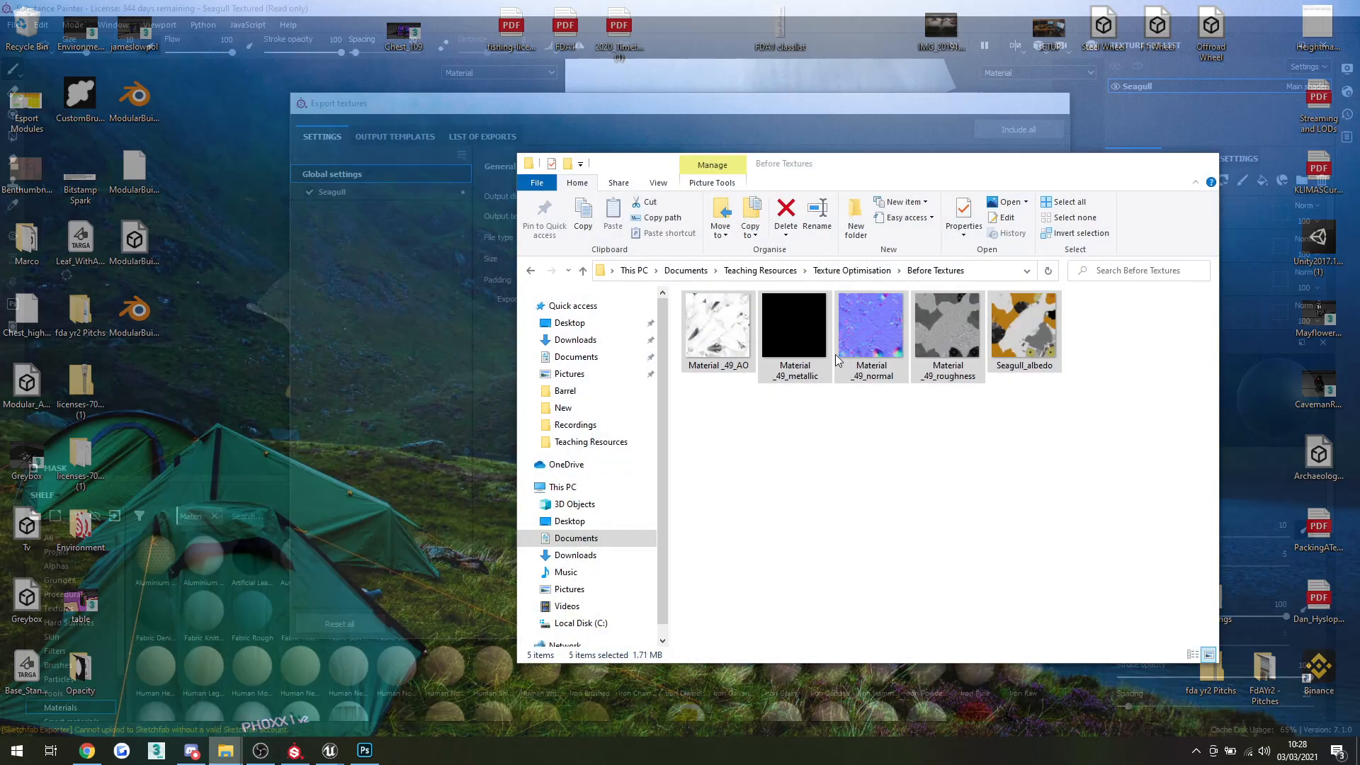
{"action": "left_click", "coordinate": [852, 271]}
{"action": "double_click", "coordinate": [784, 326]}
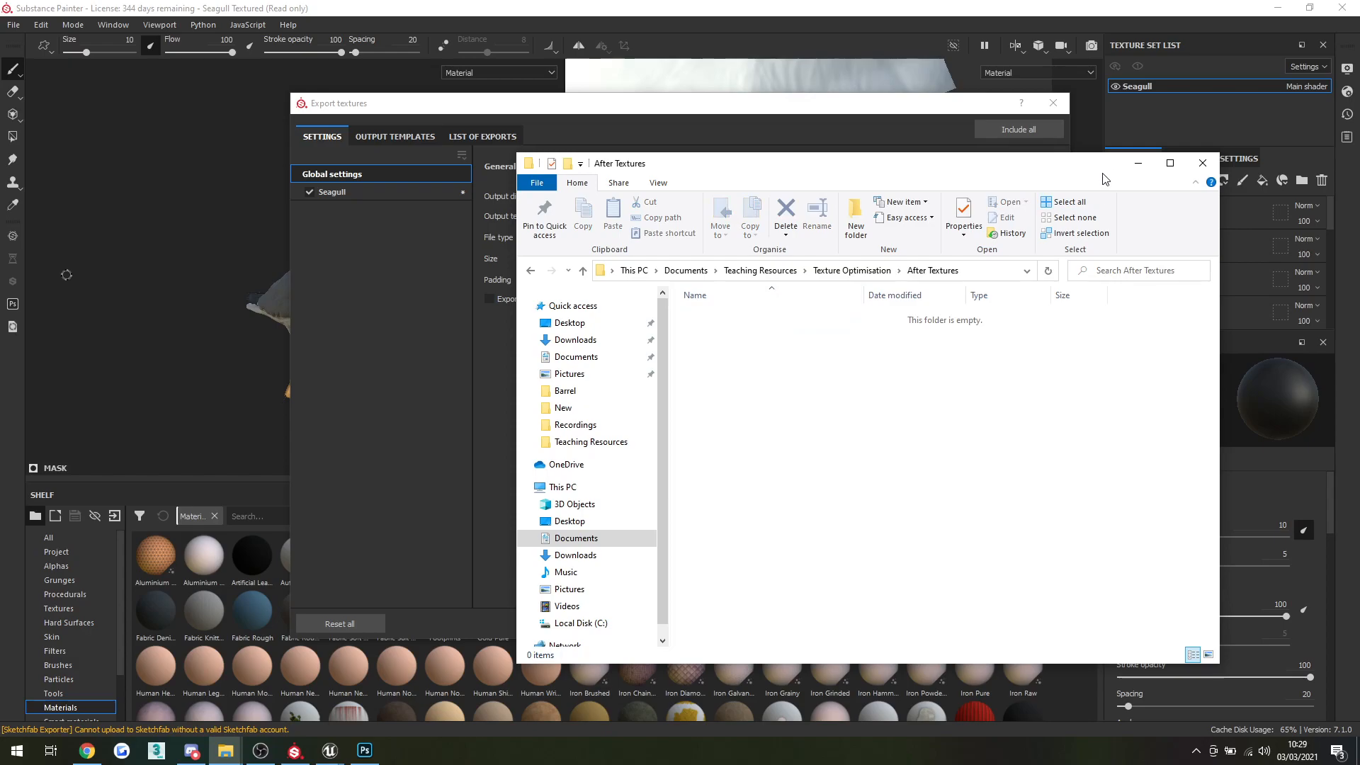
{"action": "left_click", "coordinate": [1137, 163]}
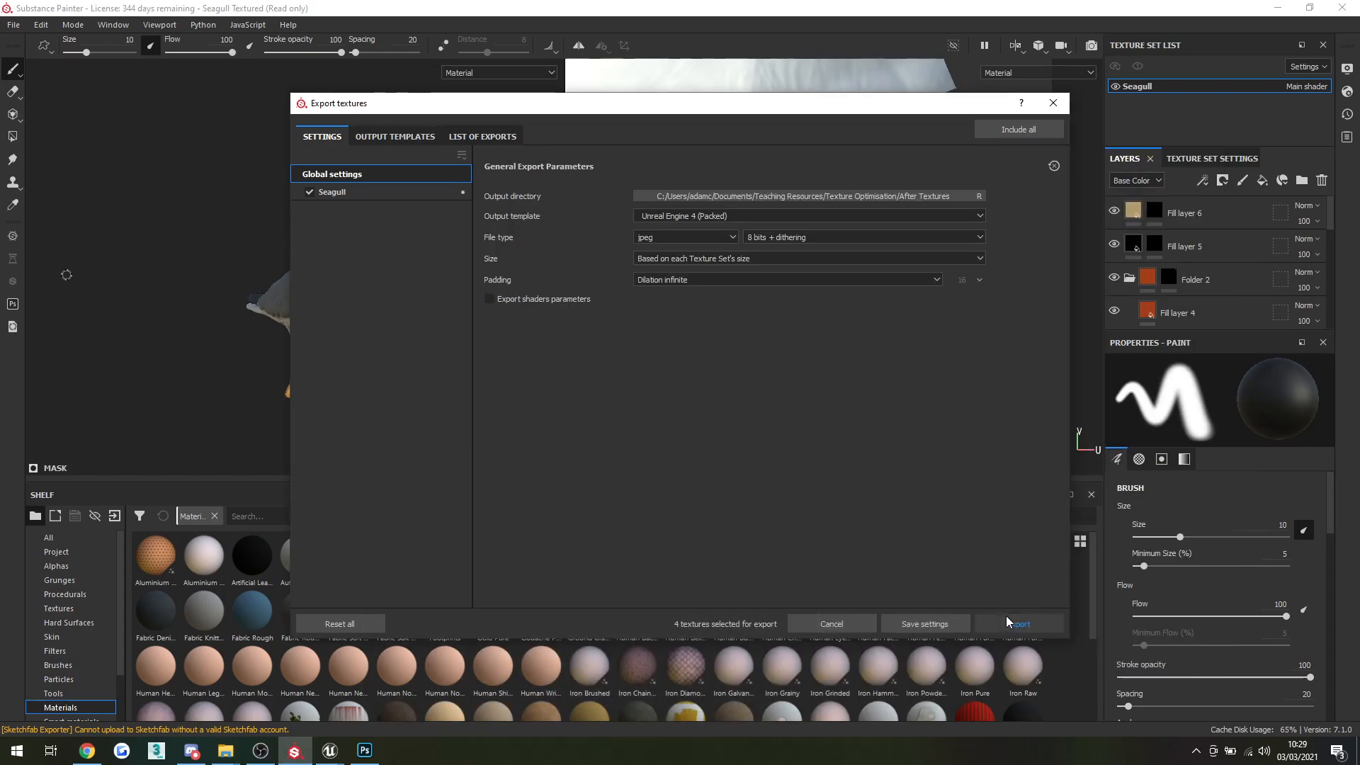
Export the Seagull texture set as jpeg with the Unreal Engine 4 (Packed) template.
{"action": "left_click", "coordinate": [1000, 624]}
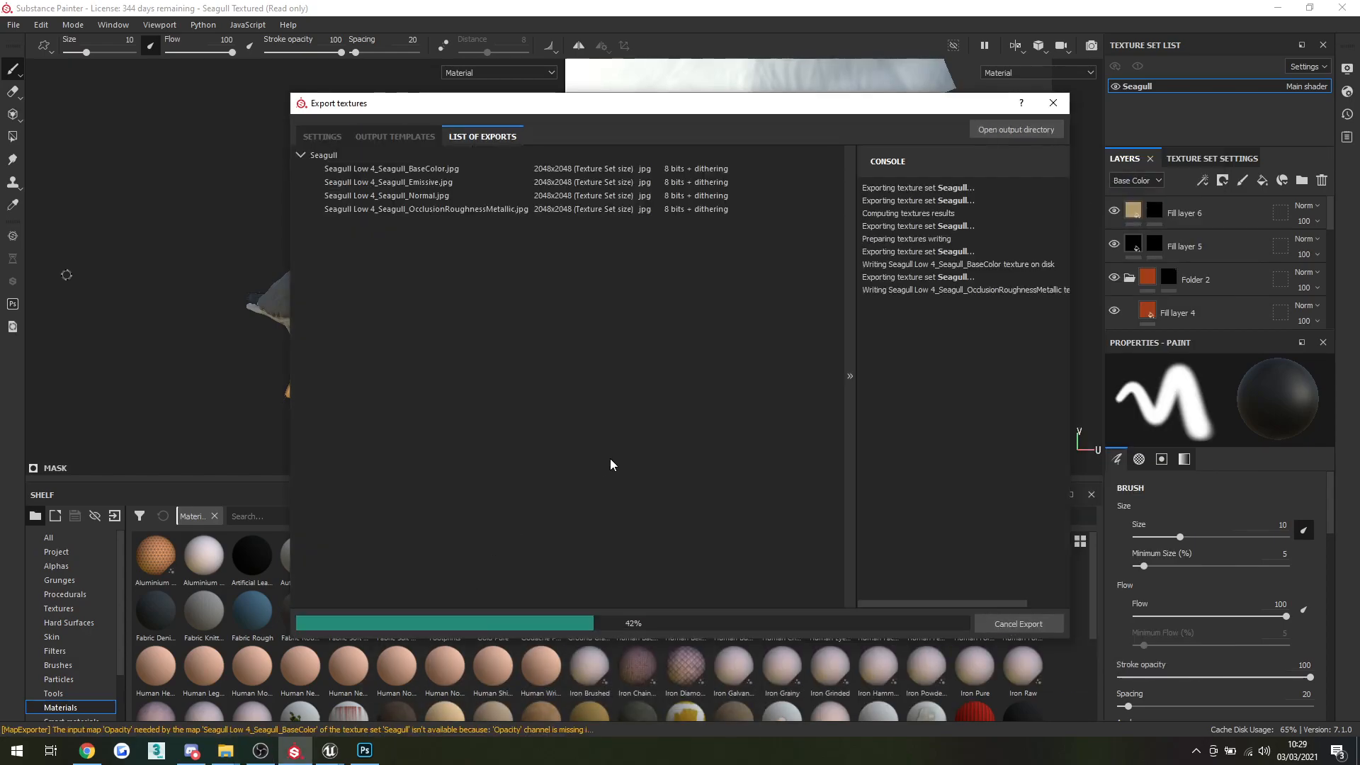
{"action": "mouse_move", "coordinate": [221, 754]}
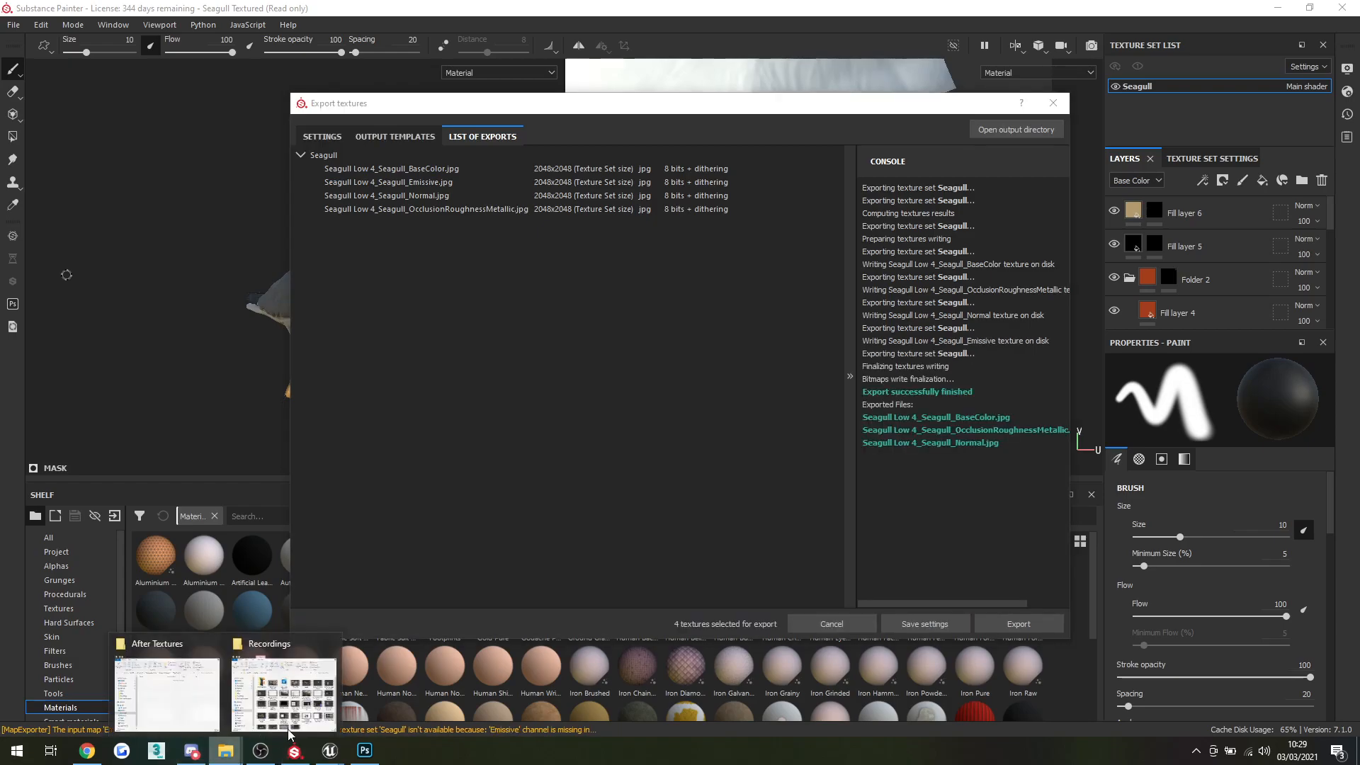
Bring up the After Textures folder in File Explorer and display the exported textures as large thumbnails.
{"action": "left_click", "coordinate": [170, 690]}
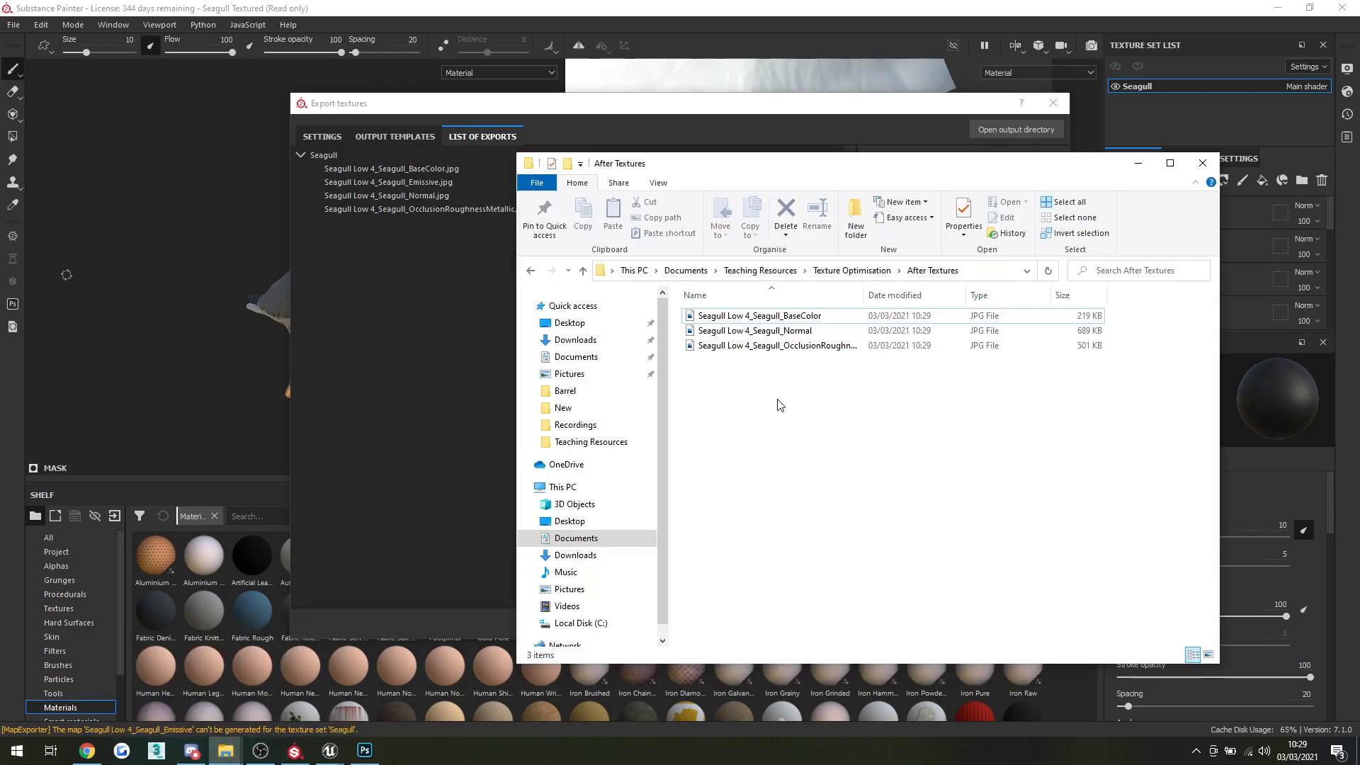
{"action": "left_click", "coordinate": [793, 330]}
{"action": "left_click", "coordinate": [1208, 655]}
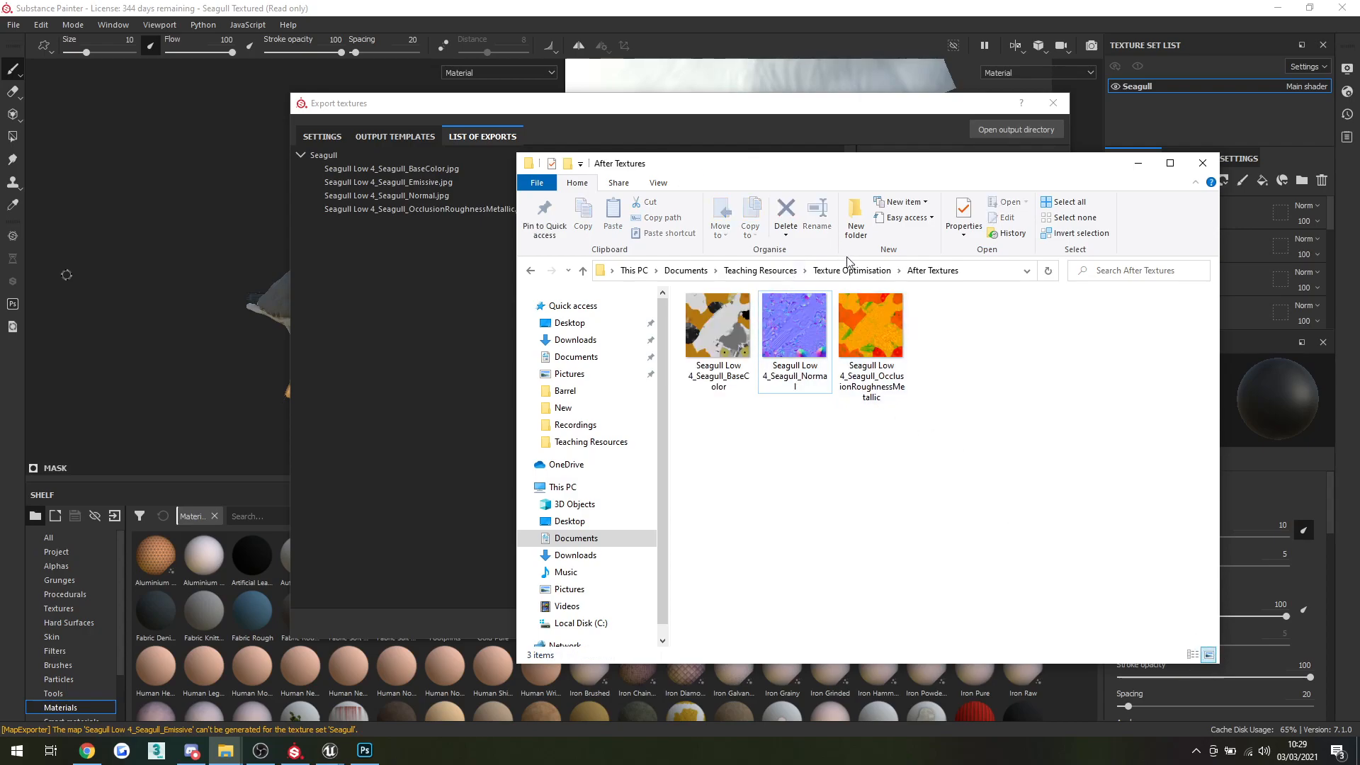
Compare the combined file size of the After Textures set with the Before Textures set, ending in the After Textures folder.
{"action": "left_click_drag", "start_coordinate": [942, 422], "coordinate": [715, 351]}
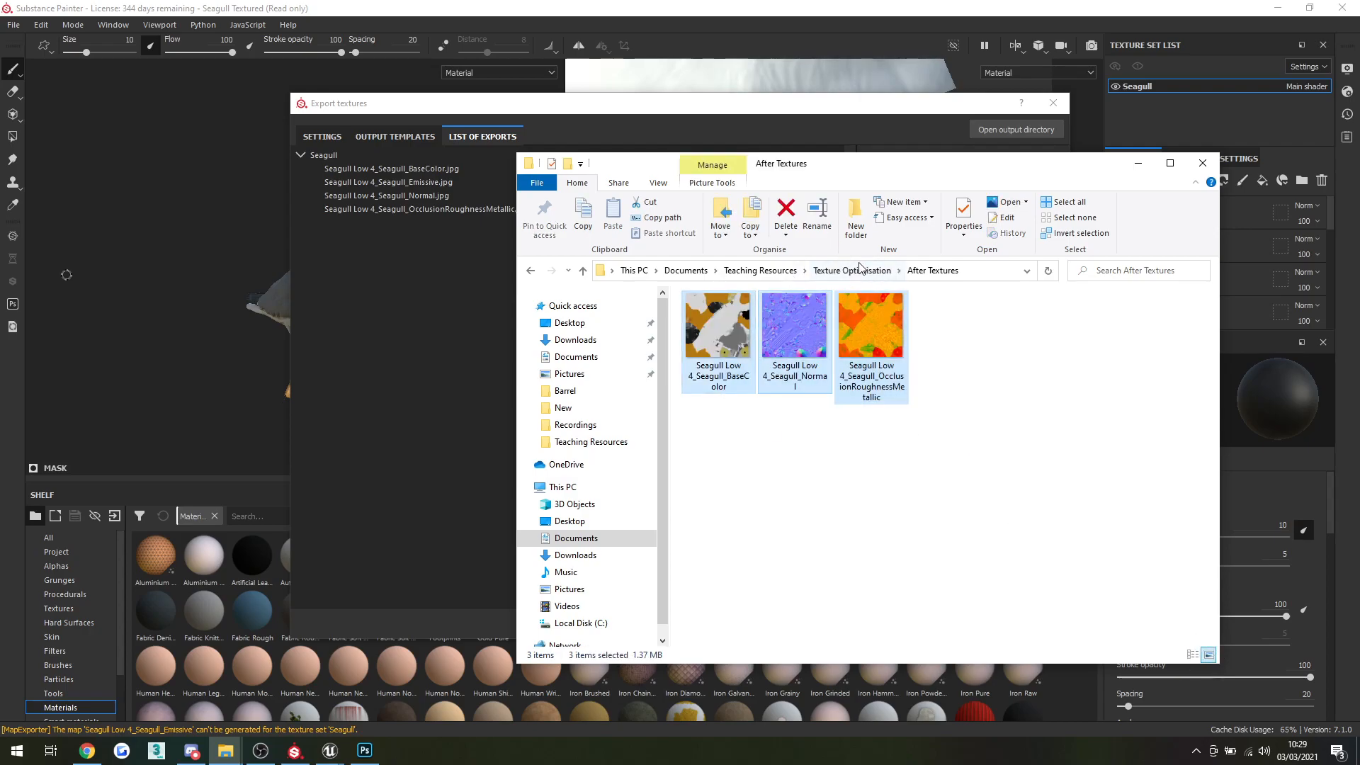
{"action": "left_click", "coordinate": [882, 269]}
{"action": "double_click", "coordinate": [834, 333]}
{"action": "left_click_drag", "start_coordinate": [1073, 430], "coordinate": [696, 327]}
{"action": "left_click", "coordinate": [923, 274]}
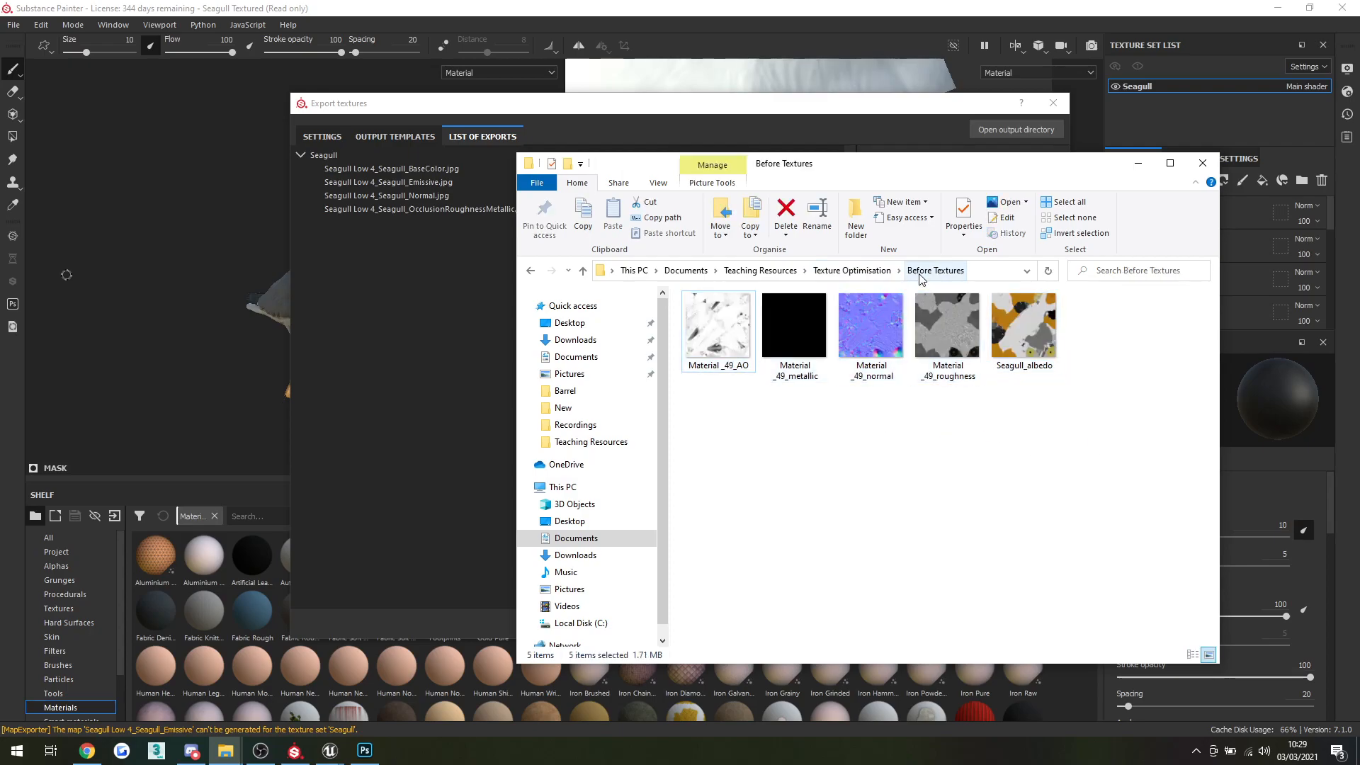
{"action": "left_click", "coordinate": [854, 270]}
{"action": "double_click", "coordinate": [730, 320]}
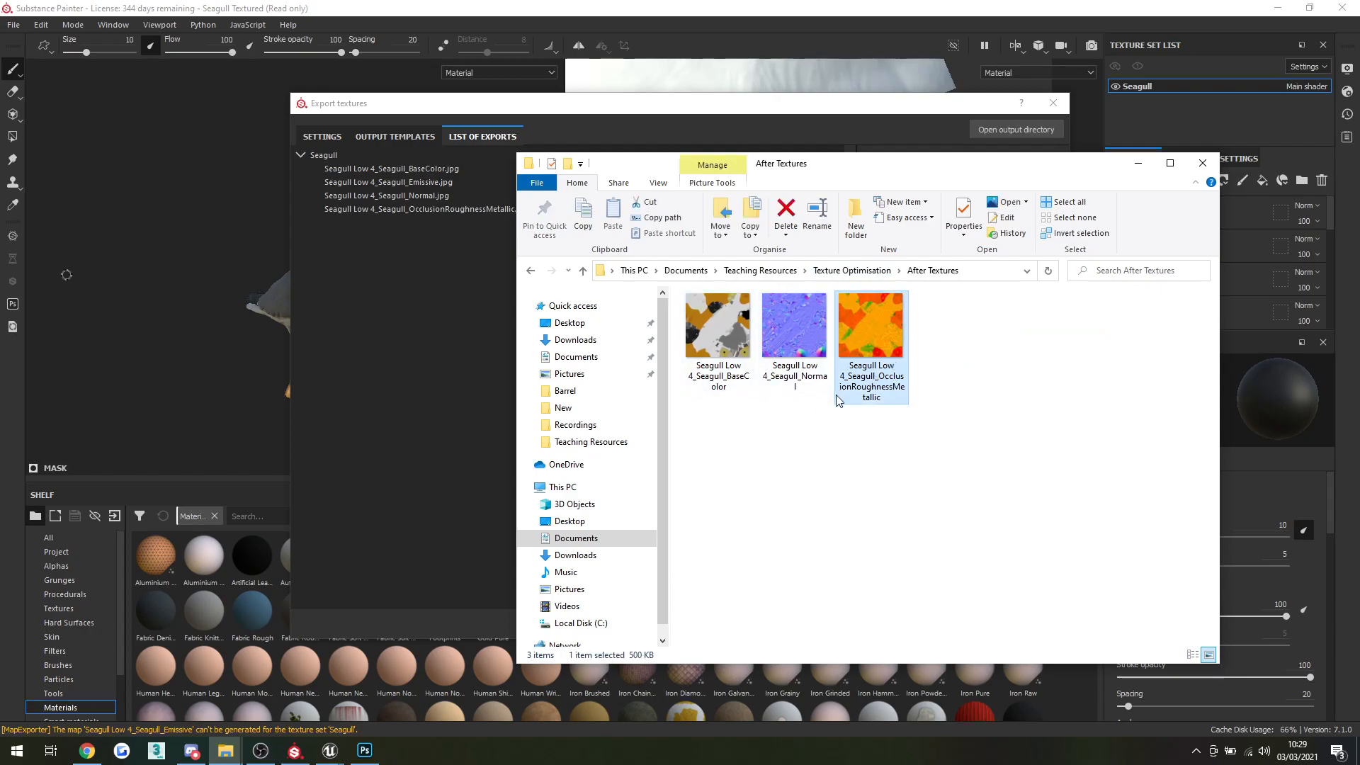
{"action": "left_click", "coordinate": [813, 420]}
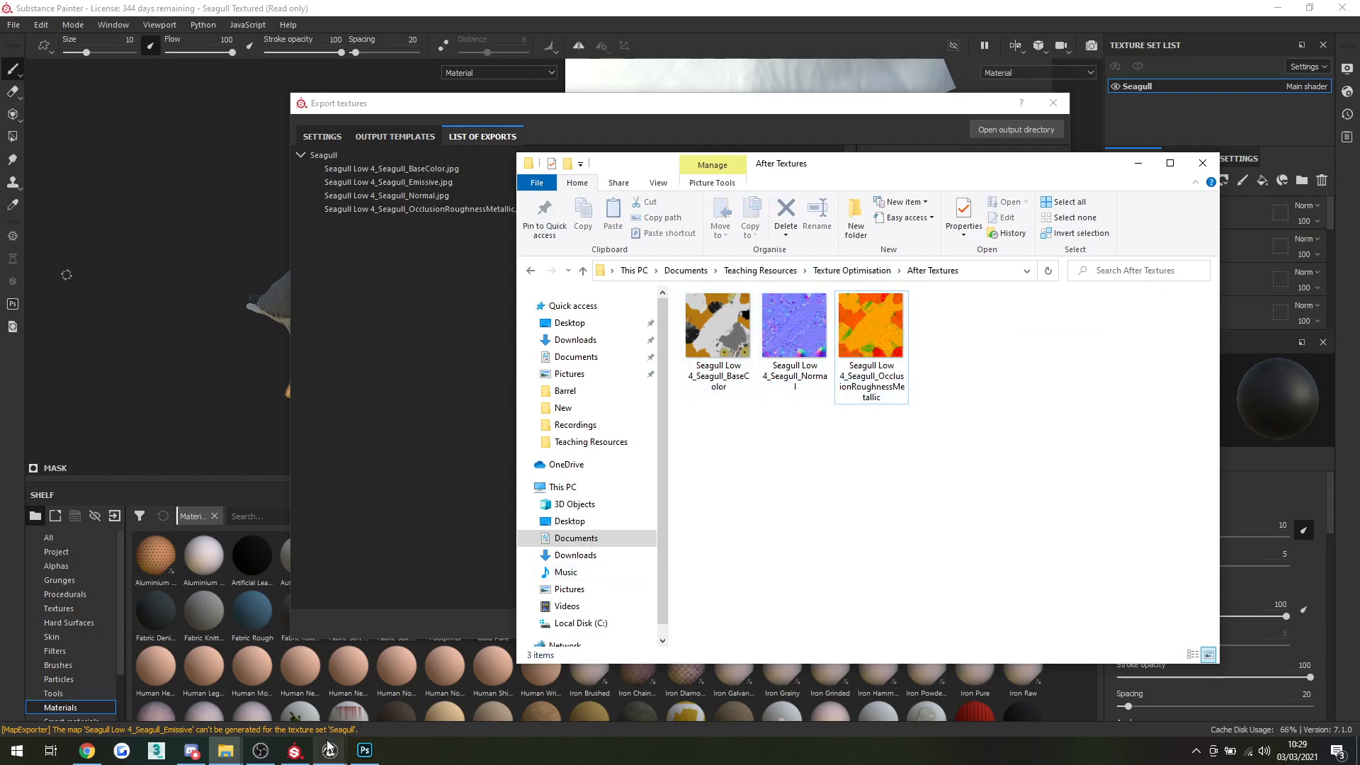
Switch to Unreal Editor, minimise the material editor, and create a folder named After_Textures inside the Seagull content folder.
{"action": "mouse_move", "coordinate": [330, 748]}
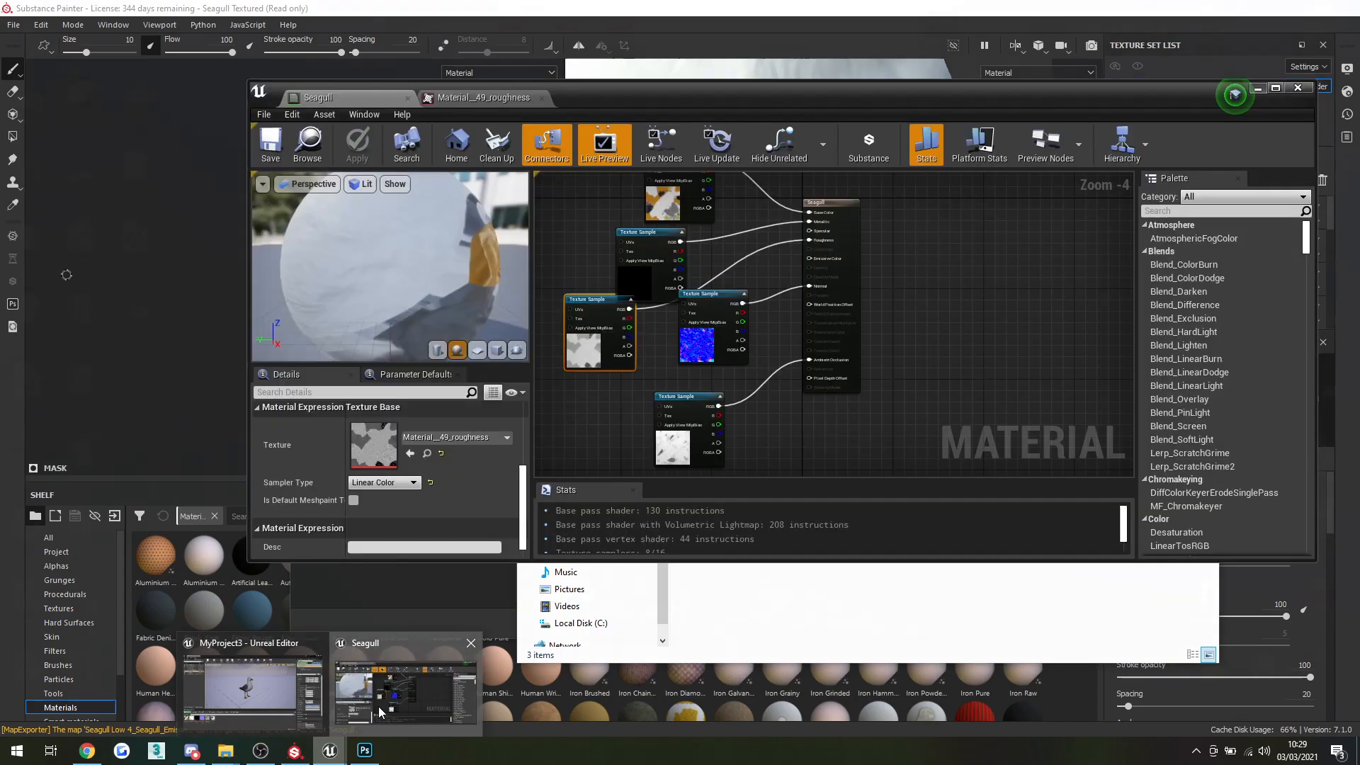
{"action": "left_click", "coordinate": [405, 686]}
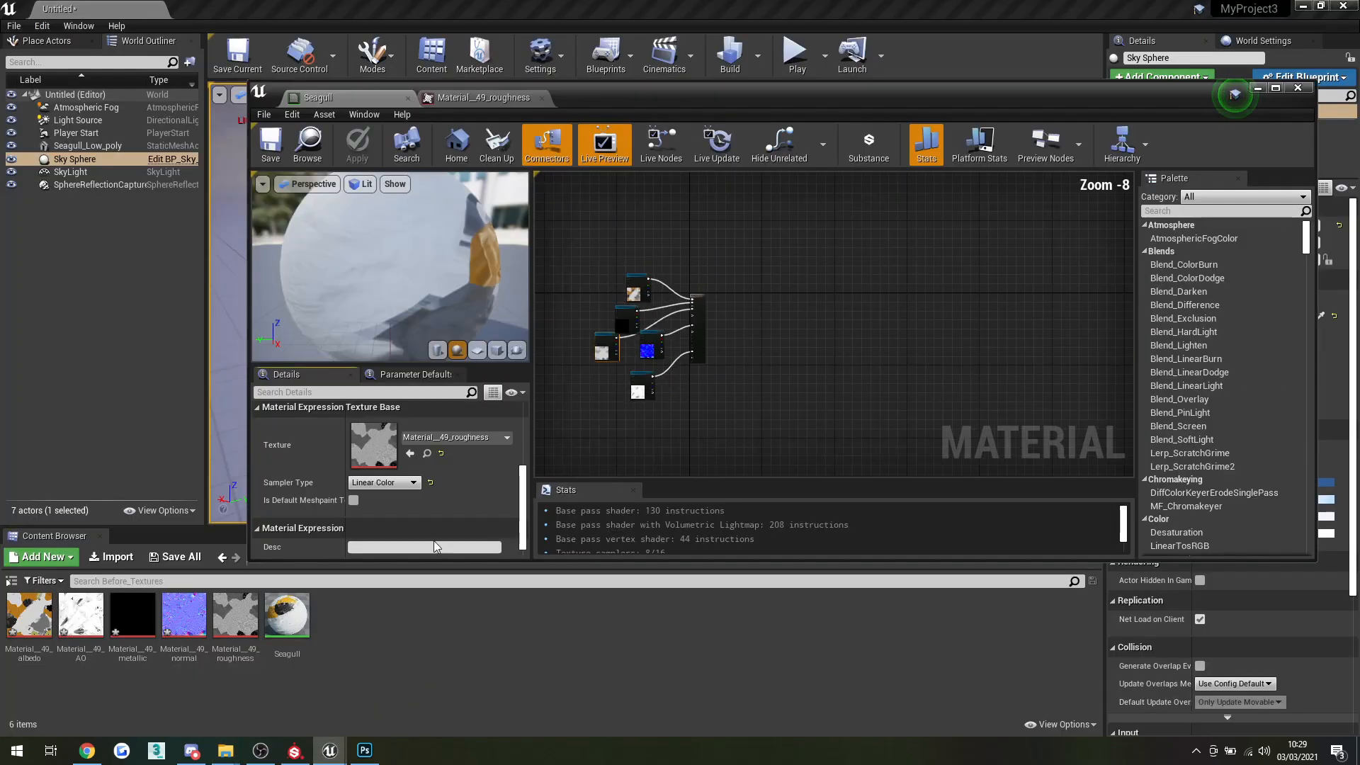
{"action": "left_click", "coordinate": [1260, 90]}
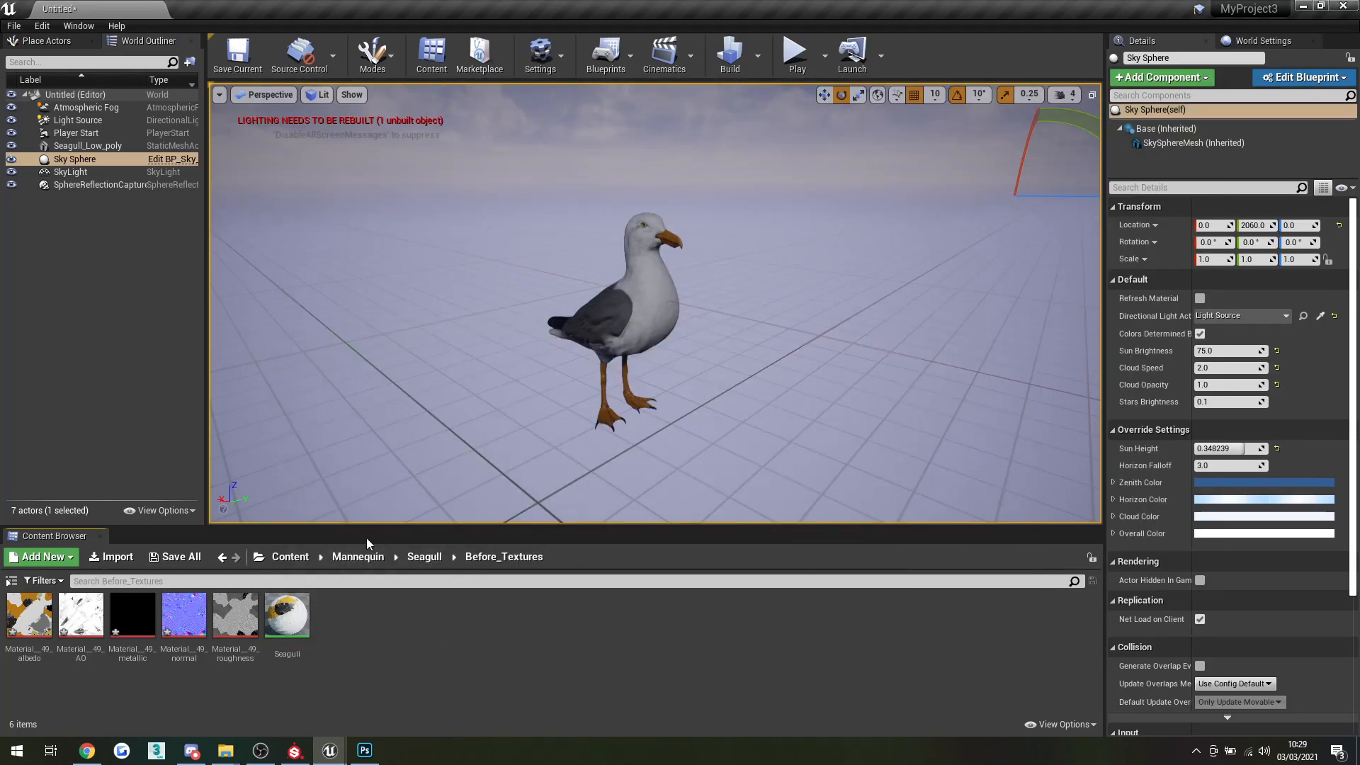
{"action": "left_click", "coordinate": [422, 563]}
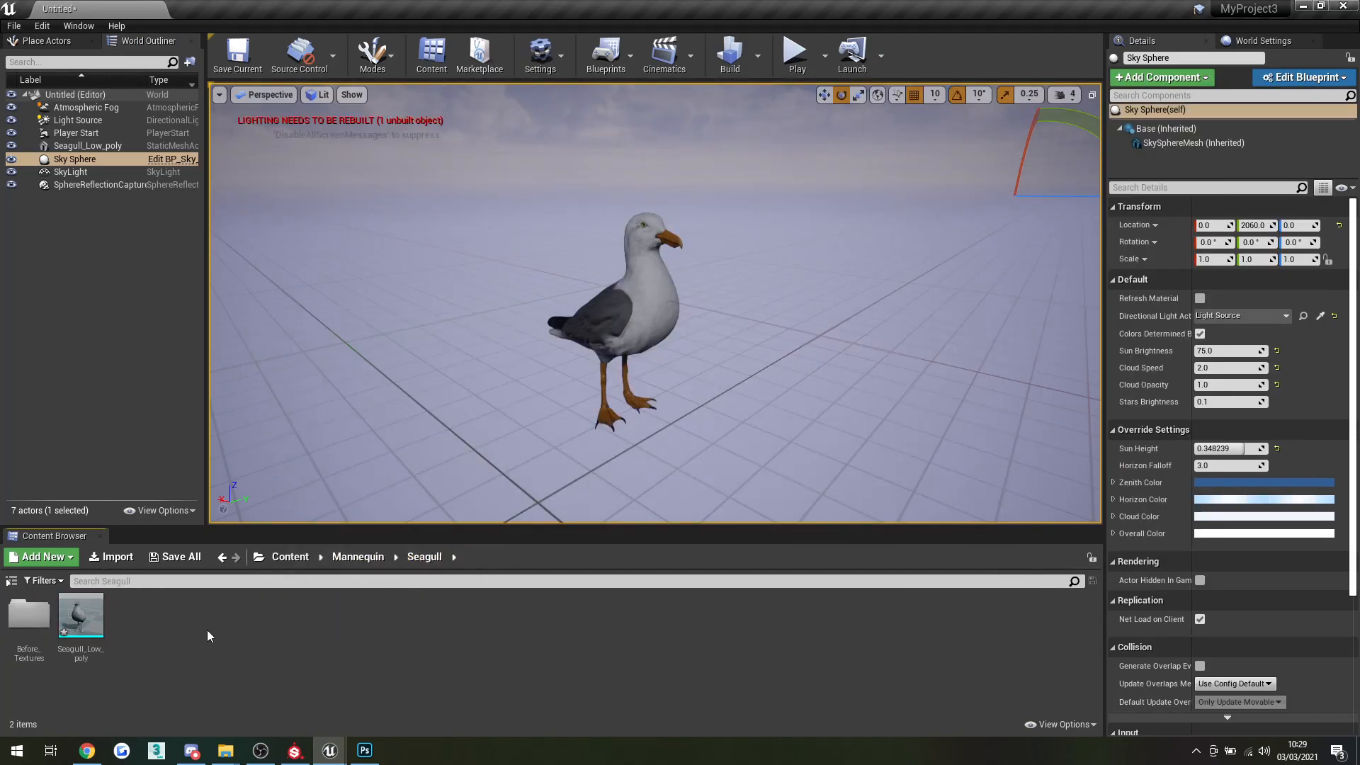
{"action": "right_click", "coordinate": [207, 634]}
{"action": "left_click", "coordinate": [291, 152]}
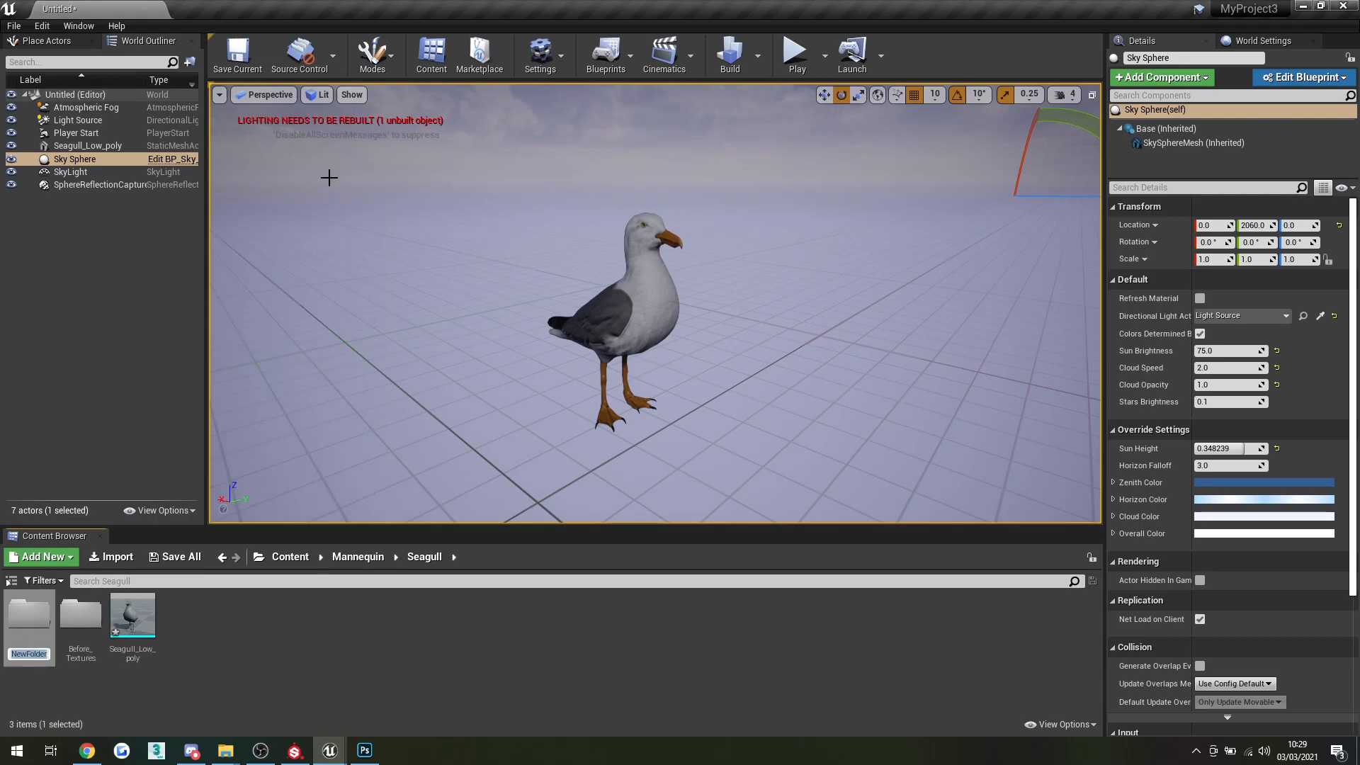
{"action": "type", "text": "After"}
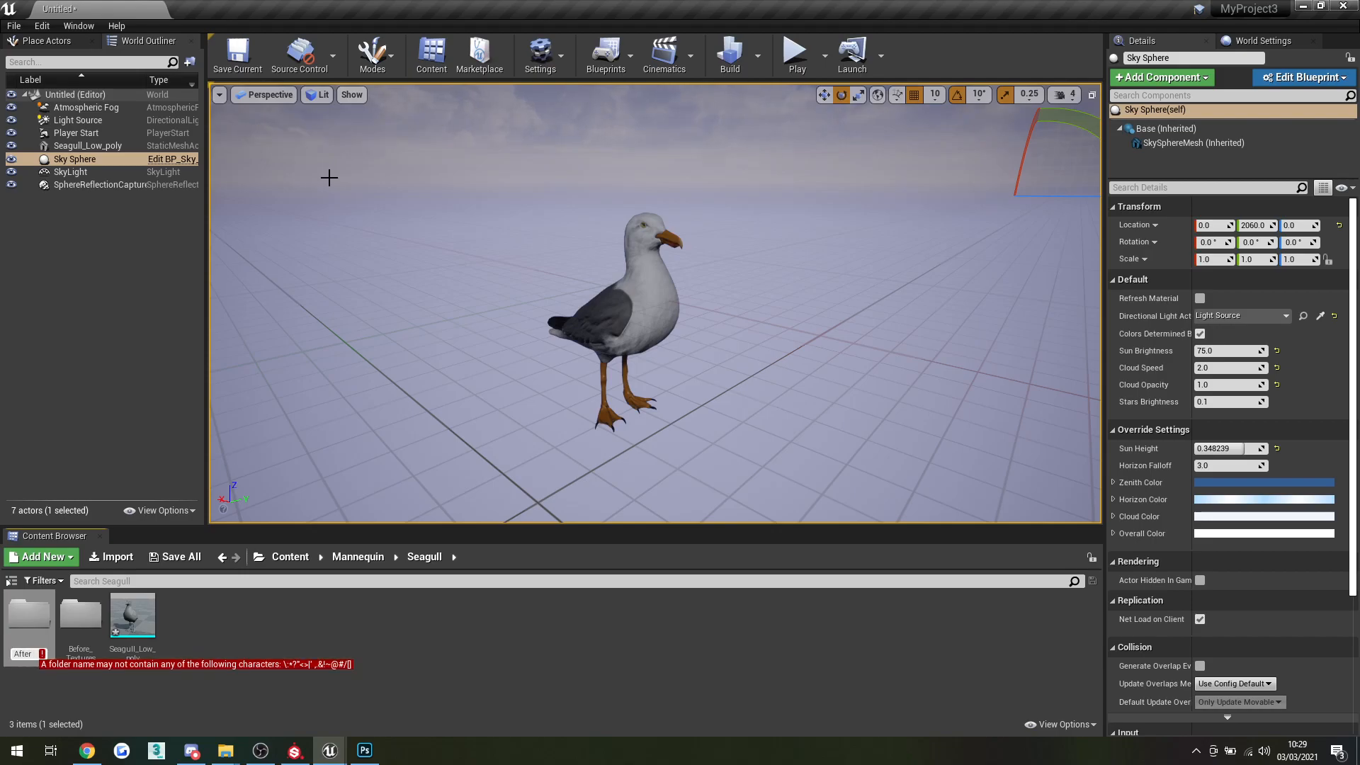
{"action": "key", "text": "BackSpace"}
{"action": "type", "text": "_"}
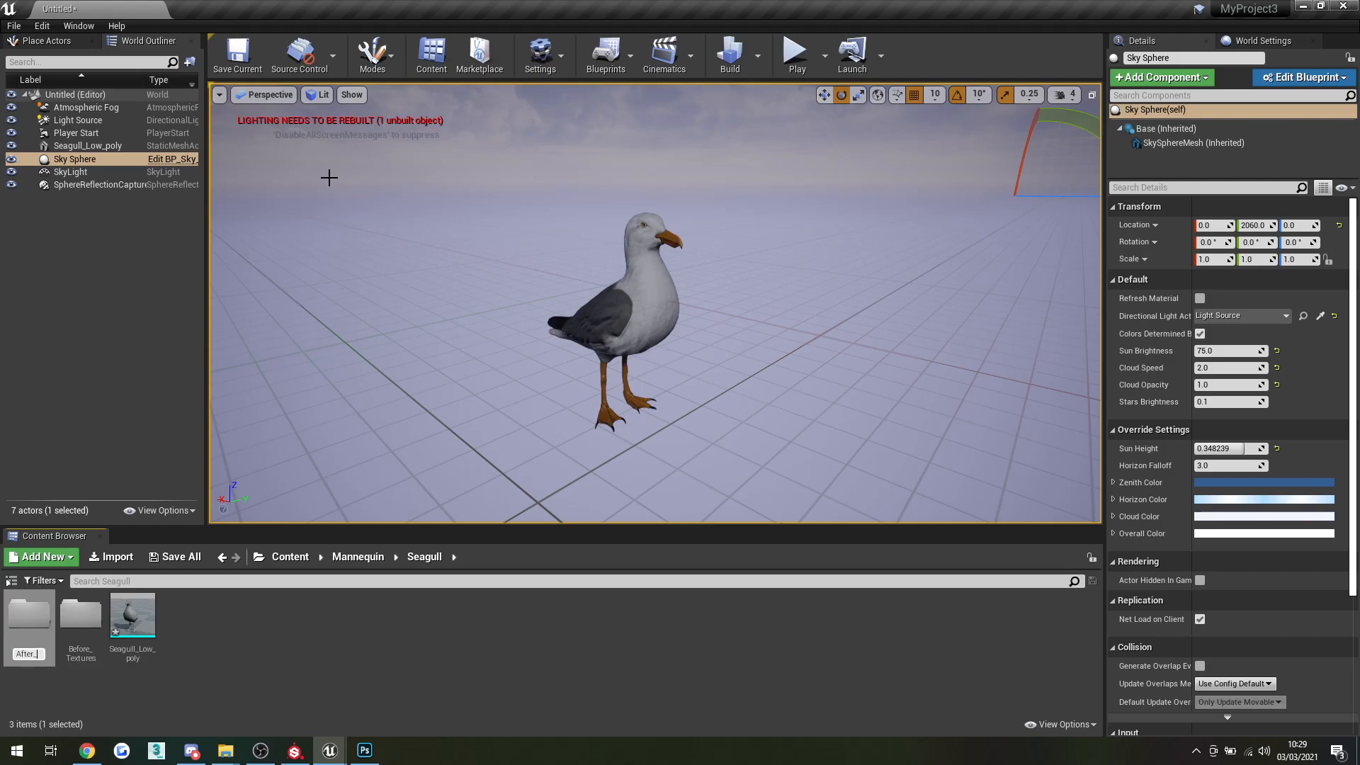
{"action": "type", "text": "Textures"}
{"action": "key", "text": "Return"}
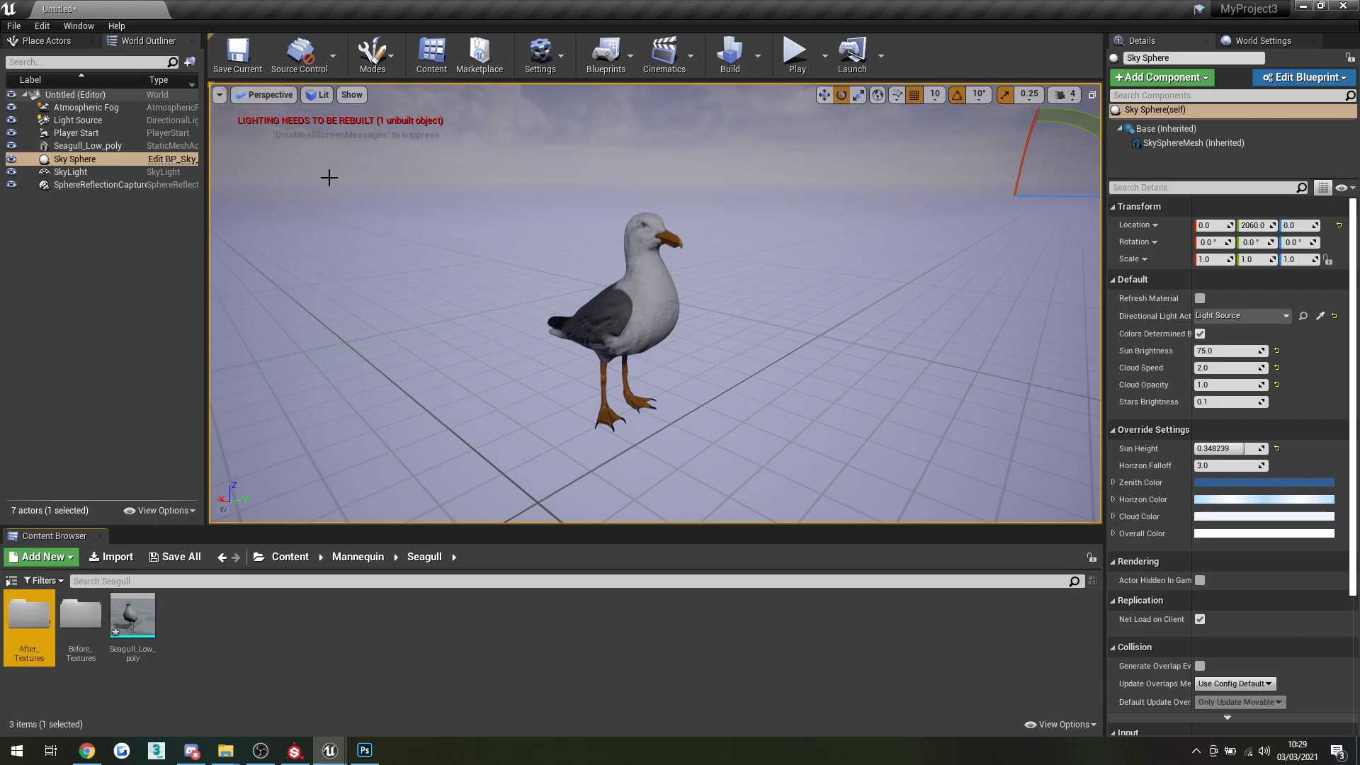
Import the exported BaseColor, Normal and OcclusionRoughnessMetallic textures from File Explorer into the After_Textures content folder.
{"action": "double_click", "coordinate": [41, 615]}
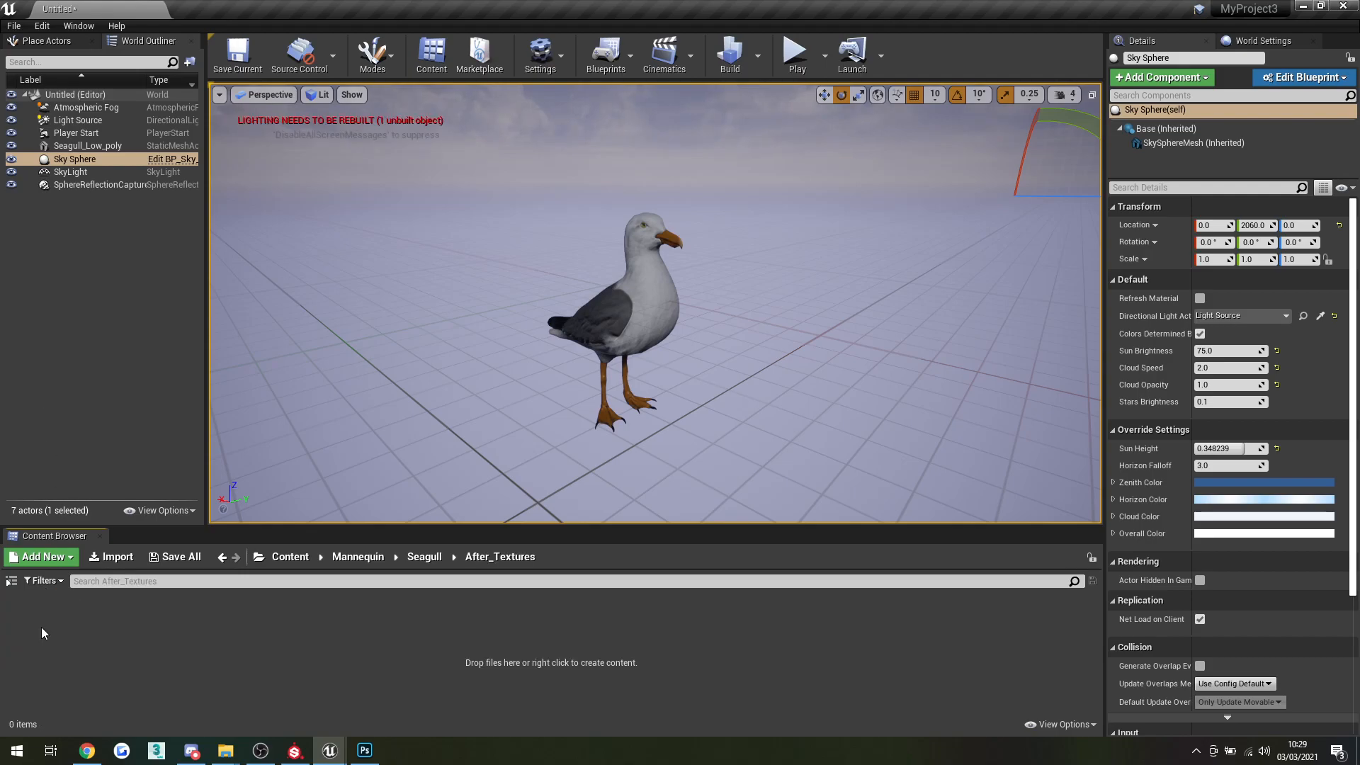
{"action": "mouse_move", "coordinate": [227, 751]}
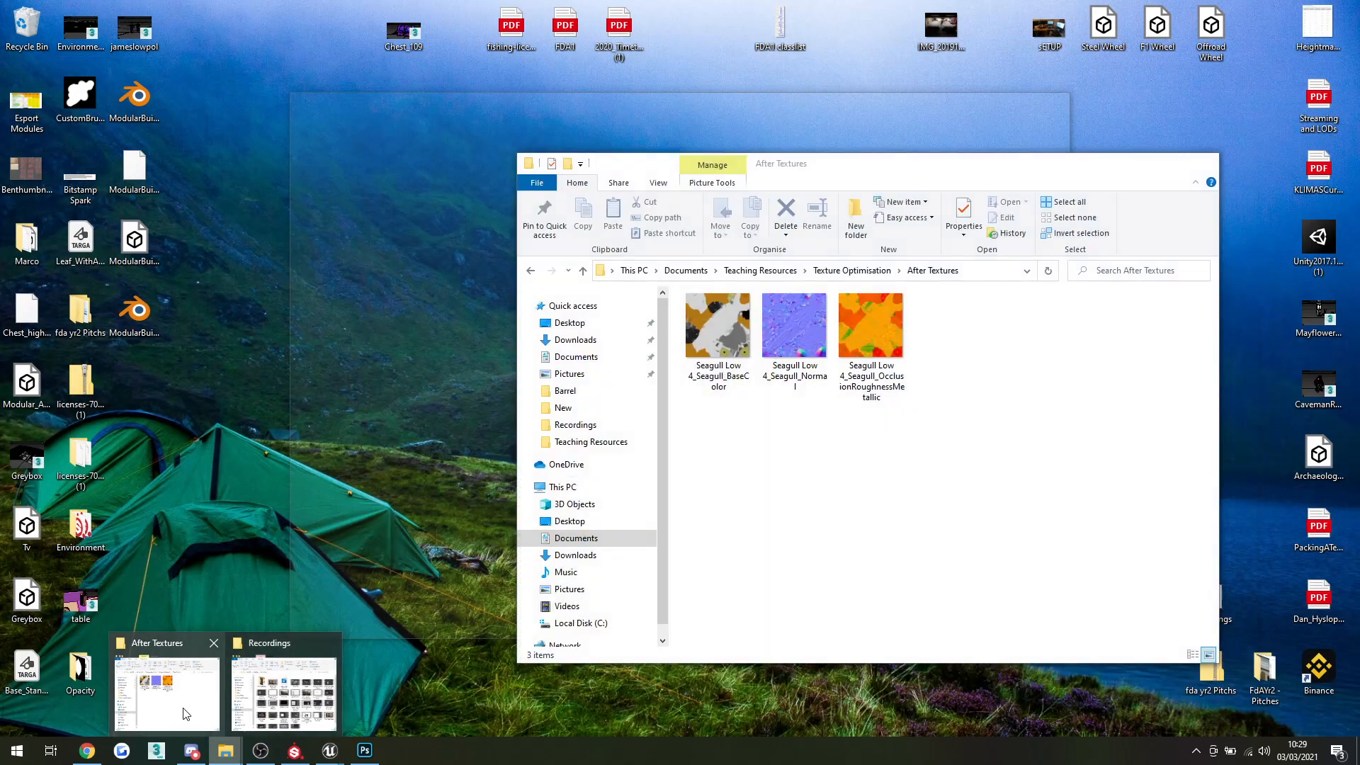
{"action": "left_click", "coordinate": [167, 704]}
{"action": "left_click_drag", "start_coordinate": [953, 488], "coordinate": [163, 642]}
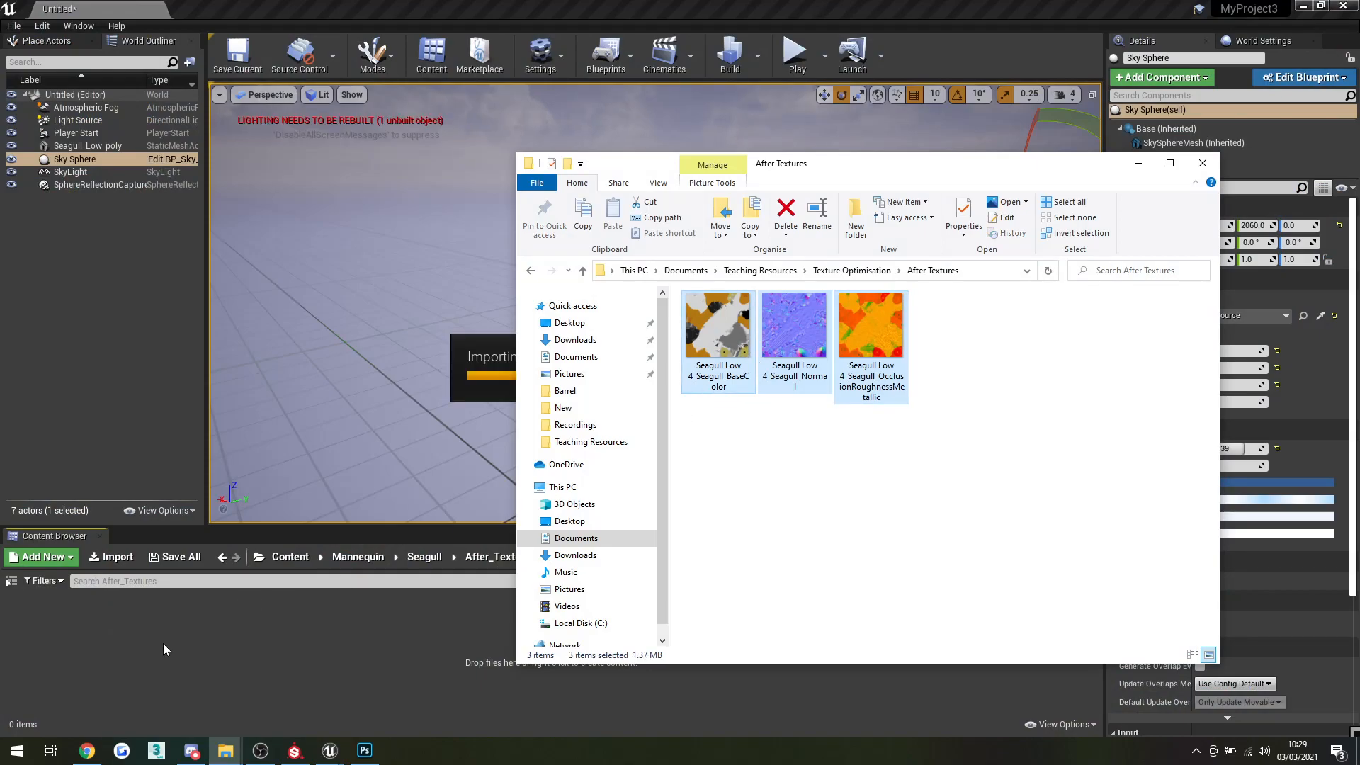
{"action": "left_click", "coordinate": [1138, 163]}
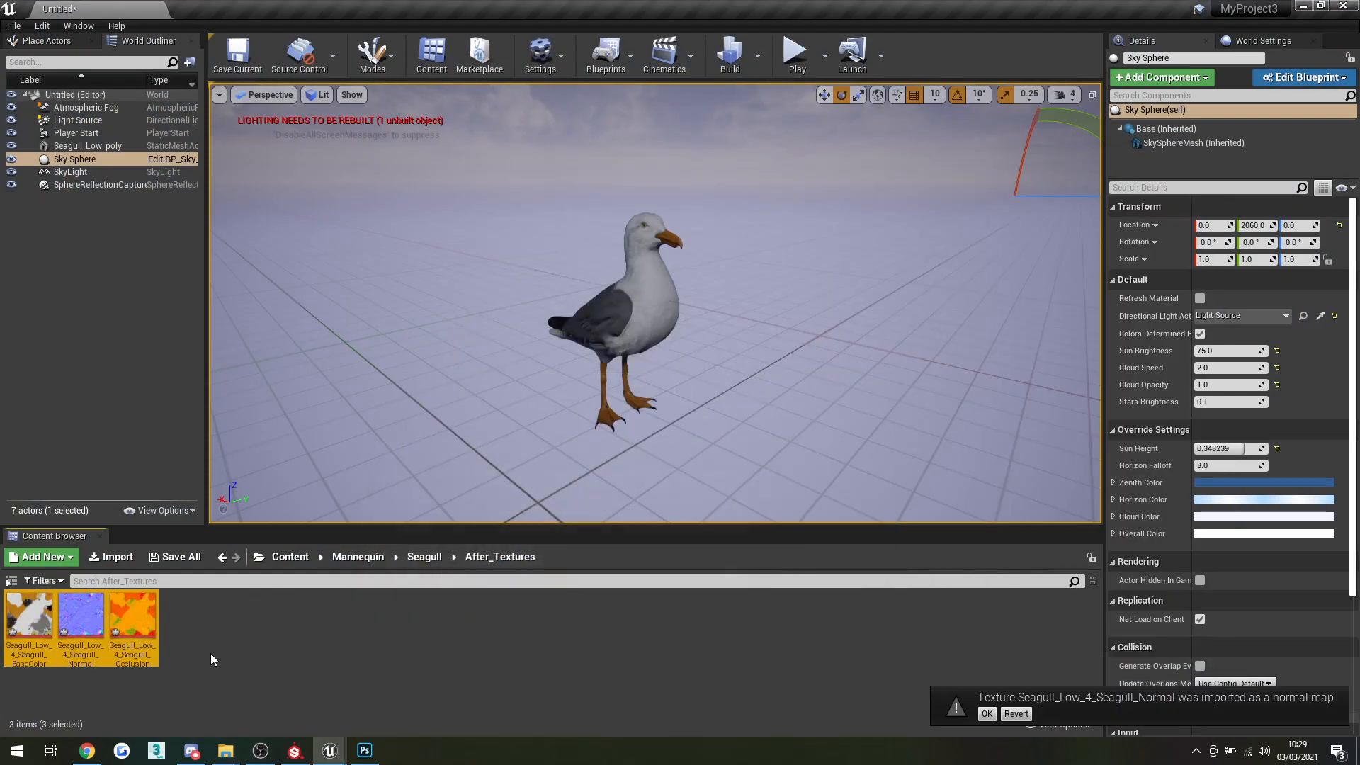
Create a material named SeagullNew in the After_Textures folder.
{"action": "right_click", "coordinate": [203, 631]}
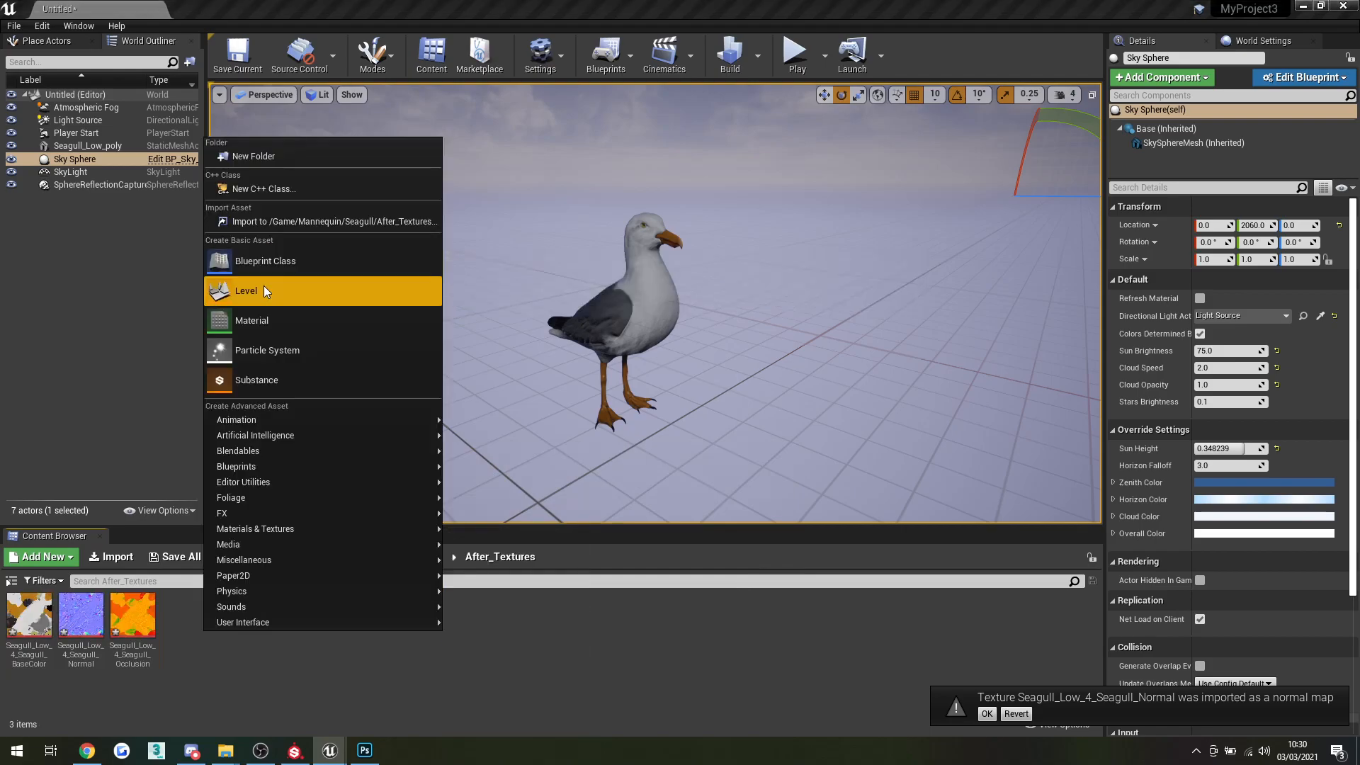
{"action": "left_click", "coordinate": [273, 320]}
{"action": "type", "text": "SeagullNew"}
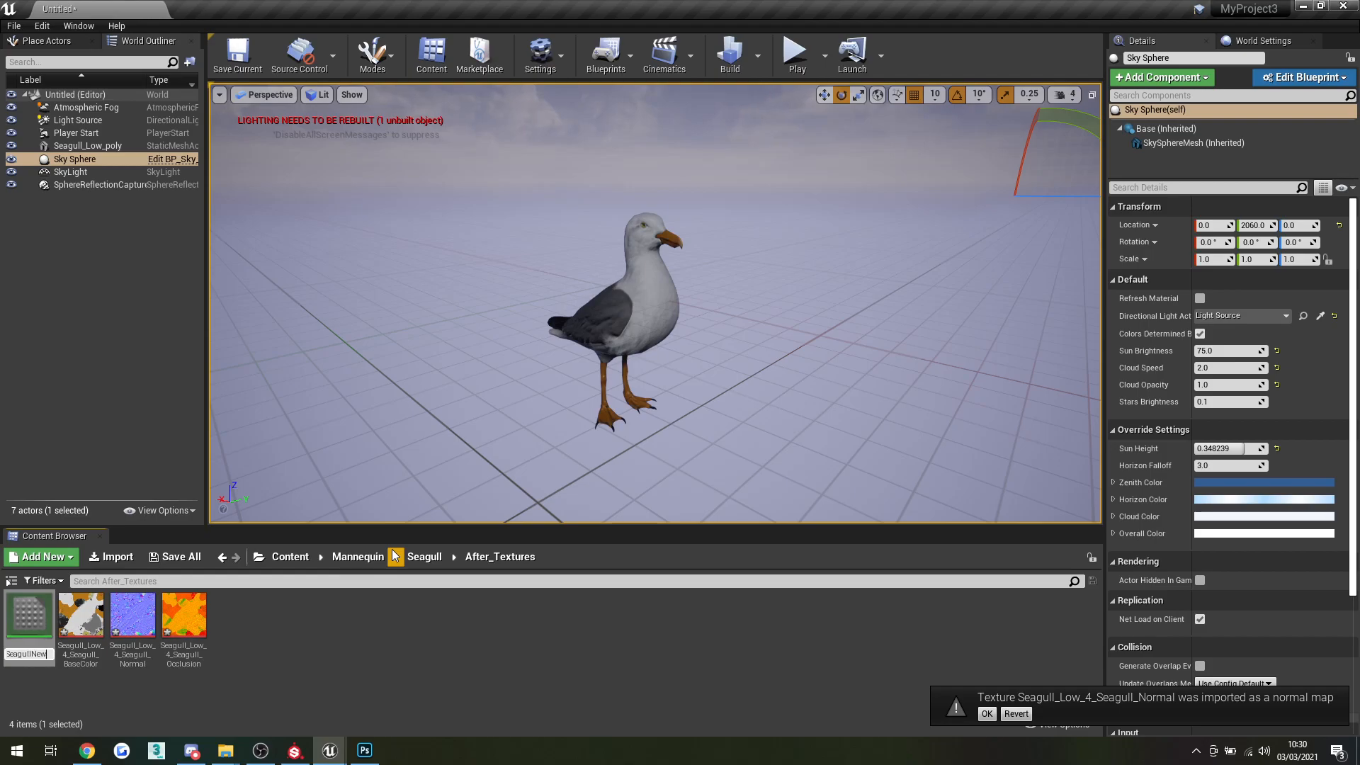
{"action": "key", "text": "Return"}
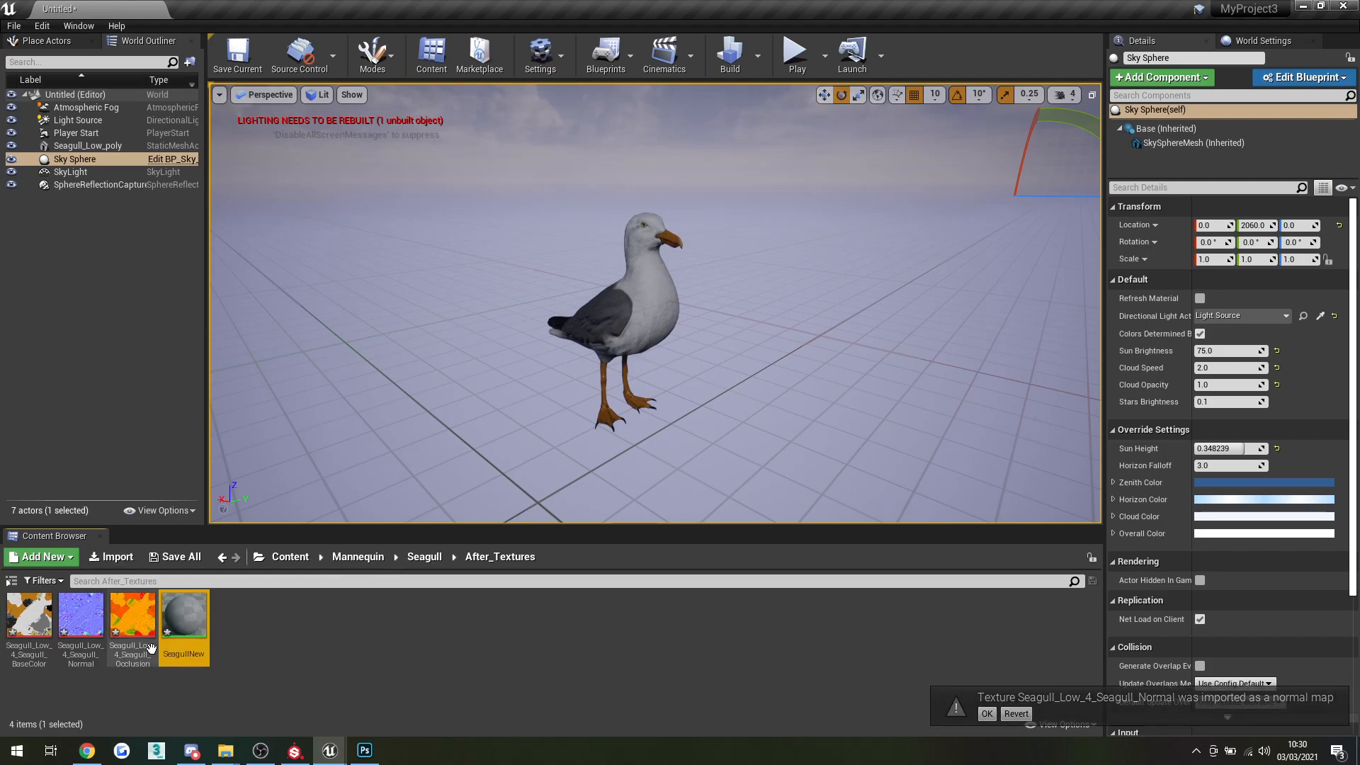
Close the Material__49_roughness and Seagull editors and have only the SeagullNew material open for editing.
{"action": "left_click_drag", "start_coordinate": [184, 615], "coordinate": [602, 328]}
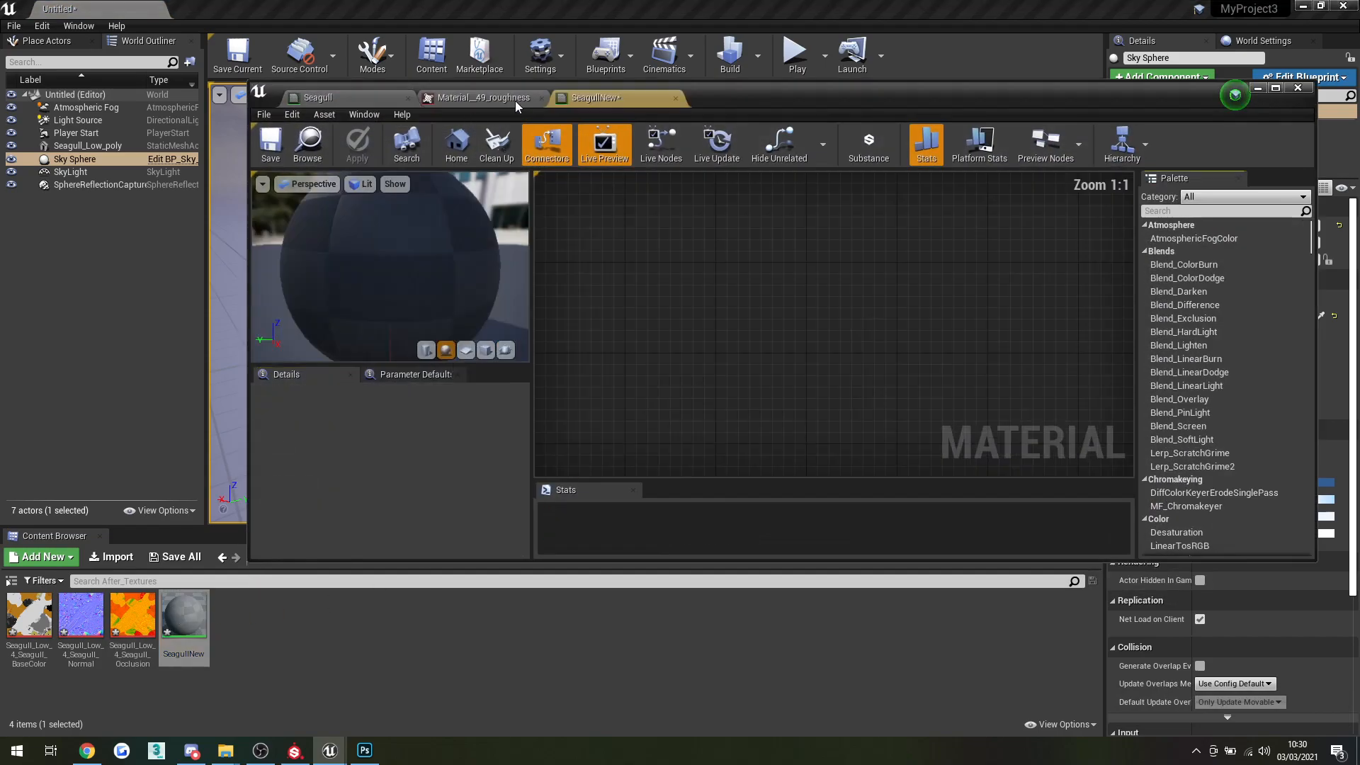
{"action": "left_click", "coordinate": [541, 98]}
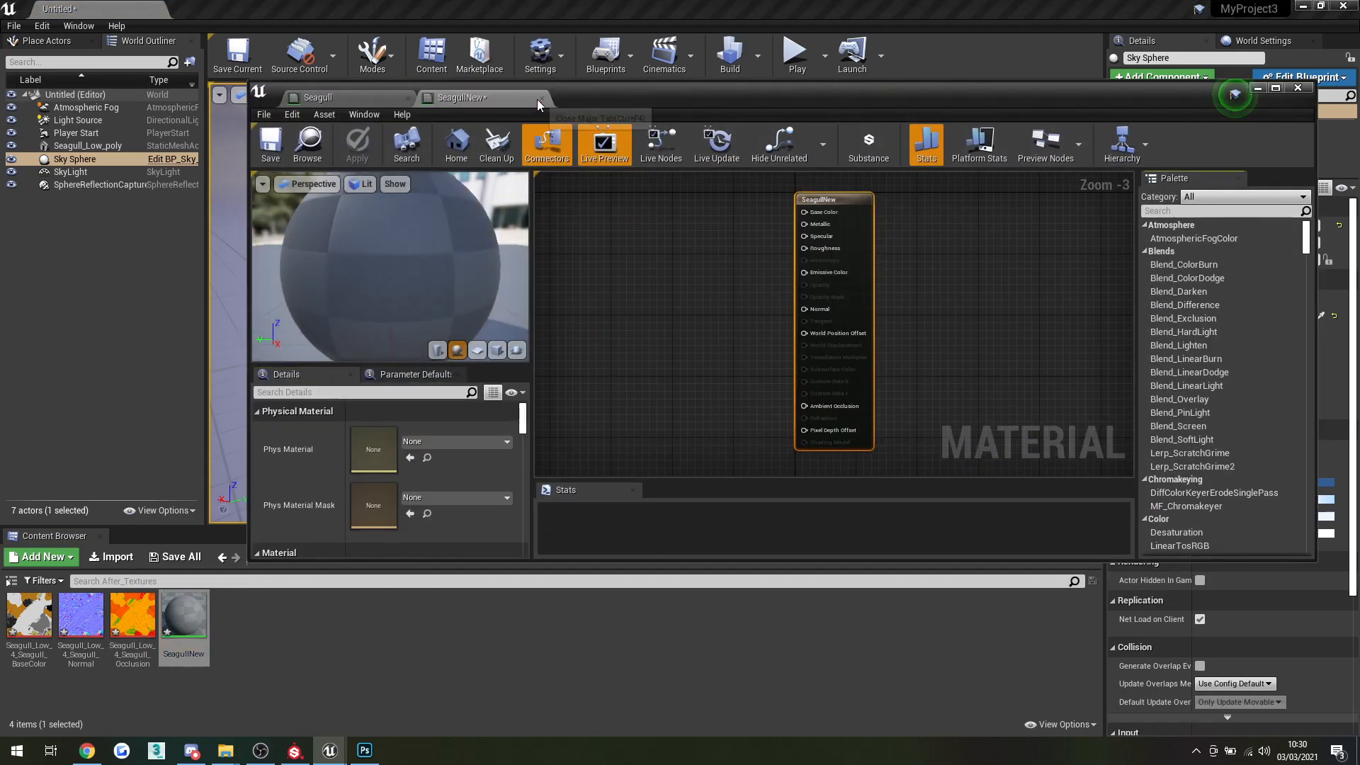
{"action": "left_click", "coordinate": [541, 97]}
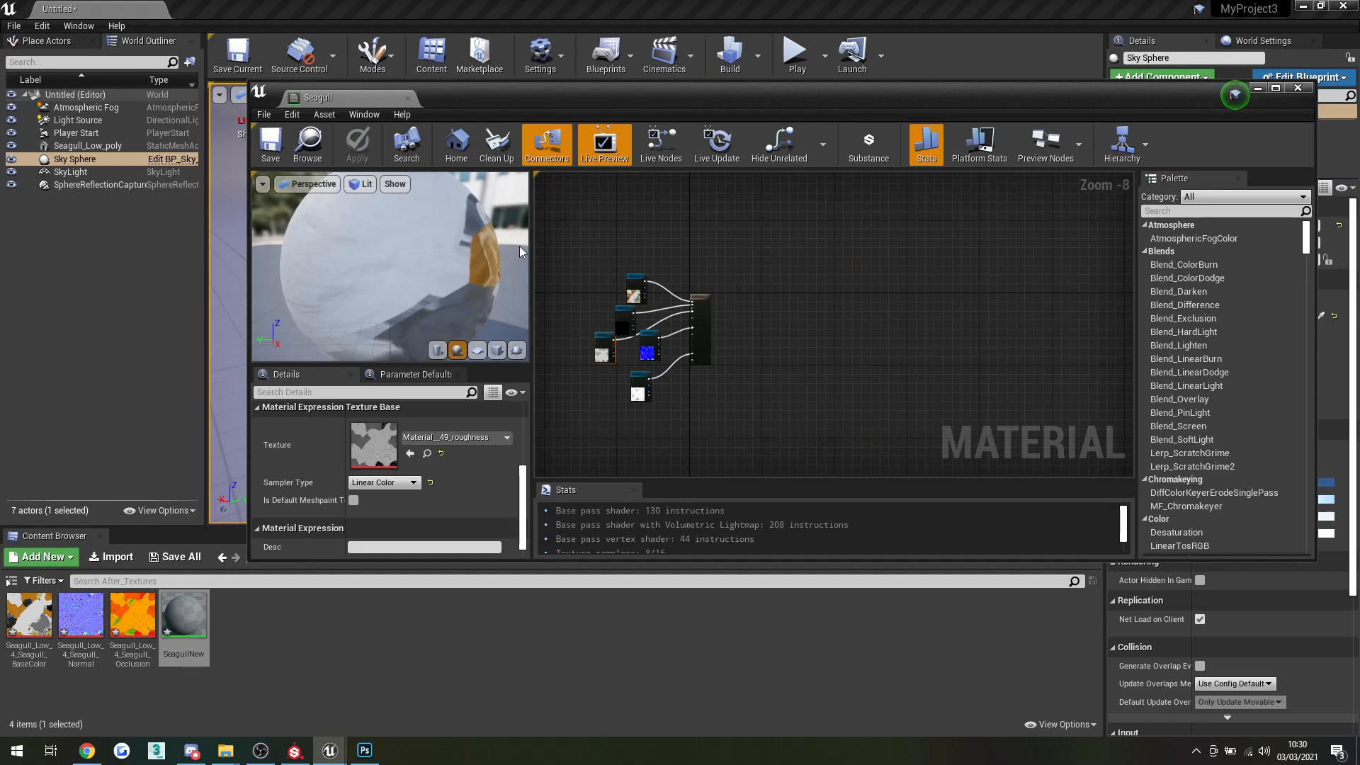
{"action": "left_click", "coordinate": [408, 98]}
{"action": "double_click", "coordinate": [180, 612]}
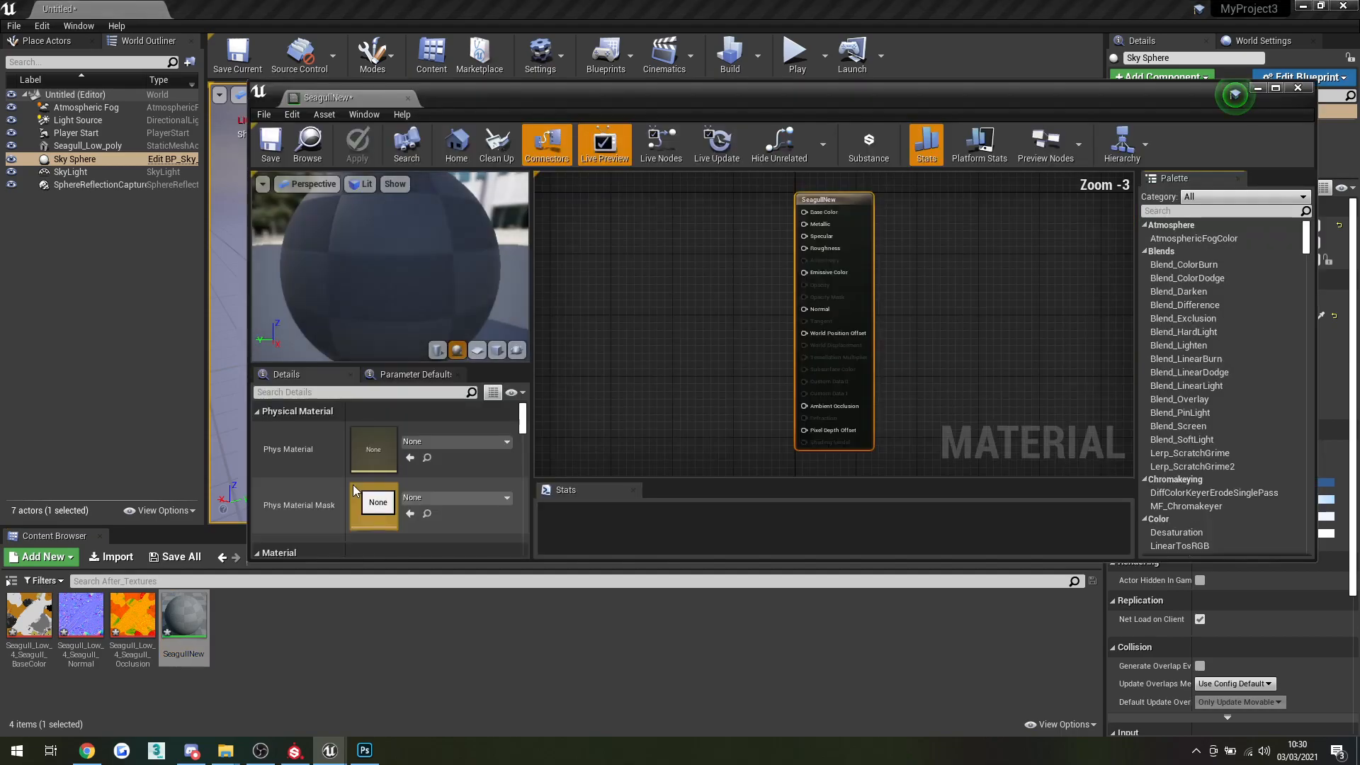
Add the BaseColor, Normal and Occlusion textures to the SeagullNew graph as separate texture samples.
{"action": "left_click_drag", "start_coordinate": [29, 616], "coordinate": [608, 225]}
{"action": "left_click_drag", "start_coordinate": [73, 626], "coordinate": [587, 347]}
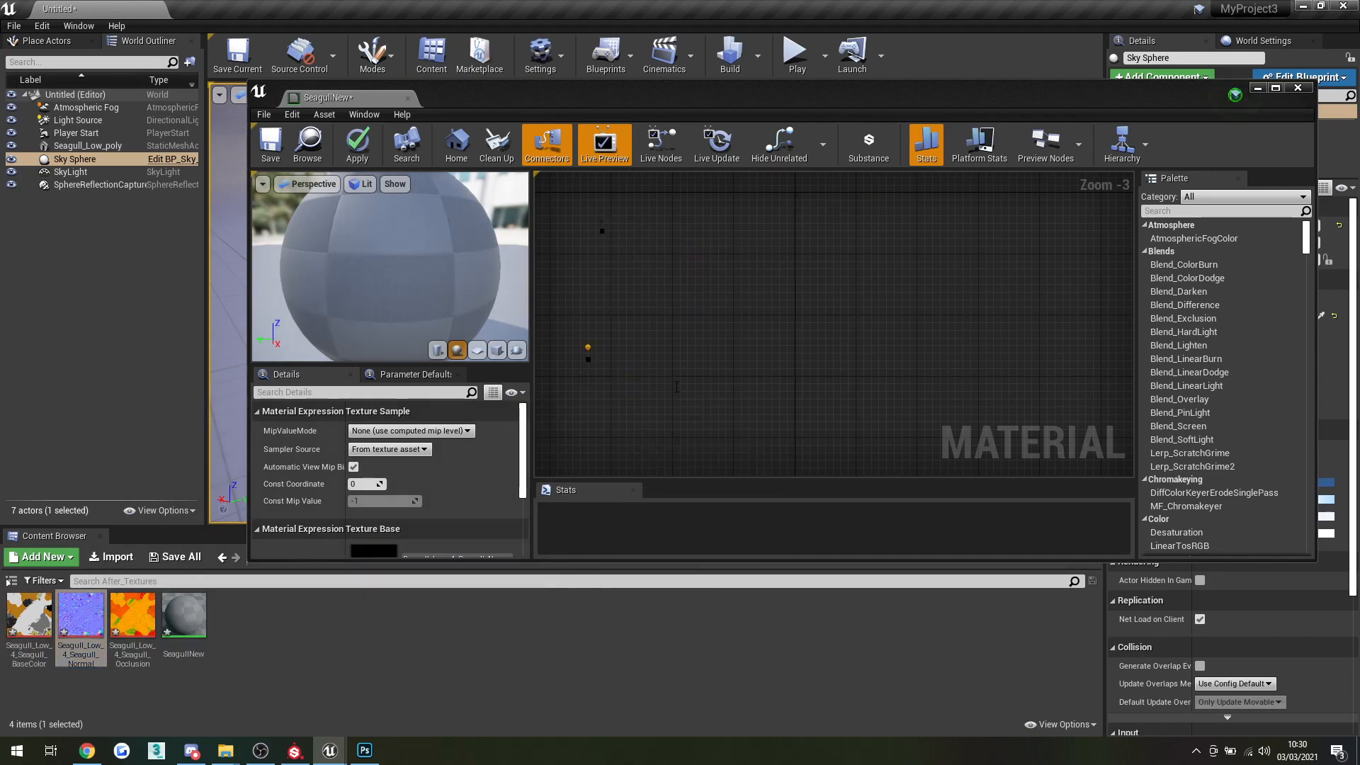
{"action": "scroll", "coordinate": [672, 388], "scroll_direction": "down", "scroll_amount": 2}
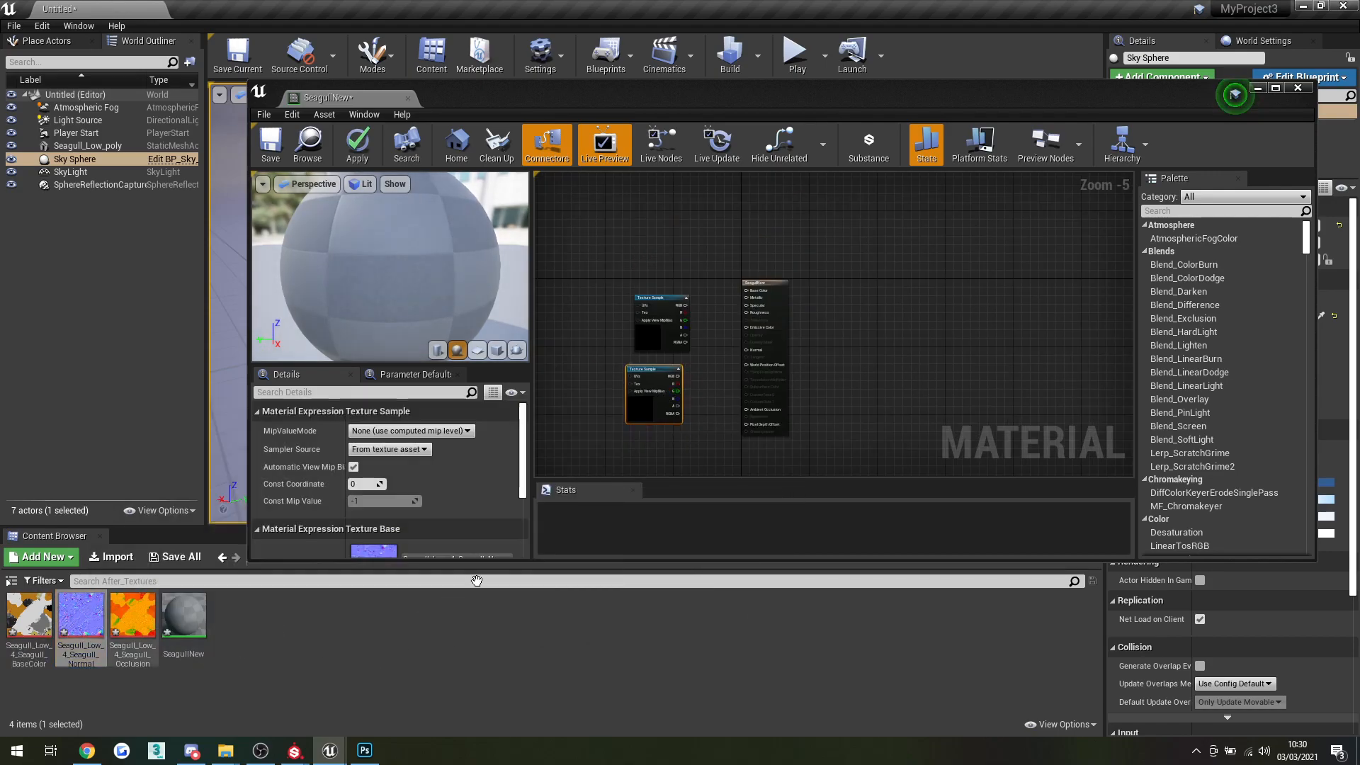
{"action": "left_click_drag", "start_coordinate": [133, 615], "coordinate": [599, 436]}
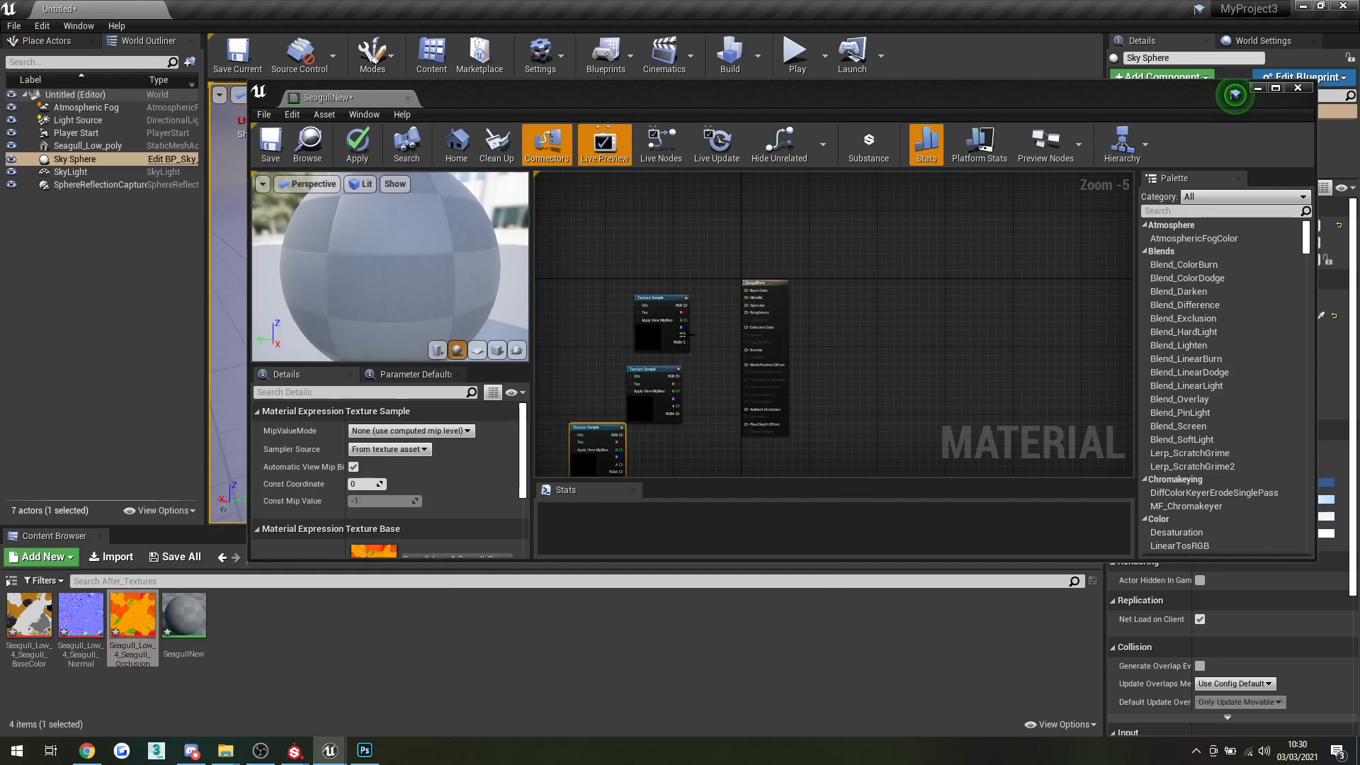
Connect the BaseColor sample's RGB output to the material's Base Color input and move the sample below and left of the other nodes.
{"action": "scroll", "coordinate": [686, 334], "scroll_direction": "up", "scroll_amount": 2}
{"action": "left_click_drag", "start_coordinate": [674, 281], "coordinate": [790, 255]}
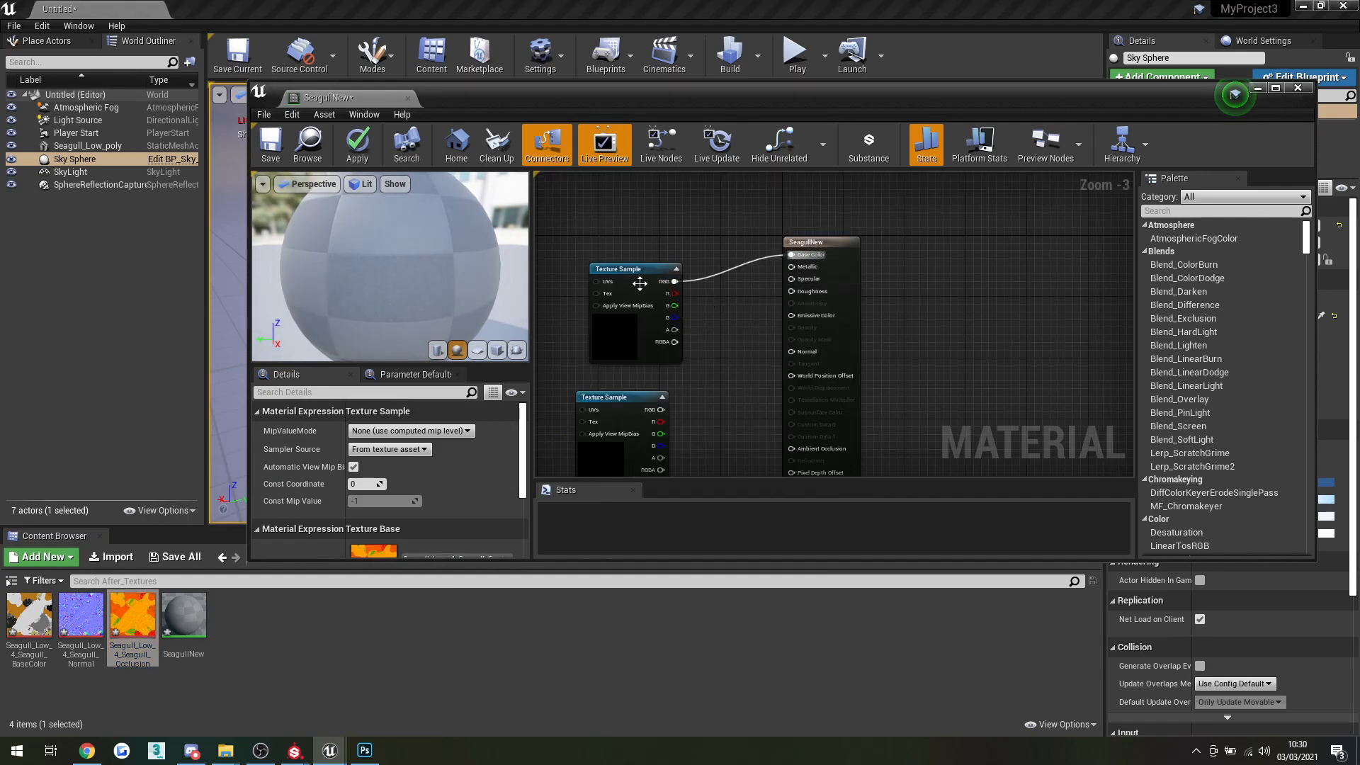
{"action": "mouse_move", "coordinate": [622, 268]}
{"action": "left_mouse_down"}
{"action": "mouse_move", "coordinate": [616, 227]}
{"action": "mouse_move", "coordinate": [386, 510]}
{"action": "left_mouse_up"}
Switch to Substance Painter and examine the output map channels of the Unreal Engine 4 (Packed) template.
{"action": "left_click", "coordinate": [294, 750]}
{"action": "left_click", "coordinate": [238, 708]}
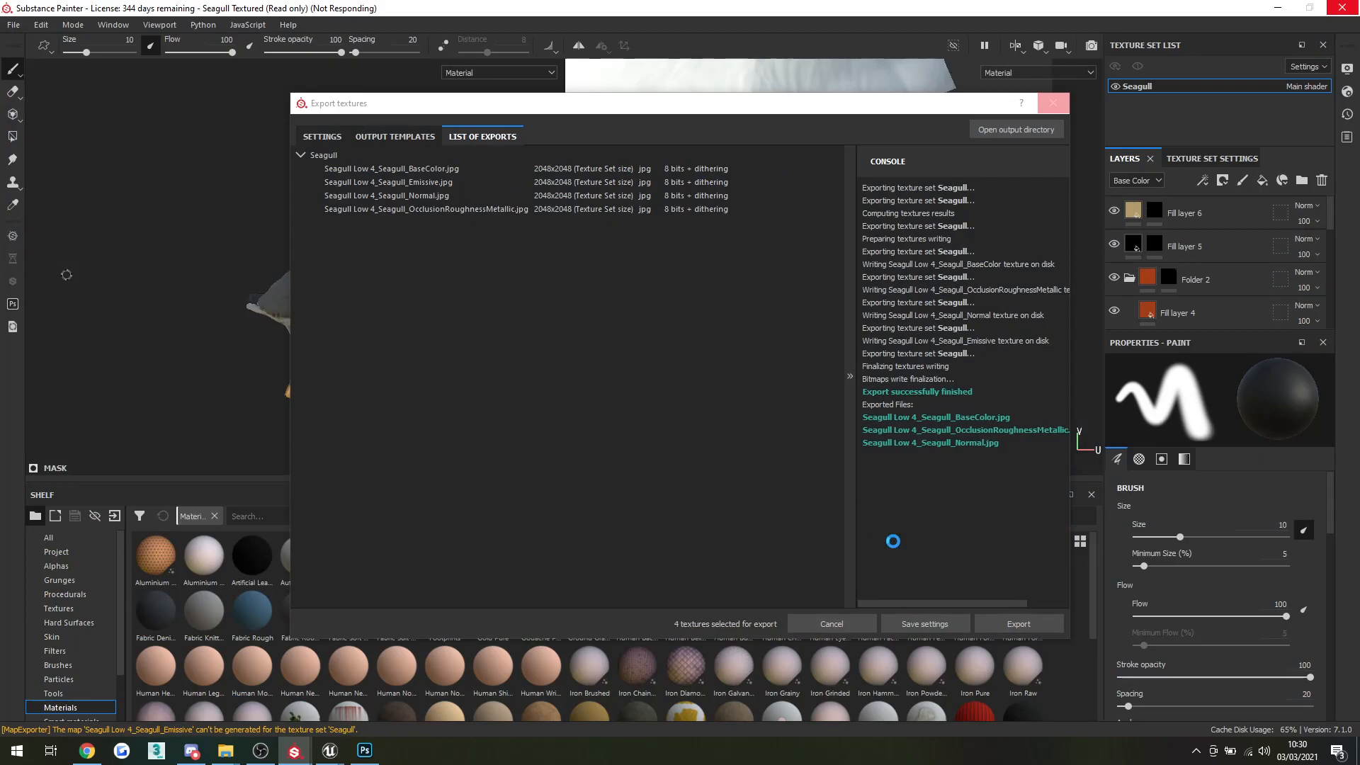
{"action": "left_click", "coordinate": [337, 140]}
{"action": "left_click", "coordinate": [376, 139]}
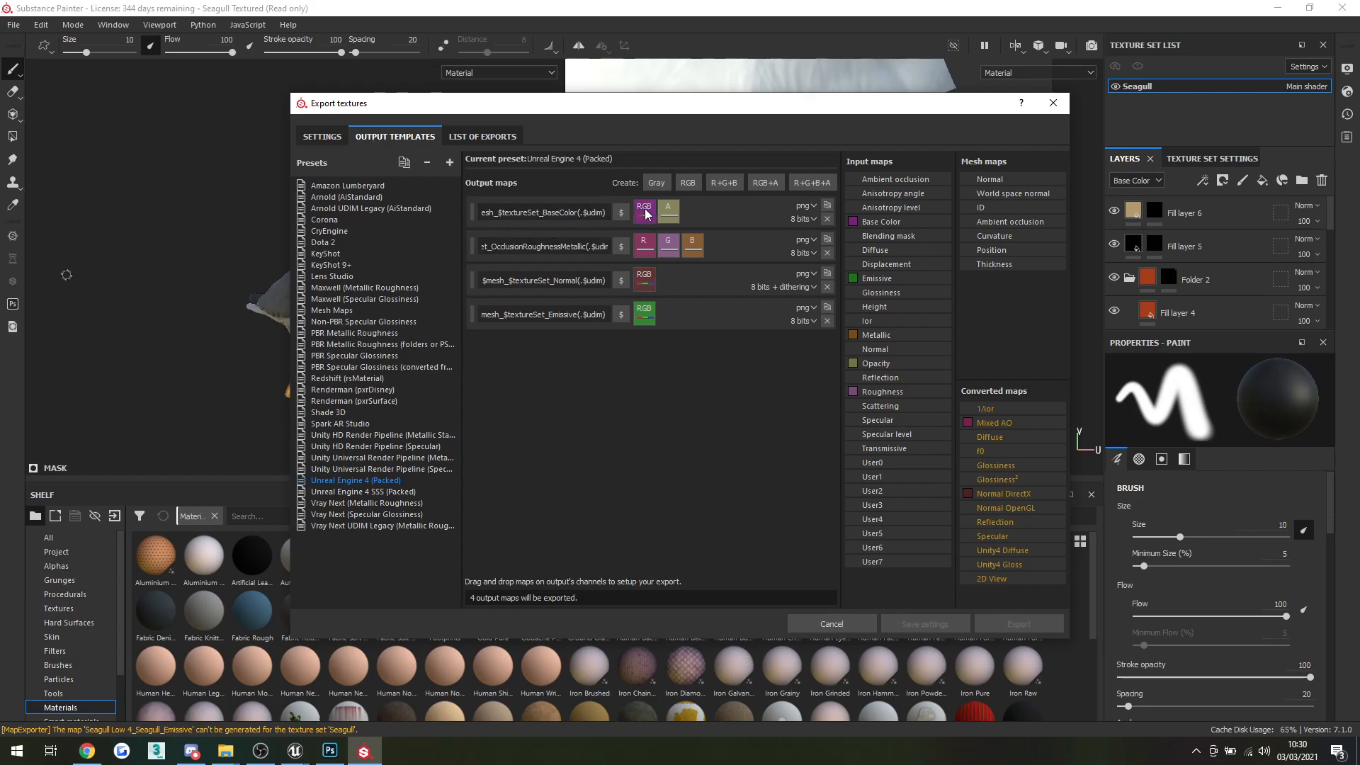
Switch back to the SeagullNew material in Unreal and move the BaseColor sample up beside the material's result node.
{"action": "mouse_move", "coordinate": [295, 750]}
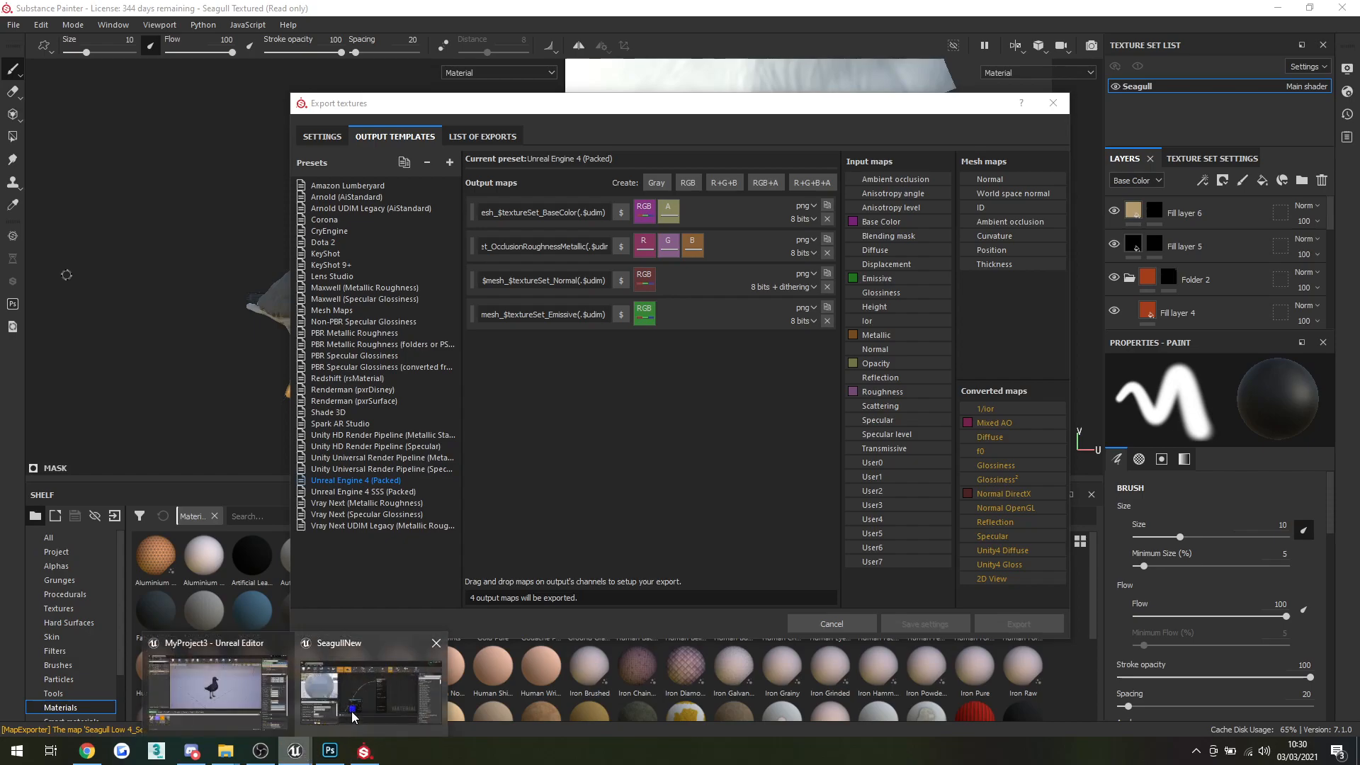
{"action": "left_click", "coordinate": [354, 710]}
{"action": "scroll", "coordinate": [668, 316], "scroll_direction": "down", "scroll_amount": 1}
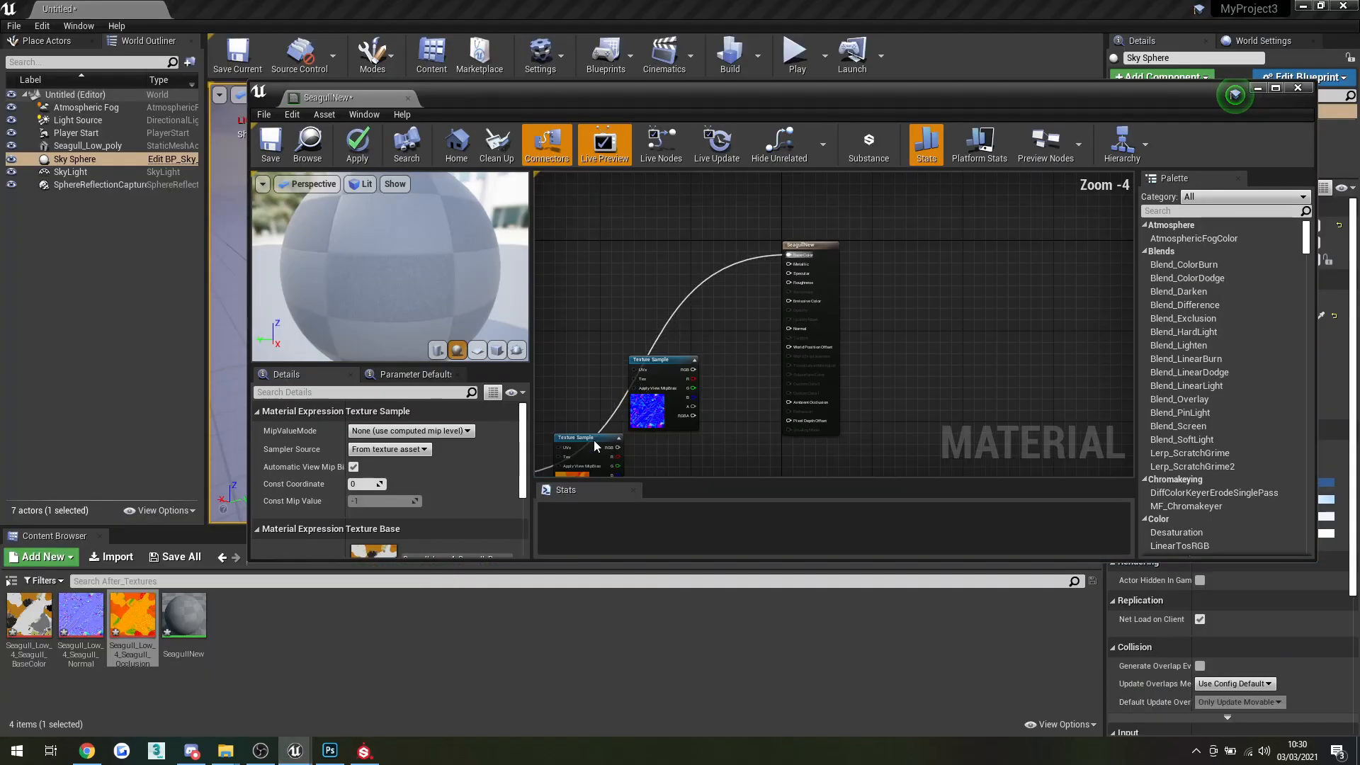
{"action": "scroll", "coordinate": [602, 433], "scroll_direction": "down", "scroll_amount": 2}
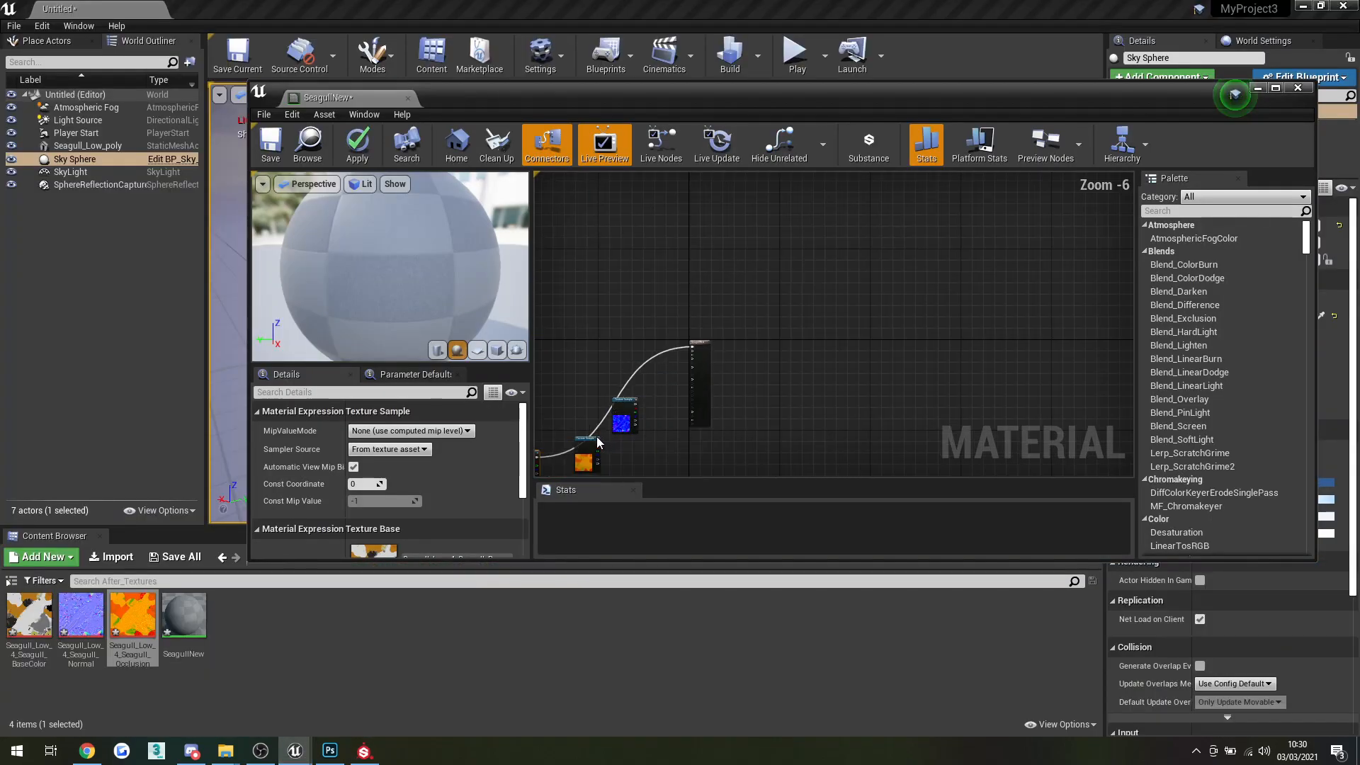
{"action": "left_click", "coordinate": [595, 400]}
{"action": "right_click_drag", "start_coordinate": [594, 401], "coordinate": [652, 374]}
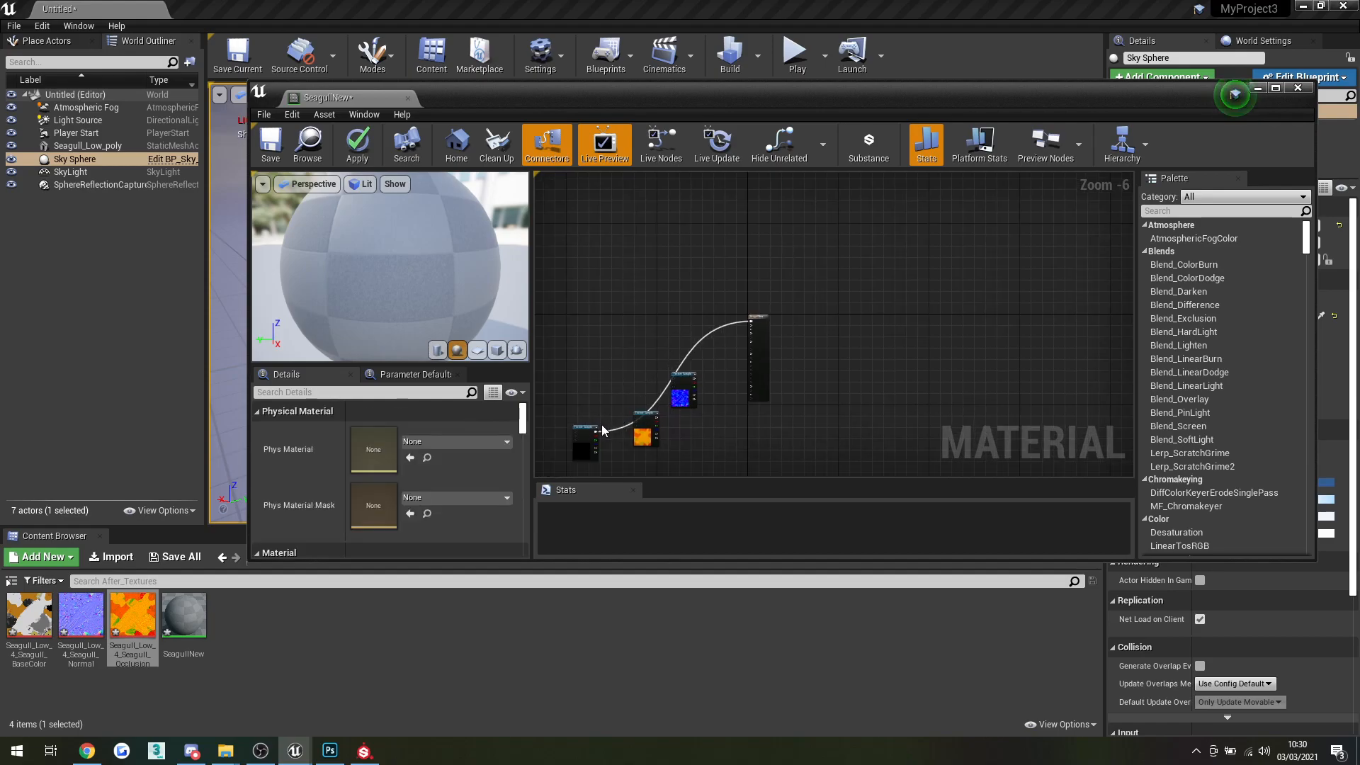
{"action": "left_click_drag", "start_coordinate": [585, 432], "coordinate": [700, 306]}
{"action": "scroll", "coordinate": [724, 320], "scroll_direction": "up", "scroll_amount": 4}
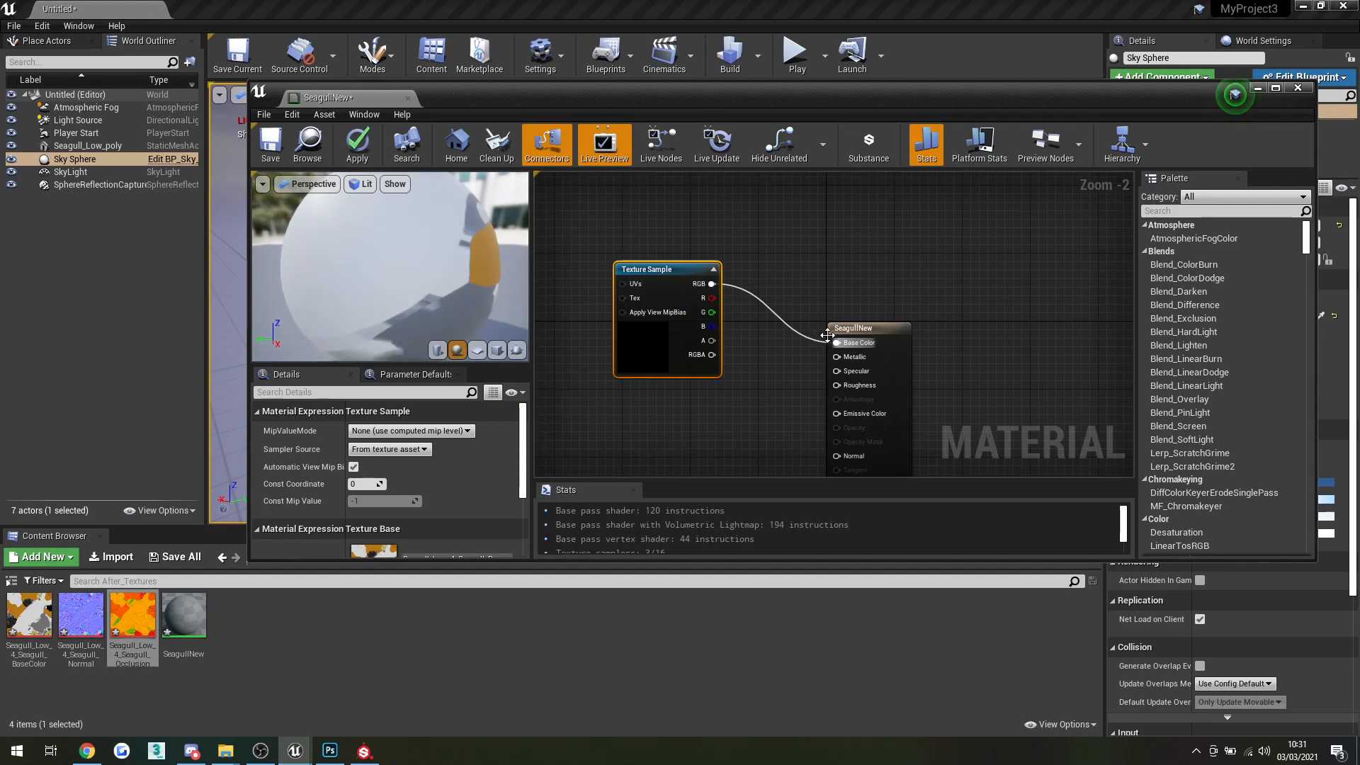
Check the BaseColor map's channels in Substance Painter's Unreal Engine 4 (Packed) template and return to the SeagullNew graph in Unreal.
{"action": "left_click", "coordinate": [364, 750]}
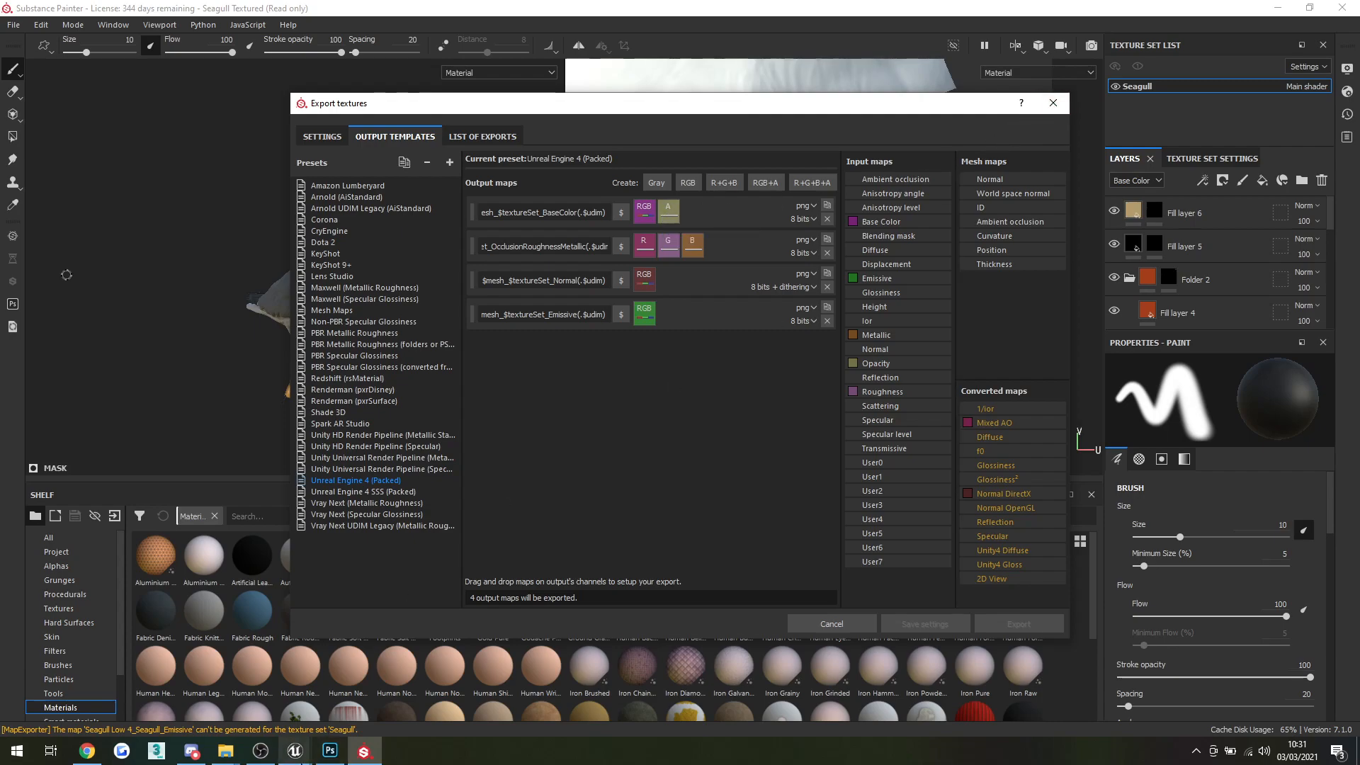
{"action": "left_click", "coordinate": [368, 705]}
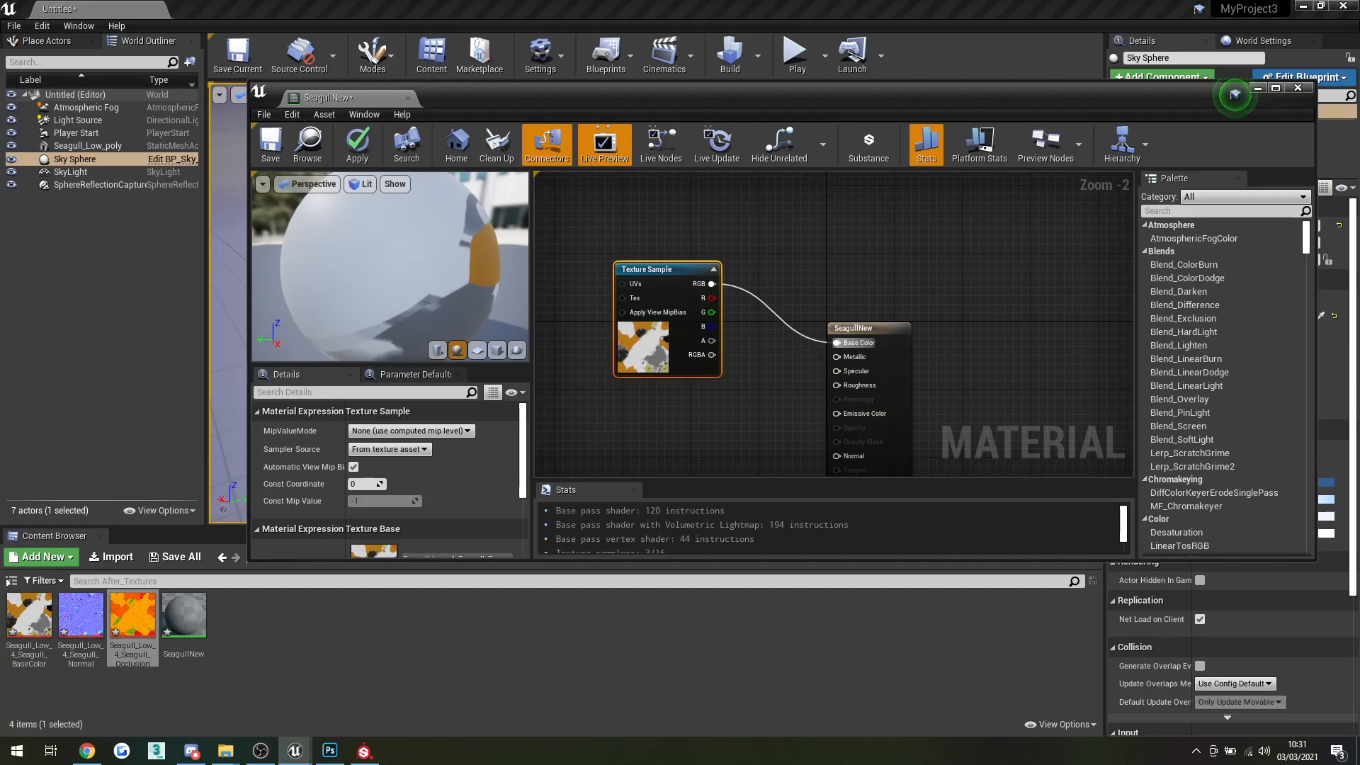
{"action": "right_click_drag", "start_coordinate": [796, 410], "coordinate": [757, 308]}
{"action": "scroll", "coordinate": [738, 296], "scroll_direction": "down", "scroll_amount": 1}
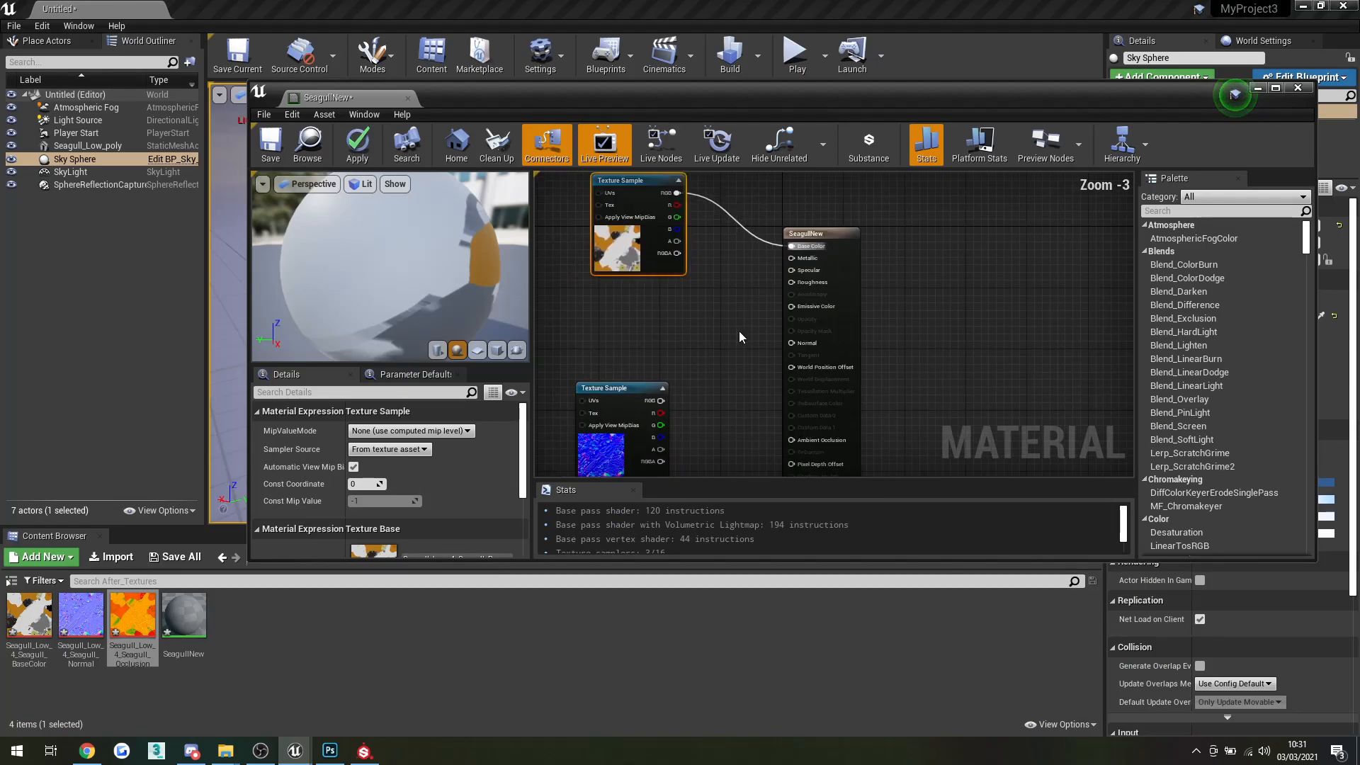
{"action": "right_click_drag", "start_coordinate": [744, 364], "coordinate": [739, 343]}
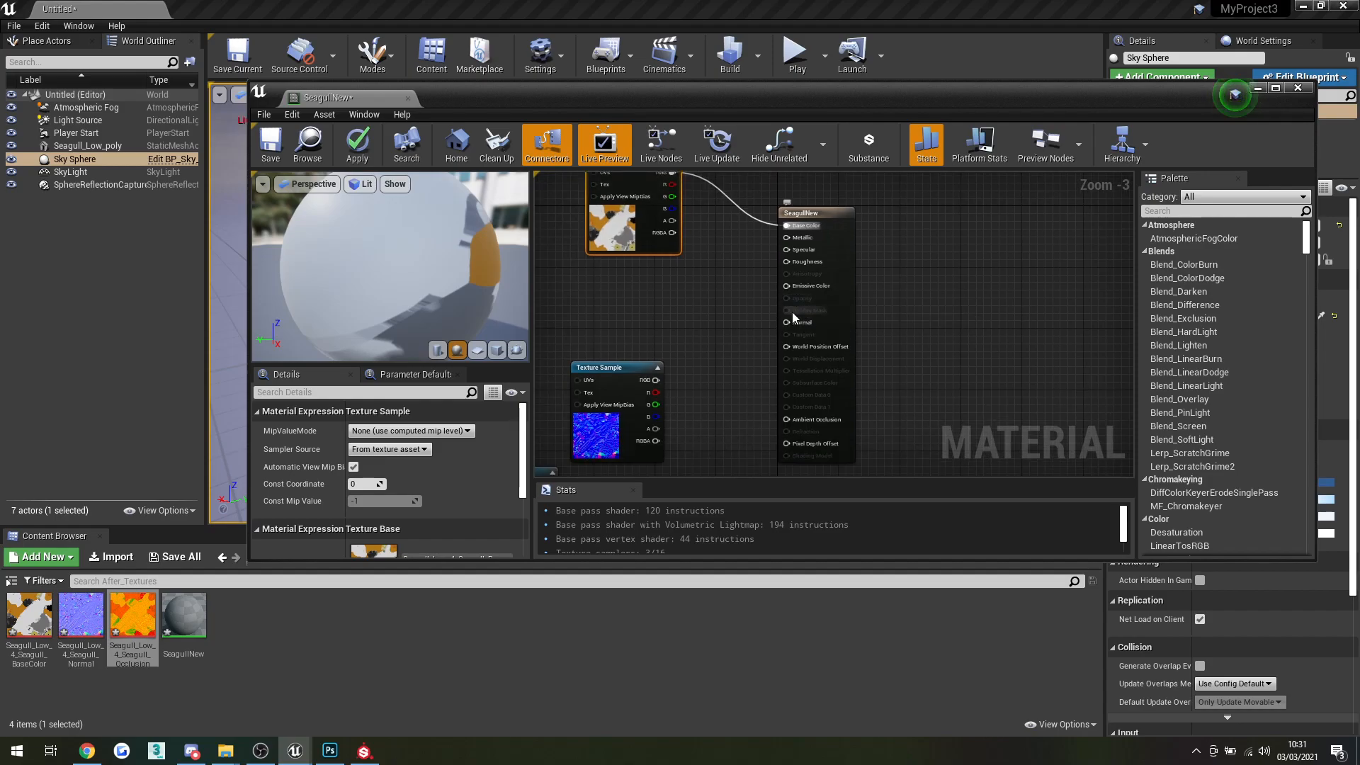
Set the SeagullNew material's Blend Mode to Translucent and try wiring out the BaseColor sample's alpha output.
{"action": "left_click", "coordinate": [826, 218]}
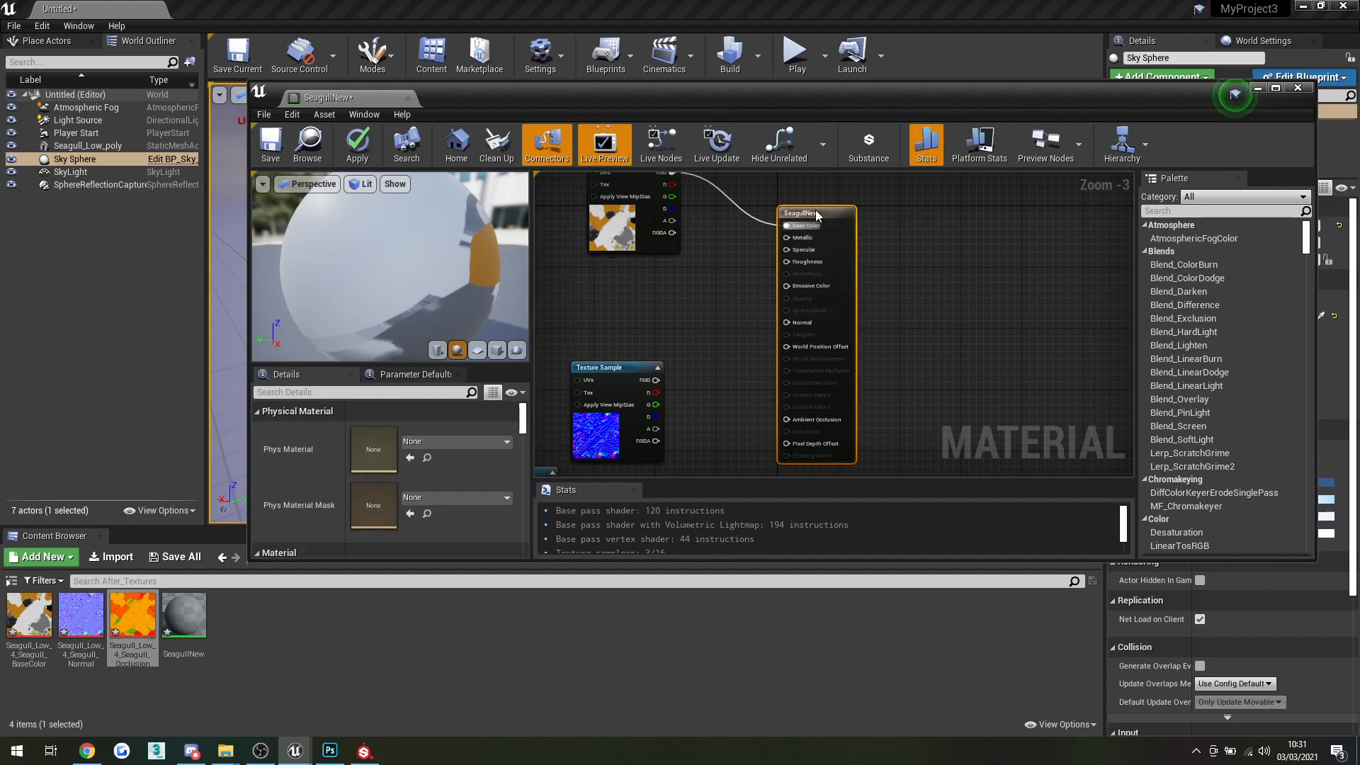
{"action": "left_click_drag", "start_coordinate": [522, 419], "coordinate": [520, 449]}
{"action": "scroll", "coordinate": [471, 476], "scroll_direction": "up", "scroll_amount": 13}
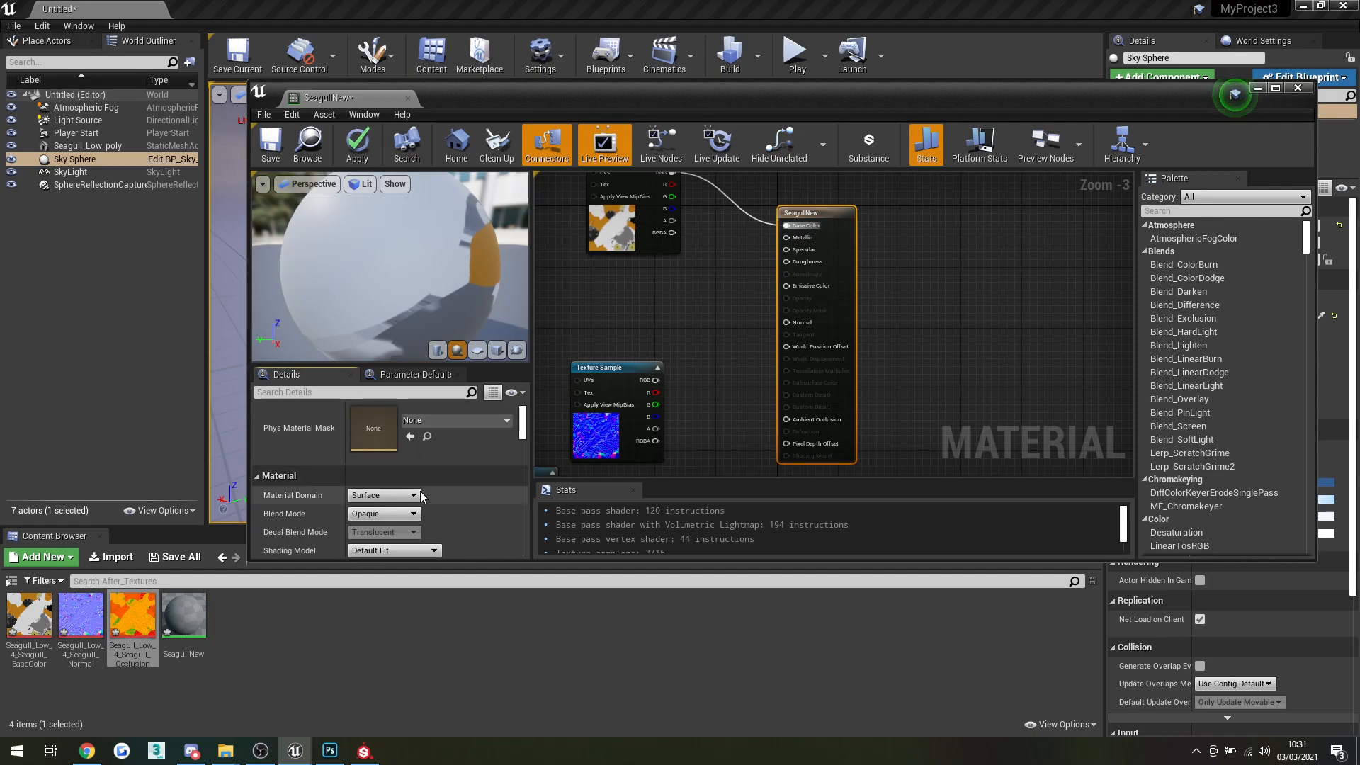
{"action": "scroll", "coordinate": [412, 489], "scroll_direction": "up", "scroll_amount": 3}
{"action": "scroll", "coordinate": [412, 489], "scroll_direction": "down", "scroll_amount": 4}
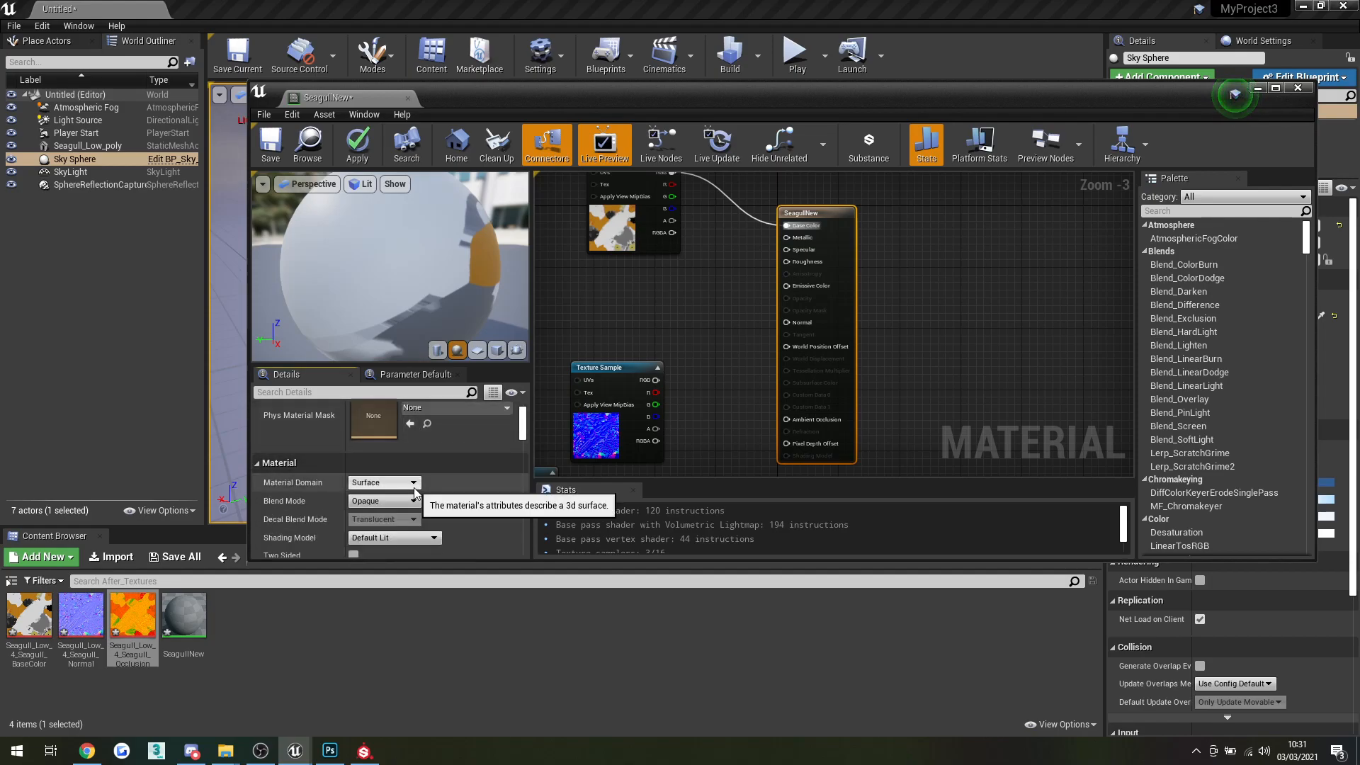
{"action": "left_click", "coordinate": [386, 479]}
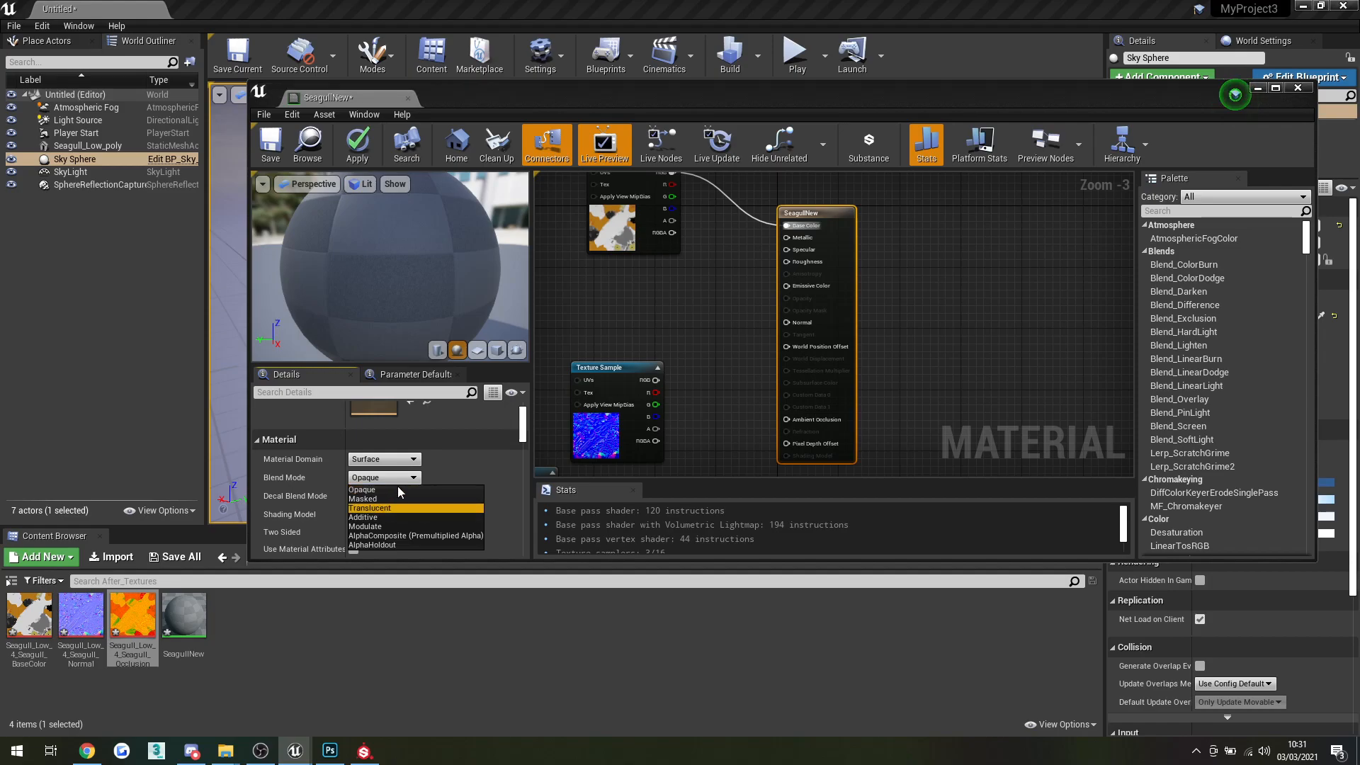
{"action": "left_click", "coordinate": [375, 508]}
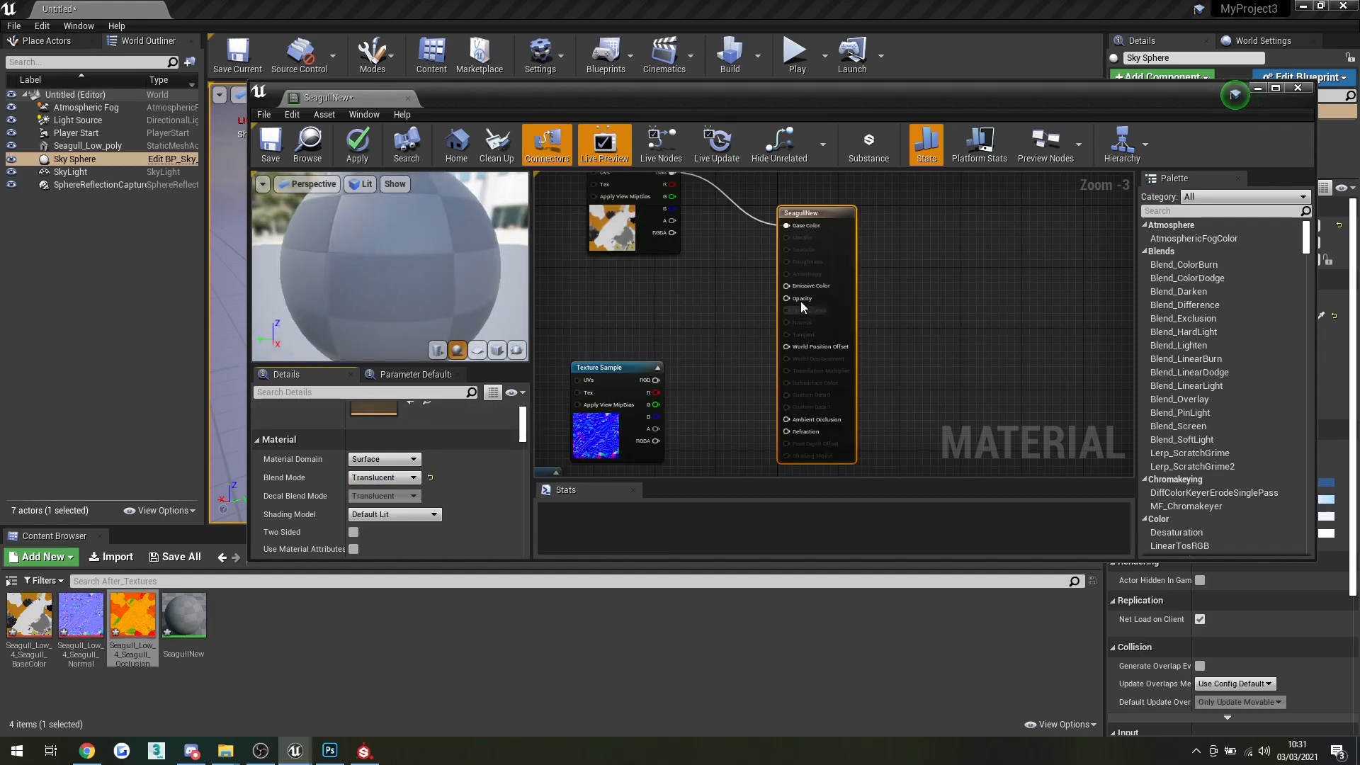
{"action": "mouse_move", "coordinate": [729, 267]}
{"action": "left_mouse_down"}
{"action": "mouse_move", "coordinate": [783, 299]}
{"action": "mouse_move", "coordinate": [717, 285]}
{"action": "left_mouse_up"}
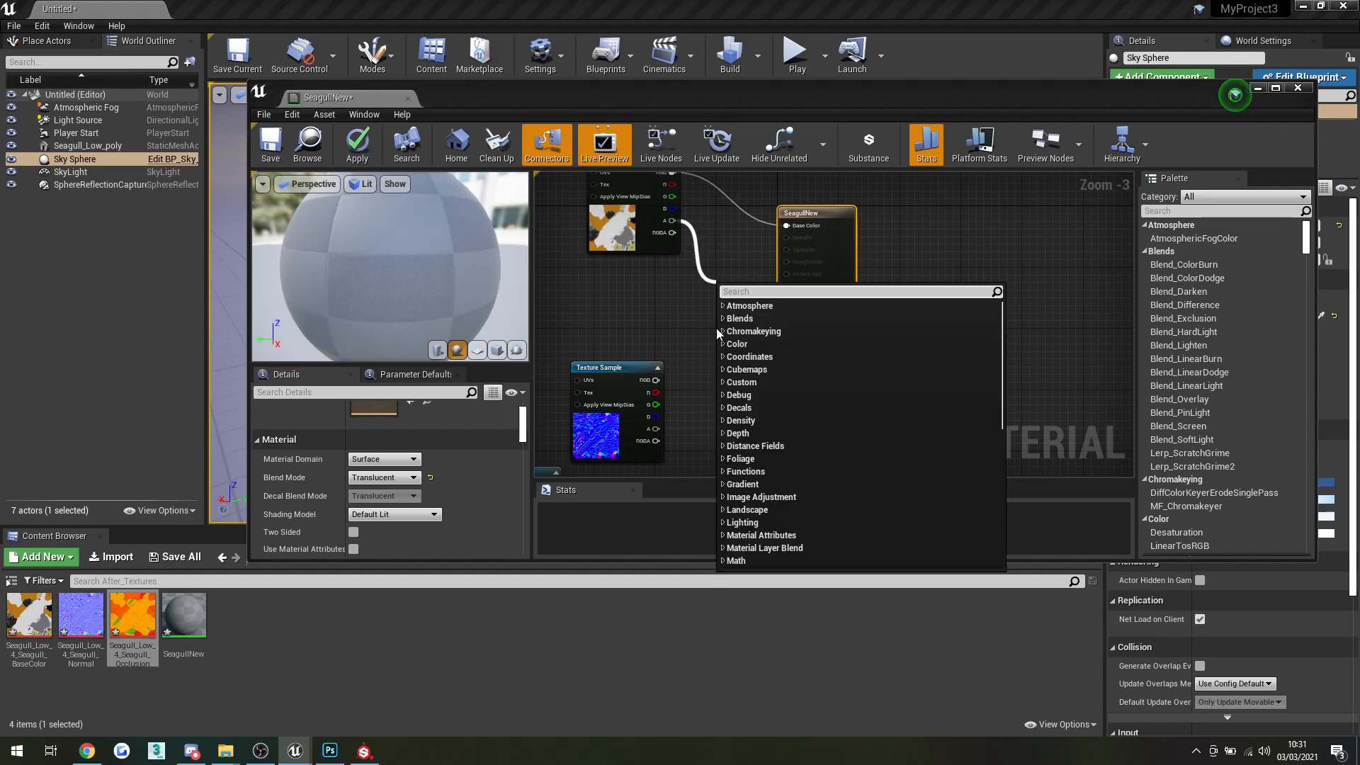
{"action": "left_click", "coordinate": [675, 316]}
Move the Normal texture sample up and left so it sits under the BaseColor sample.
{"action": "scroll", "coordinate": [674, 325], "scroll_direction": "down", "scroll_amount": 1}
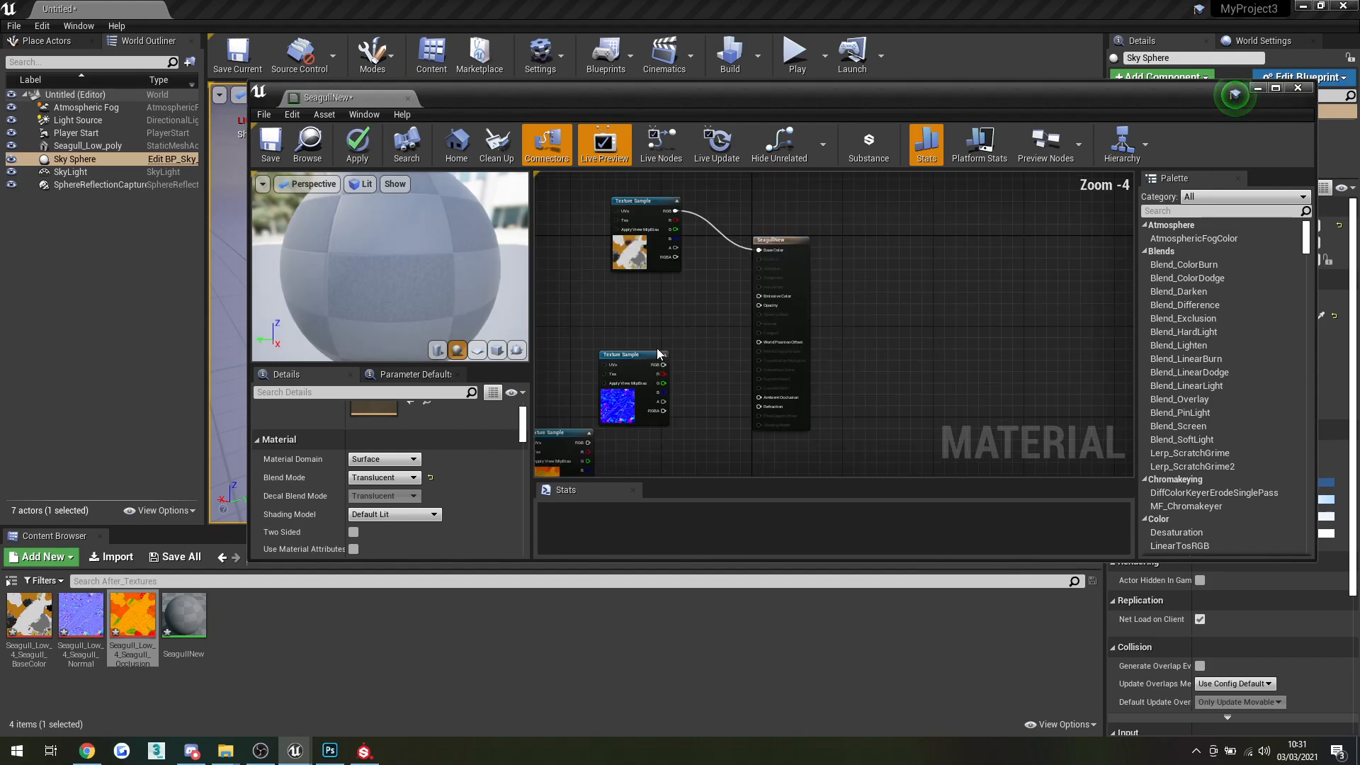
{"action": "left_click_drag", "start_coordinate": [633, 360], "coordinate": [592, 316]}
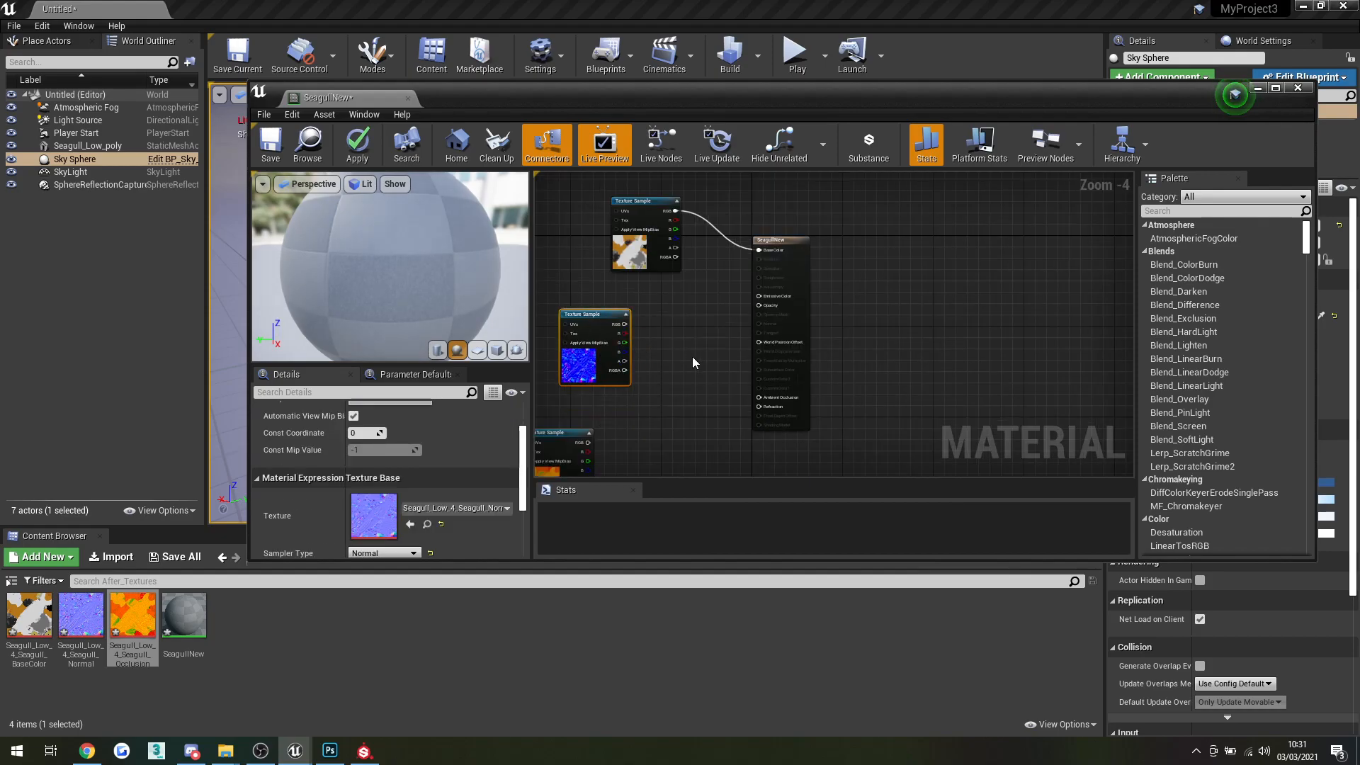
{"action": "scroll", "coordinate": [711, 372], "scroll_direction": "up", "scroll_amount": 1}
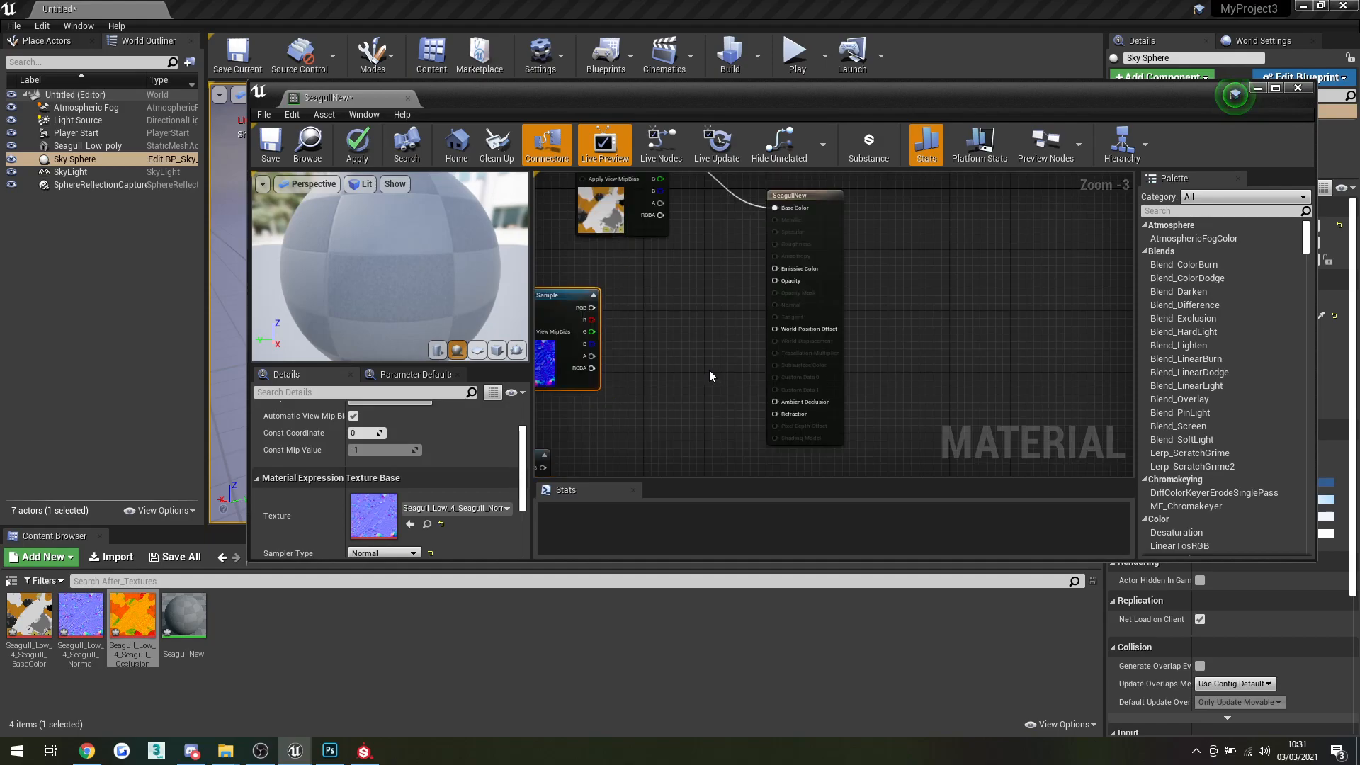
{"action": "right_click_drag", "start_coordinate": [691, 347], "coordinate": [701, 386]}
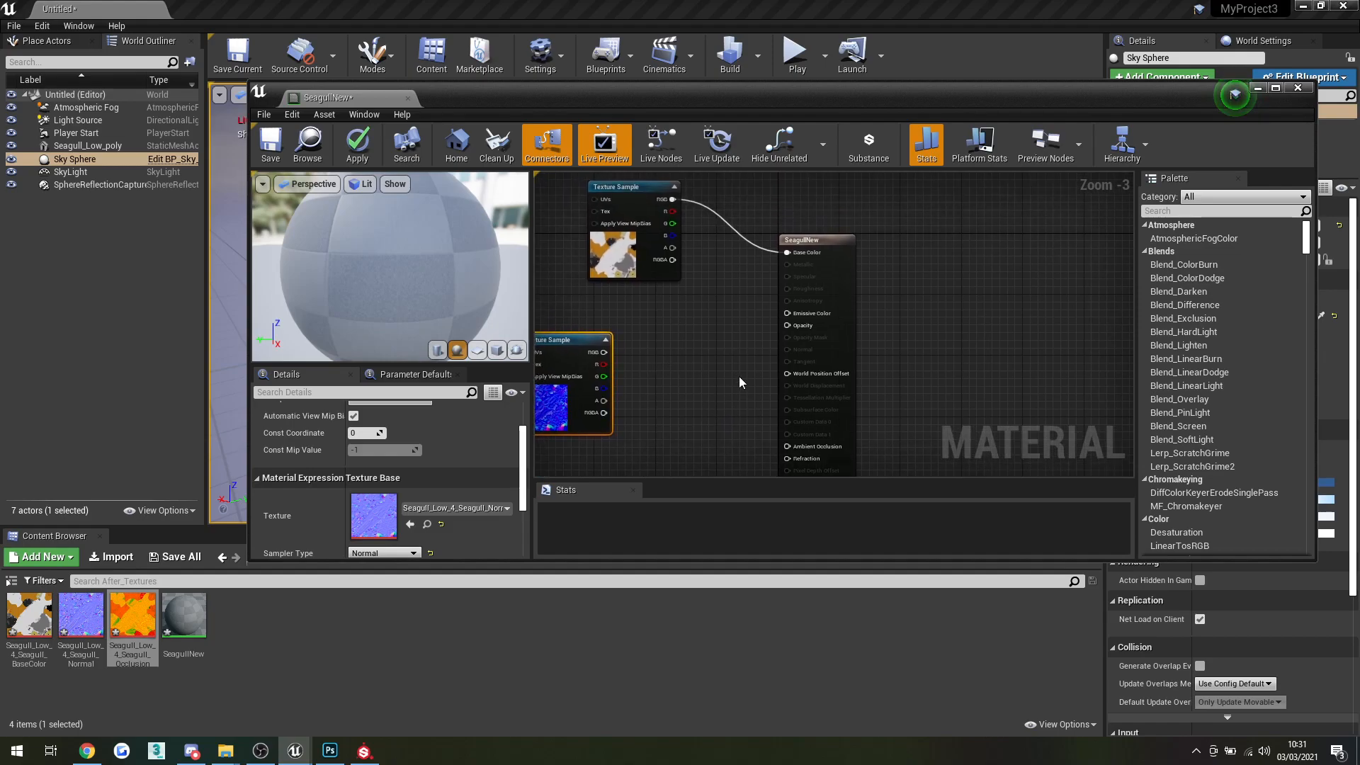
Review the Normal texture sample's settings and the available Sampler Type options.
{"action": "scroll", "coordinate": [746, 375], "scroll_direction": "up", "scroll_amount": 2}
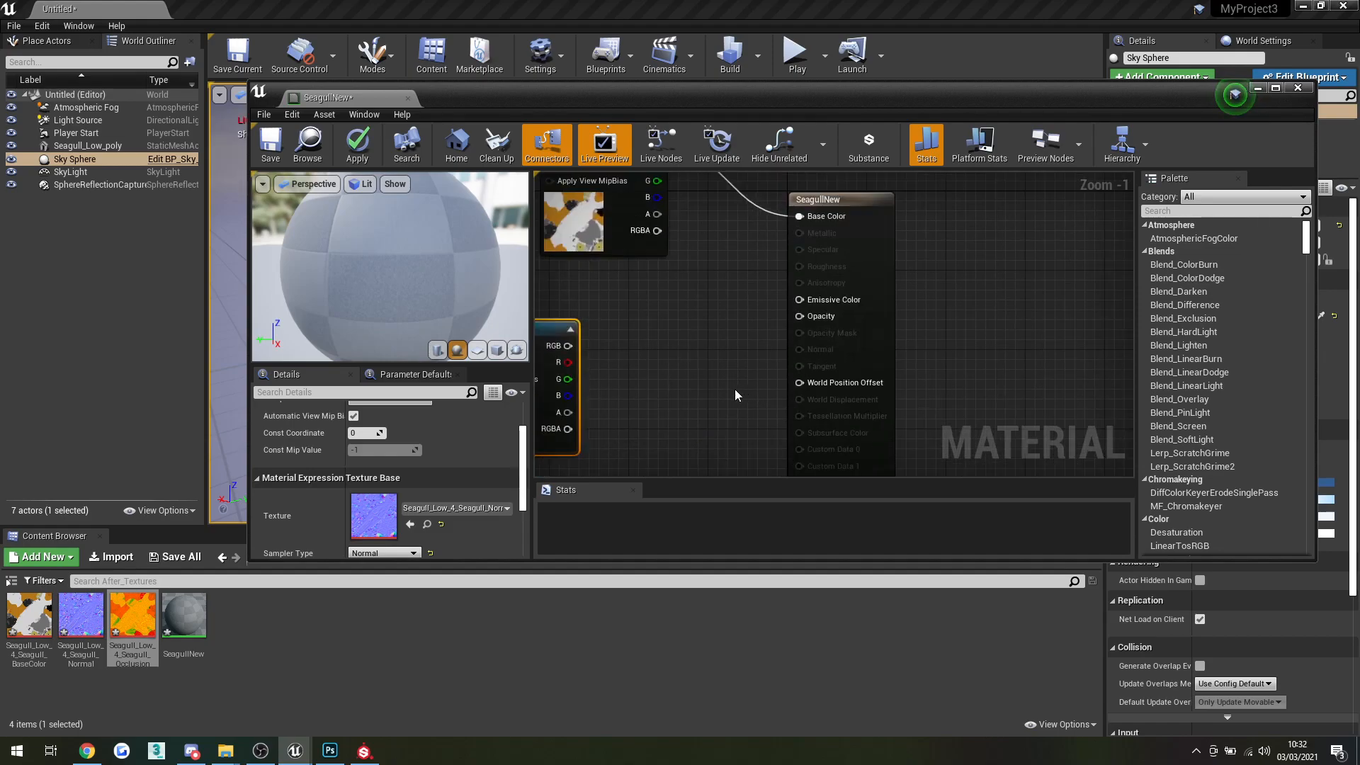
{"action": "scroll", "coordinate": [732, 389], "scroll_direction": "down", "scroll_amount": 1}
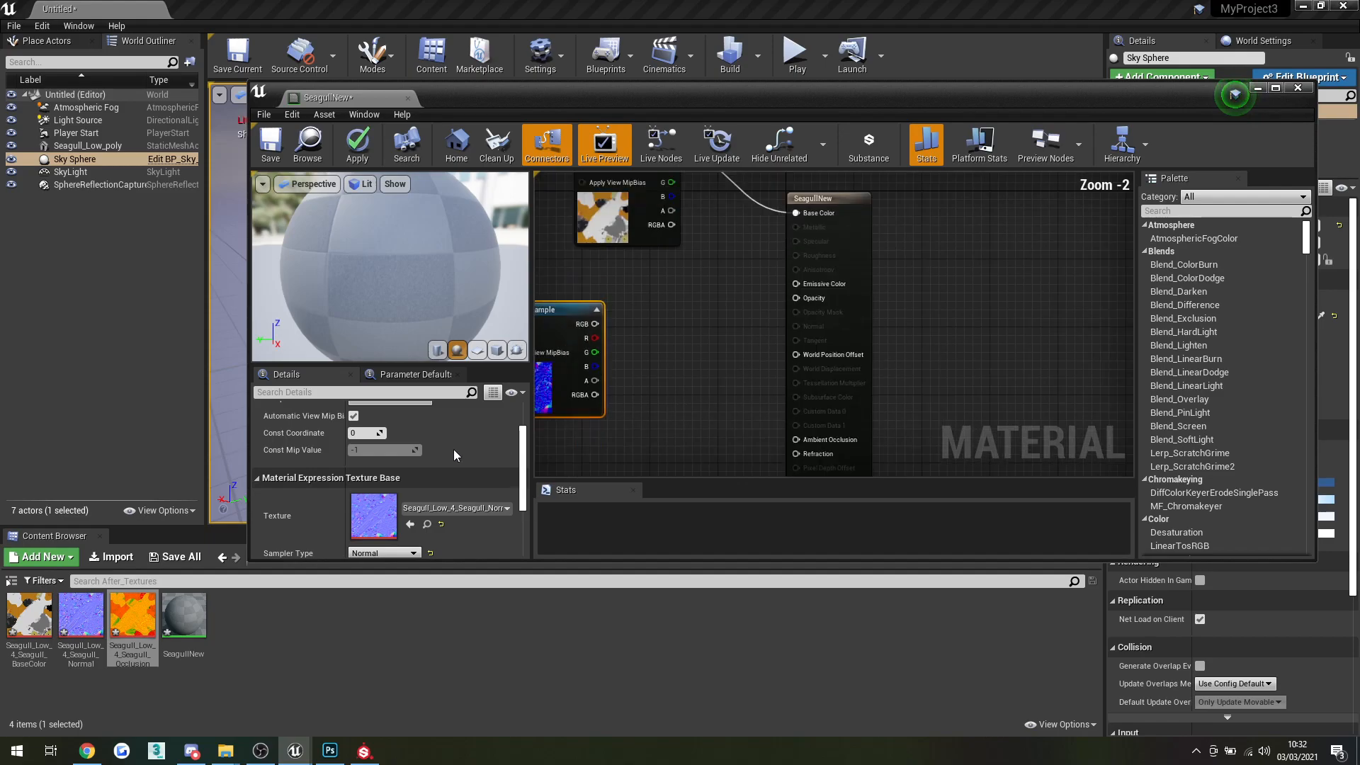
{"action": "scroll", "coordinate": [453, 457], "scroll_direction": "down", "scroll_amount": 1}
{"action": "scroll", "coordinate": [425, 501], "scroll_direction": "up", "scroll_amount": 2}
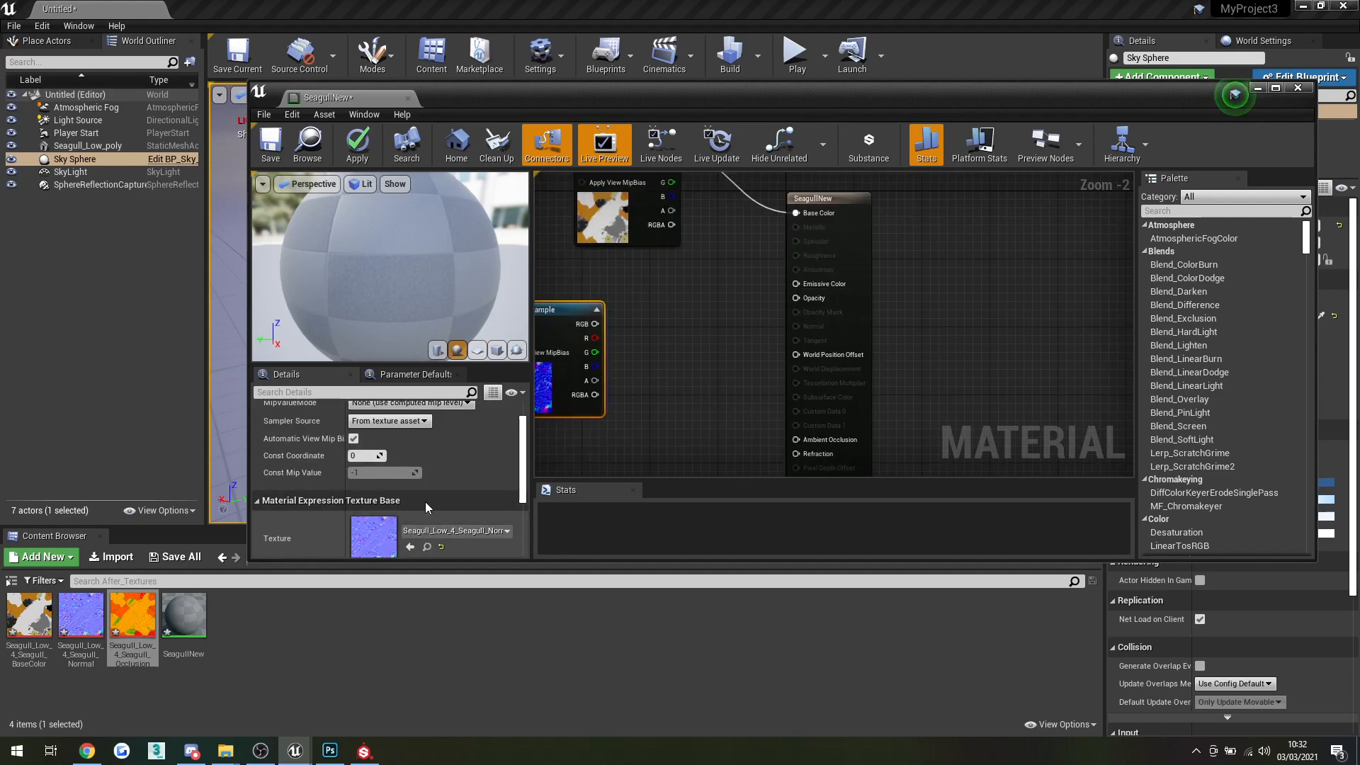
{"action": "scroll", "coordinate": [425, 501], "scroll_direction": "up", "scroll_amount": 1}
{"action": "scroll", "coordinate": [425, 501], "scroll_direction": "down", "scroll_amount": 2}
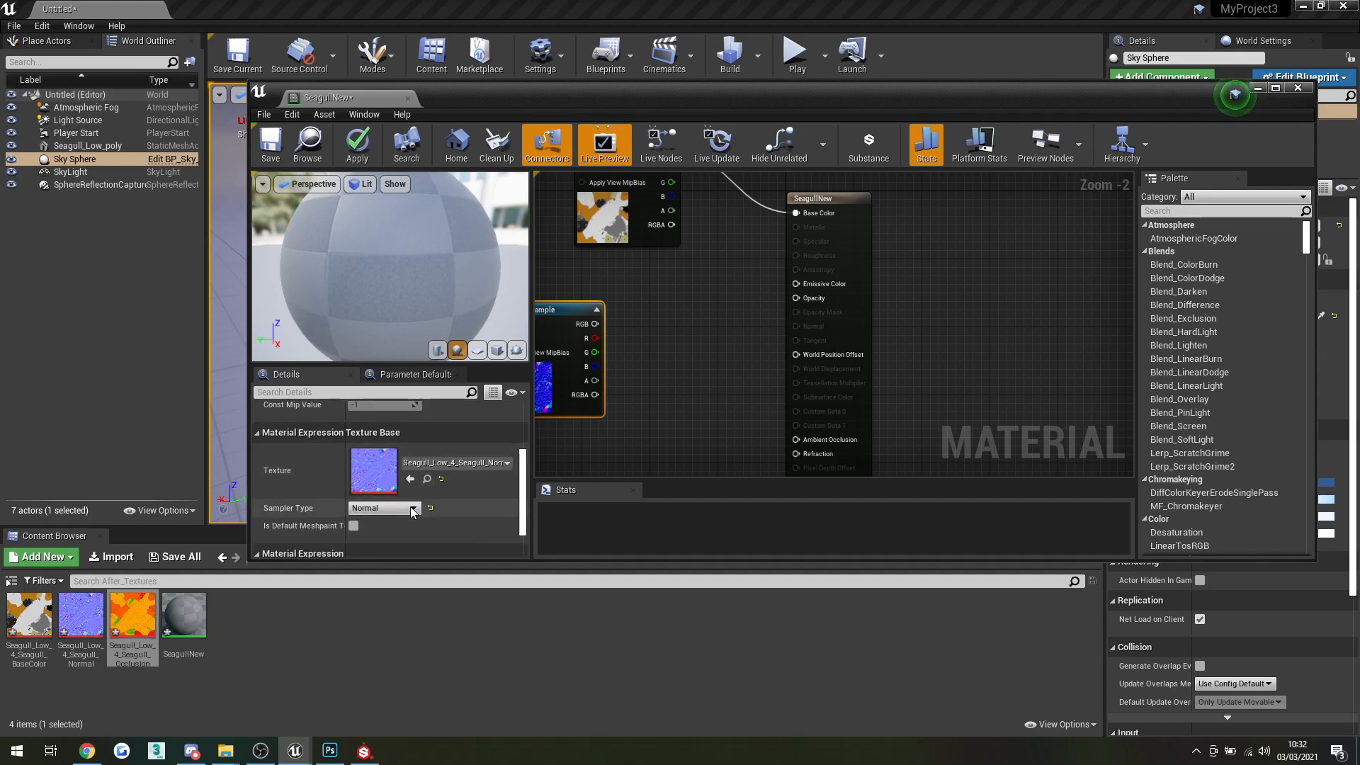
{"action": "left_click", "coordinate": [401, 510]}
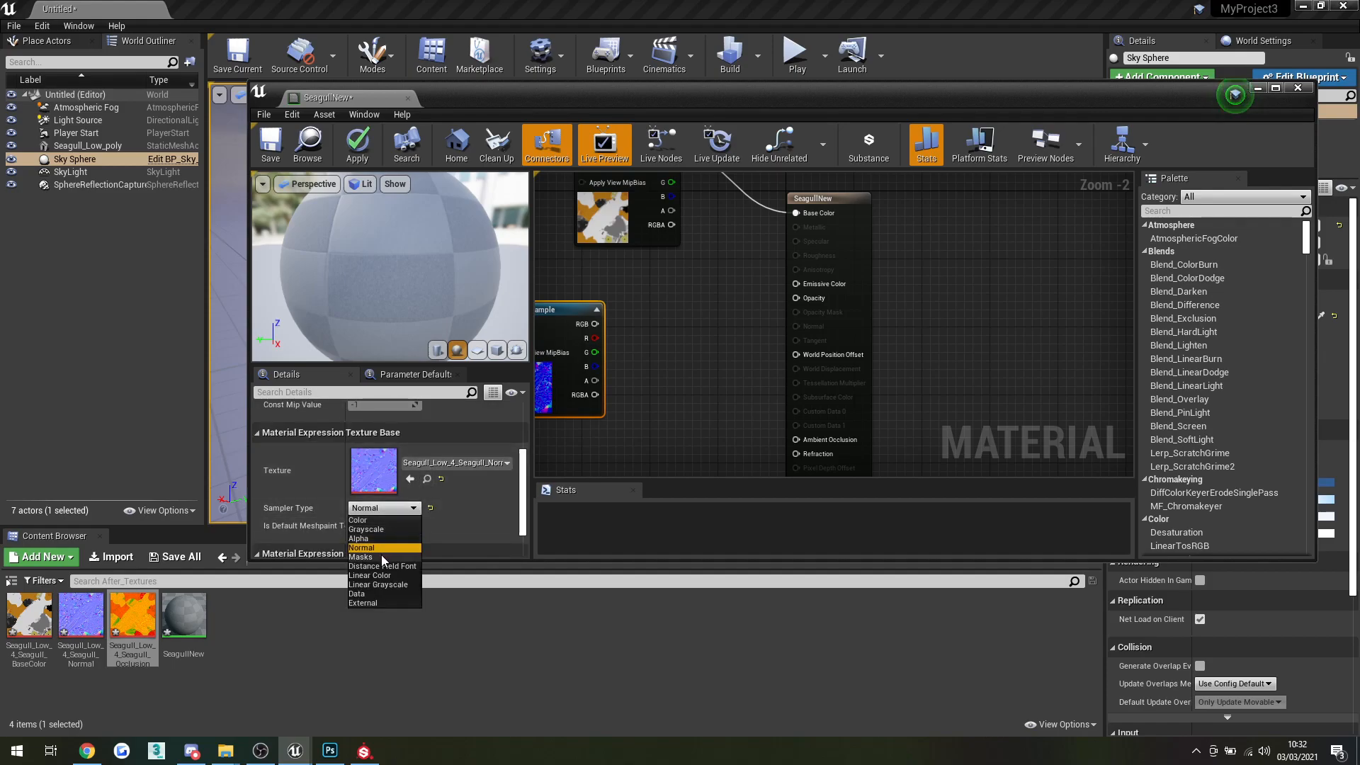
{"action": "left_click", "coordinate": [523, 502]}
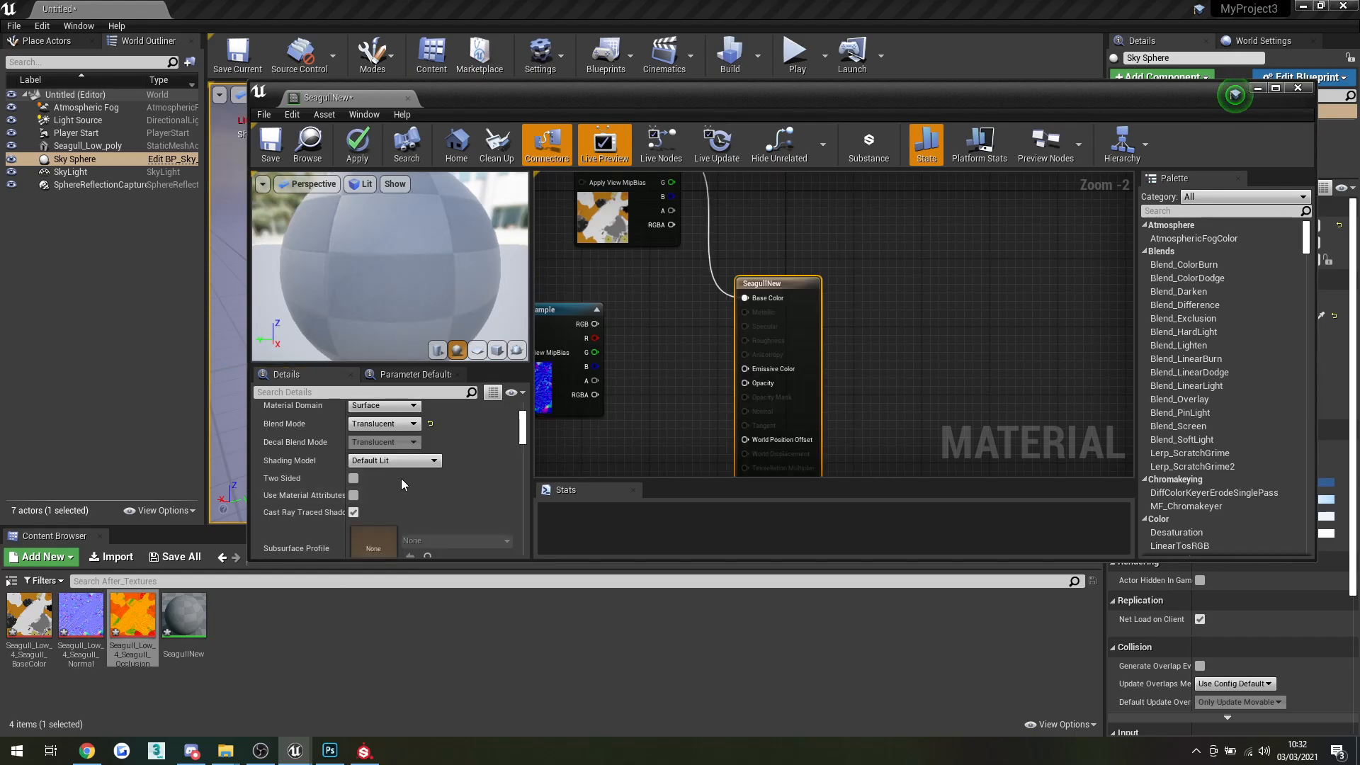
Set the SeagullNew material's Blend Mode to Masked and try wiring the BaseColor sample's alpha output to Opacity Mask.
{"action": "left_click", "coordinate": [395, 424]}
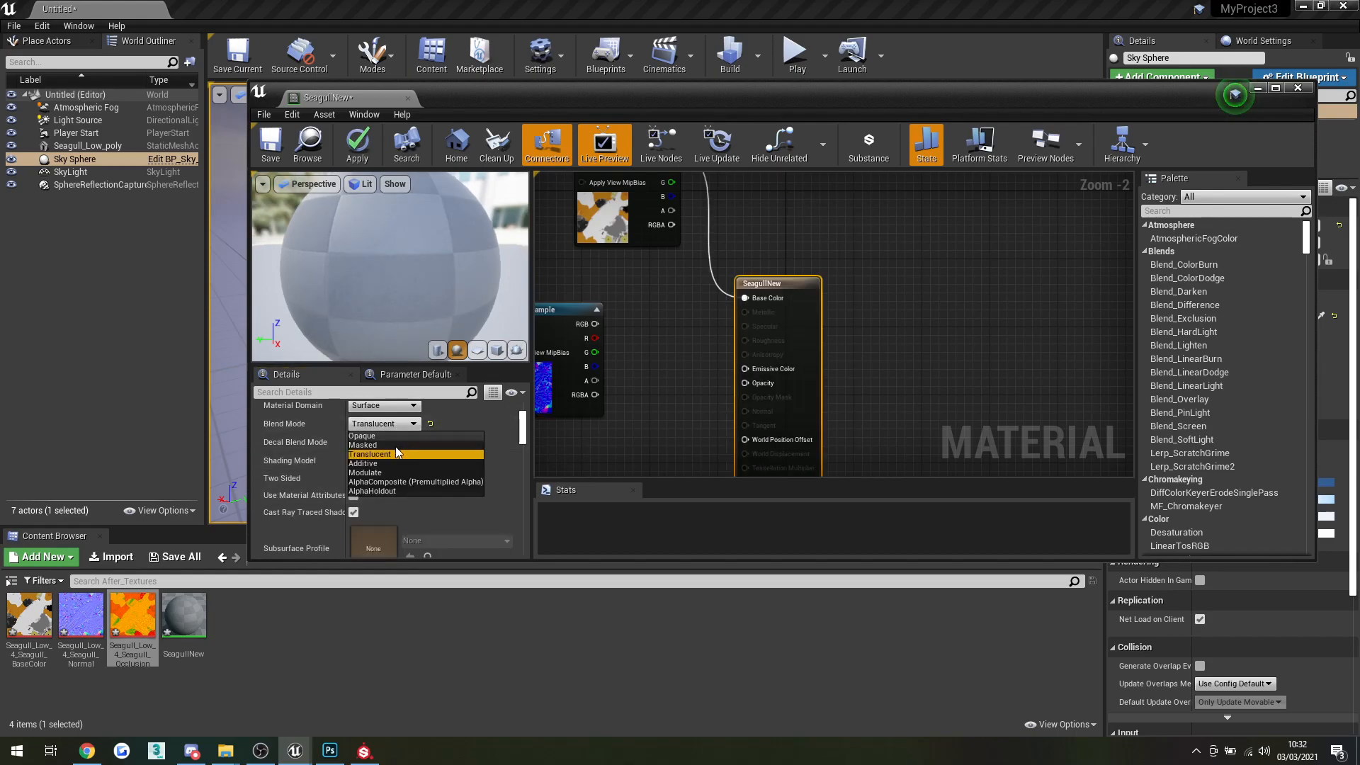
{"action": "left_click", "coordinate": [394, 446]}
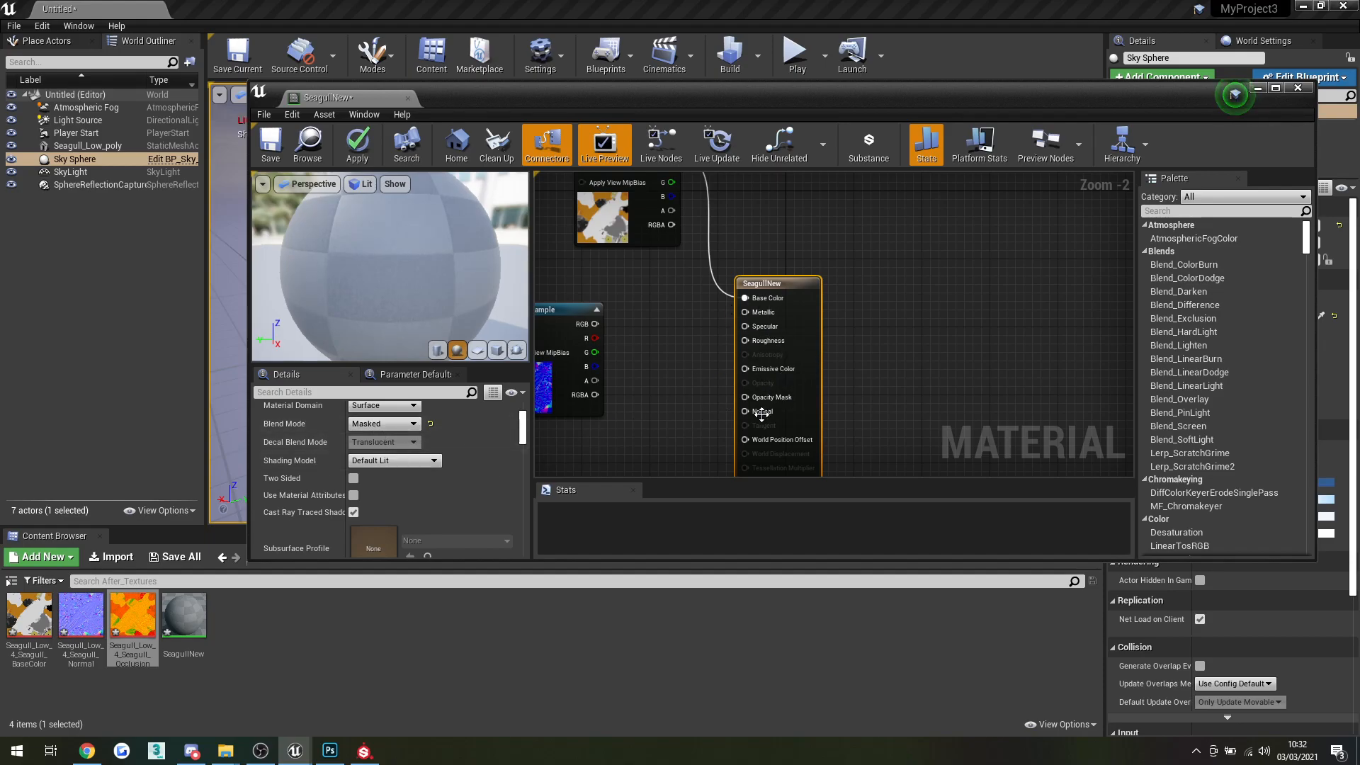
{"action": "left_click_drag", "start_coordinate": [670, 211], "coordinate": [744, 397]}
{"action": "left_click_drag", "start_coordinate": [688, 359], "coordinate": [671, 299]}
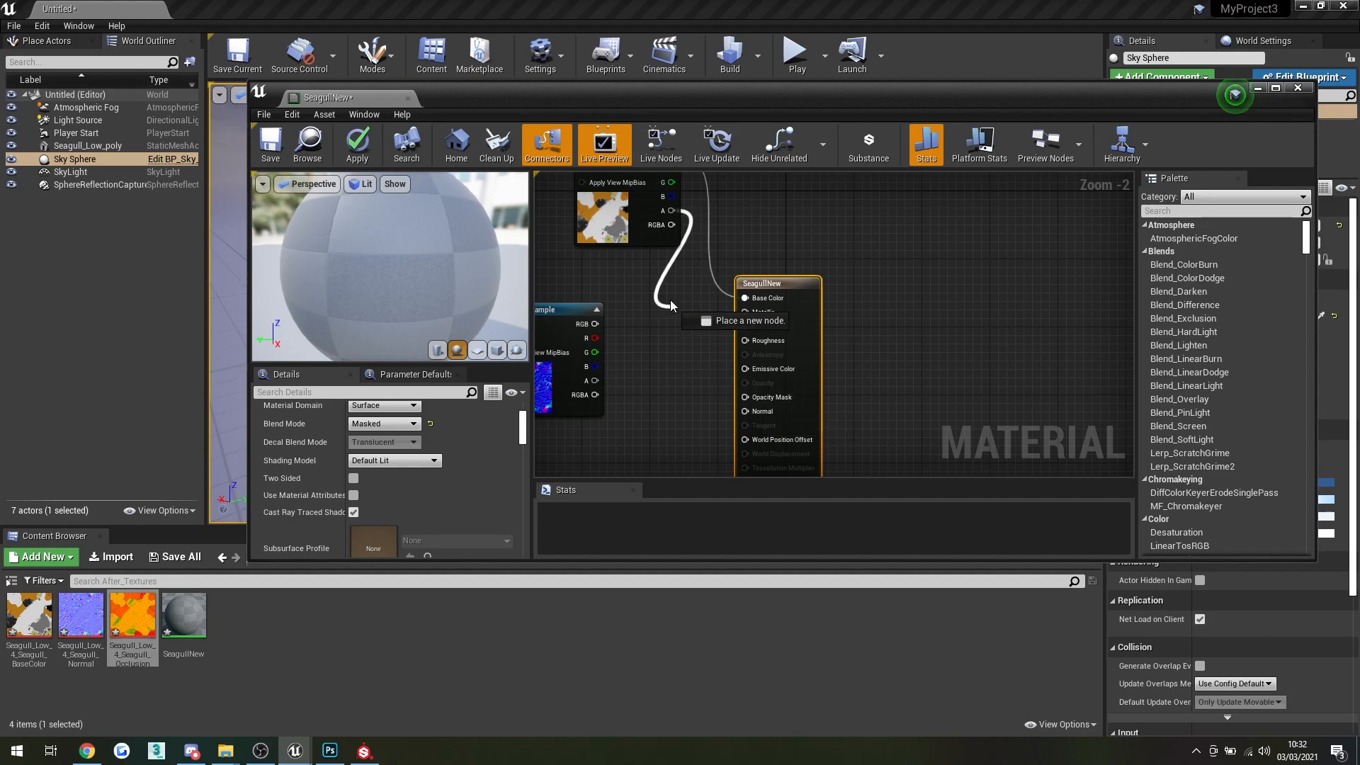
{"action": "left_click", "coordinate": [652, 350]}
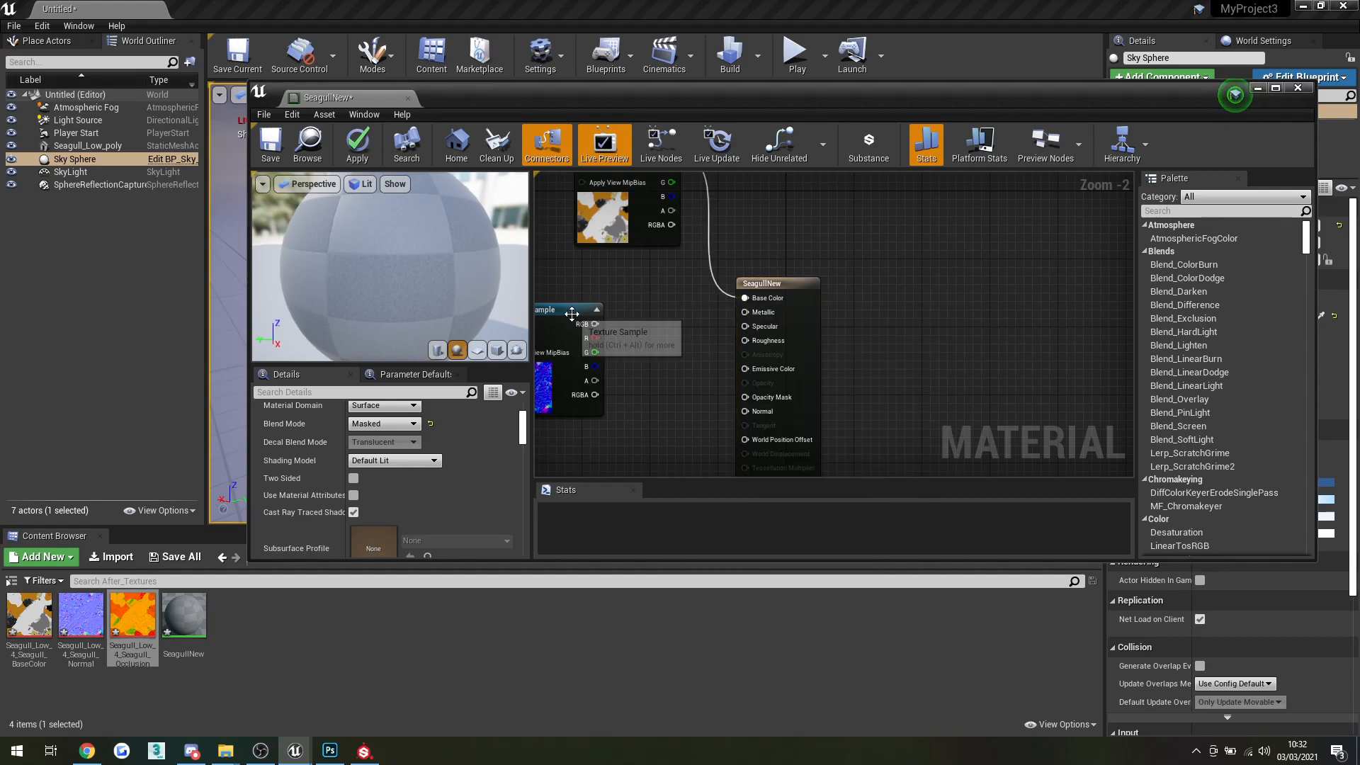
Connect the Normal sample's RGB output to the material's Normal input and position the Occlusion sample below the Normal sample.
{"action": "left_click_drag", "start_coordinate": [578, 309], "coordinate": [746, 414]}
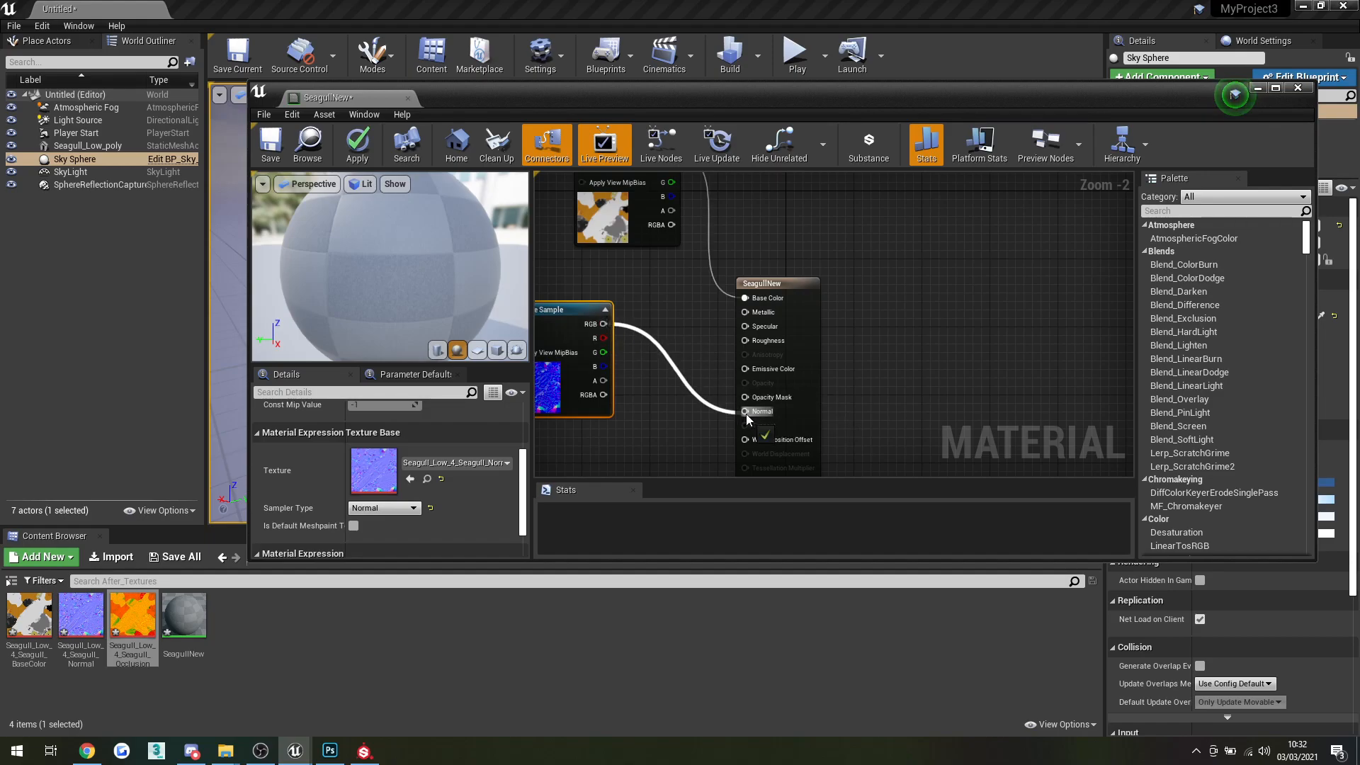
{"action": "scroll", "coordinate": [711, 398], "scroll_direction": "down", "scroll_amount": 2}
{"action": "scroll", "coordinate": [710, 398], "scroll_direction": "down", "scroll_amount": 1}
{"action": "right_click_drag", "start_coordinate": [649, 434], "coordinate": [668, 355]}
{"action": "scroll", "coordinate": [665, 364], "scroll_direction": "up", "scroll_amount": 1}
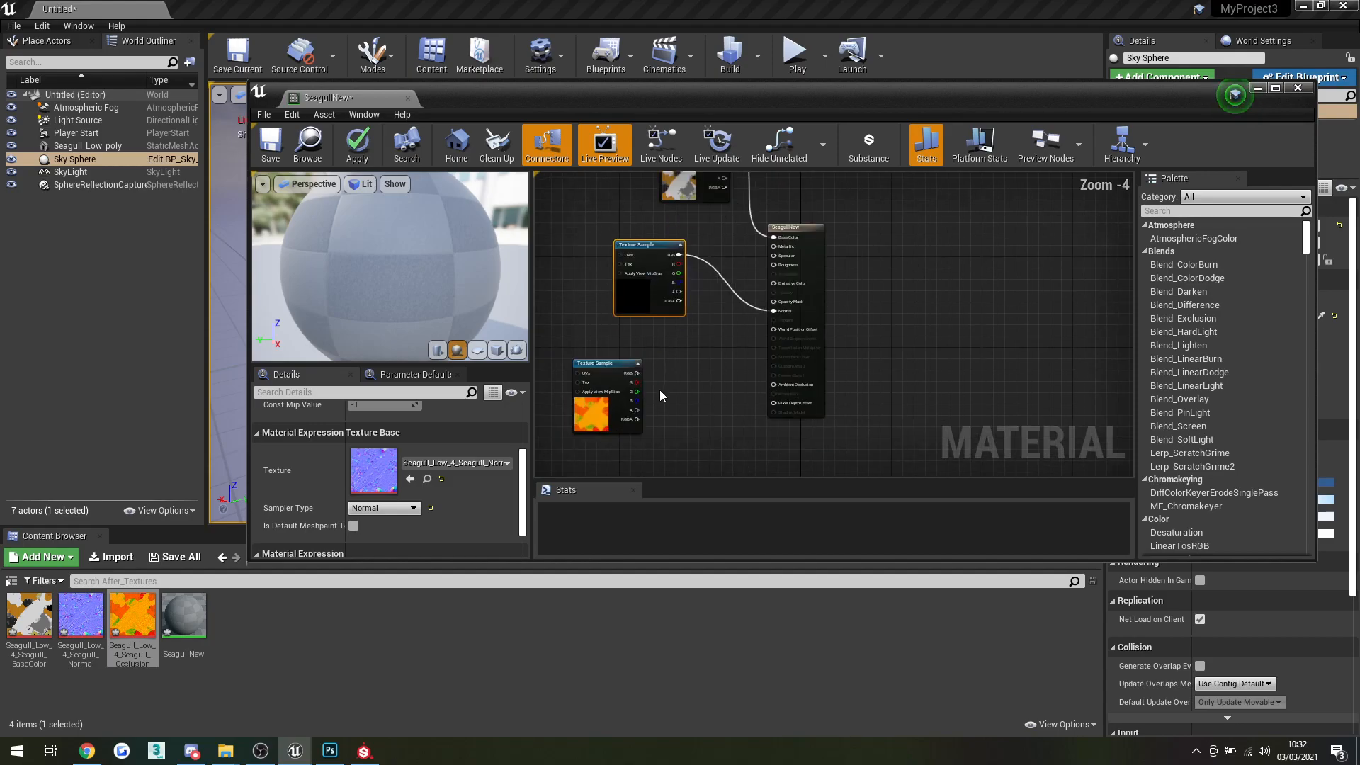
{"action": "scroll", "coordinate": [660, 407], "scroll_direction": "up", "scroll_amount": 1}
{"action": "left_click_drag", "start_coordinate": [592, 350], "coordinate": [614, 342]}
{"action": "right_click_drag", "start_coordinate": [728, 348], "coordinate": [713, 371]}
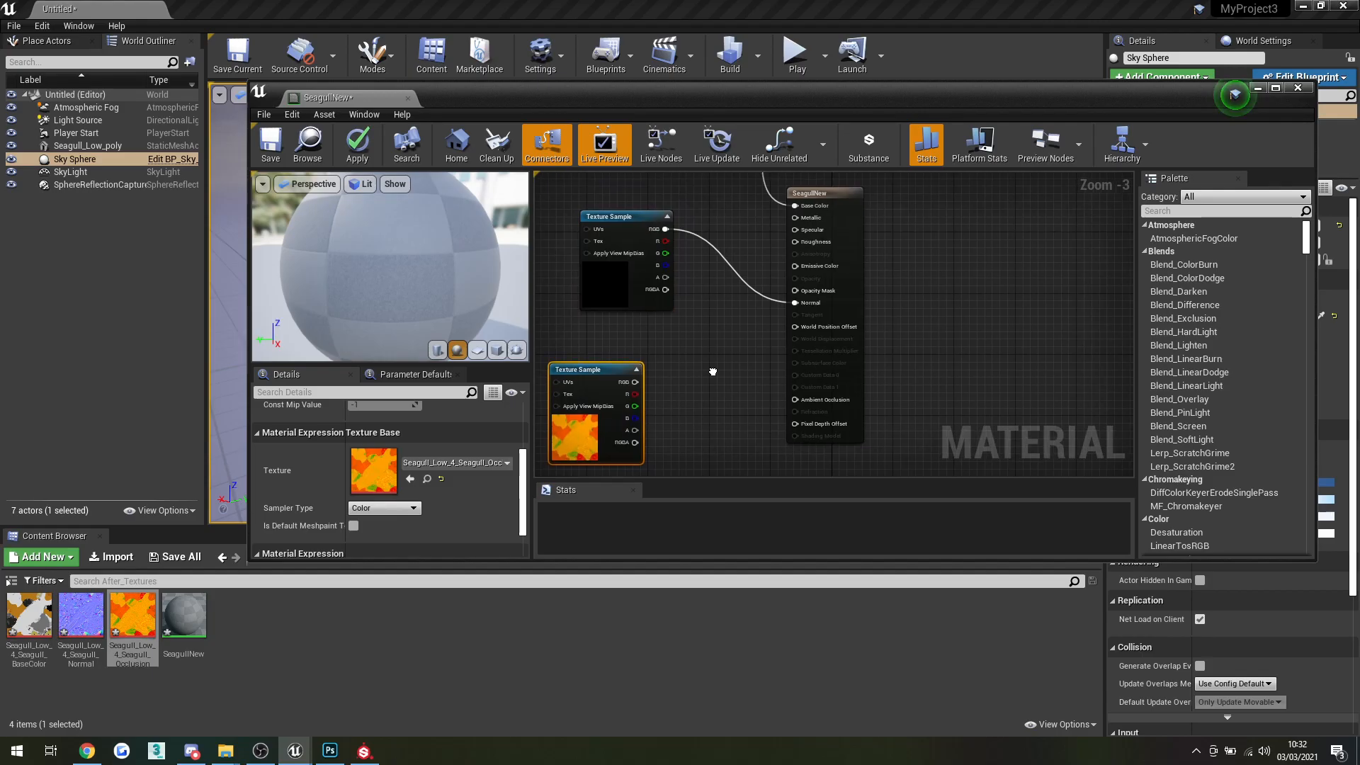
Check the OcclusionRoughnessMetallic channels in Substance Painter, then connect the Occlusion sample's R output to Ambient Occlusion in Unreal.
{"action": "left_click", "coordinate": [364, 750]}
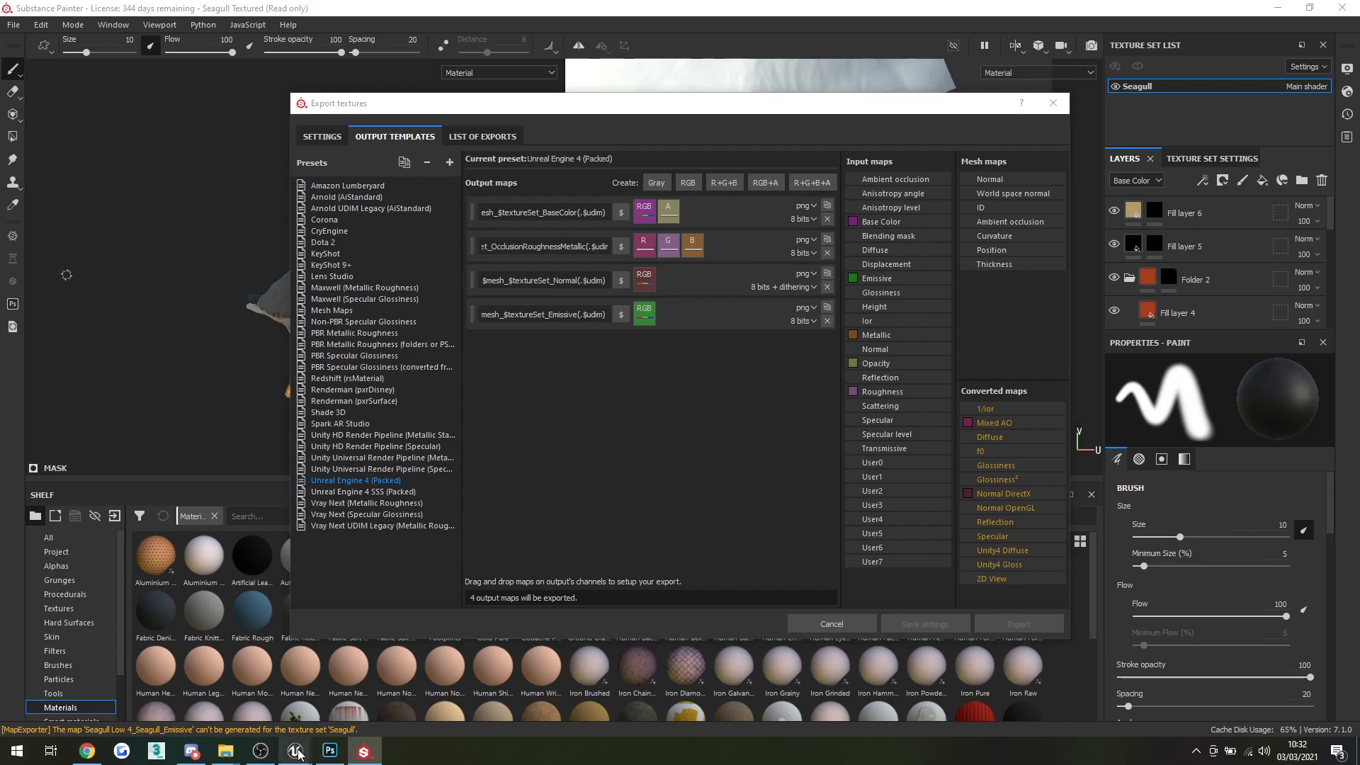
{"action": "mouse_move", "coordinate": [294, 751]}
{"action": "left_click", "coordinate": [357, 717]}
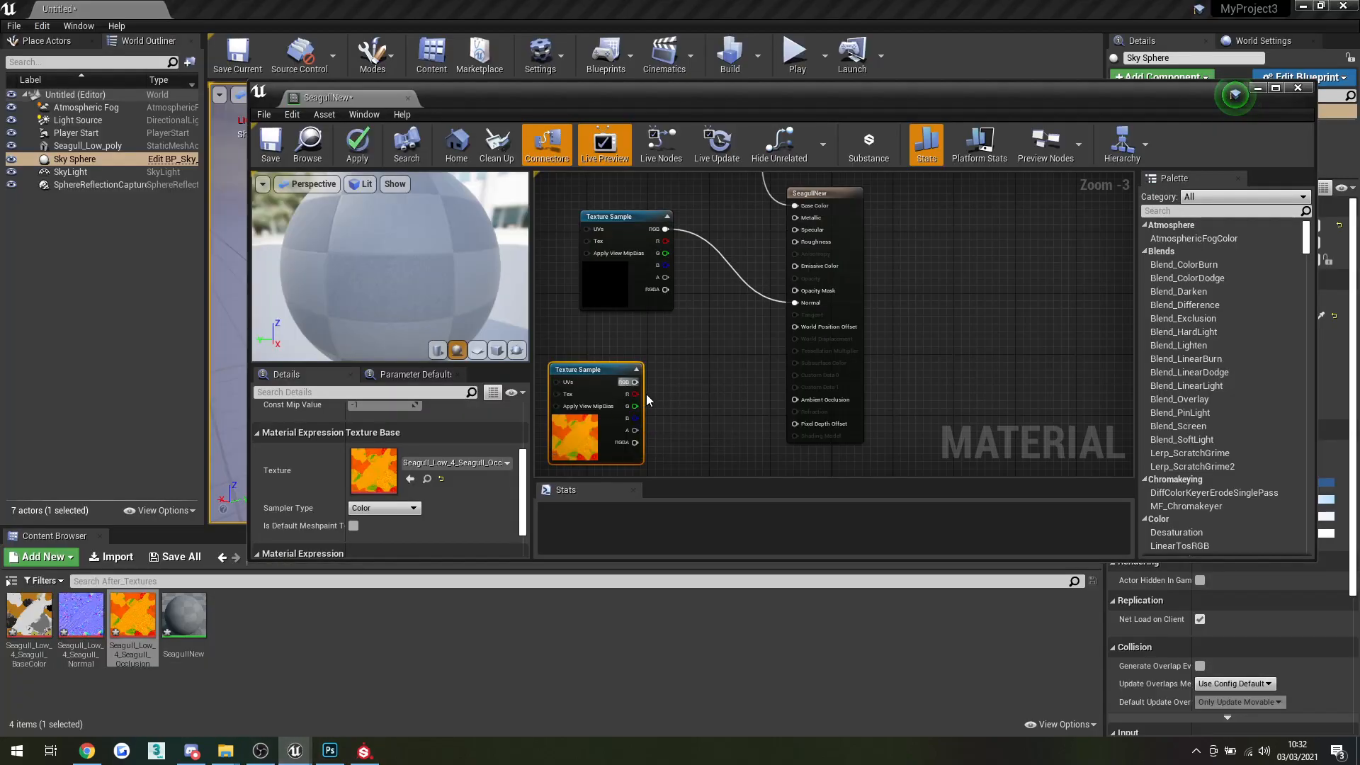
{"action": "left_click_drag", "start_coordinate": [636, 394], "coordinate": [793, 399]}
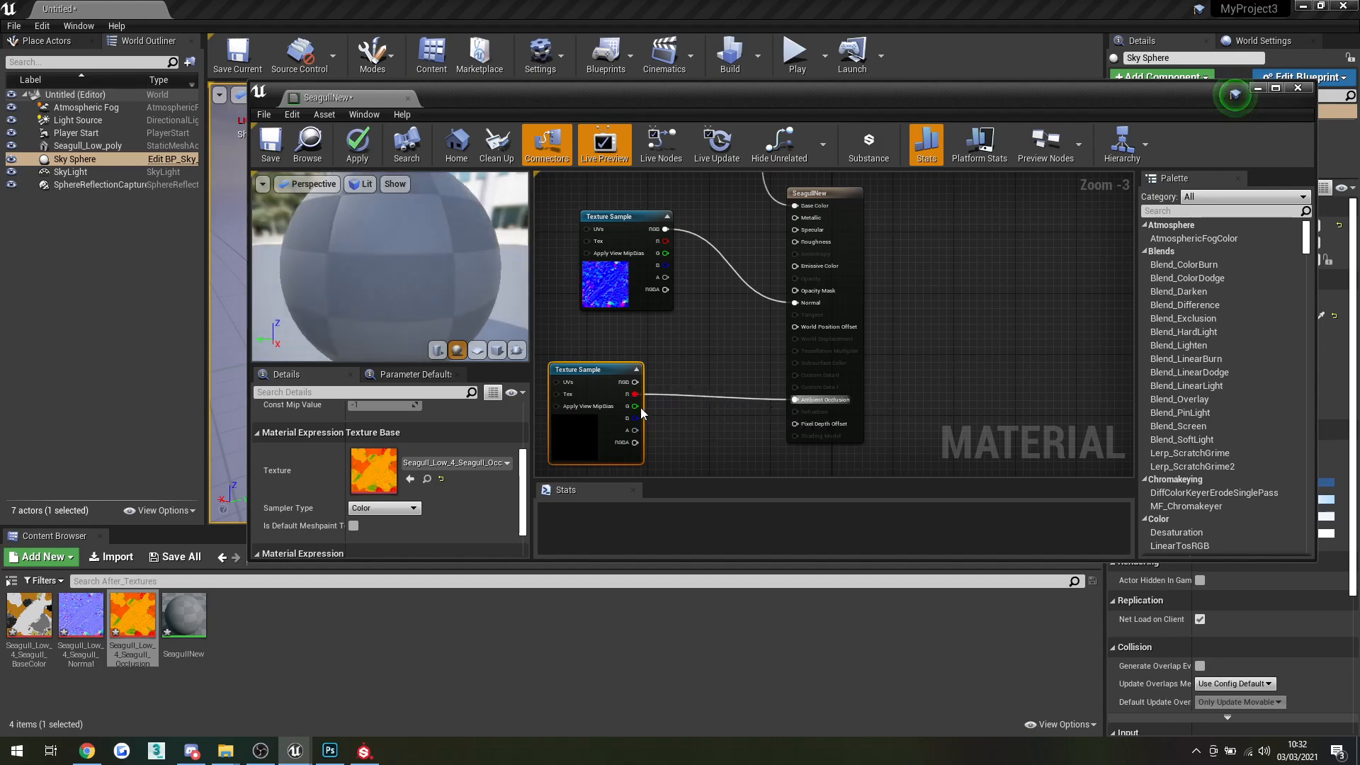
Connect the Occlusion sample's G output to Roughness and B output to Metallic, checking the channel packing in Substance Painter before returning to Unreal.
{"action": "left_click_drag", "start_coordinate": [634, 406], "coordinate": [796, 242]}
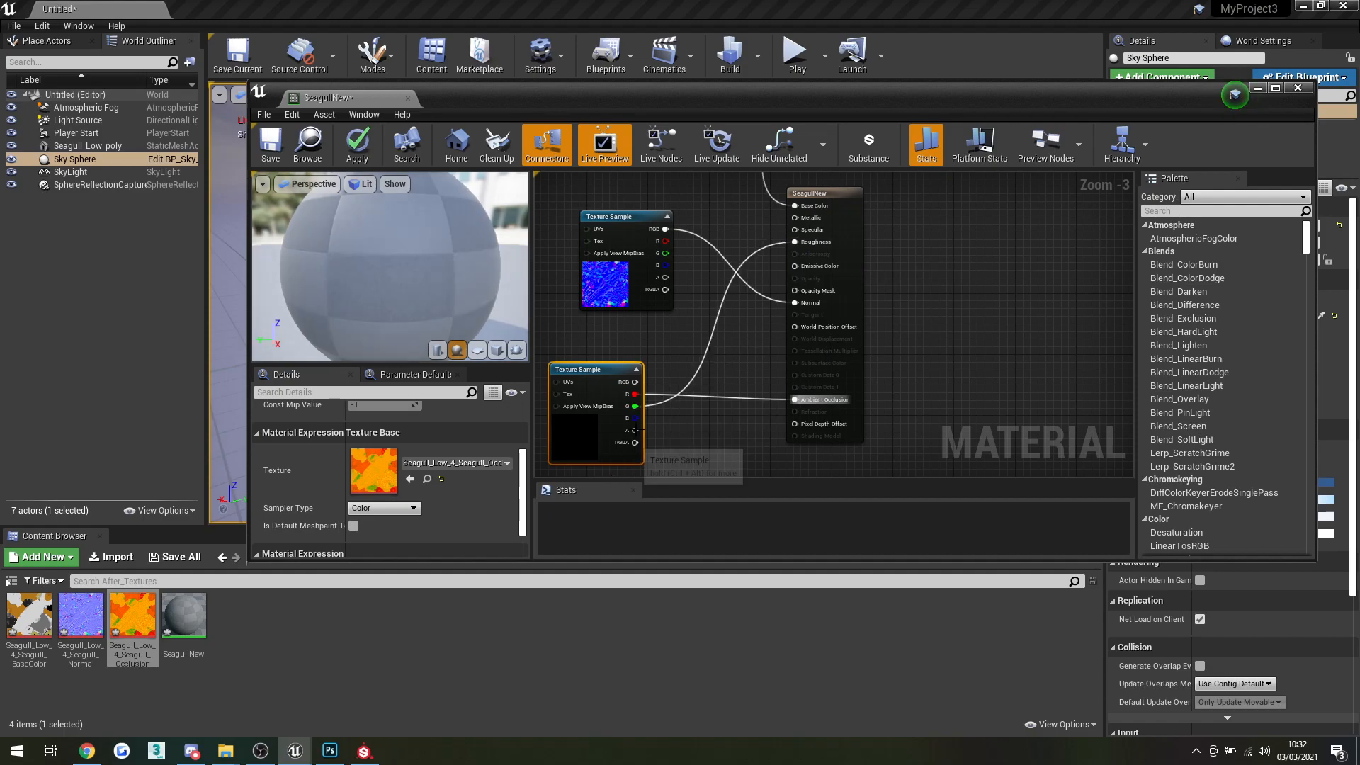
{"action": "mouse_move", "coordinate": [635, 418]}
{"action": "left_mouse_down"}
{"action": "mouse_move", "coordinate": [803, 235]}
{"action": "mouse_move", "coordinate": [797, 217]}
{"action": "left_mouse_up"}
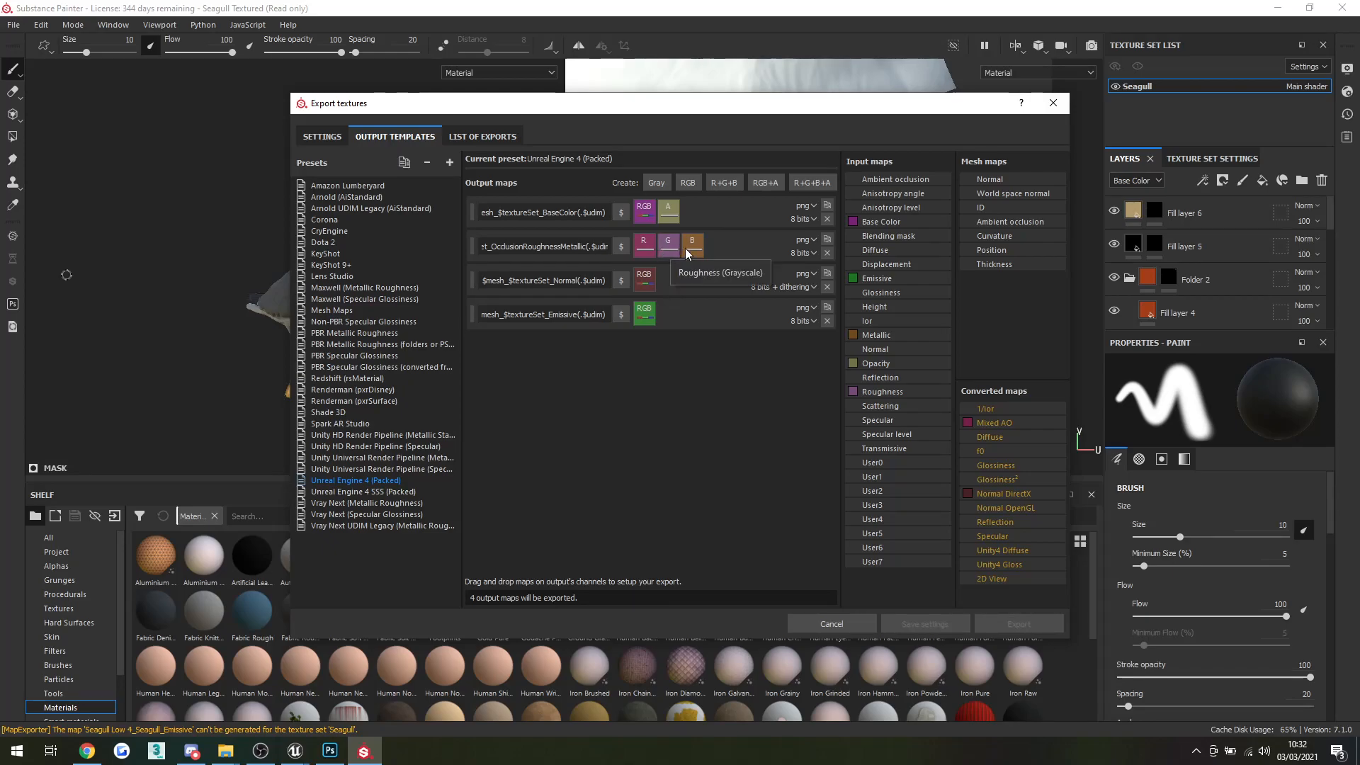
{"action": "left_click", "coordinate": [312, 740]}
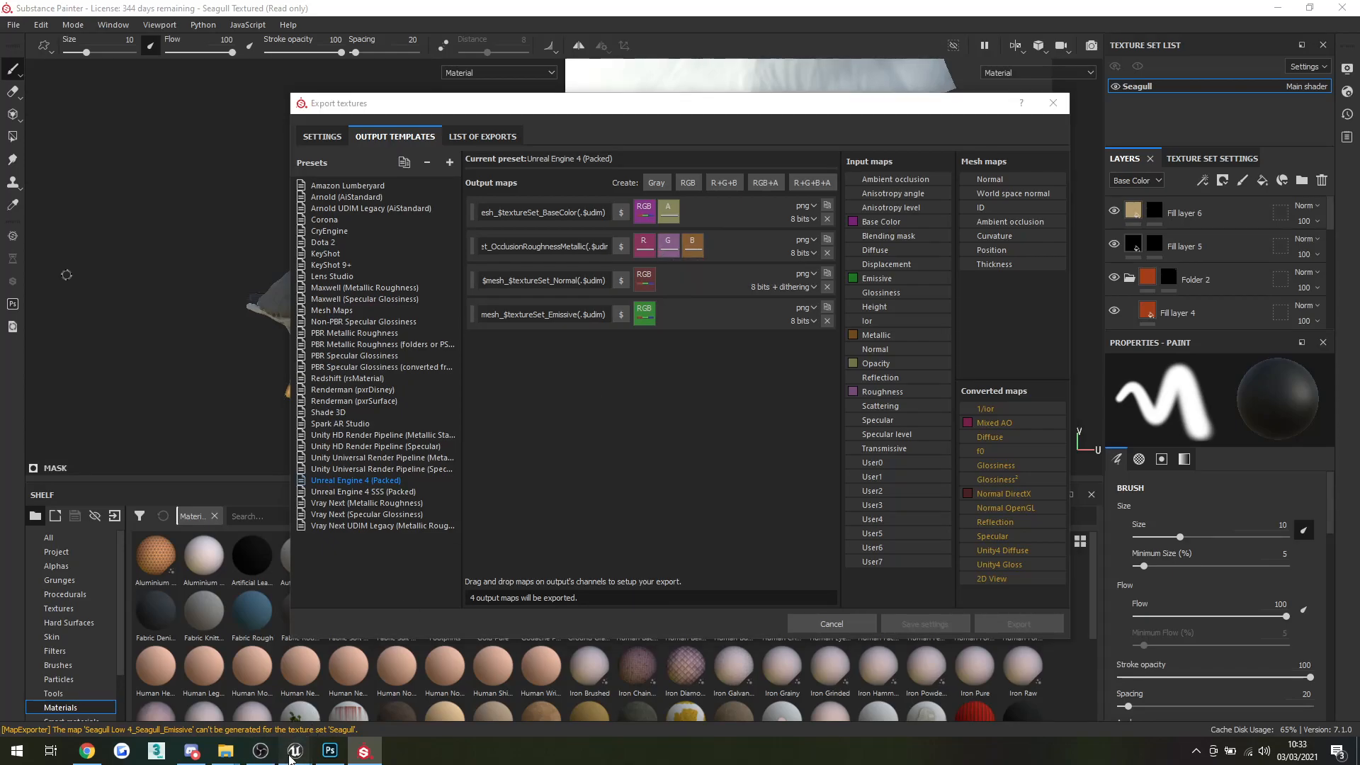
{"action": "left_click", "coordinate": [329, 717]}
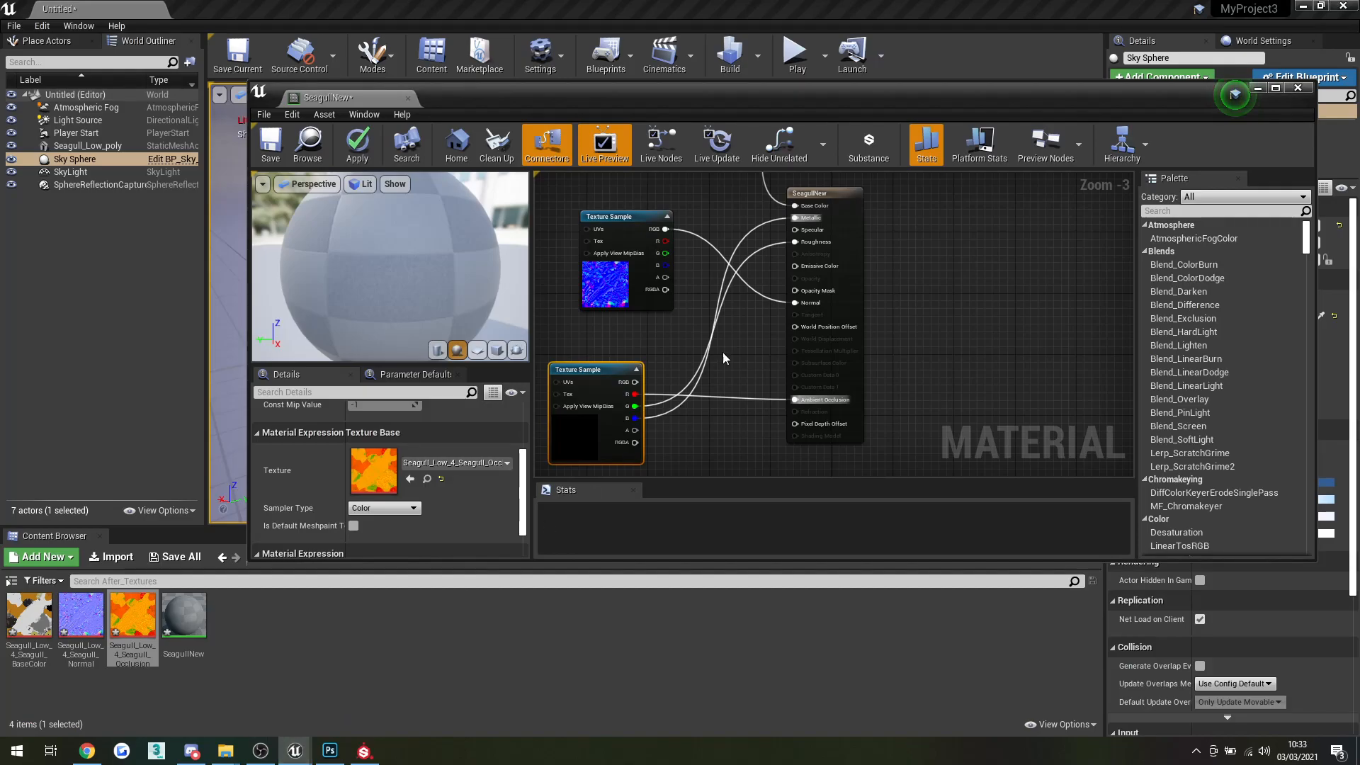
Apply the SeagullNew material changes and close the material editor.
{"action": "scroll", "coordinate": [695, 354], "scroll_direction": "down", "scroll_amount": 3}
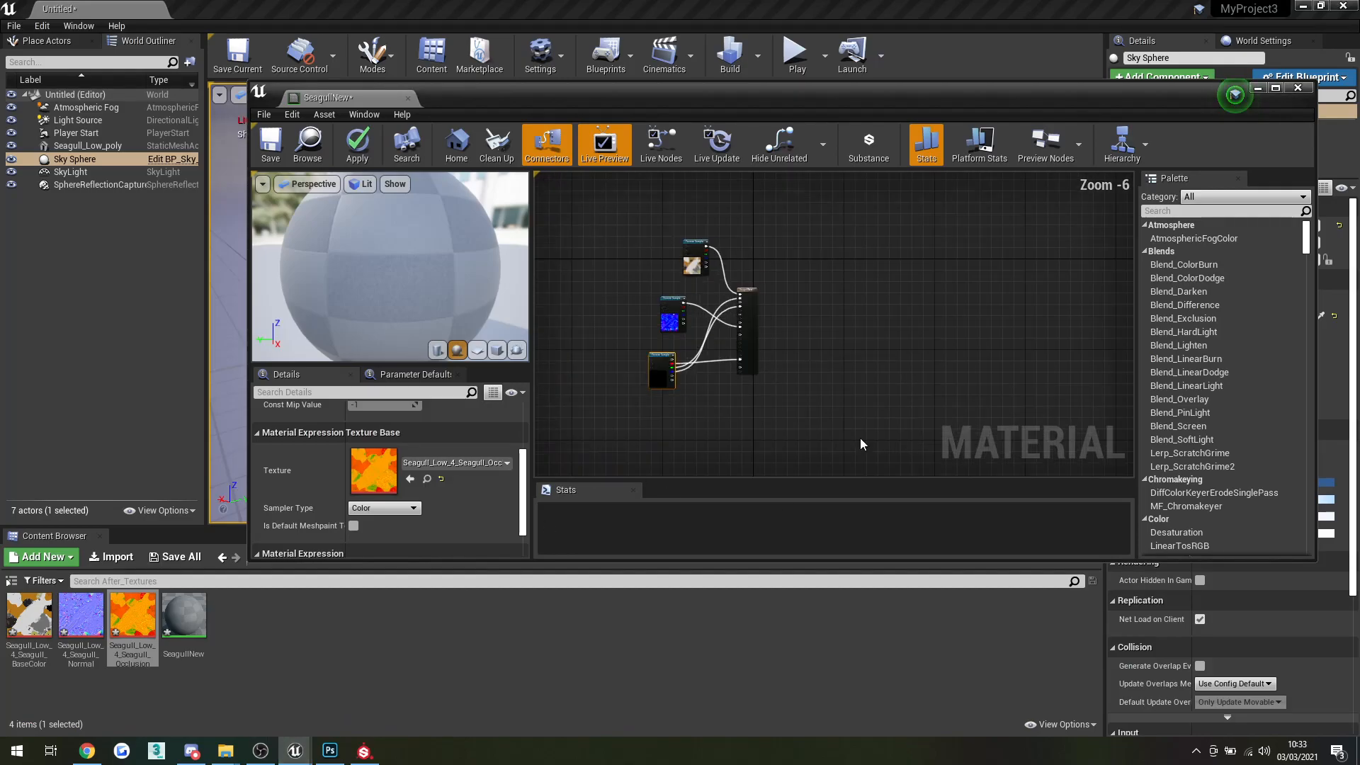
{"action": "left_click", "coordinate": [346, 163]}
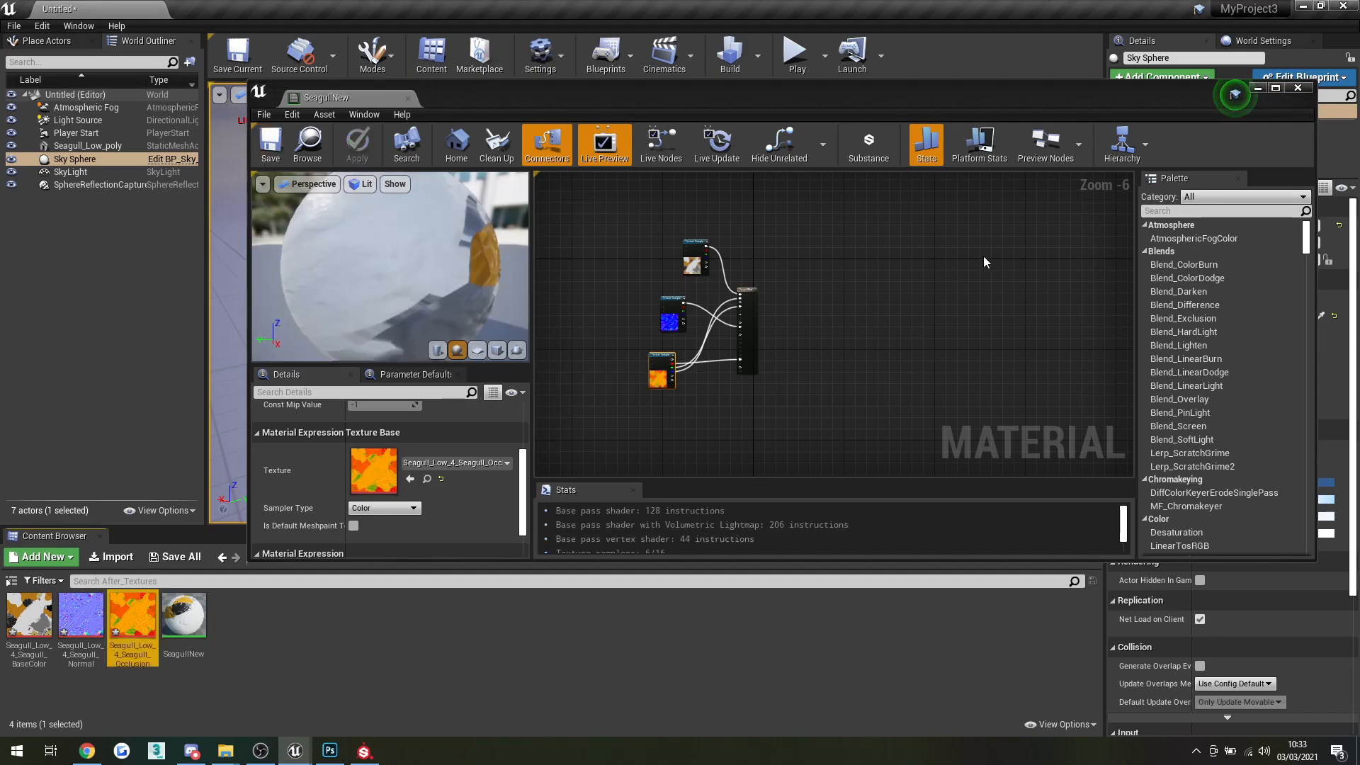
{"action": "left_click", "coordinate": [1298, 87]}
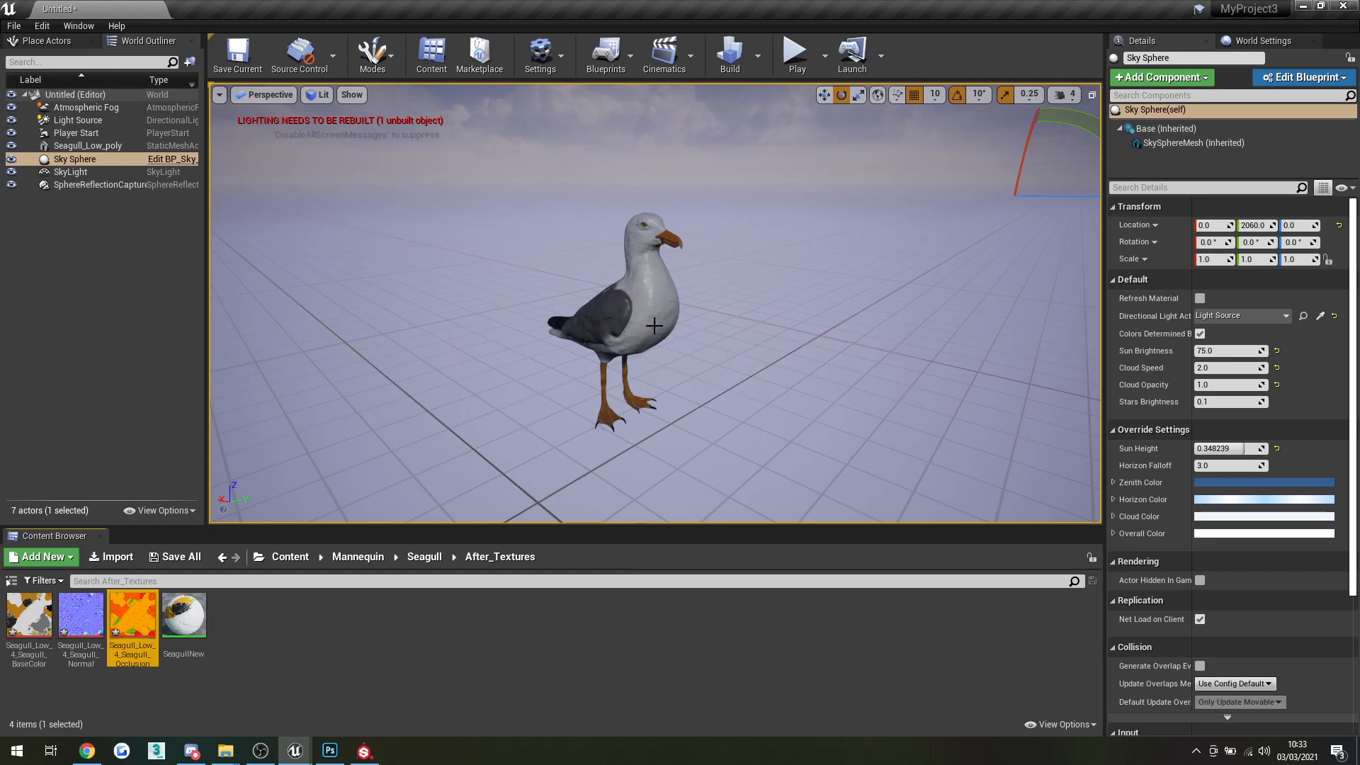
Open the Occlusion texture, set its sample's Sampler Type to Linear Color in the SeagullNew material, and return to the level with no asset selected.
{"action": "left_click", "coordinate": [568, 638]}
{"action": "double_click", "coordinate": [135, 616]}
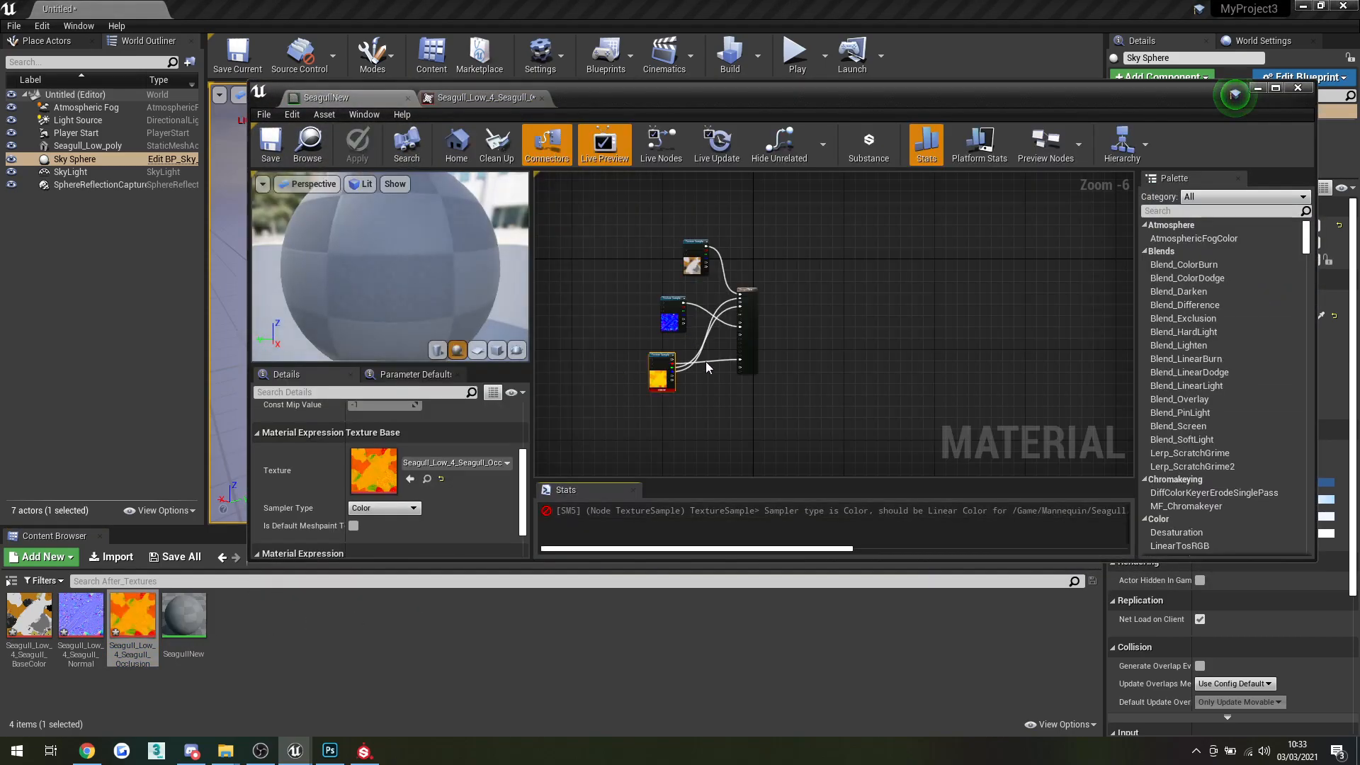
{"action": "scroll", "coordinate": [436, 494], "scroll_direction": "down", "scroll_amount": 1}
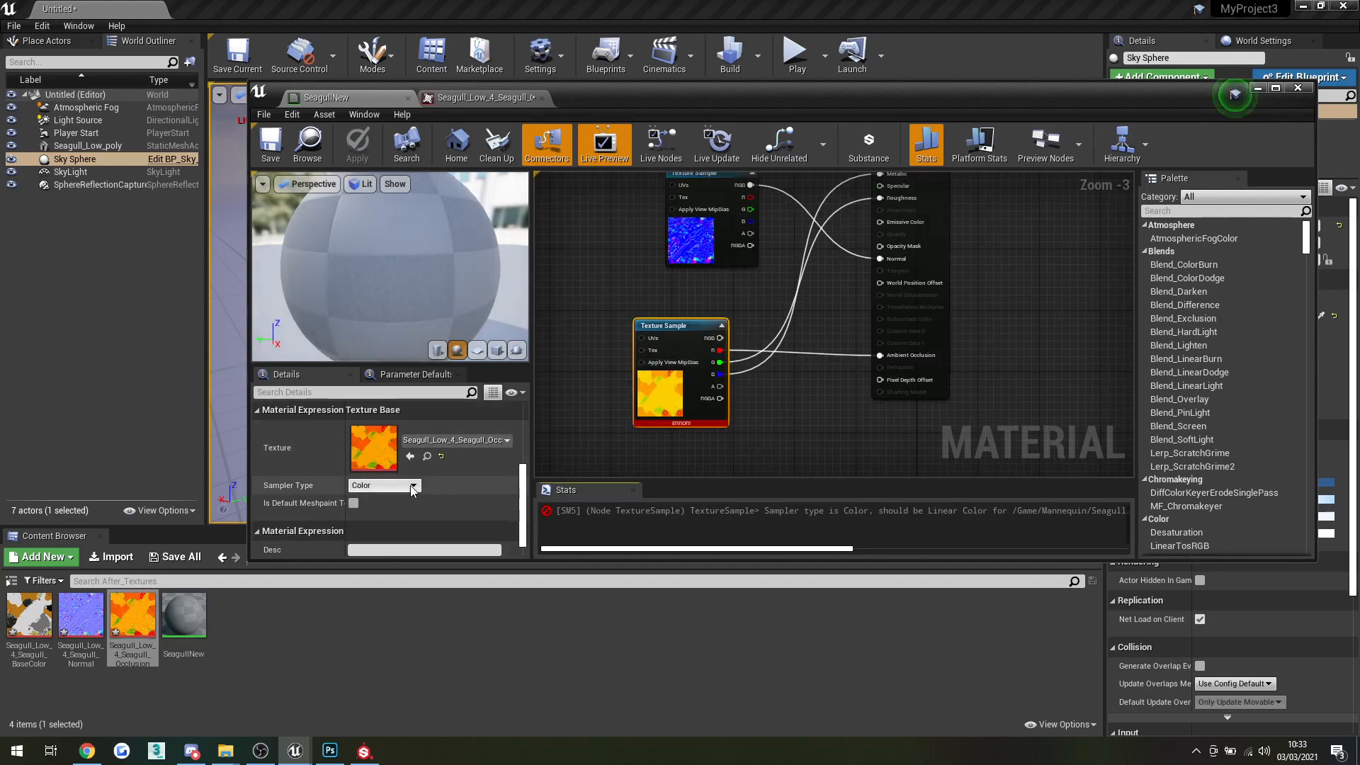
{"action": "left_click", "coordinate": [411, 486]}
{"action": "left_click", "coordinate": [401, 553]}
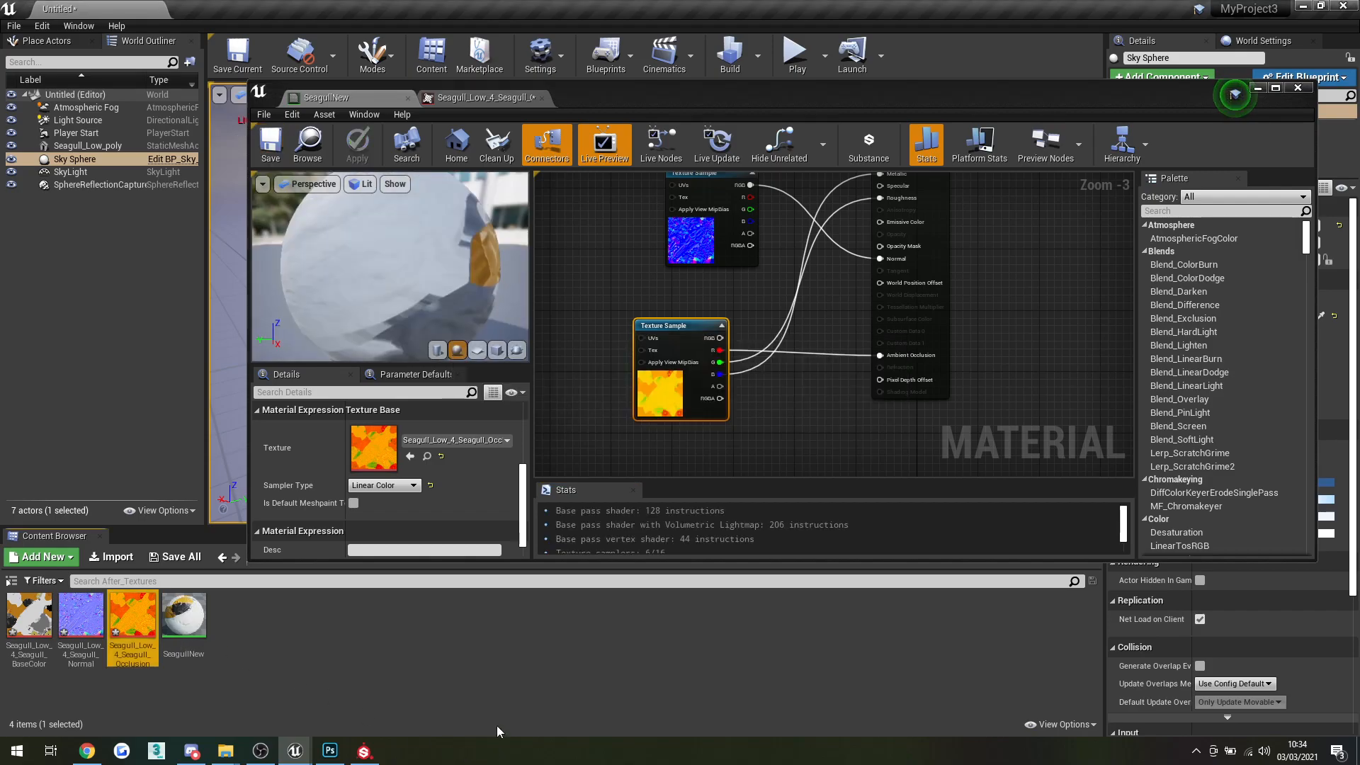
{"action": "left_click", "coordinate": [1257, 88]}
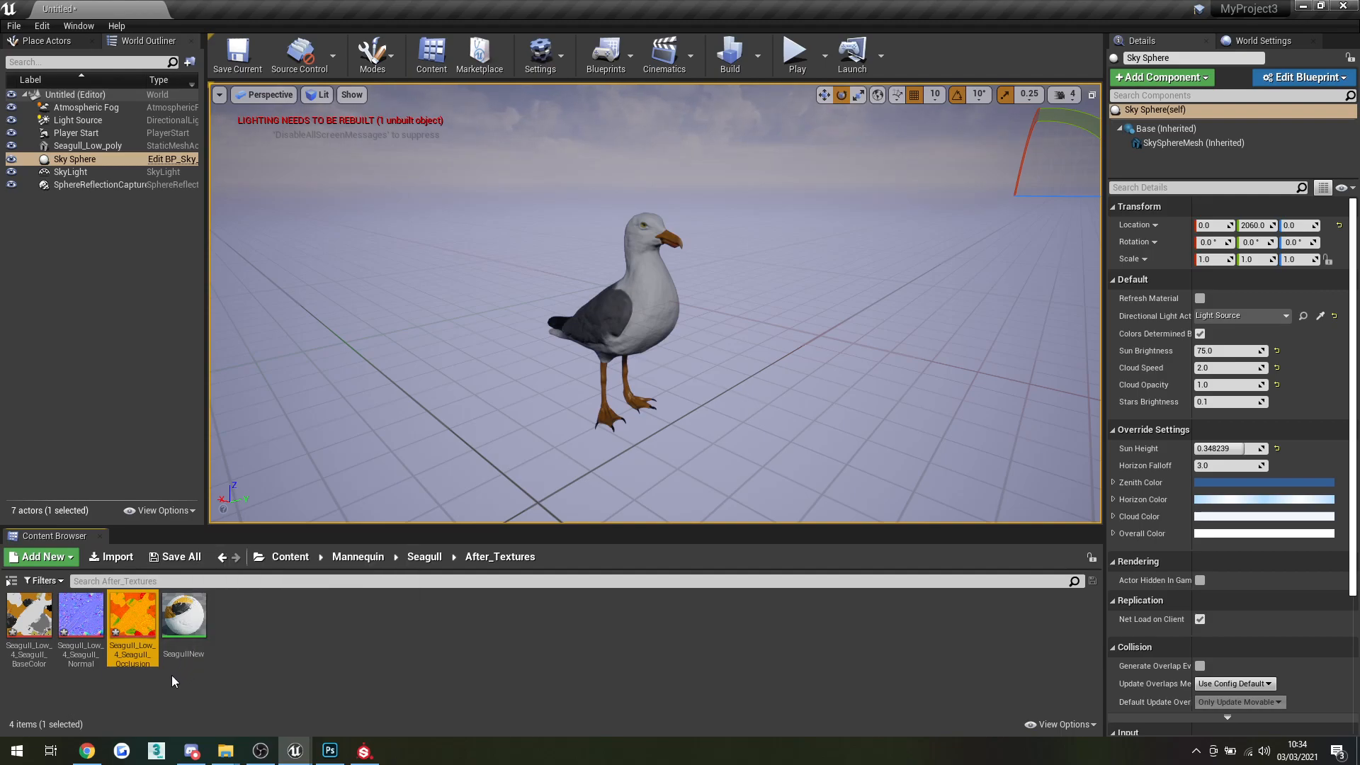
{"action": "left_click", "coordinate": [88, 678]}
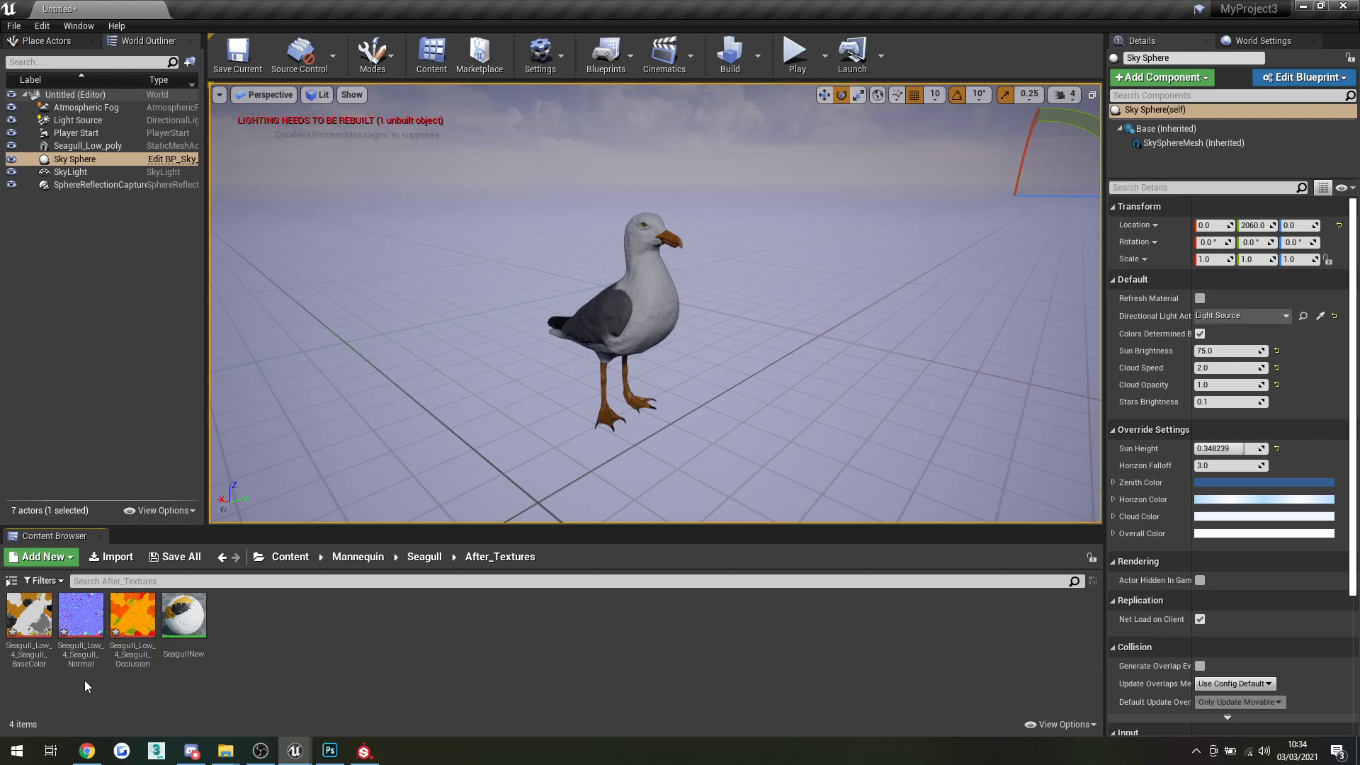